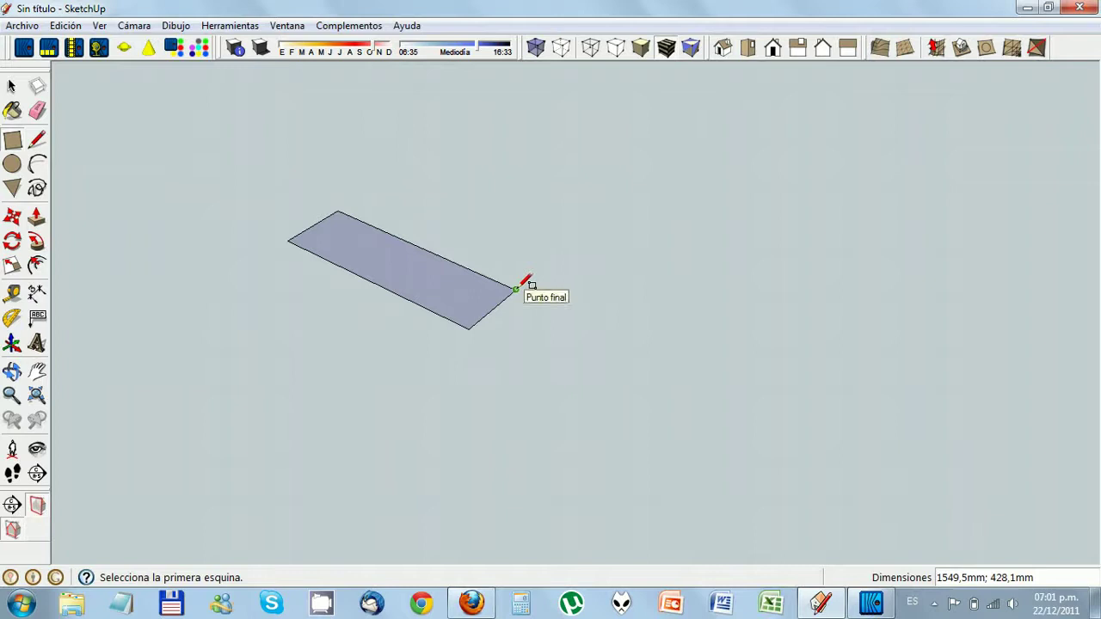
# Size the rectangle to 1200 by 500 mm and push/pull its face up 18 mm to form a board
pyautogui.write('1200;500')
pyautogui.press('Return')
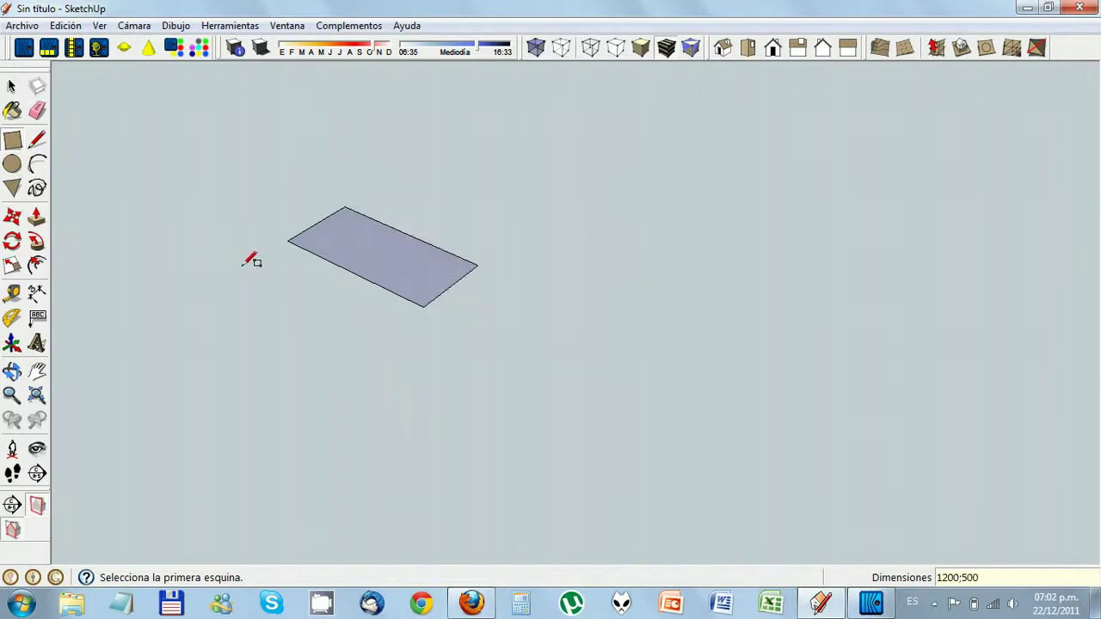
pyautogui.moveTo(251, 262); pyautogui.dragTo(435, 320, button='middle')
pyautogui.scroll(3, 344, 344)
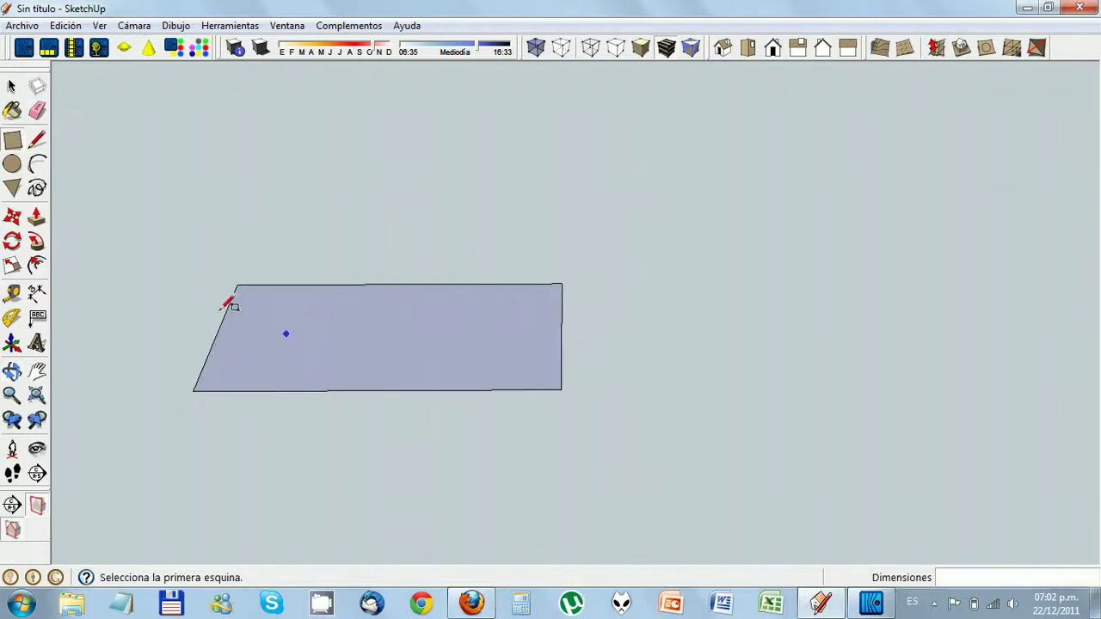
pyautogui.press('m')
pyautogui.press('p')
pyautogui.click(312, 339)
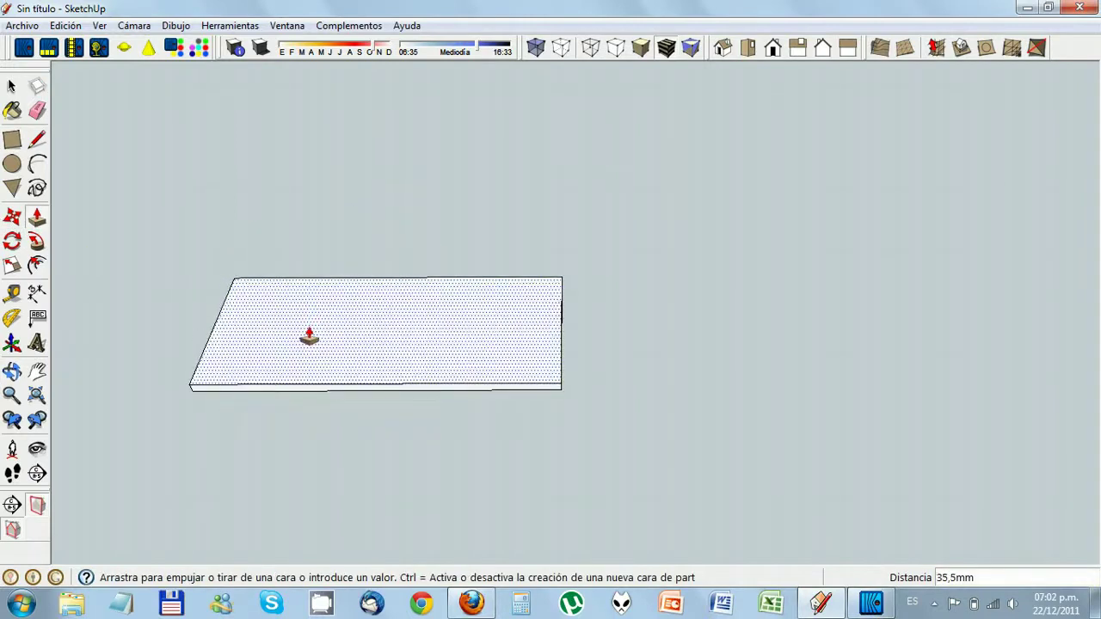
pyautogui.press('Return')
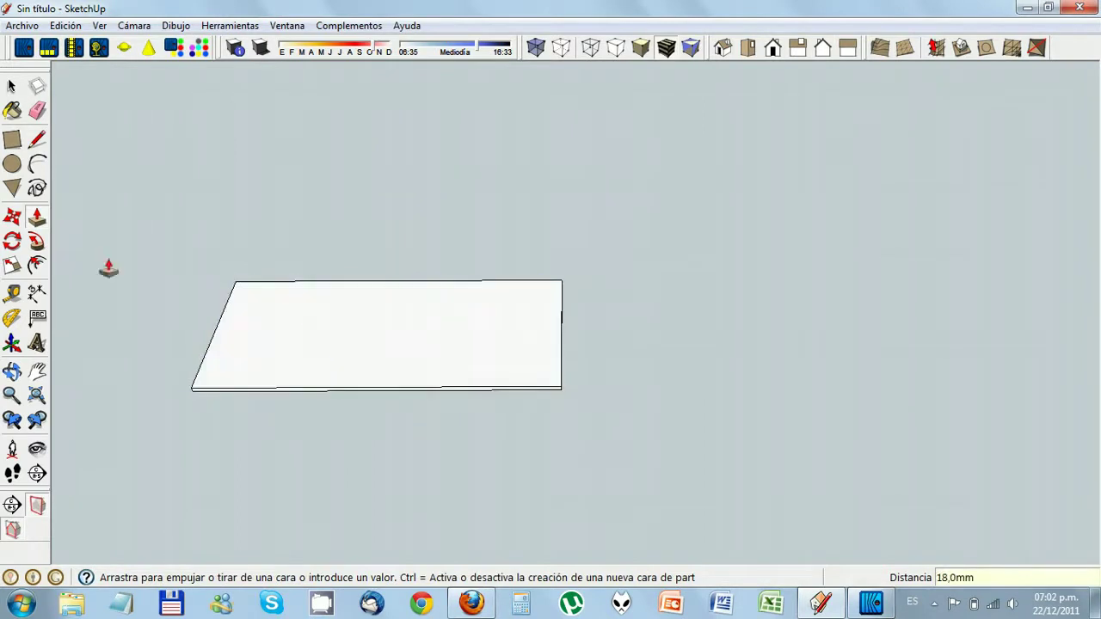
# Select the whole board and place a copy about 1543 mm away, in line with its long side
pyautogui.click(12, 86)
pyautogui.moveTo(165, 245); pyautogui.dragTo(728, 457)
pyautogui.click(12, 217)
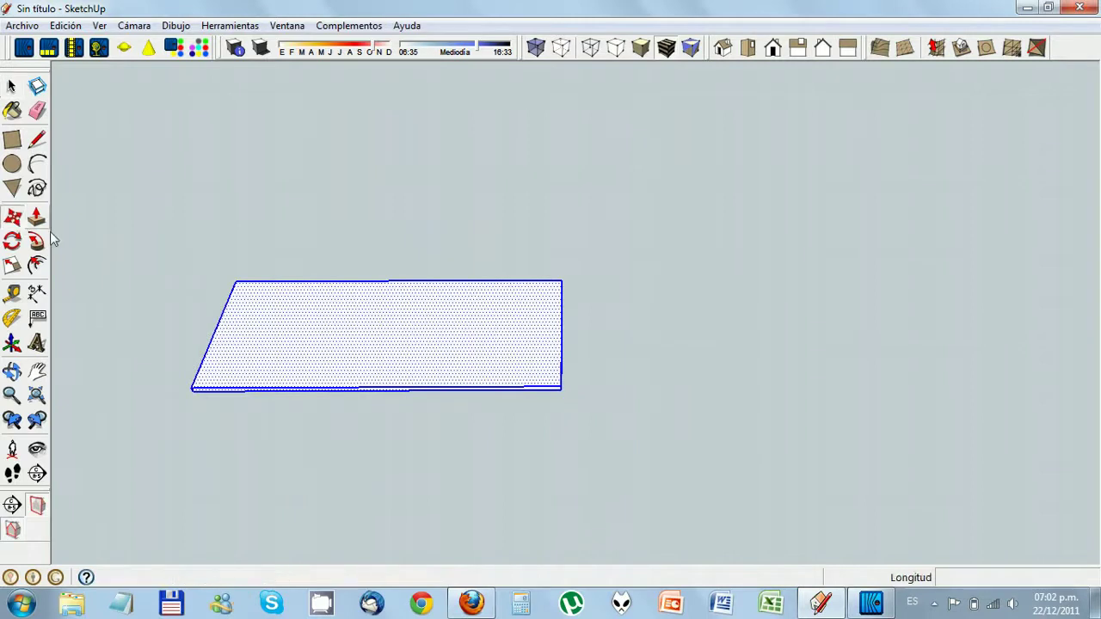
pyautogui.click(368, 335)
pyautogui.press('ctrl')
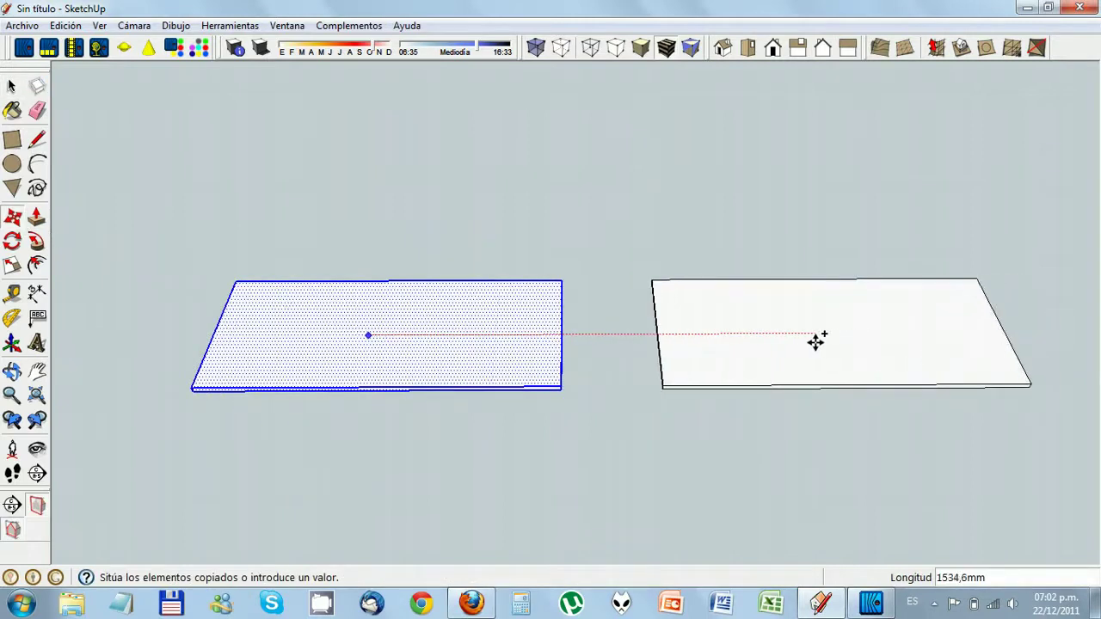
pyautogui.click(817, 342)
# Make the copied board a group
pyautogui.rightClick(786, 331)
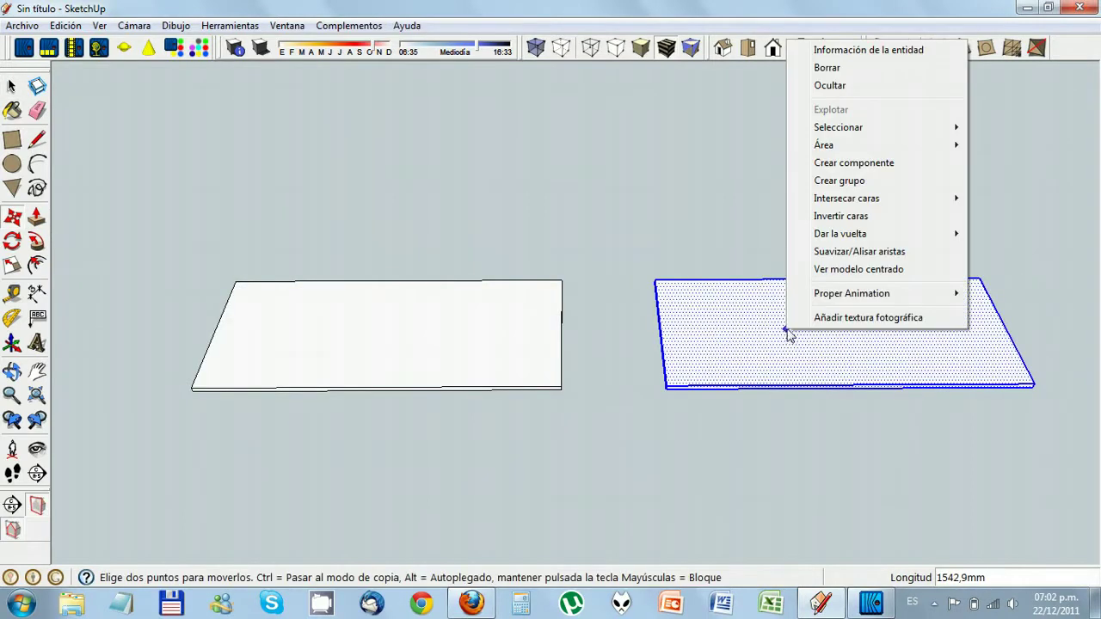
pyautogui.click(841, 181)
pyautogui.click(11, 87)
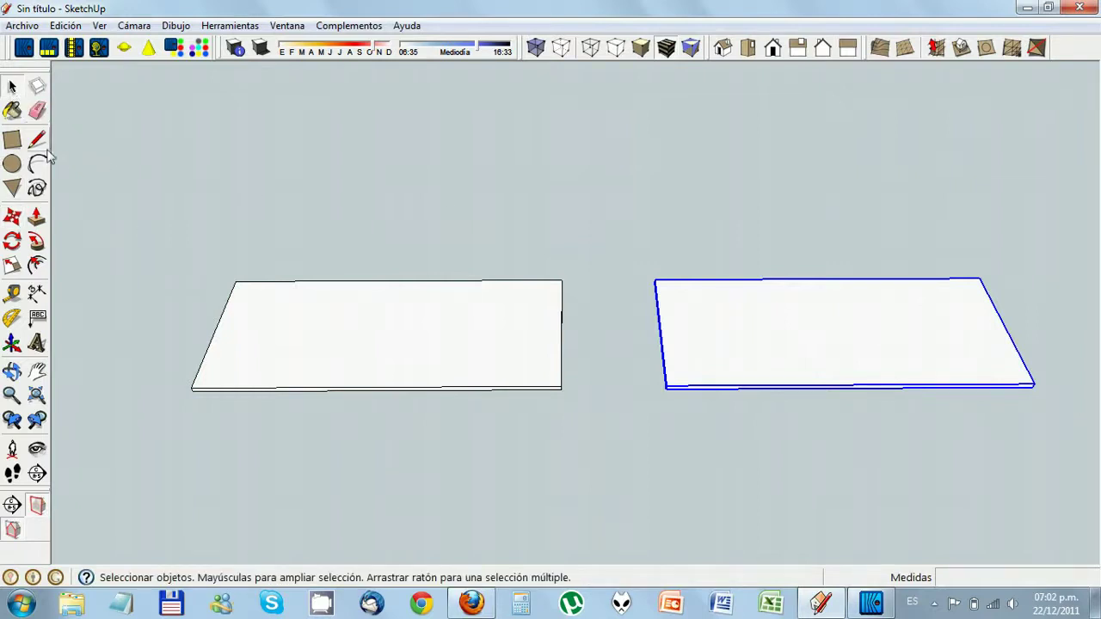
# Add a guide line on the original board, 18 mm inside the short edge farthest from the copy
pyautogui.click(12, 293)
pyautogui.click(224, 311)
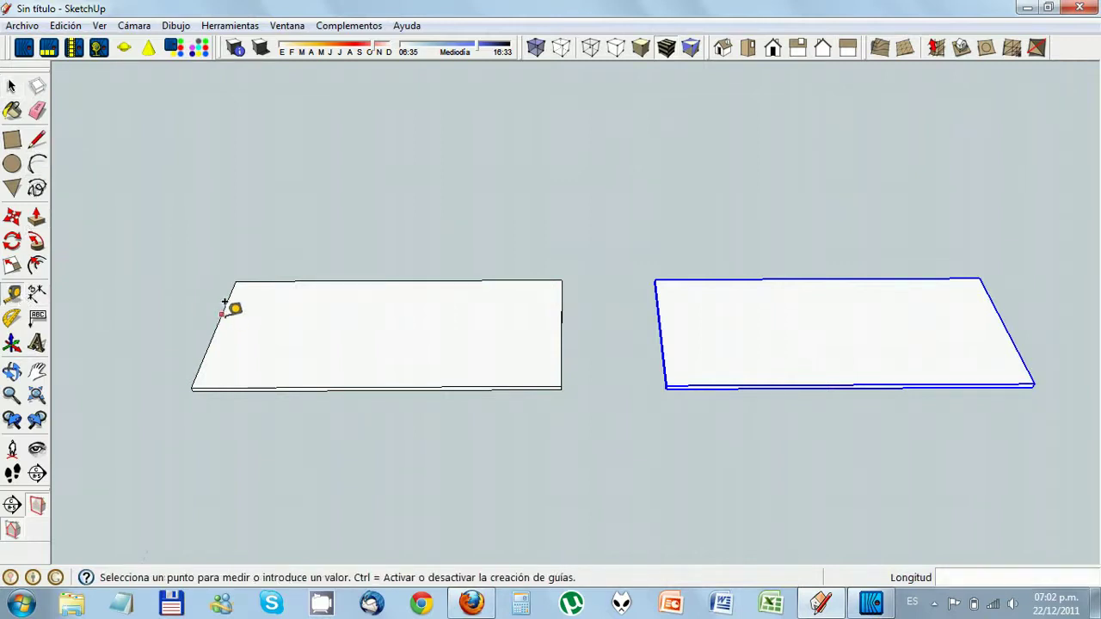
pyautogui.write('10')
pyautogui.press('Return')
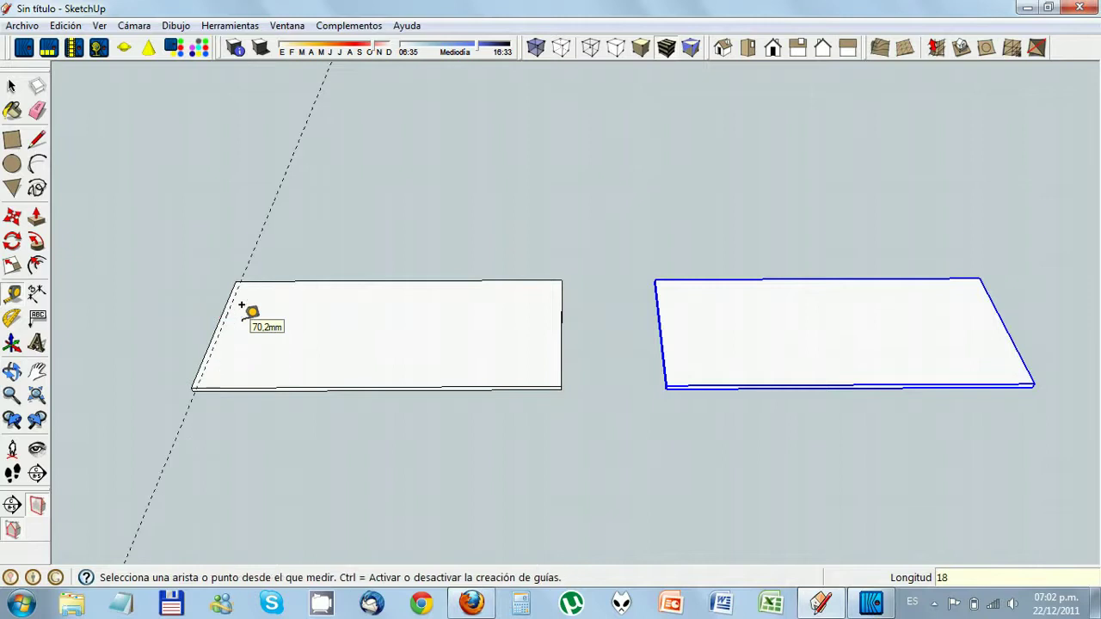
# Add guide lines 18 mm inside both long edges of the original board
pyautogui.scroll(2, 268, 327)
pyautogui.moveTo(272, 342); pyautogui.dragTo(373, 516, button='middle')
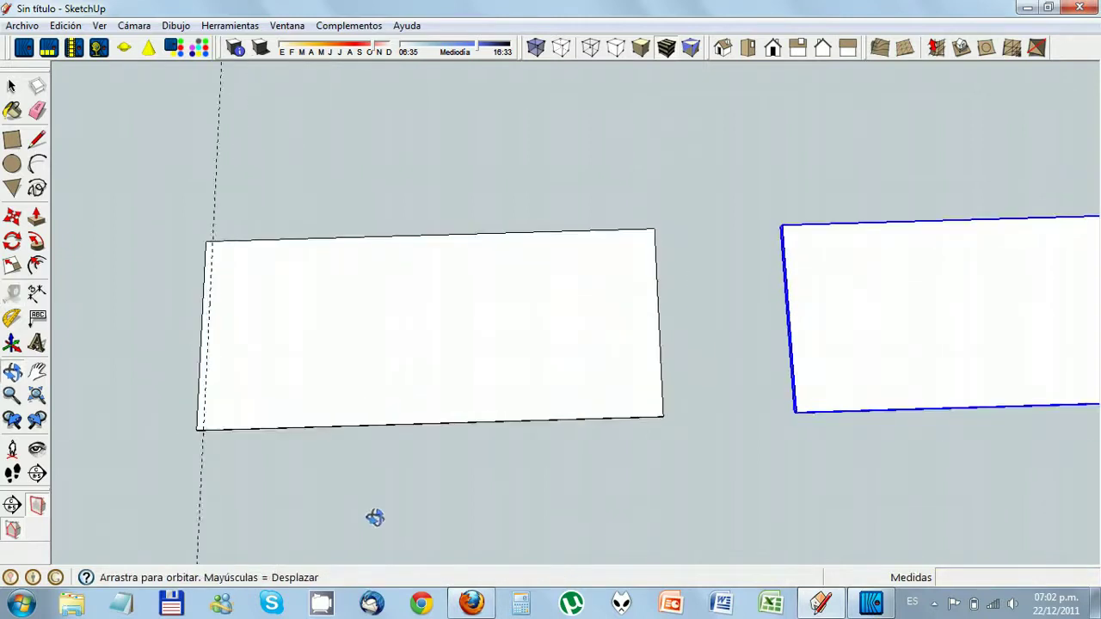
pyautogui.click(375, 237)
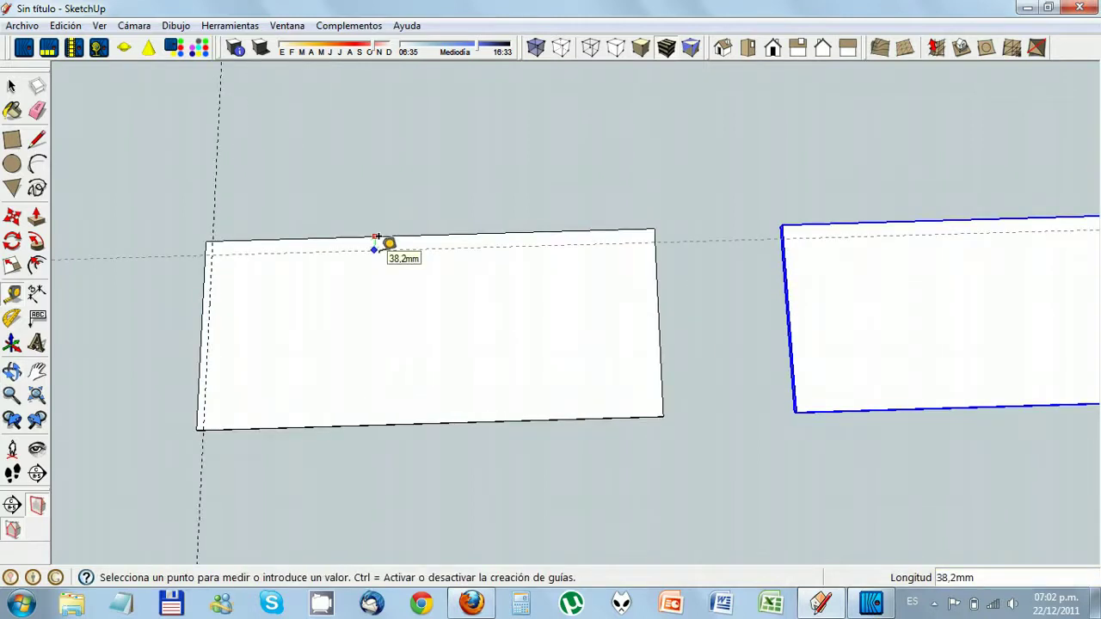
pyautogui.write('18')
pyautogui.press('Return')
pyautogui.click(396, 414)
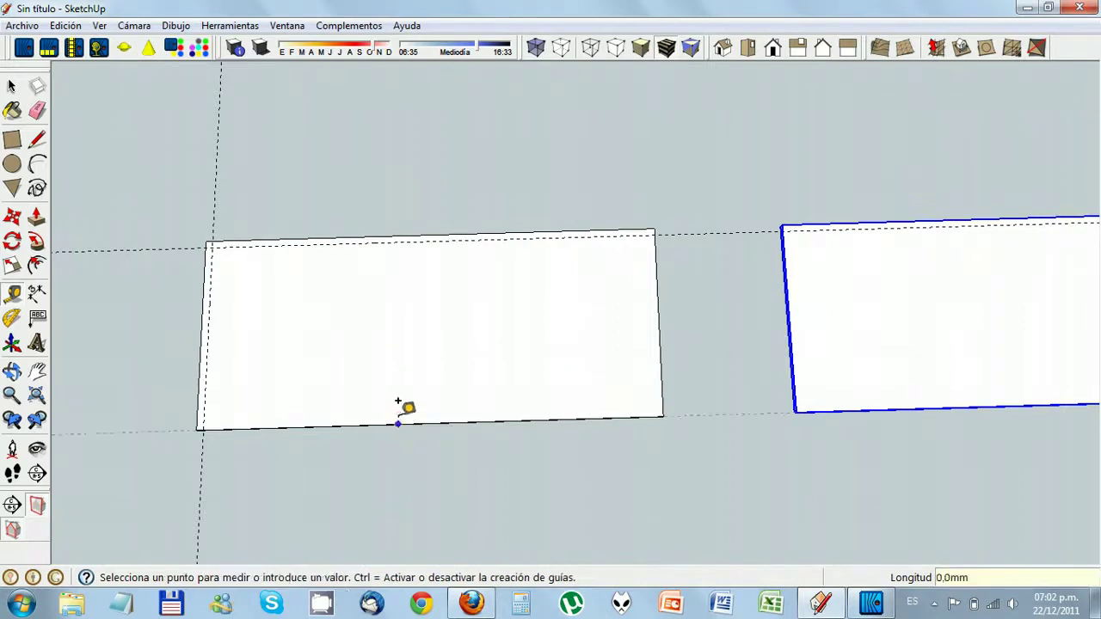
pyautogui.write('18')
pyautogui.press('Return')
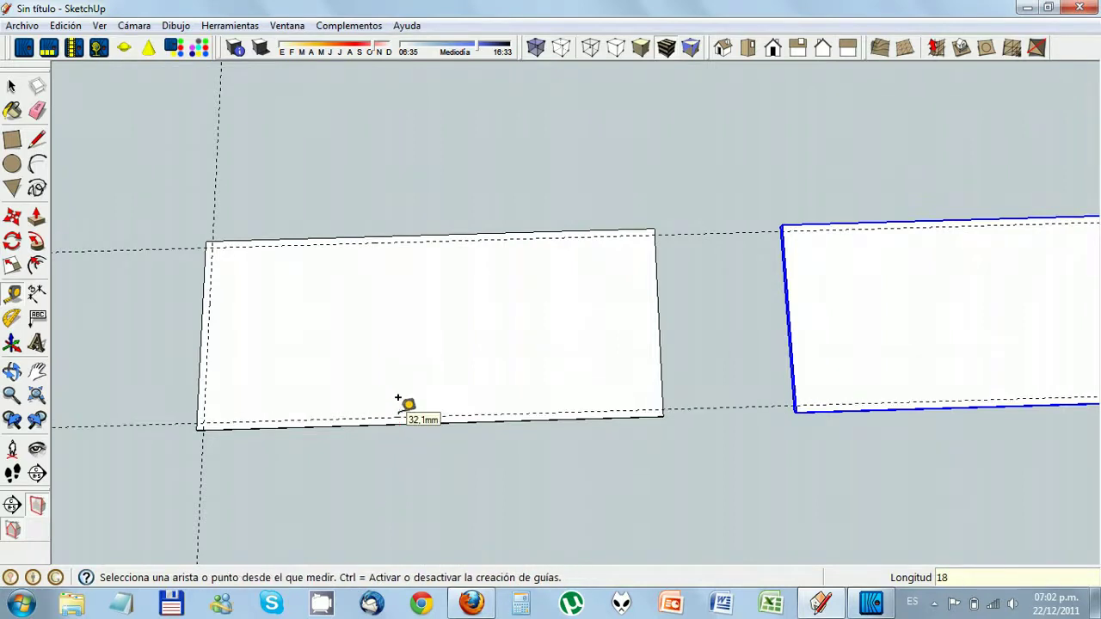
# Add a guide 18 mm inside the short edge nearest the copy and another 100 mm further inward from it
pyautogui.click(658, 323)
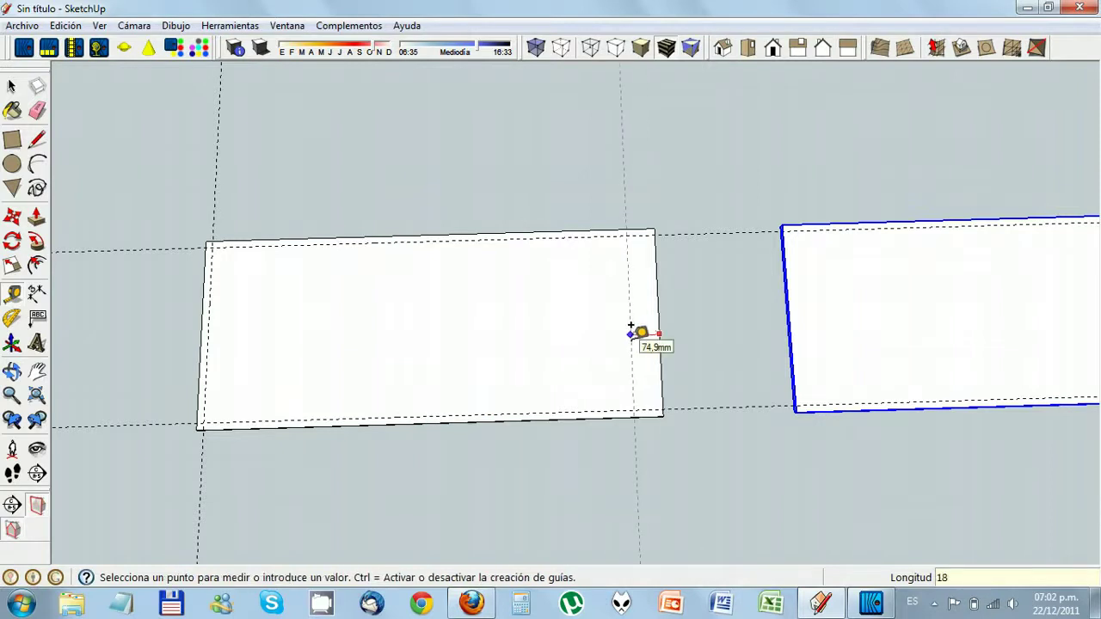
pyautogui.click(631, 326)
pyautogui.click(656, 318)
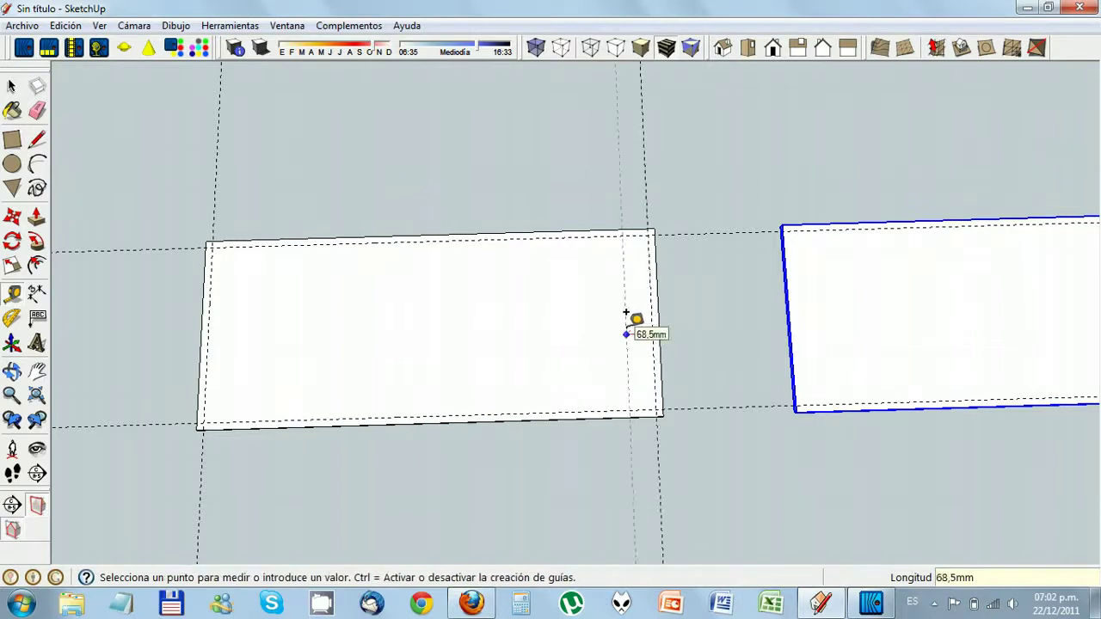
pyautogui.write('100')
pyautogui.press('Return')
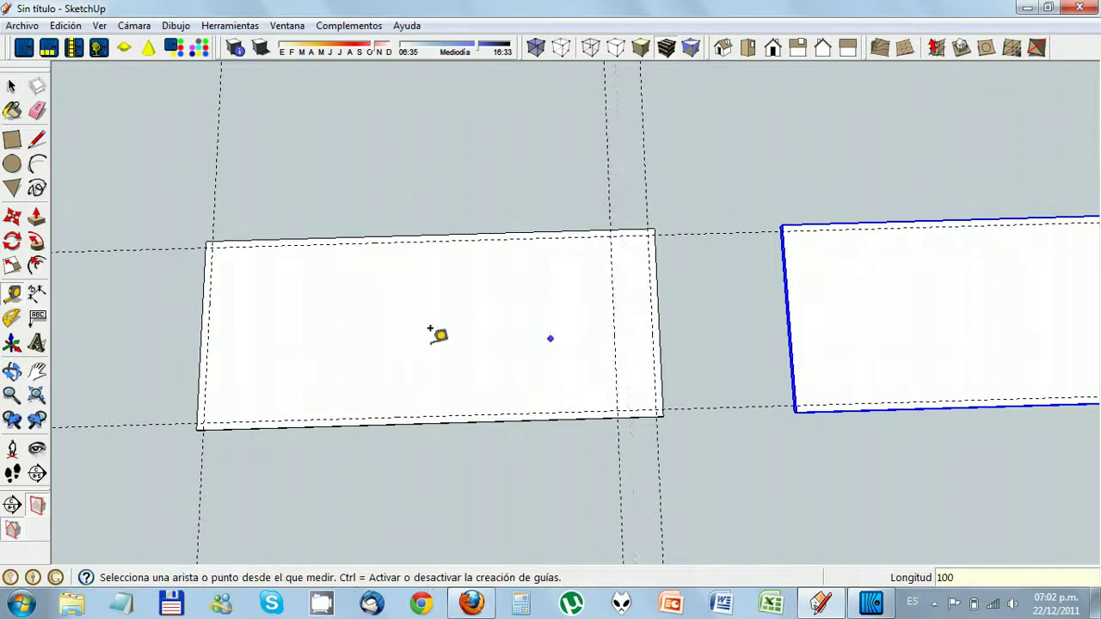
# From the 18 mm guide at the opposite short edge, add three guides inward at successive spacings of 100, 18 and 100 mm
pyautogui.click(207, 328)
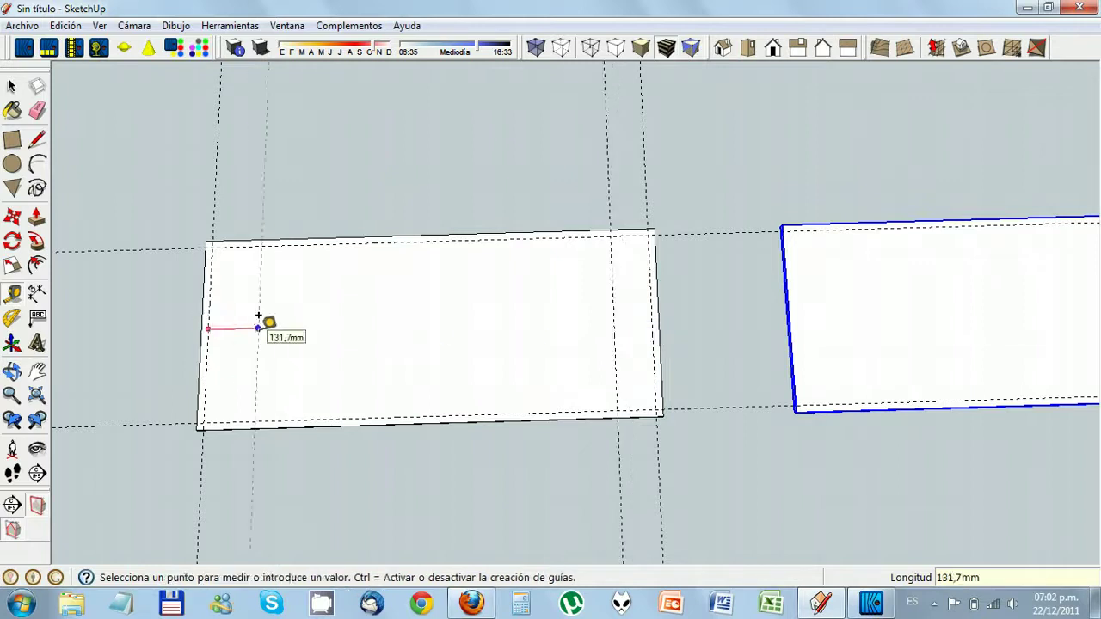
pyautogui.click(258, 328)
pyautogui.click(247, 334)
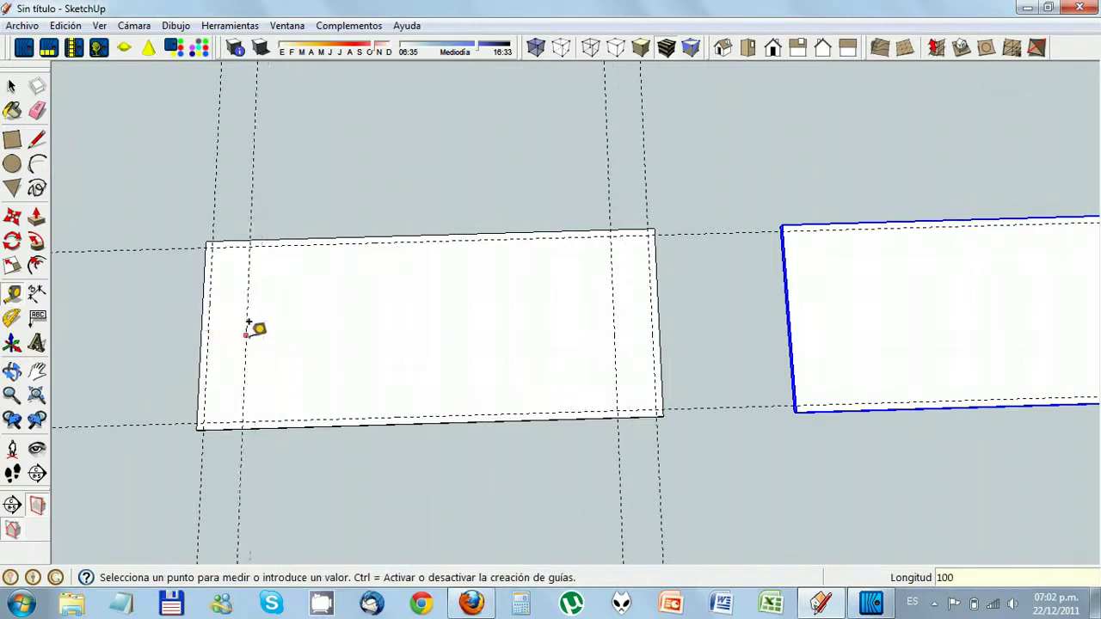
pyautogui.write('18')
pyautogui.press('Return')
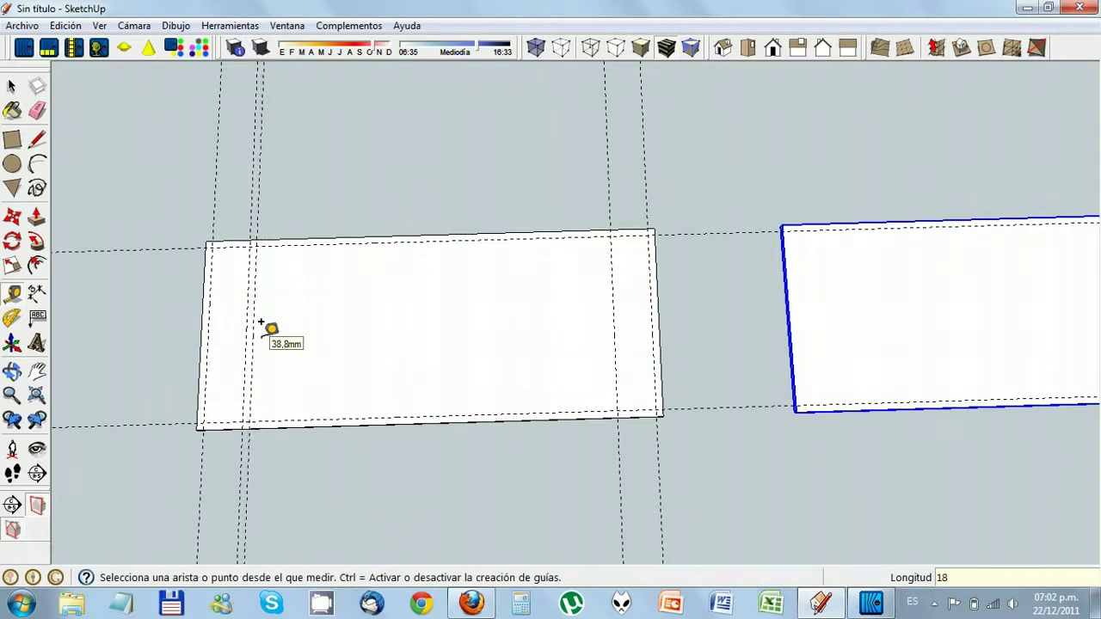
pyautogui.click(253, 335)
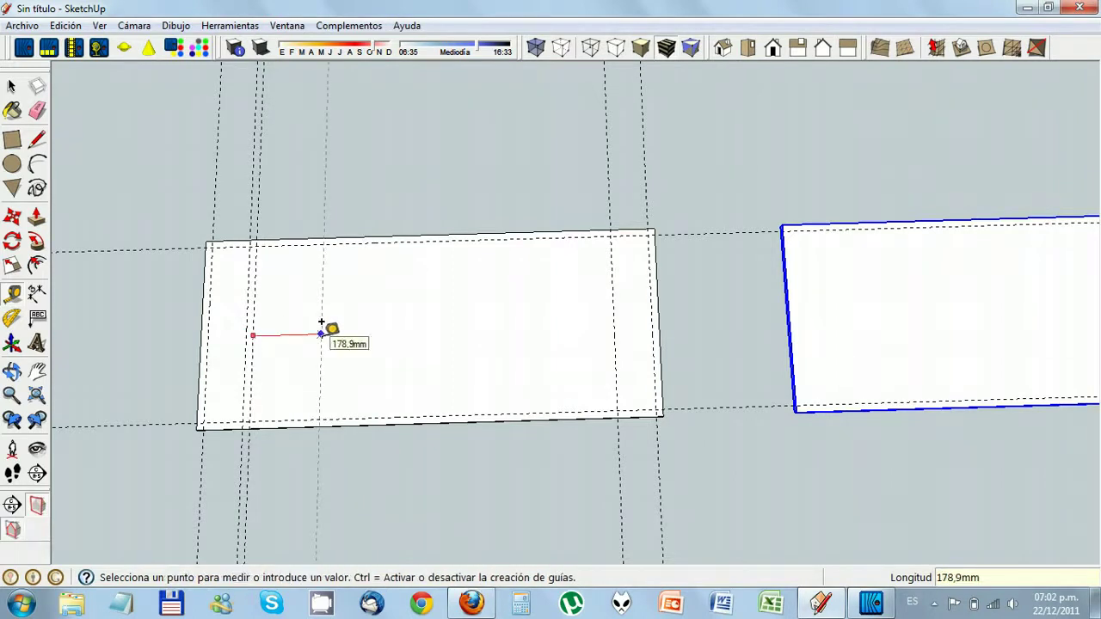
pyautogui.write('100')
pyautogui.press('Return')
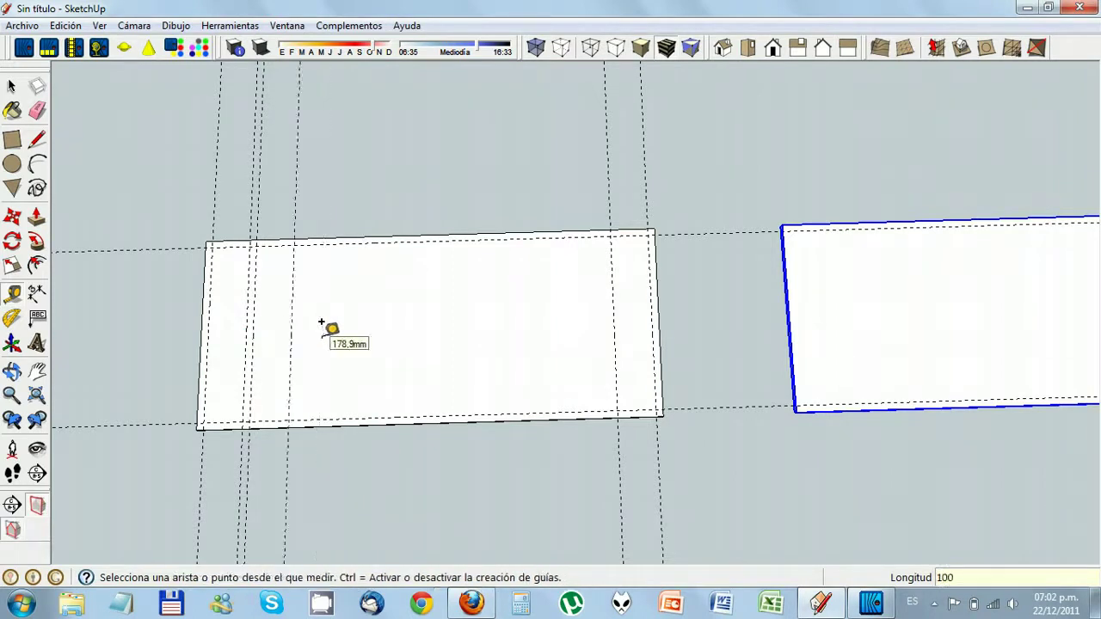
# From the guide inside the far long edge, add three parallel guides inward at successive spacings of 100, 18 and 100 mm
pyautogui.click(341, 240)
pyautogui.write('10')
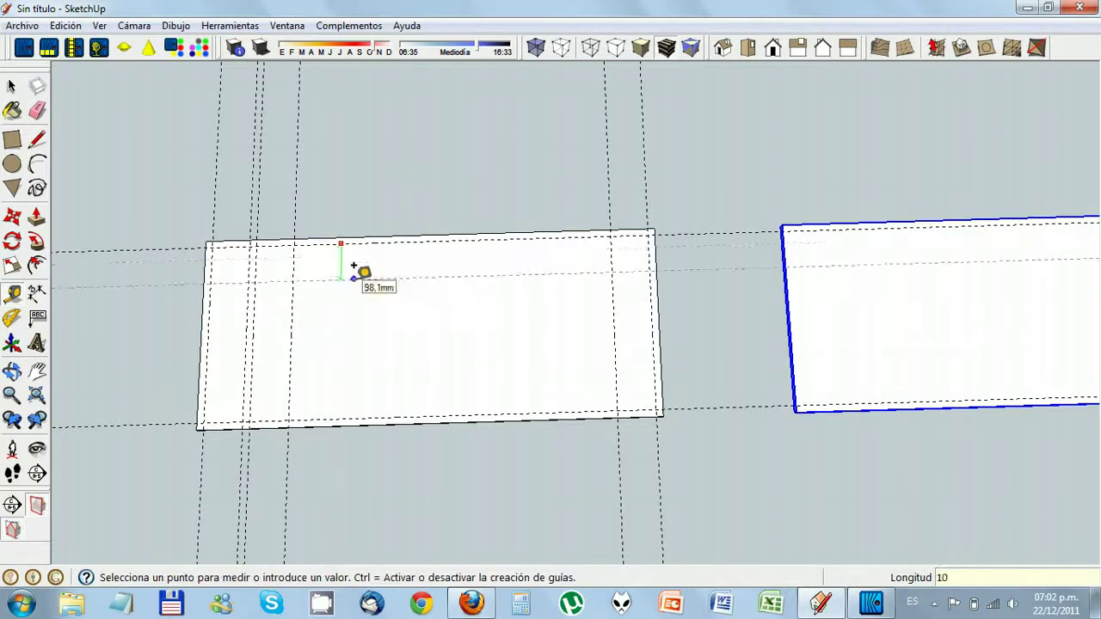
pyautogui.write('0')
pyautogui.press('Return')
pyautogui.click(302, 274)
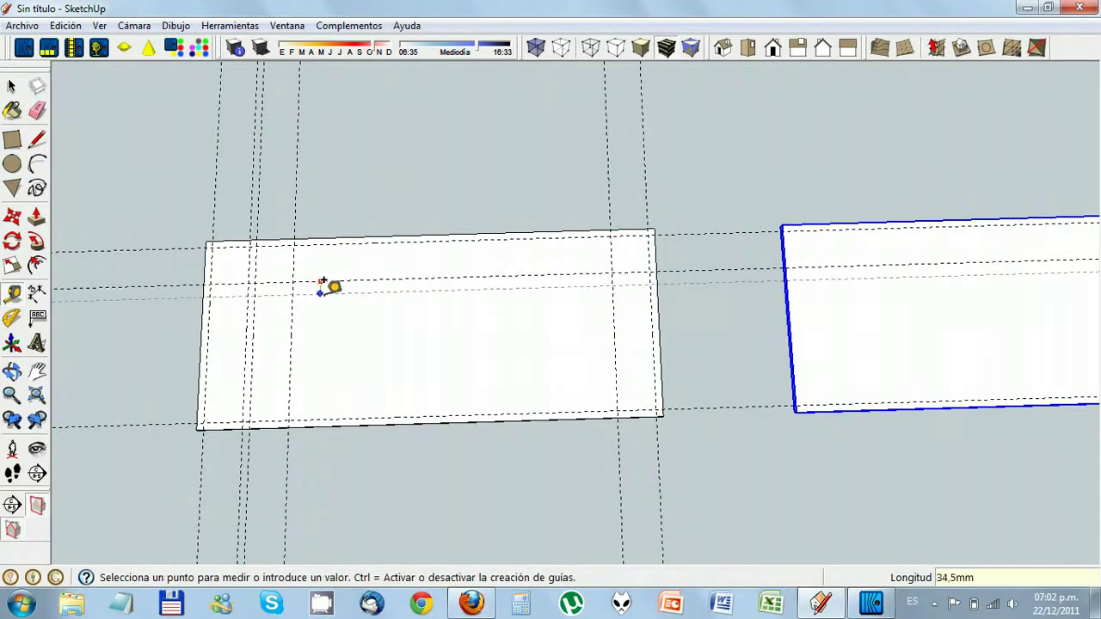
pyautogui.click(325, 287)
pyautogui.click(319, 284)
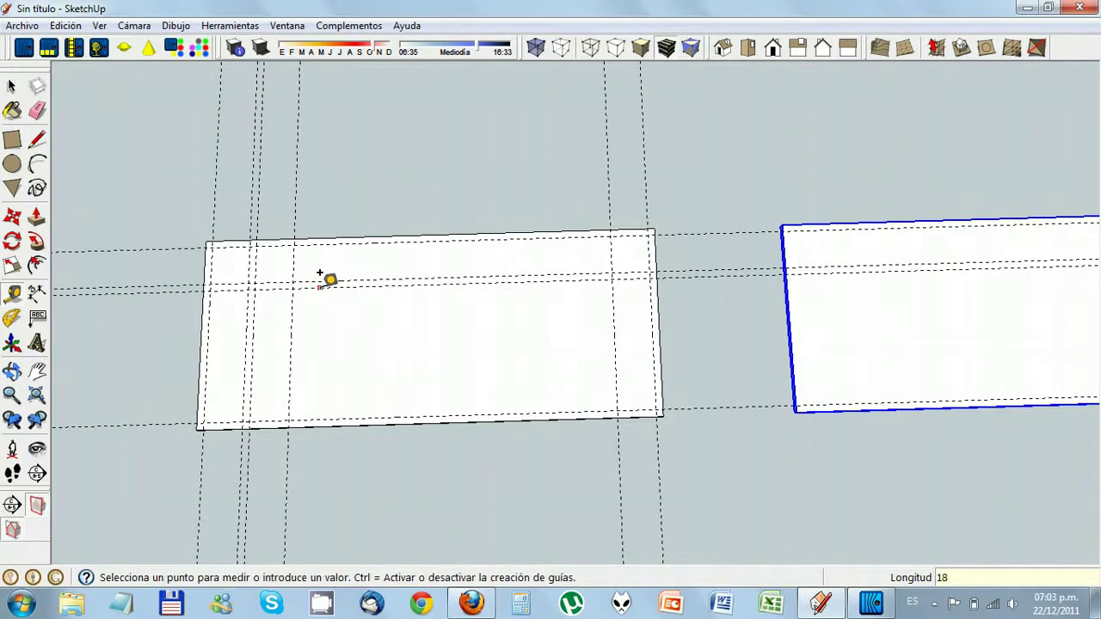
pyautogui.write('100')
pyautogui.press('Return')
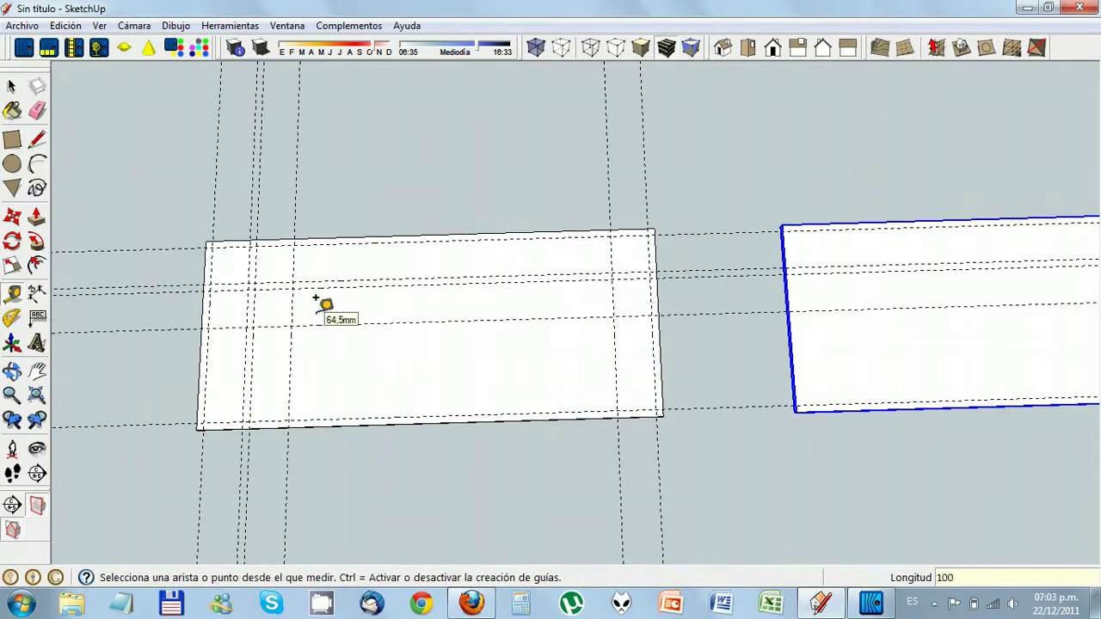
# Continue the lengthwise guides toward the near long edge with two more, spaced 18 mm and 100 mm
pyautogui.click(401, 311)
pyautogui.write('1')
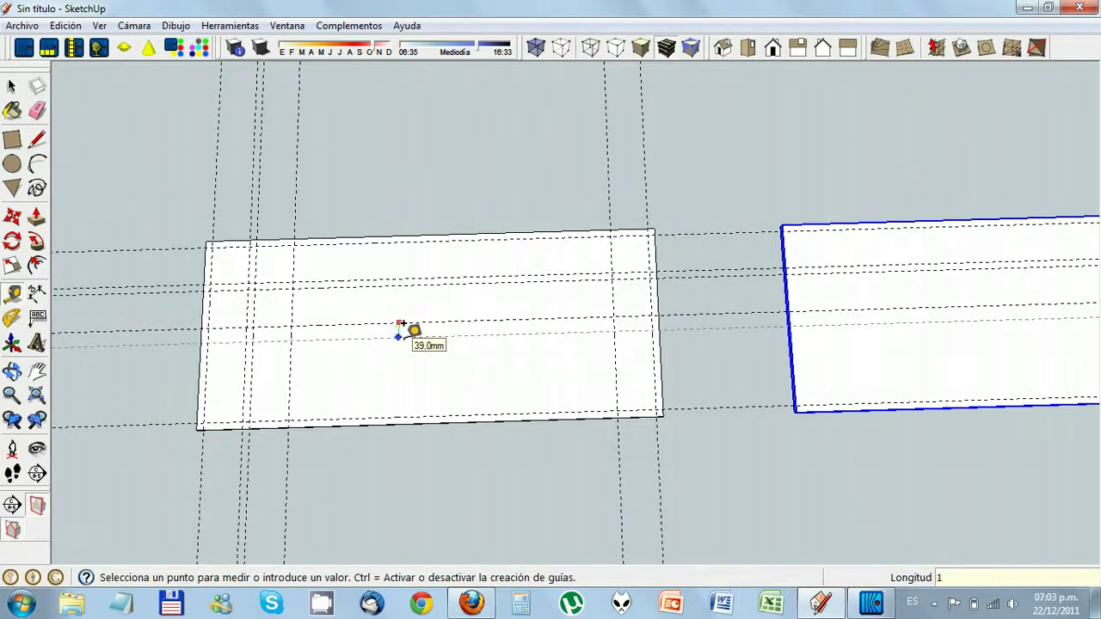
pyautogui.write('8')
pyautogui.press('Return')
pyautogui.click(406, 329)
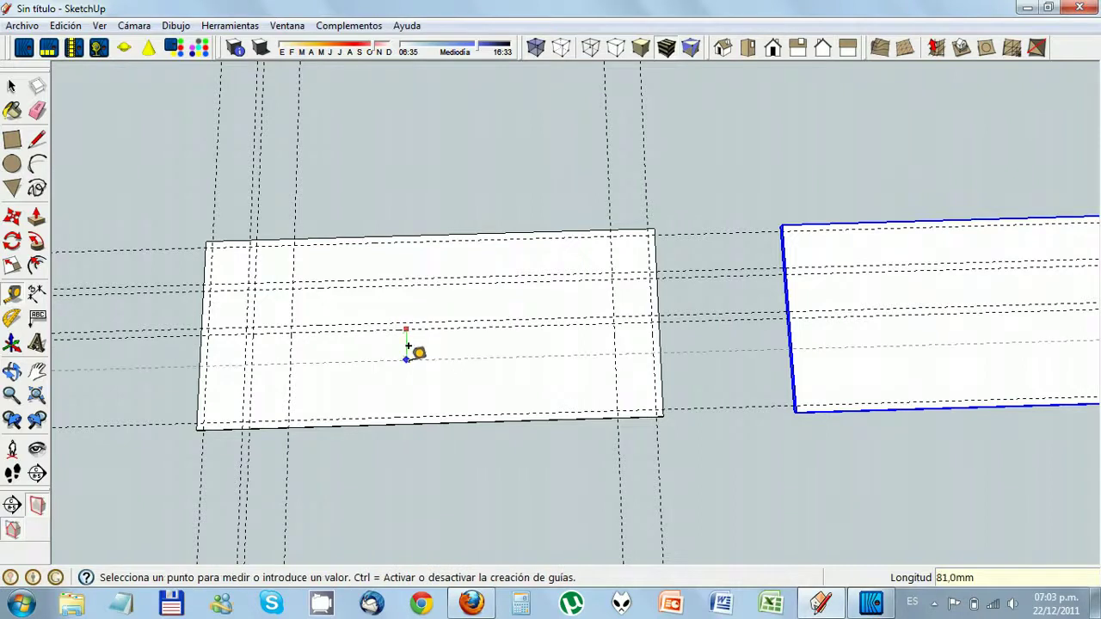
pyautogui.write('100')
pyautogui.press('Return')
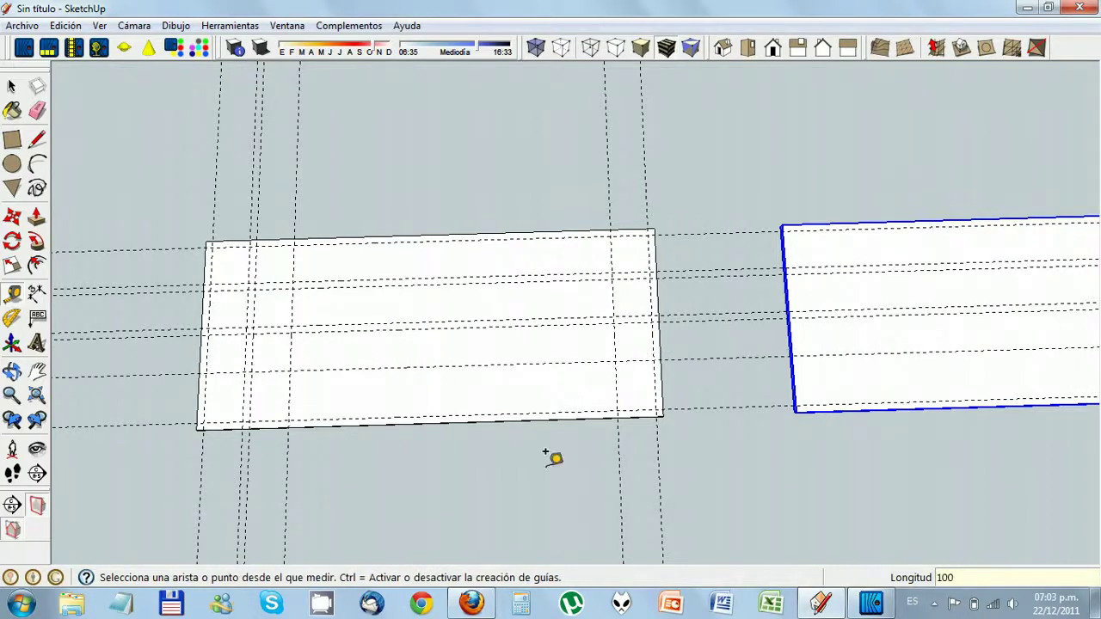
pyautogui.click(936, 604)
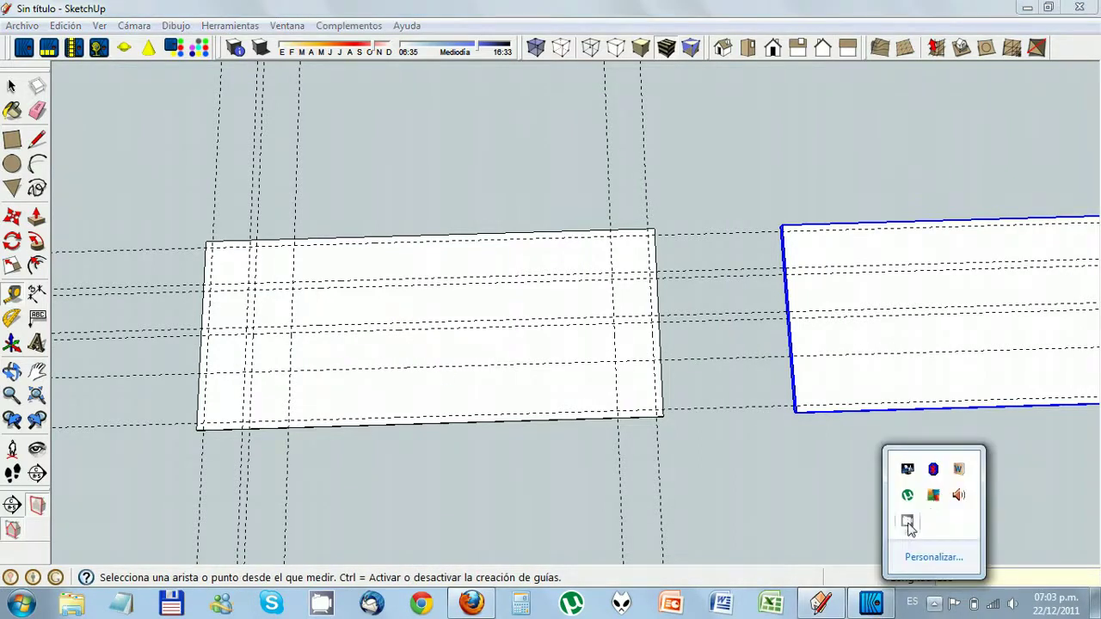
pyautogui.click(907, 522)
pyautogui.click(400, 131)
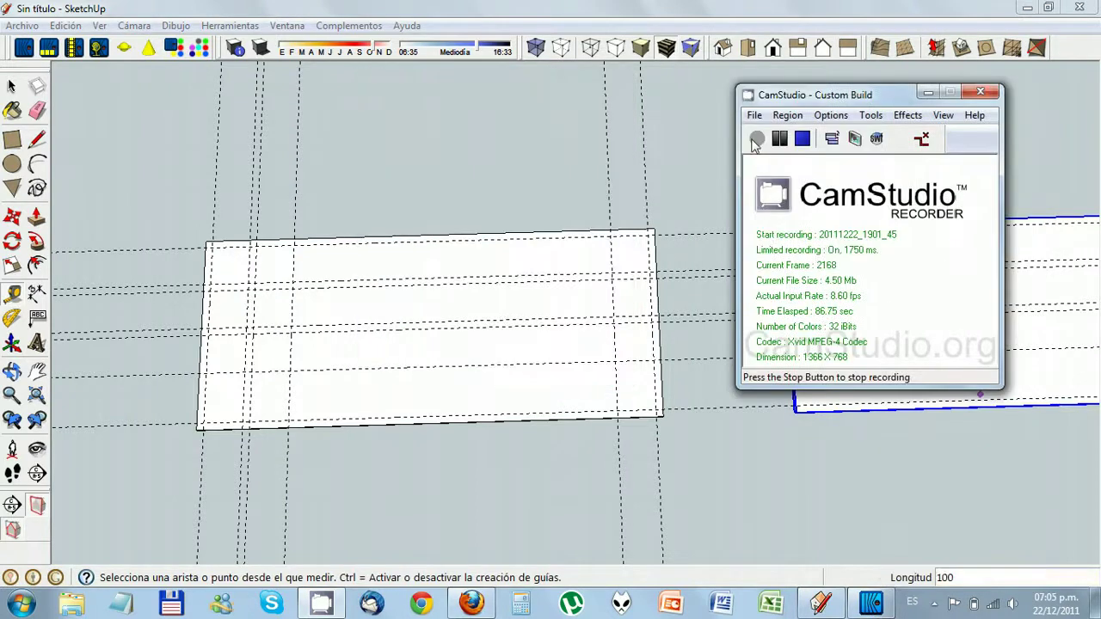
pyautogui.click(931, 92)
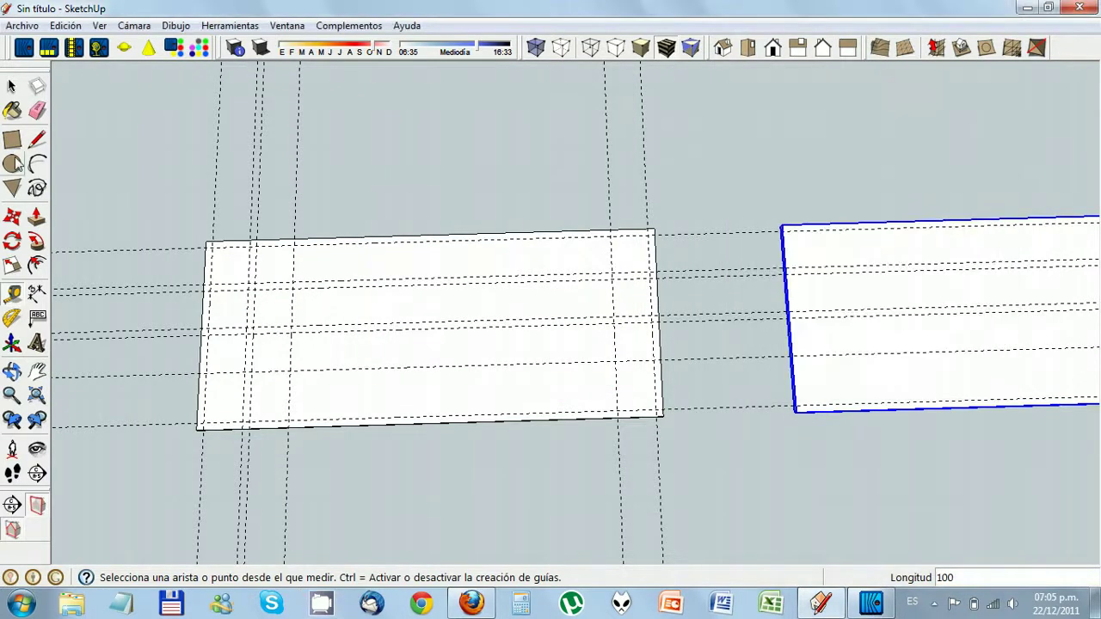
# Add a final lengthwise guide 18 mm past the previous one, toward the near long edge
pyautogui.click(302, 369)
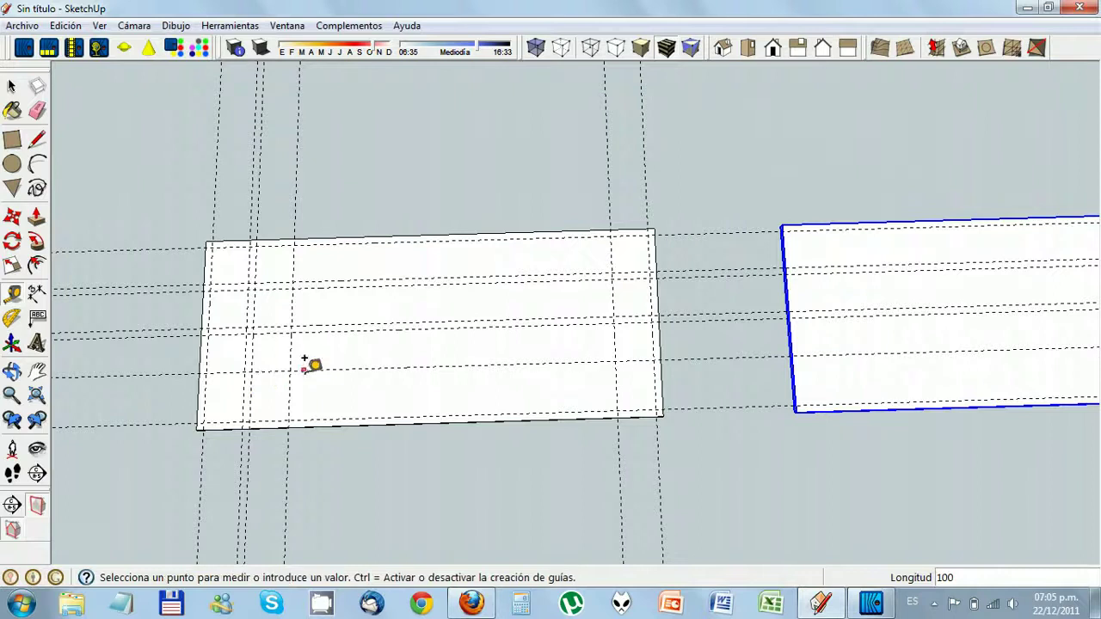
pyautogui.press('Return')
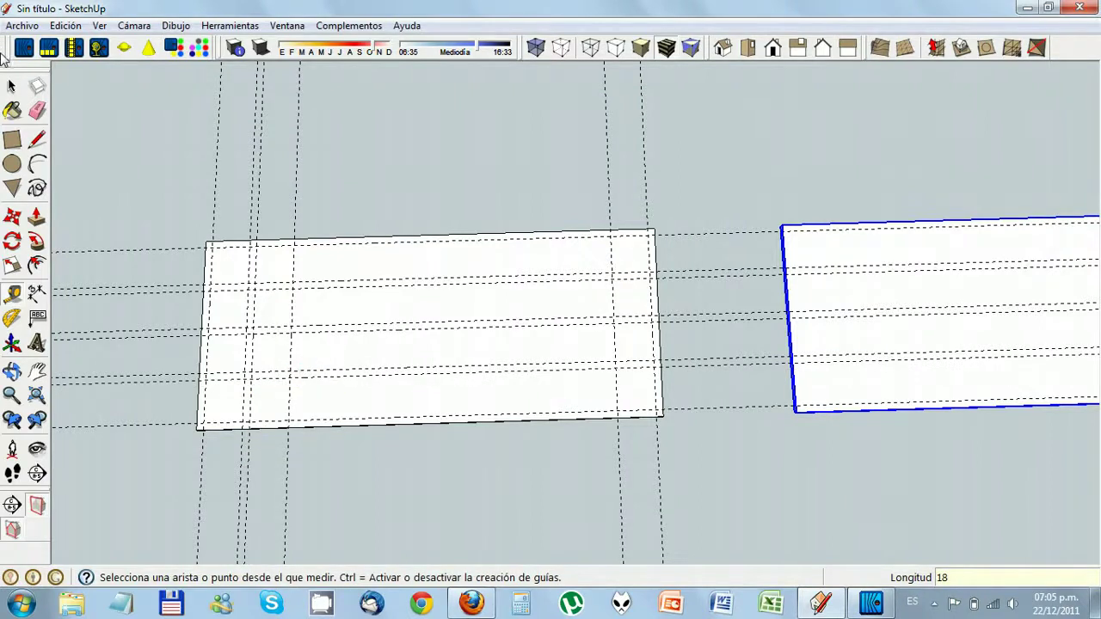
# Draw a 500 by 18 mm rectangle along the near-guide short edge and a 1082 by 18 mm rectangle along the near long edge
pyautogui.click(13, 142)
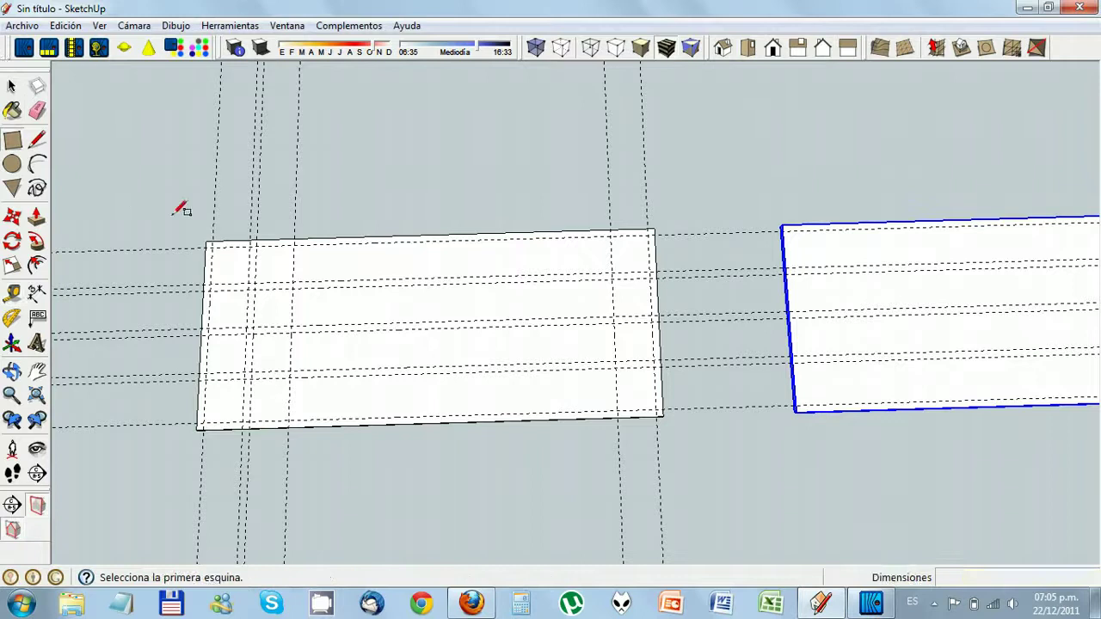
pyautogui.click(209, 240)
pyautogui.click(212, 423)
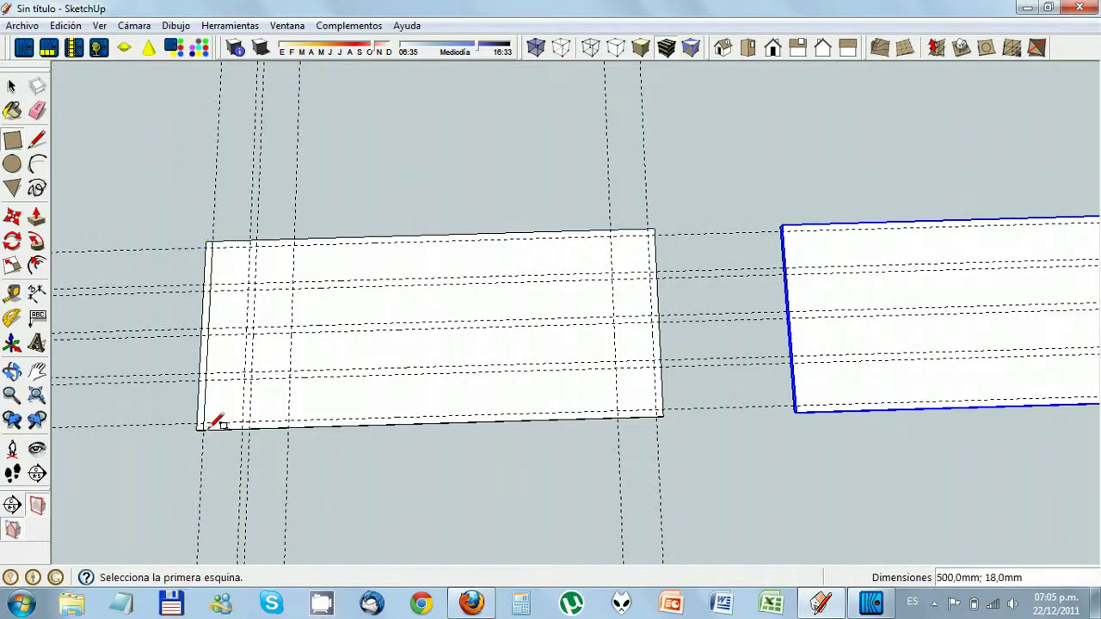
pyautogui.click(244, 425)
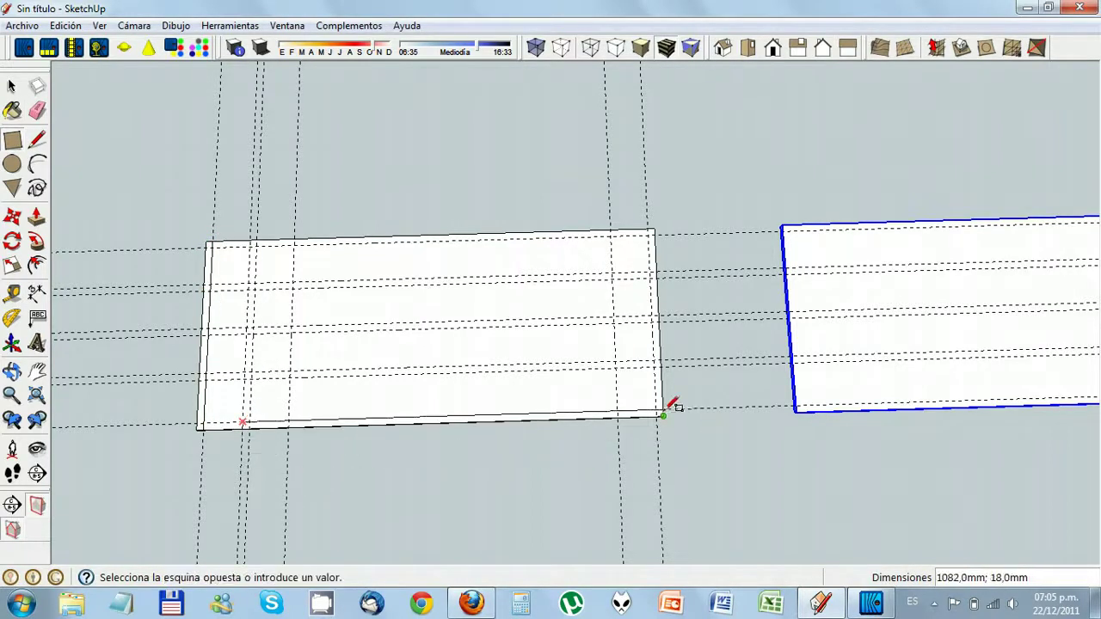
pyautogui.click(664, 412)
# Complete the board's border with an 18 mm wide rectangle along the opposite short edge and a 1200 by 18 mm one along the far long edge
pyautogui.click(661, 409)
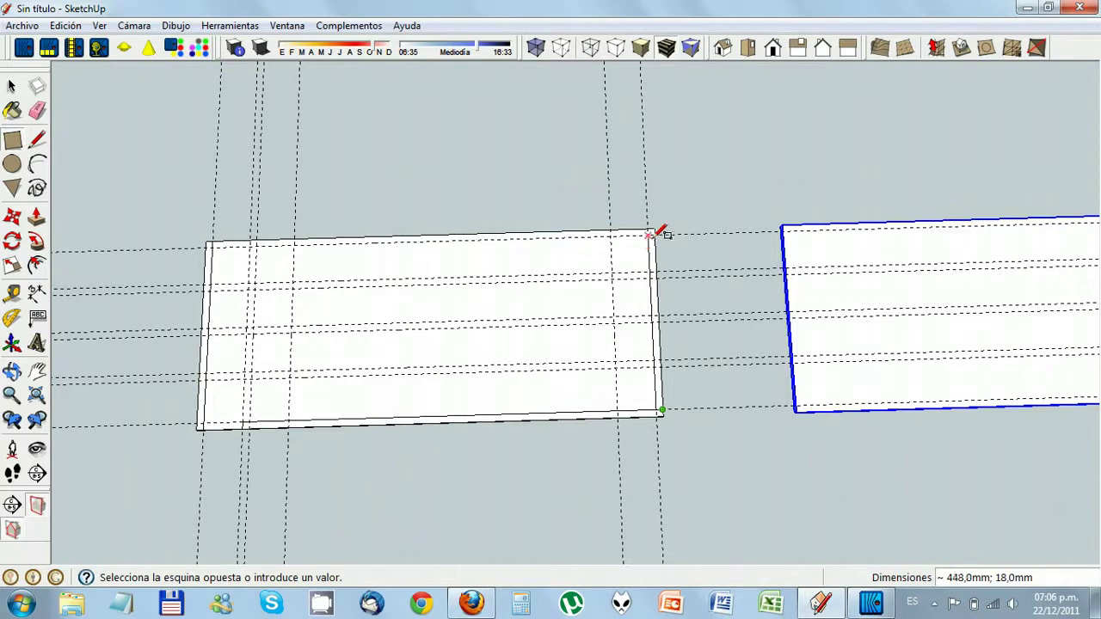
pyautogui.click(655, 233)
pyautogui.click(654, 229)
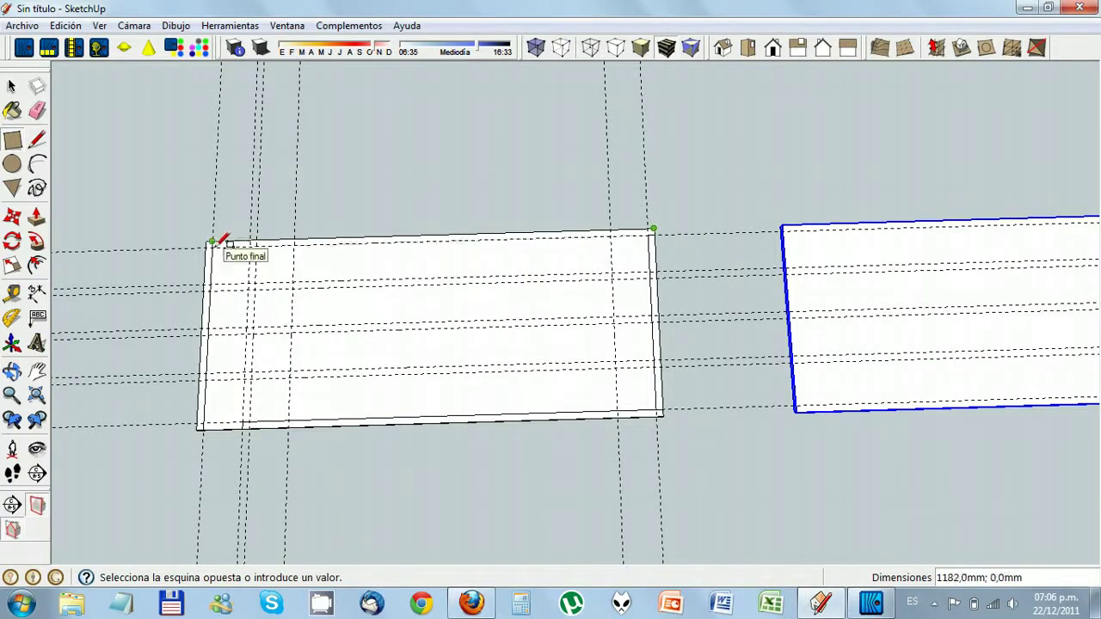
pyautogui.scroll(3, 215, 243)
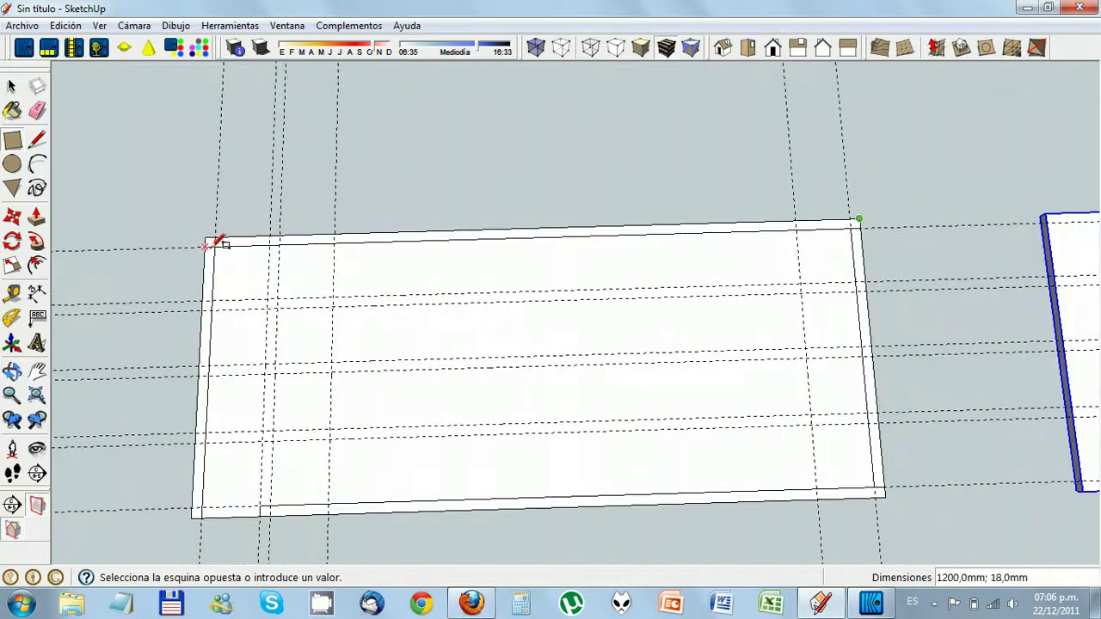
pyautogui.click(215, 242)
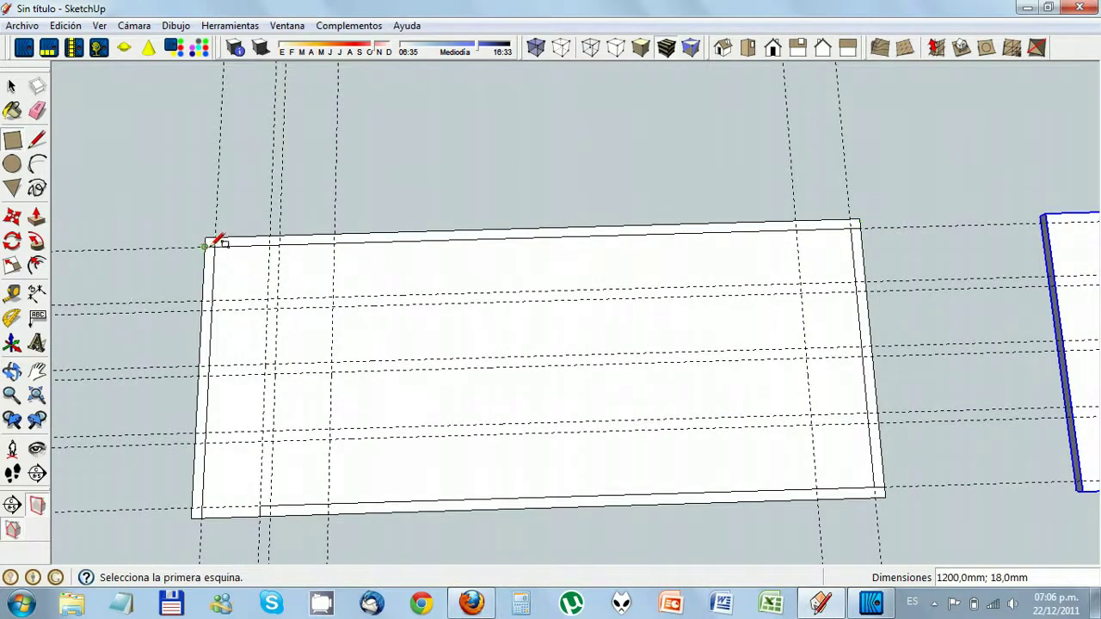
# Draw a 364 by 18 mm crosswise strip up from the near border and a 946 by 18 mm lengthwise strip from its far end
pyautogui.click(260, 505)
pyautogui.click(277, 298)
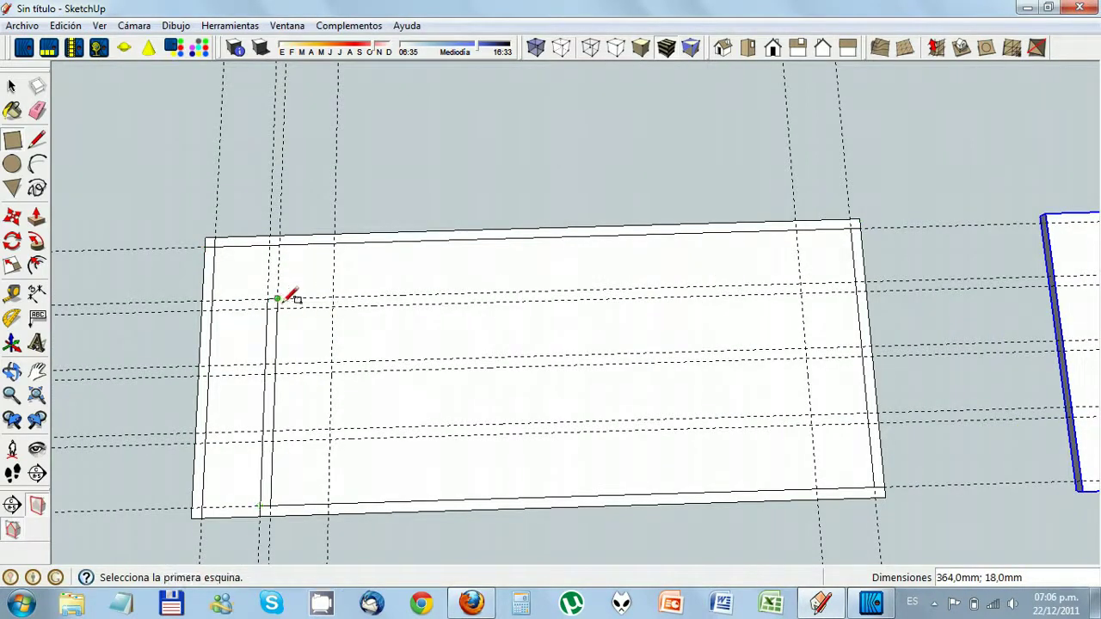
pyautogui.click(277, 298)
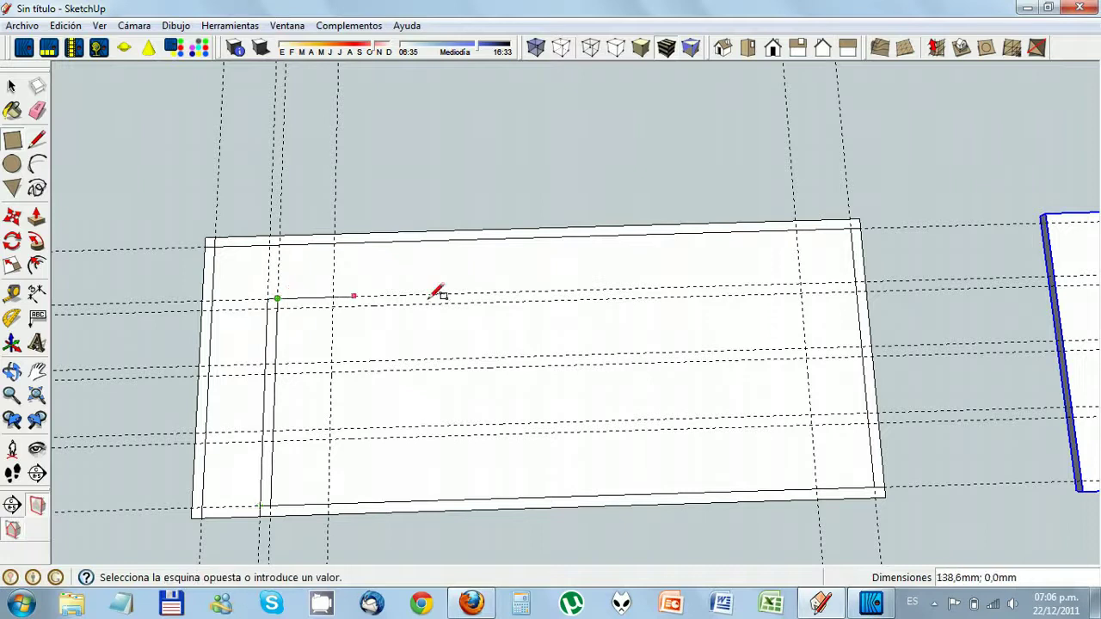
pyautogui.click(800, 286)
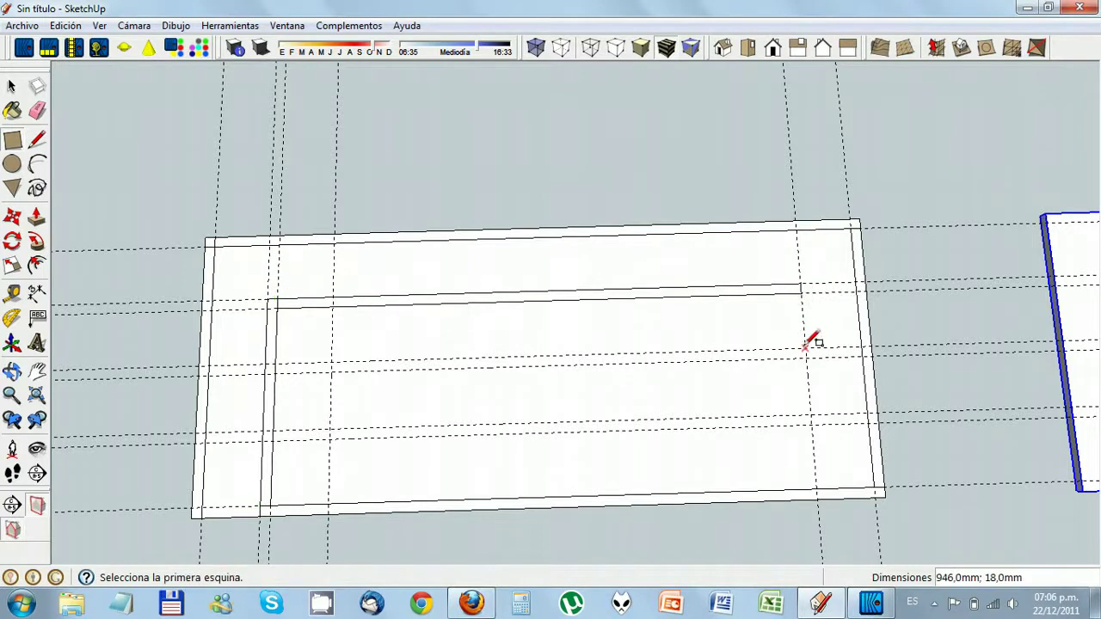
# Draw two more 946 by 18 mm lengthwise strips, one from the far short border and one from the inner crosswise strip
pyautogui.click(861, 348)
pyautogui.click(332, 371)
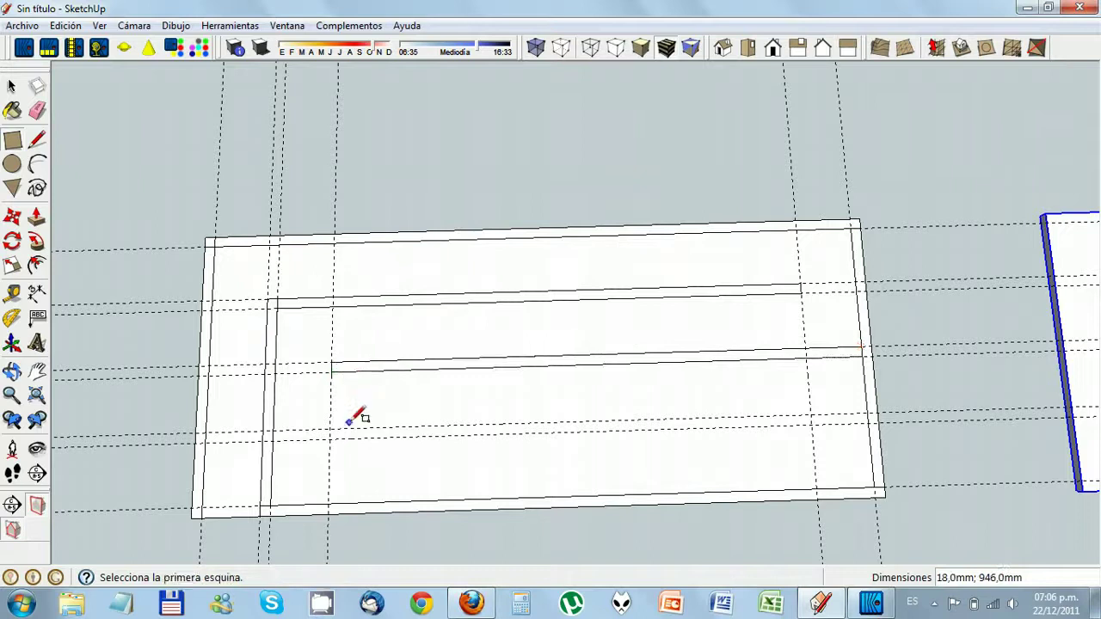
pyautogui.click(272, 430)
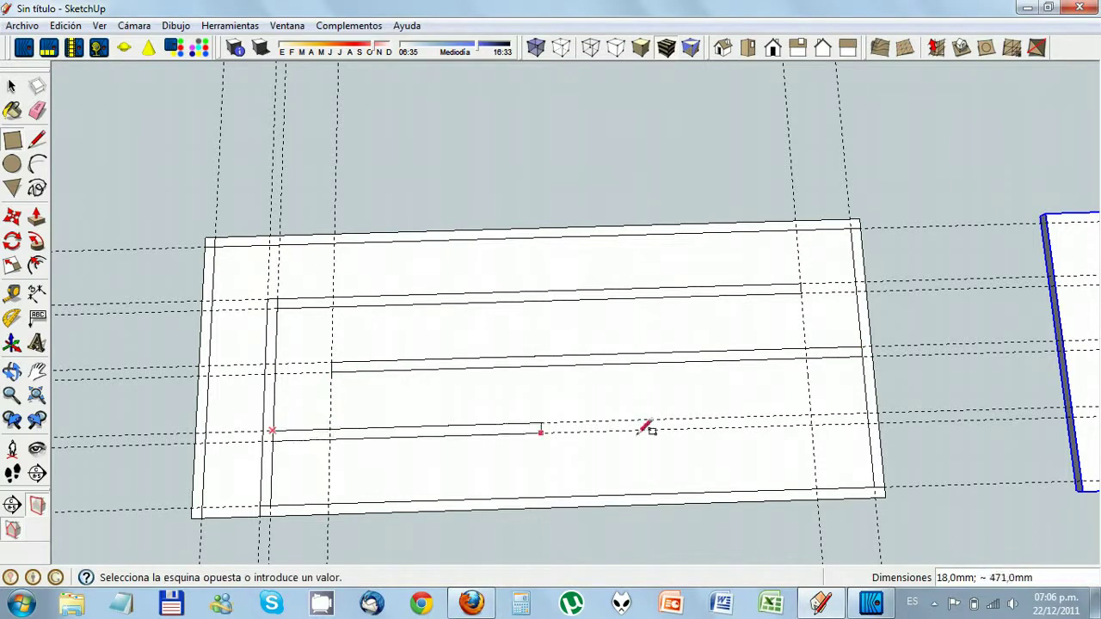
pyautogui.click(813, 420)
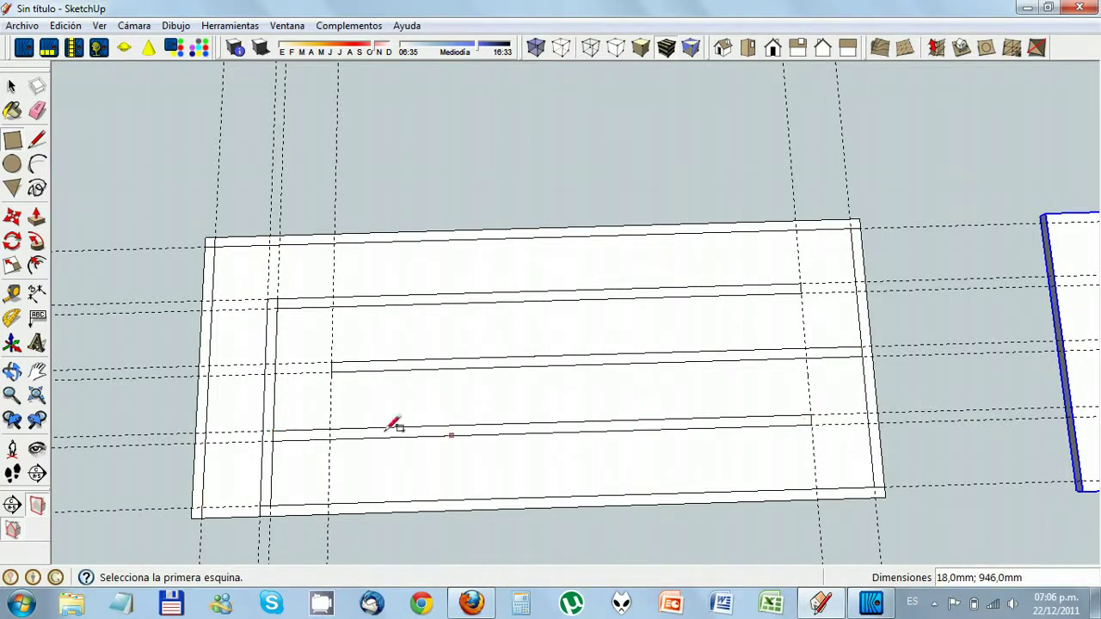
# Erase all the guide lines around the board
pyautogui.click(37, 110)
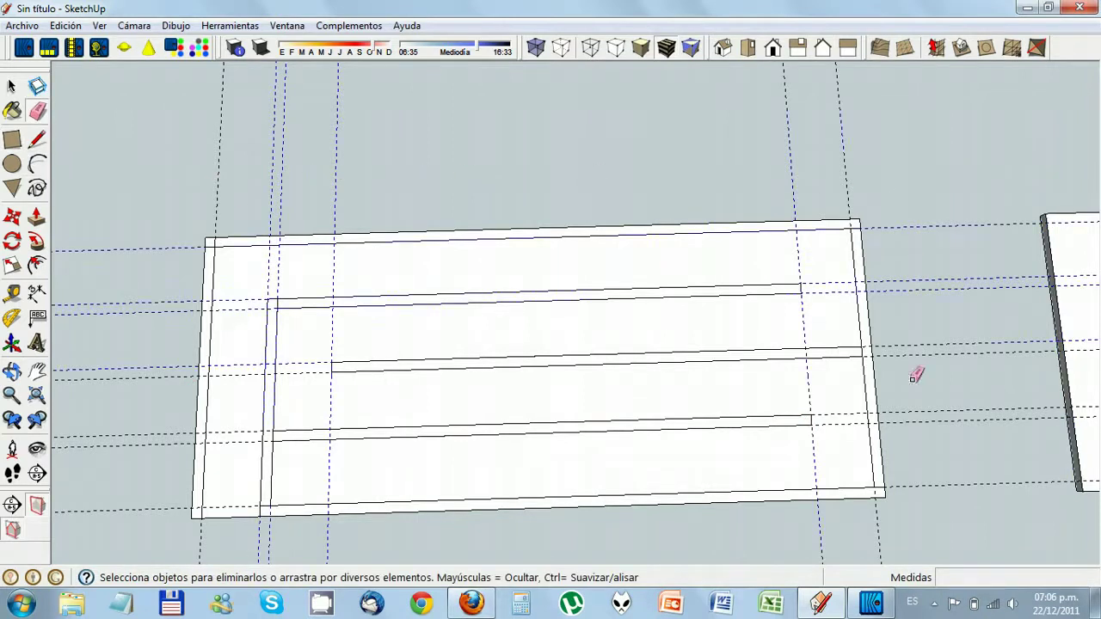
pyautogui.press('Delete')
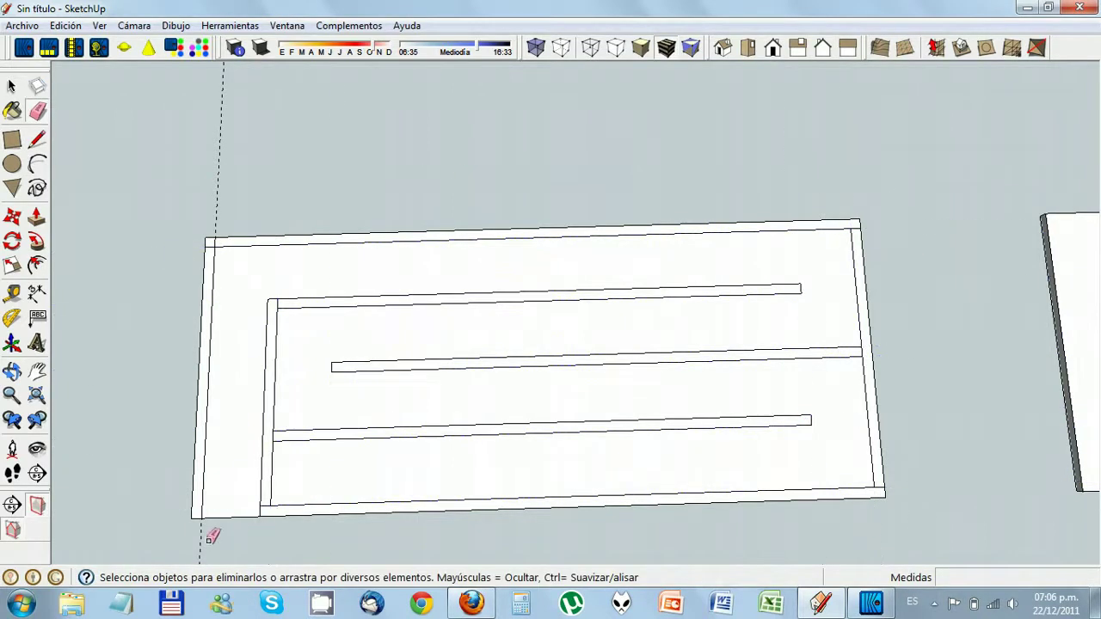
pyautogui.moveTo(208, 541); pyautogui.dragTo(194, 544)
# Draw short diagonal lines across the border's two inside corners along the far long edge, the first about 37.6 mm long
pyautogui.click(37, 138)
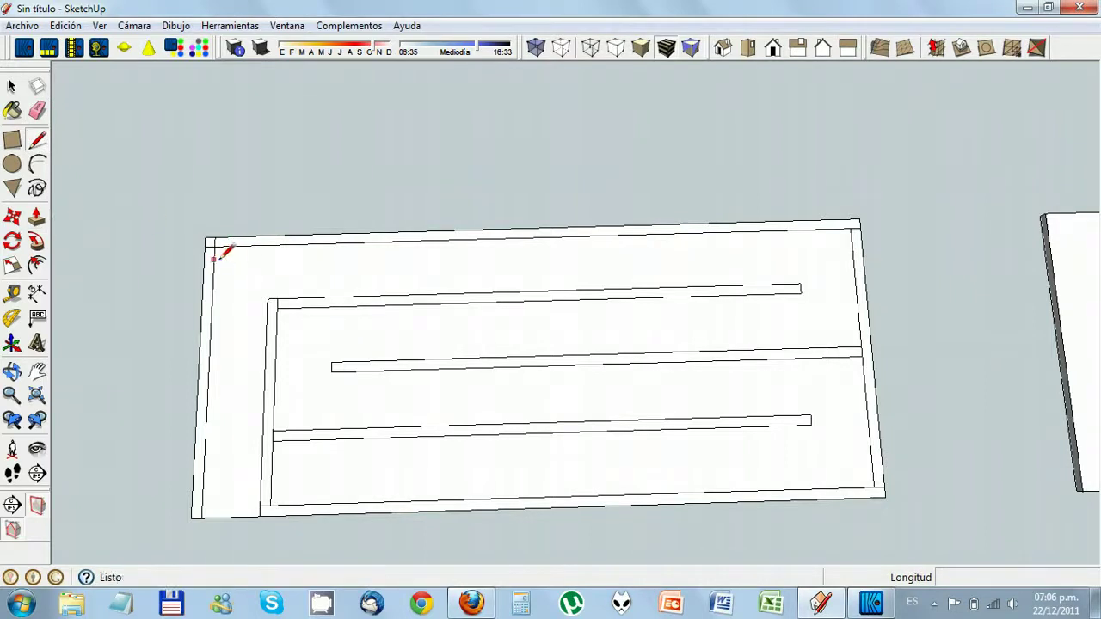
pyautogui.click(213, 259)
pyautogui.click(227, 247)
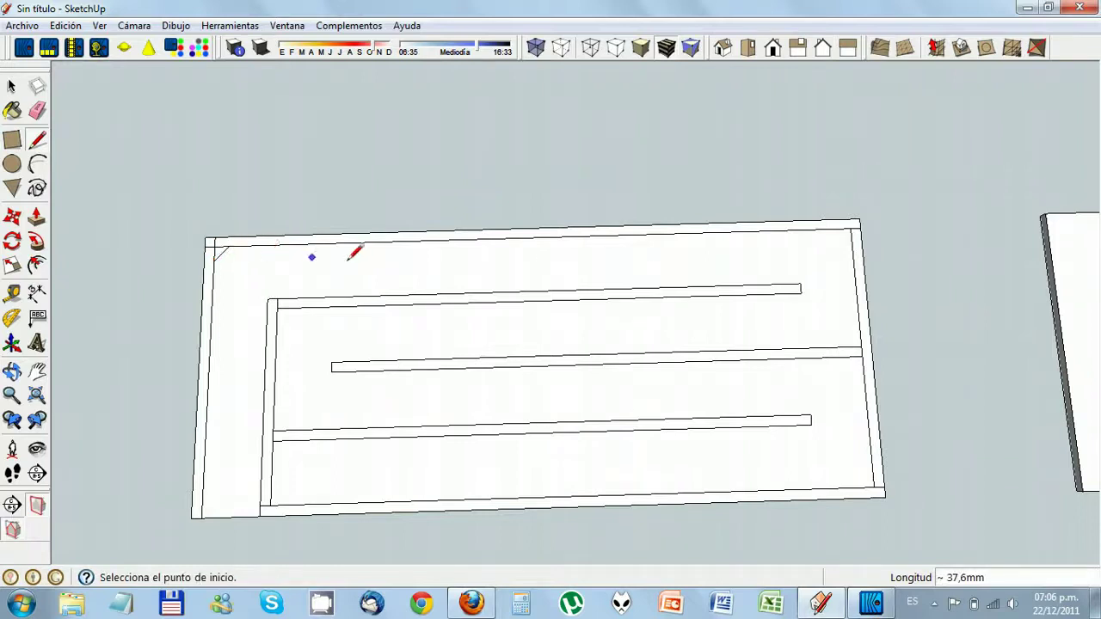
pyautogui.click(852, 243)
pyautogui.click(837, 229)
# Draw diagonals about 29.2 mm long from the inner crosswise strip to the underside of its top strip and the upper side of its lower strip
pyautogui.click(276, 319)
pyautogui.click(289, 307)
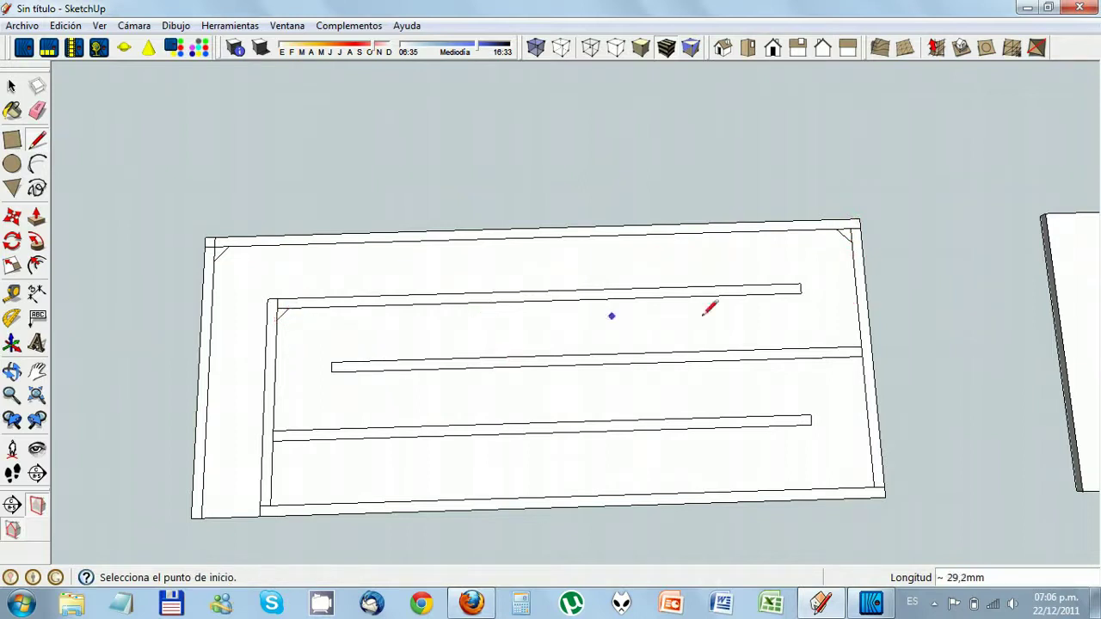
pyautogui.click(285, 430)
pyautogui.click(276, 420)
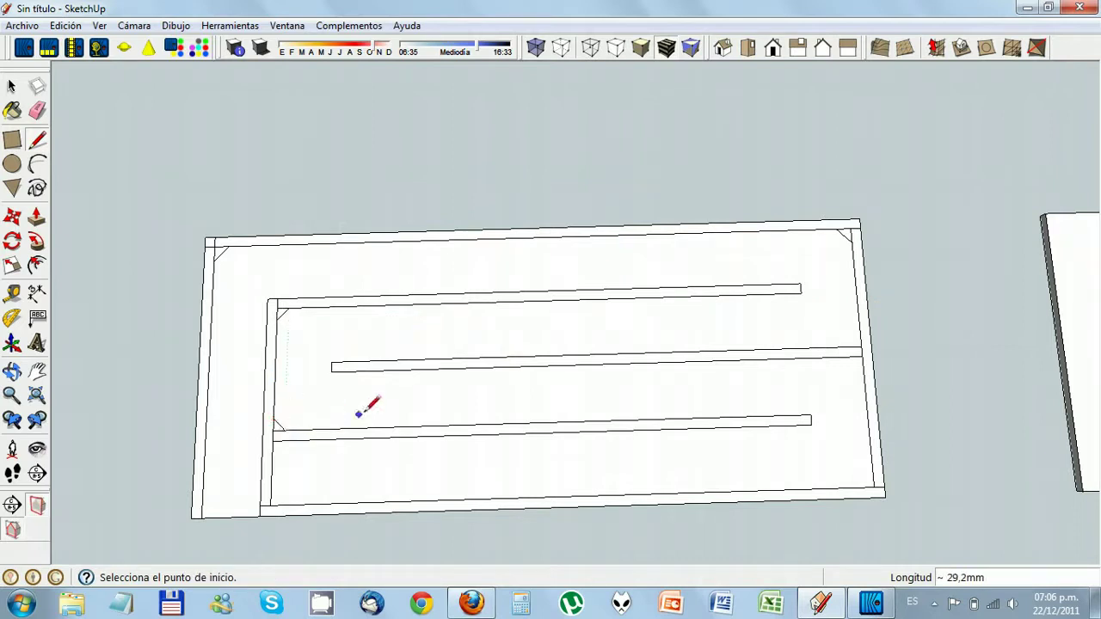
# Draw diagonals about 37.6 mm long on both sides of the middle strip where it meets the short border
pyautogui.click(848, 357)
pyautogui.click(862, 370)
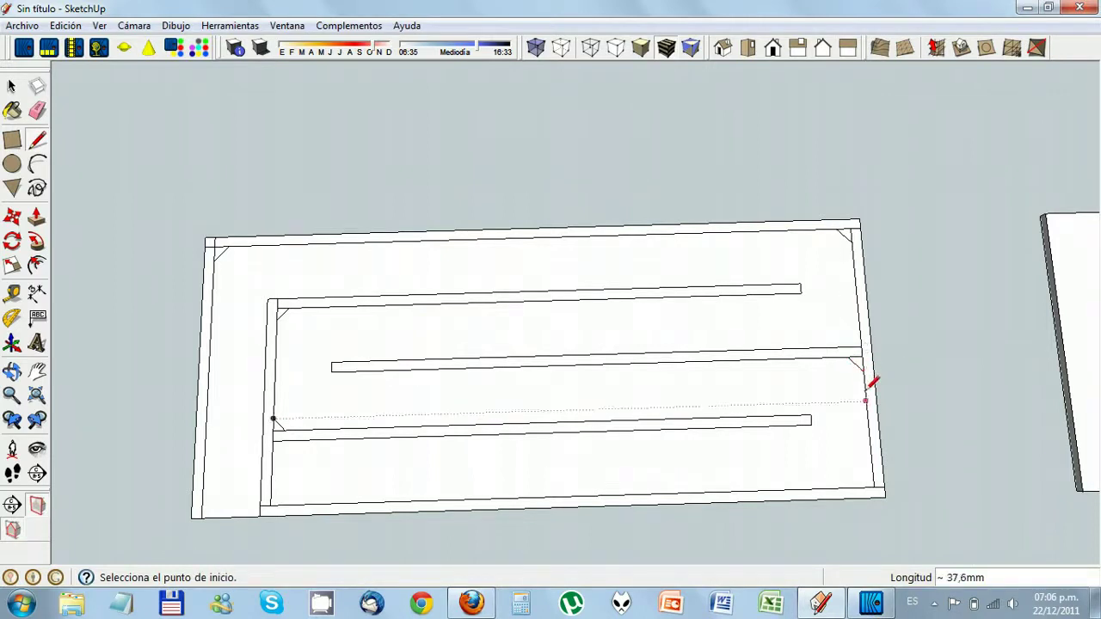
pyautogui.click(848, 346)
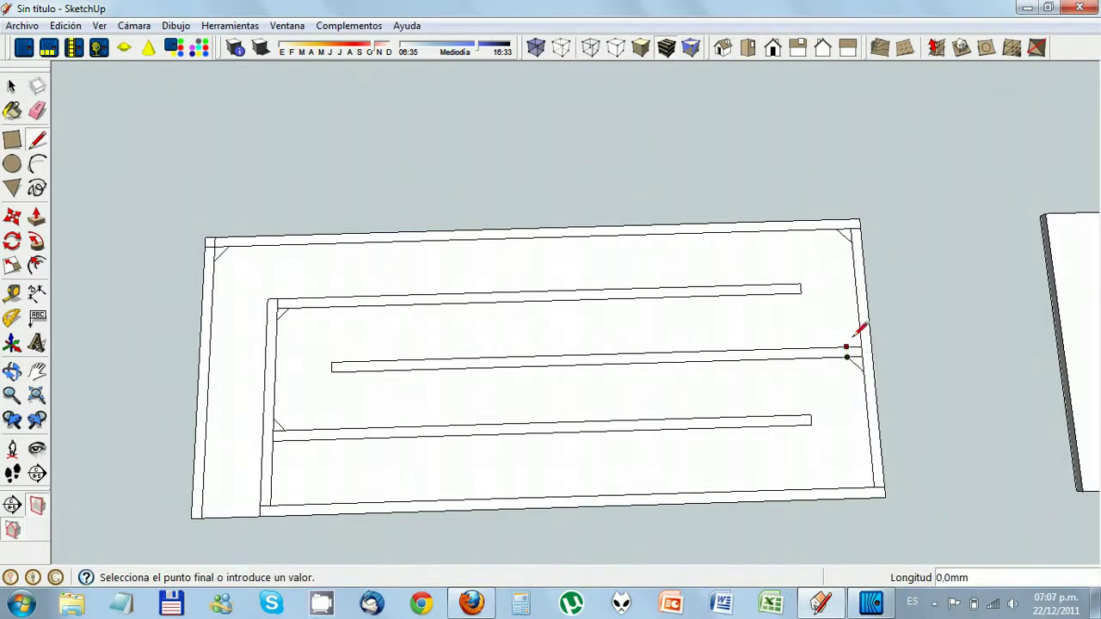
pyautogui.click(860, 335)
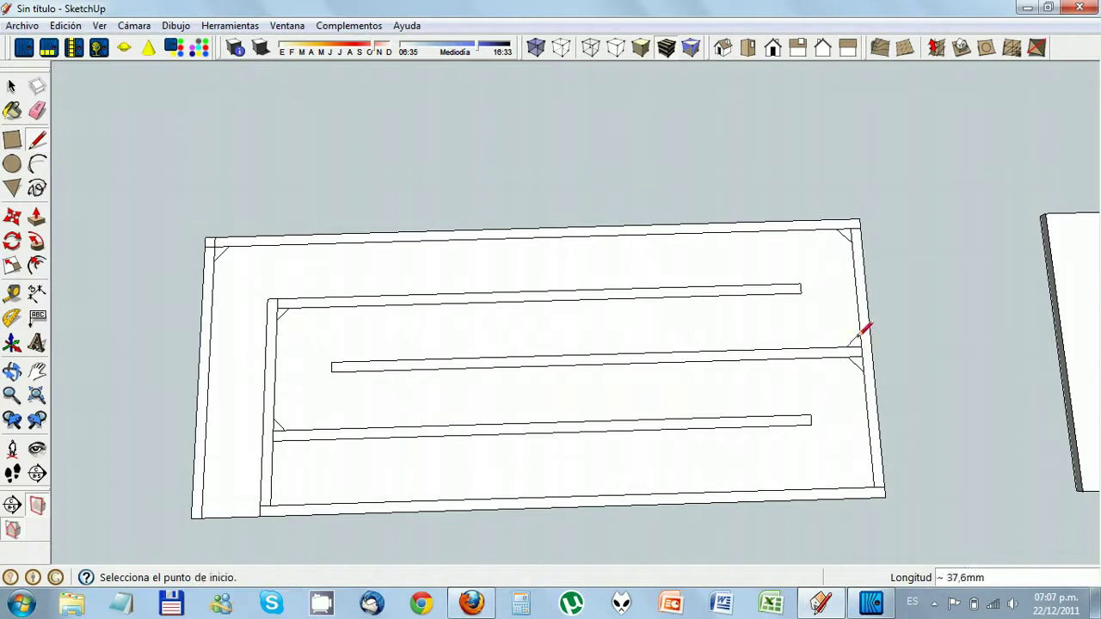
# Draw diagonals in both corners along the near border, the first about 37.6 mm long, and one below the lower strip at the crosswise strip
pyautogui.click(859, 487)
pyautogui.click(872, 471)
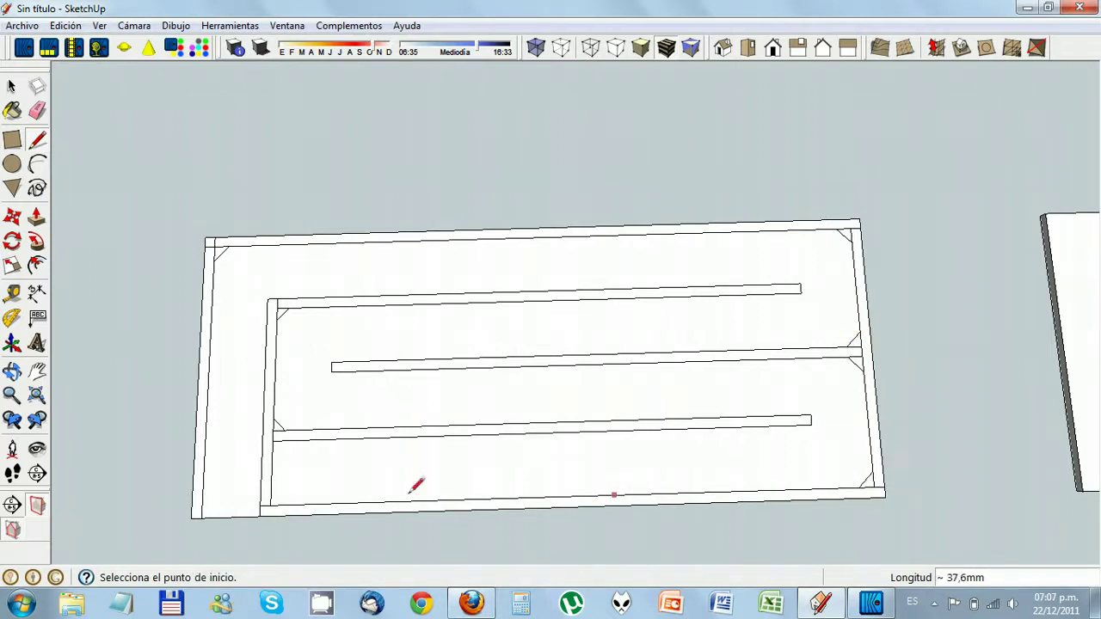
pyautogui.click(272, 490)
pyautogui.click(286, 504)
pyautogui.click(287, 438)
pyautogui.click(272, 456)
# Add a guide parallel to the diagonal where the inner crosswise strip meets the near border, offset 18 mm
pyautogui.click(12, 294)
pyautogui.click(285, 503)
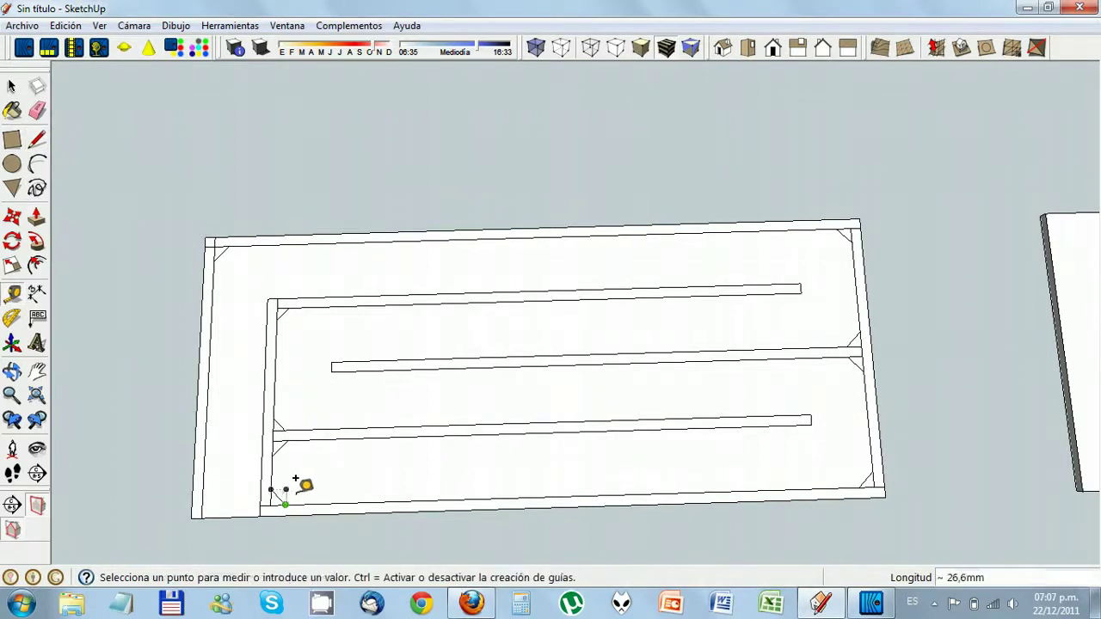
pyautogui.click(294, 476)
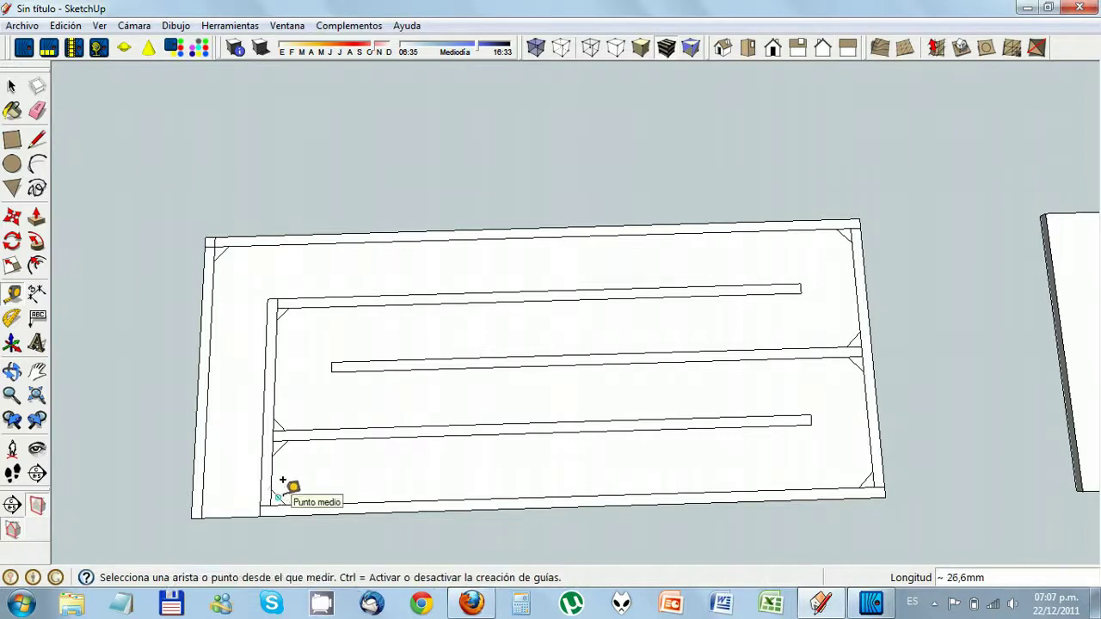
pyautogui.click(281, 495)
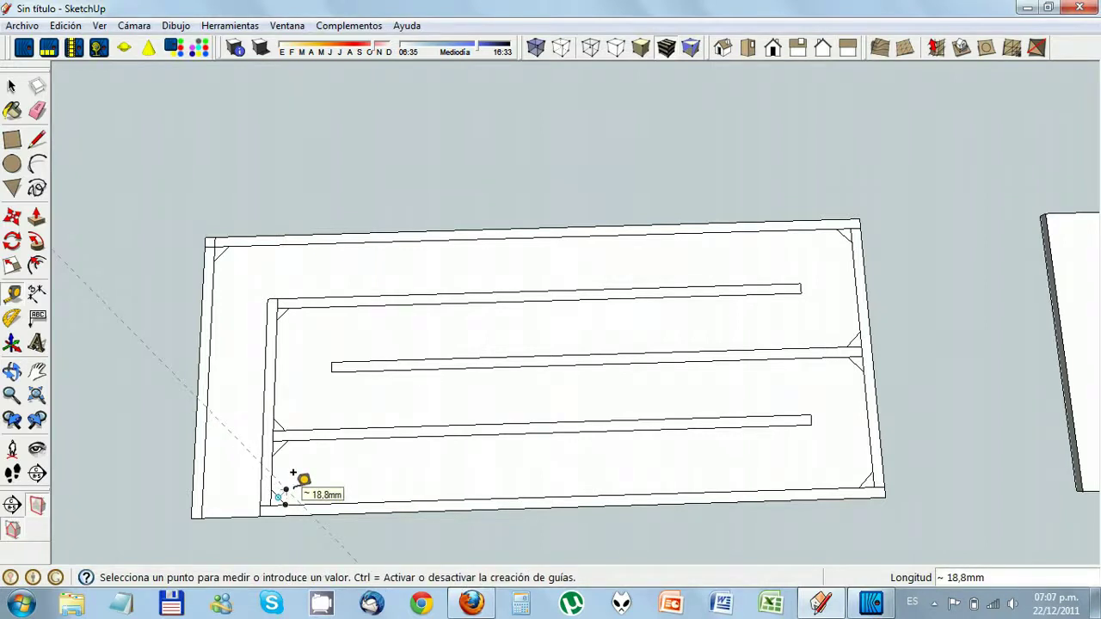
pyautogui.click(294, 474)
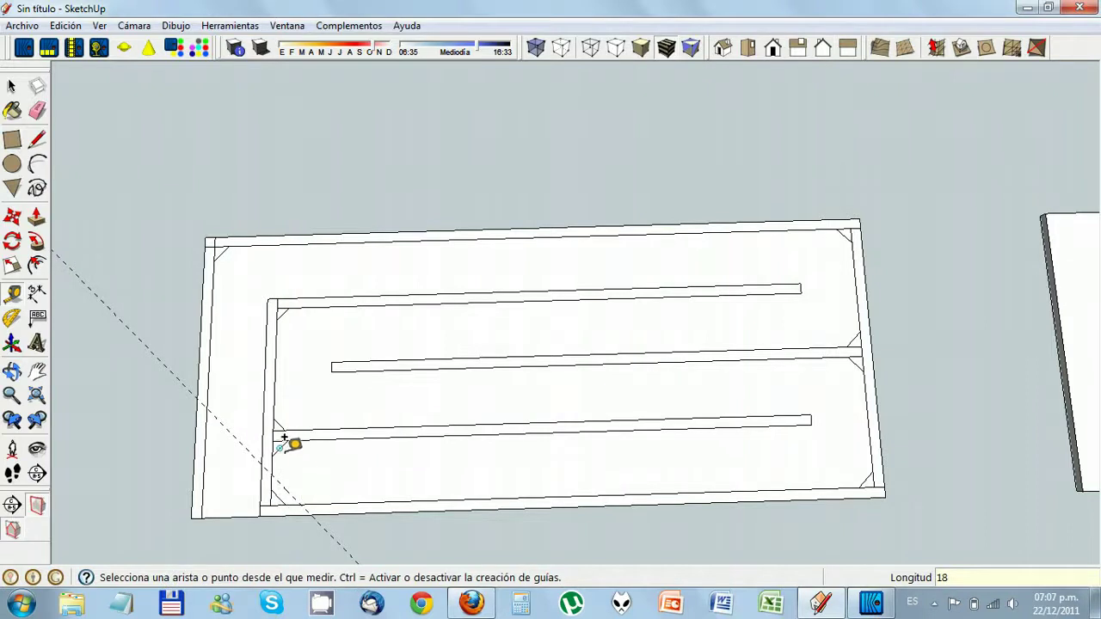
# Add parallel guides offset 18 mm from the two diagonals below and above the lower strip at the inner crosswise strip
pyautogui.click(287, 445)
pyautogui.click(295, 446)
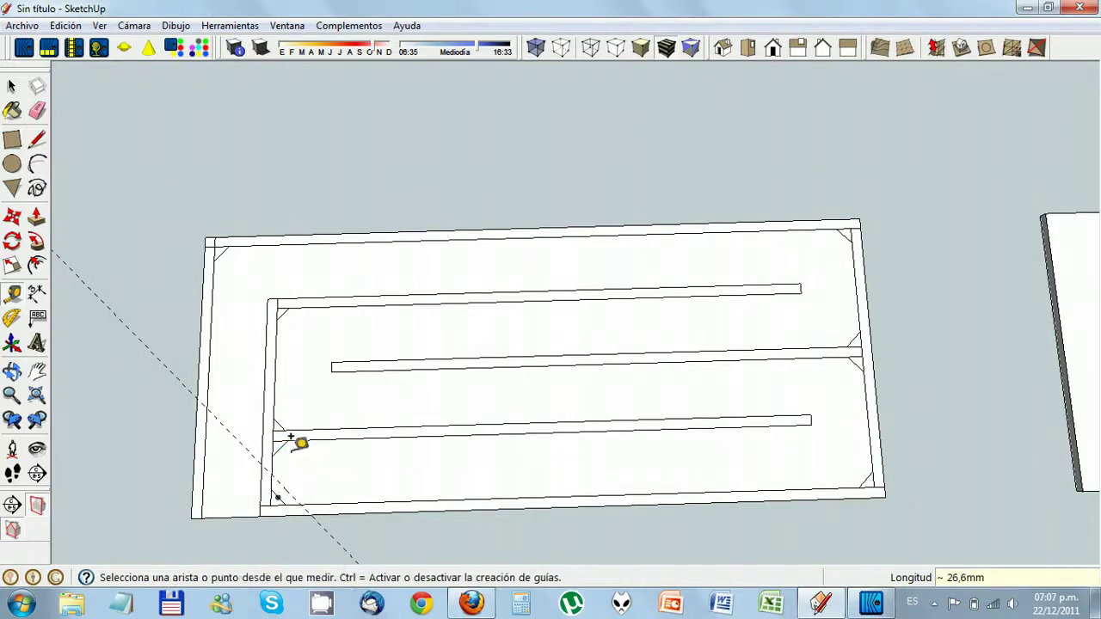
pyautogui.scroll(3, 293, 438)
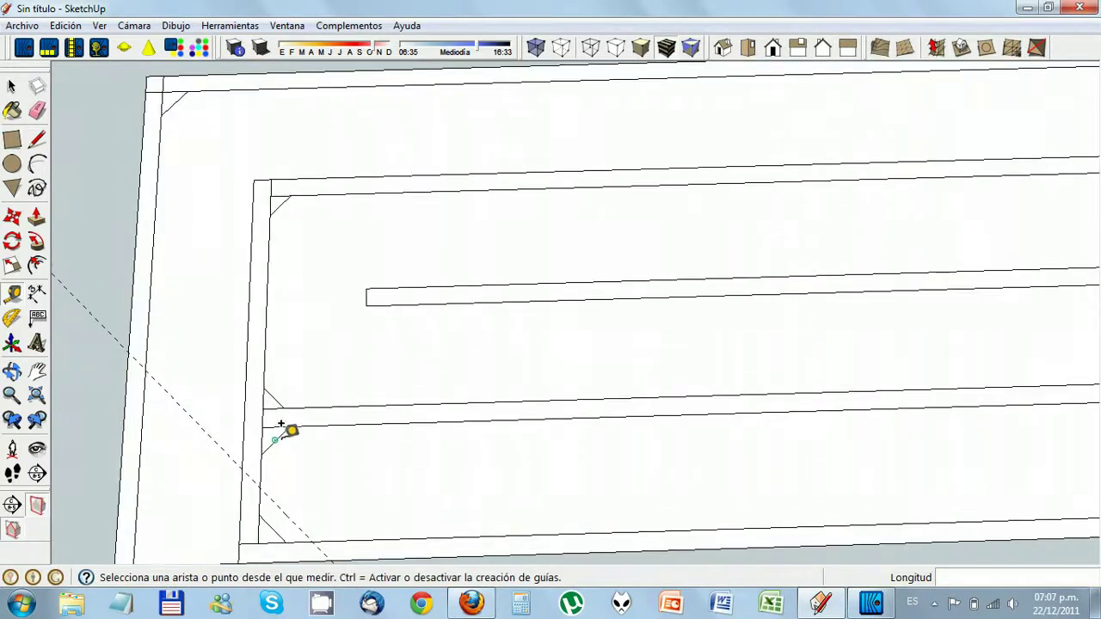
pyautogui.click(282, 425)
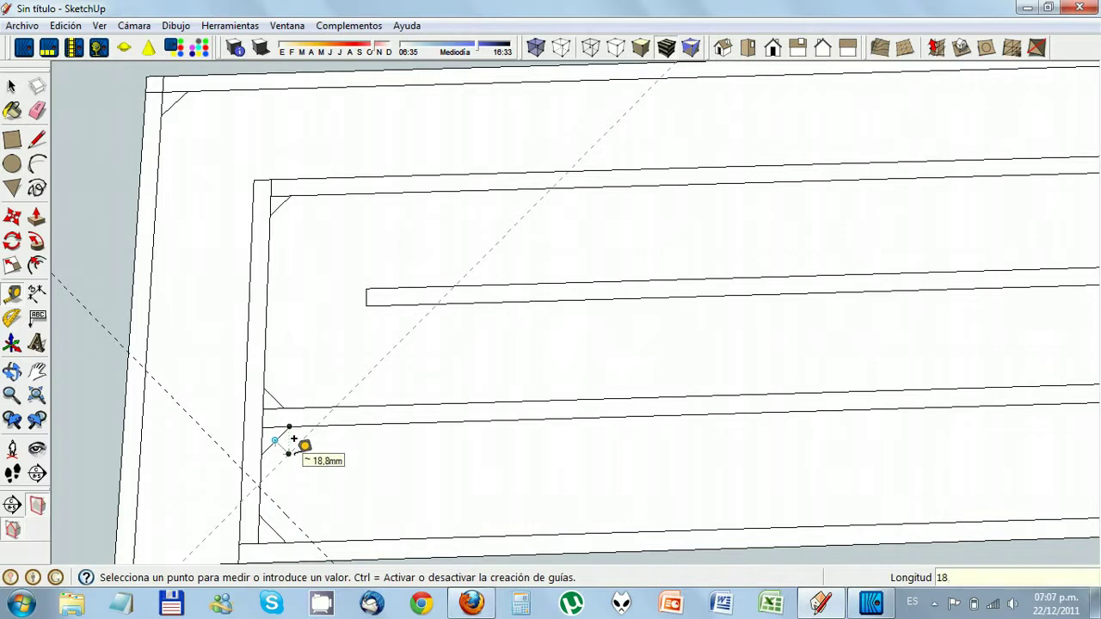
pyautogui.click(293, 439)
pyautogui.click(281, 383)
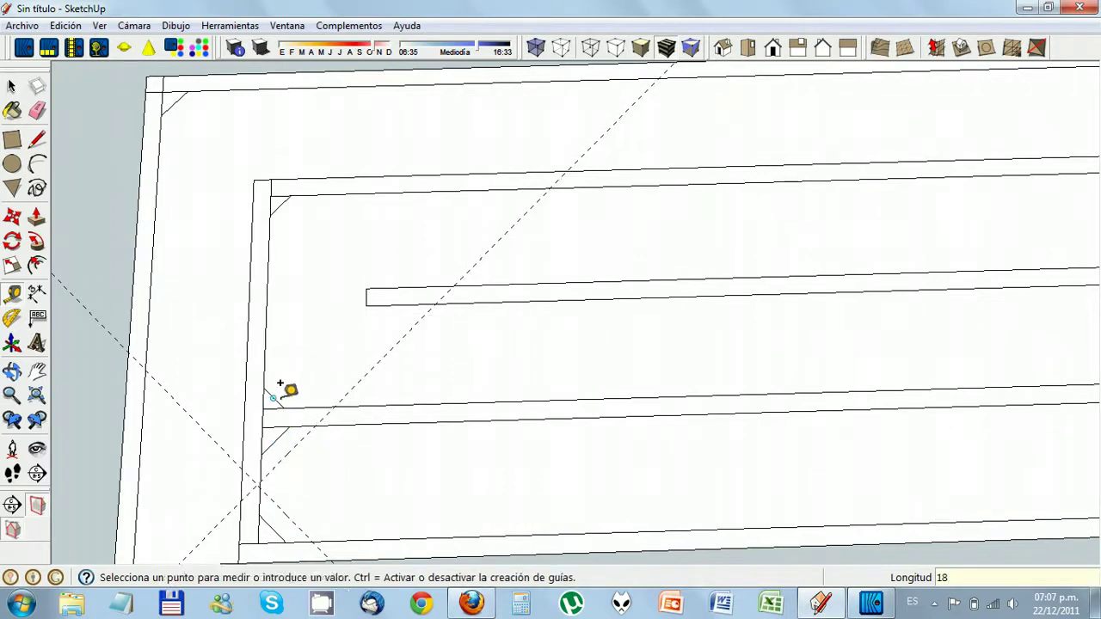
pyautogui.click(298, 378)
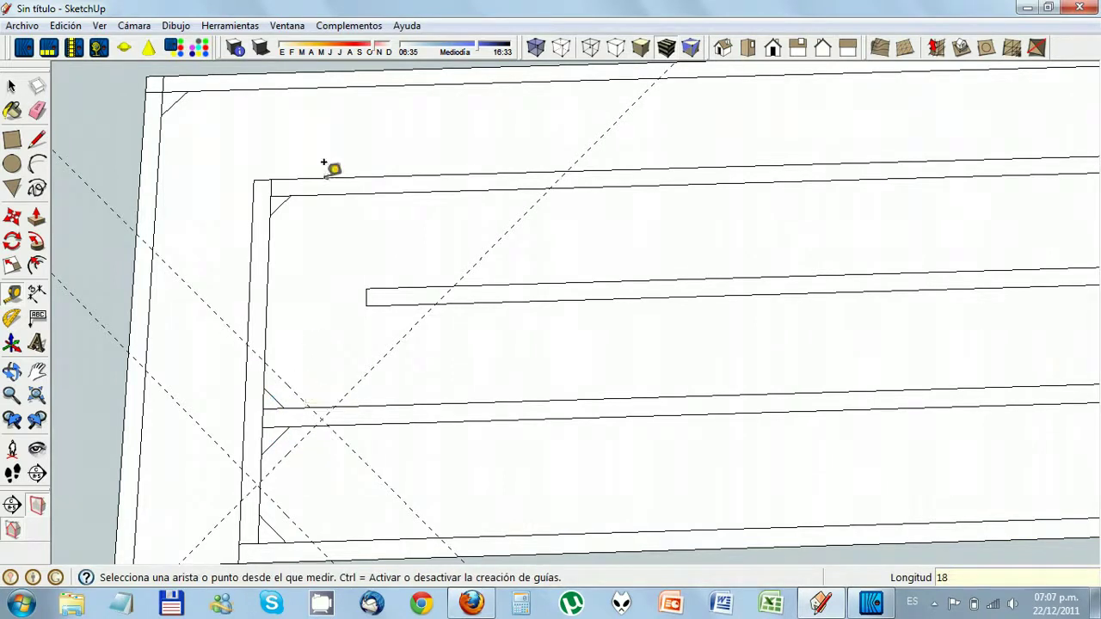
# Add parallel guides offset 18 mm from the diagonals in the inner crosswise strip's top corner and the border's adjacent far corner
pyautogui.click(293, 211)
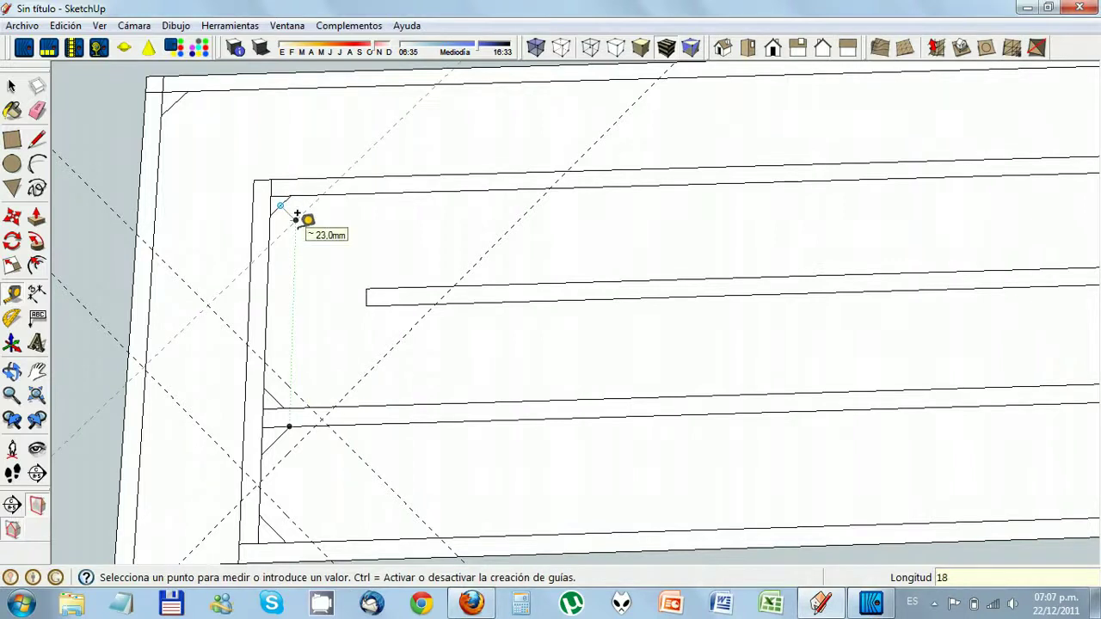
pyautogui.click(297, 215)
pyautogui.click(178, 101)
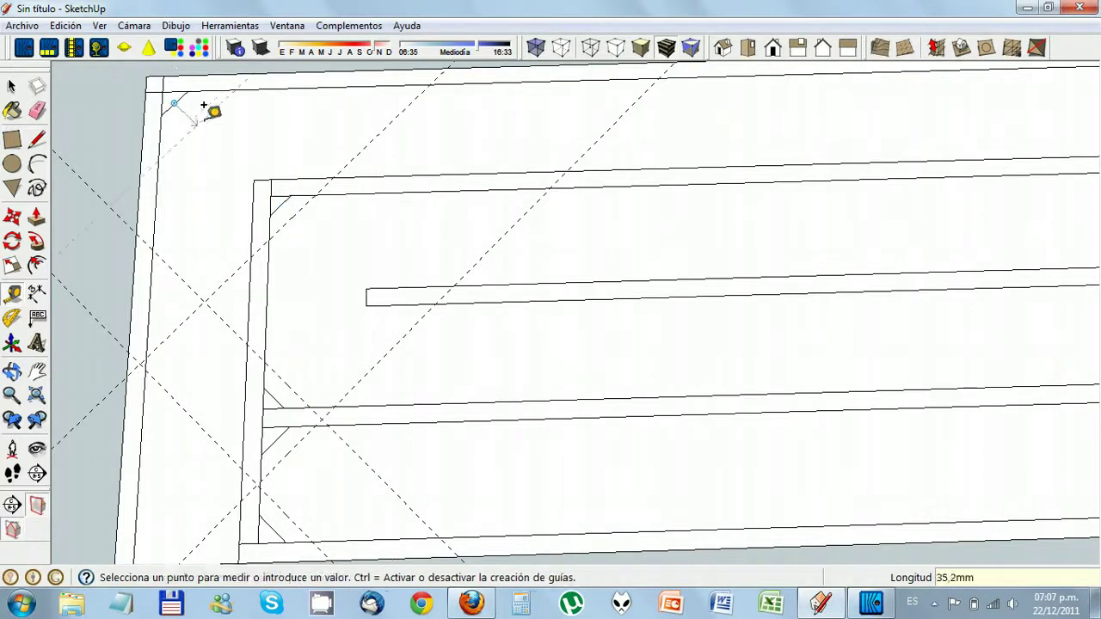
pyautogui.write('18')
pyautogui.press('Return')
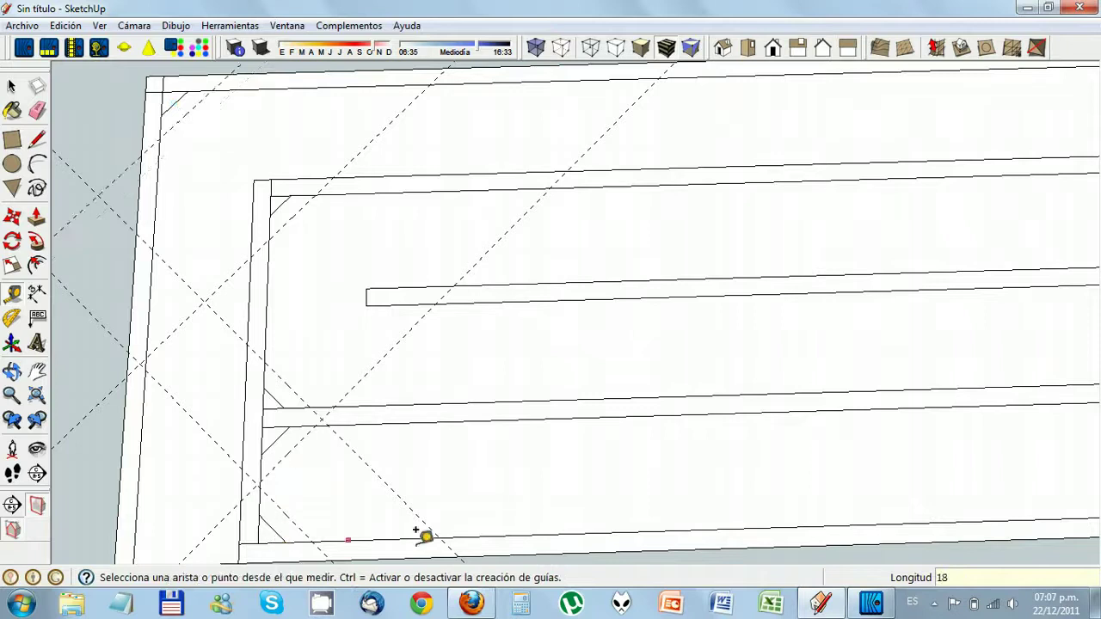
# Add a guide offset 18 mm from the far corner's diagonal at the board end opposite the inner crosswise strip
pyautogui.click(36, 370)
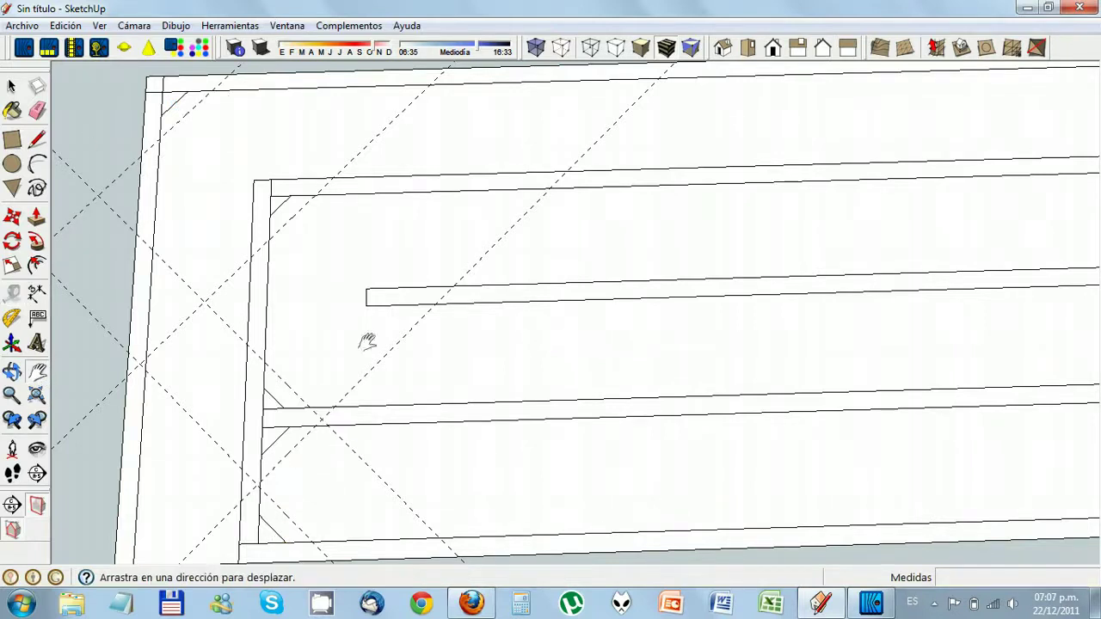
pyautogui.scroll(-1, 659, 246)
pyautogui.scroll(-3, 470, 261)
pyautogui.moveTo(628, 285); pyautogui.dragTo(482, 312)
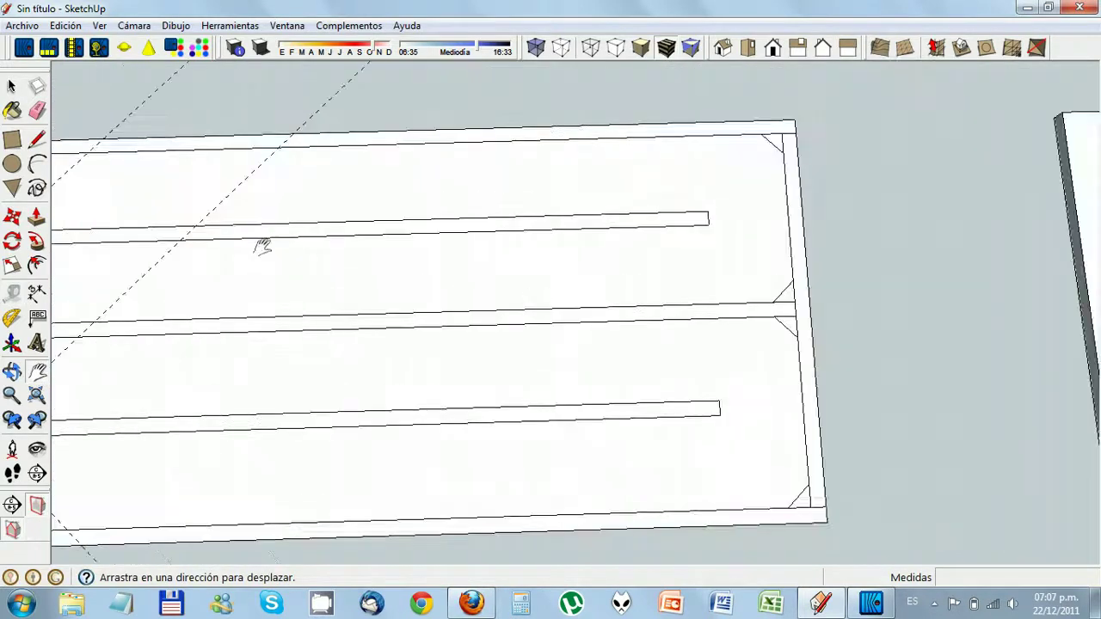
pyautogui.click(13, 295)
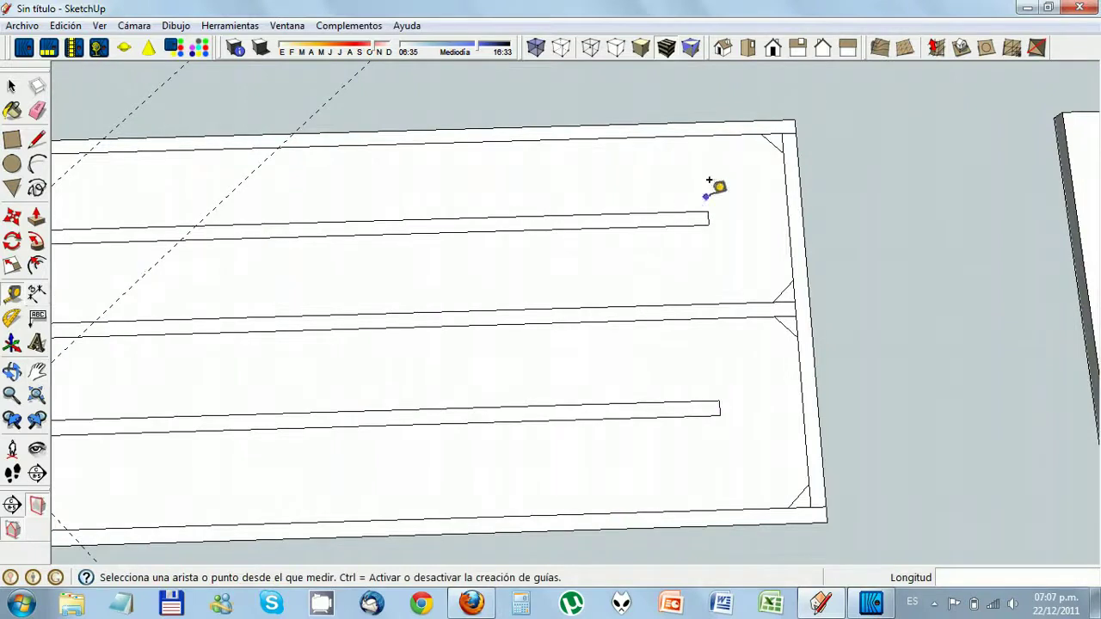
pyautogui.click(779, 135)
pyautogui.click(783, 136)
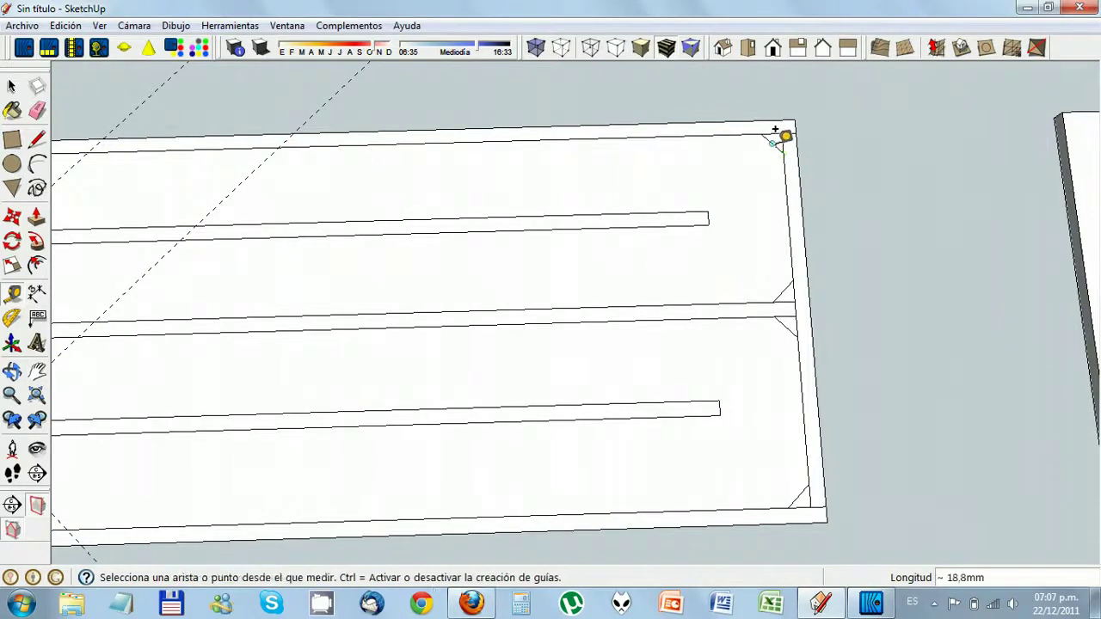
pyautogui.click(783, 137)
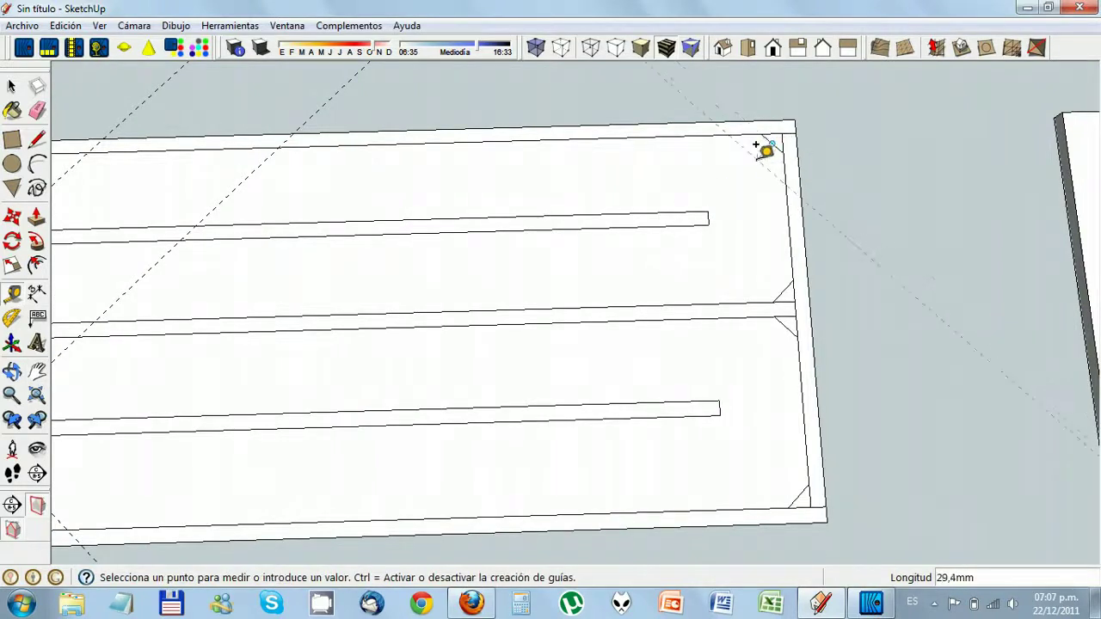
pyautogui.write('18')
pyautogui.press('Return')
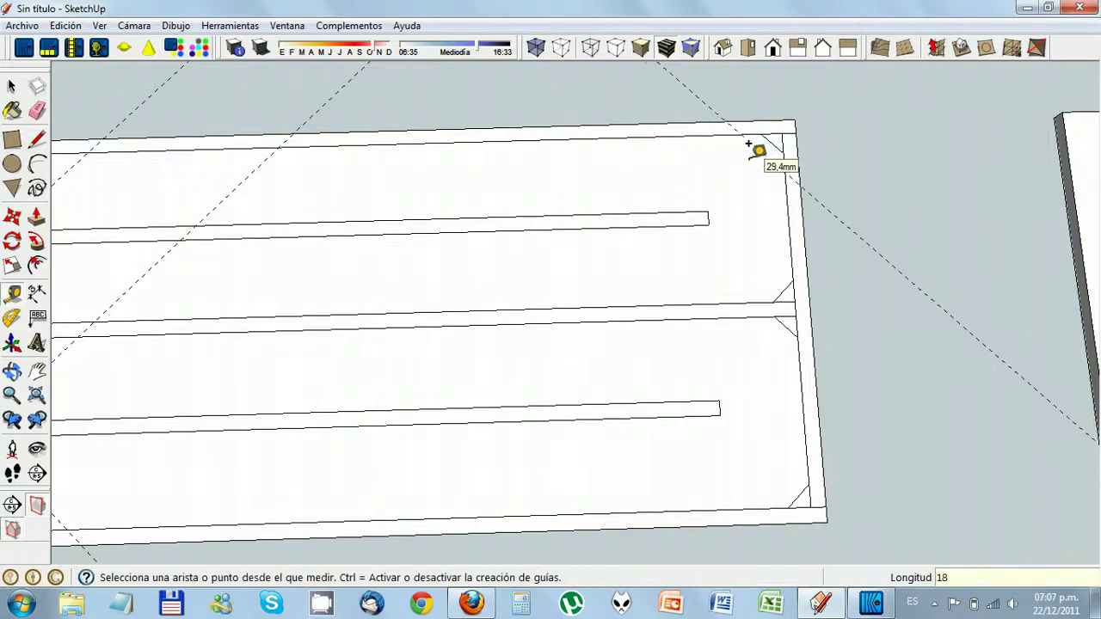
# Add guides offset 18 mm from the diagonals on both sides of the middle strip and in the near corner at that end
pyautogui.click(779, 275)
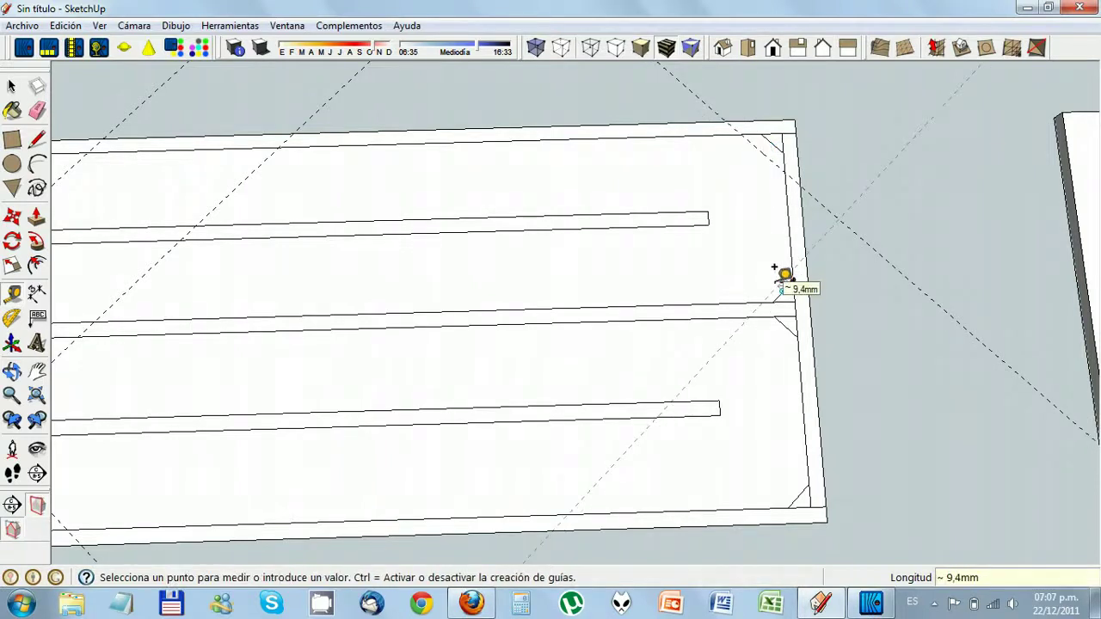
pyautogui.click(780, 276)
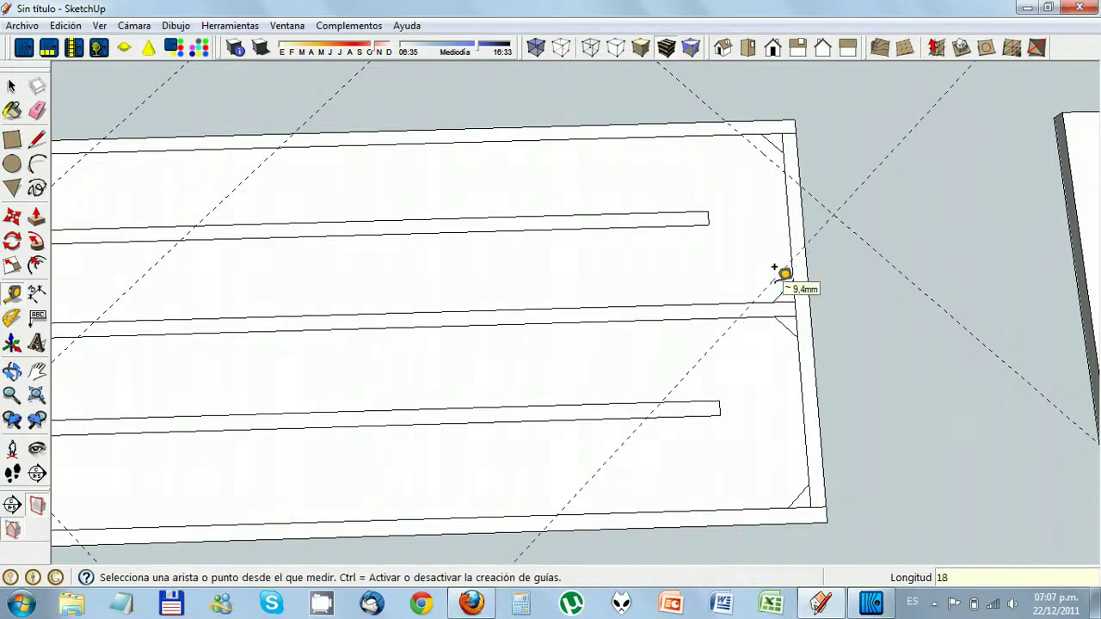
pyautogui.click(780, 315)
pyautogui.press('Return')
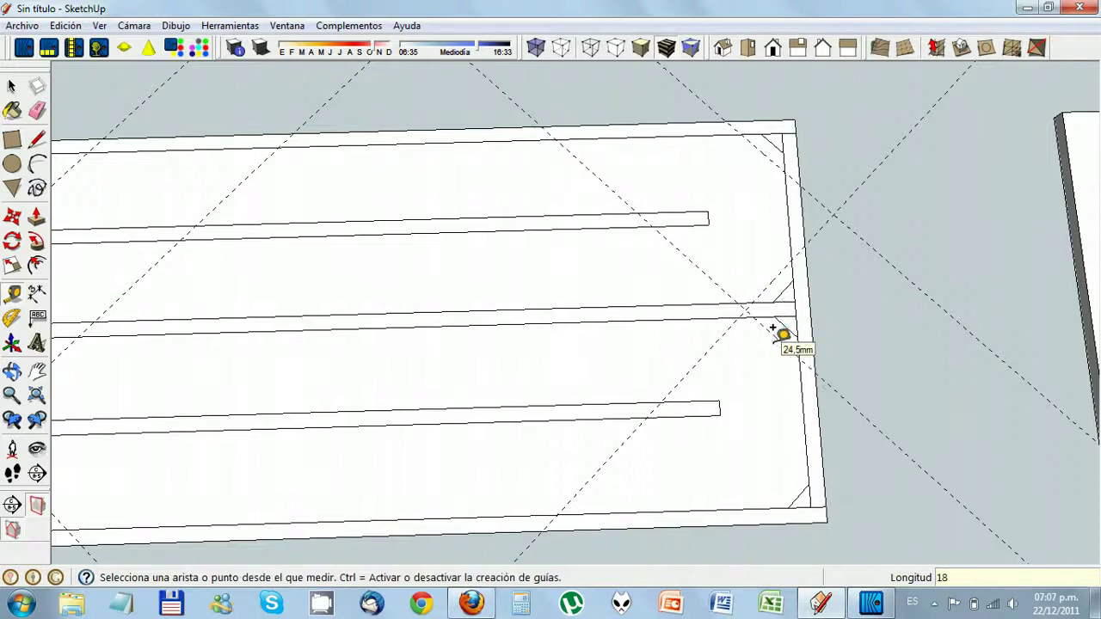
pyautogui.click(799, 493)
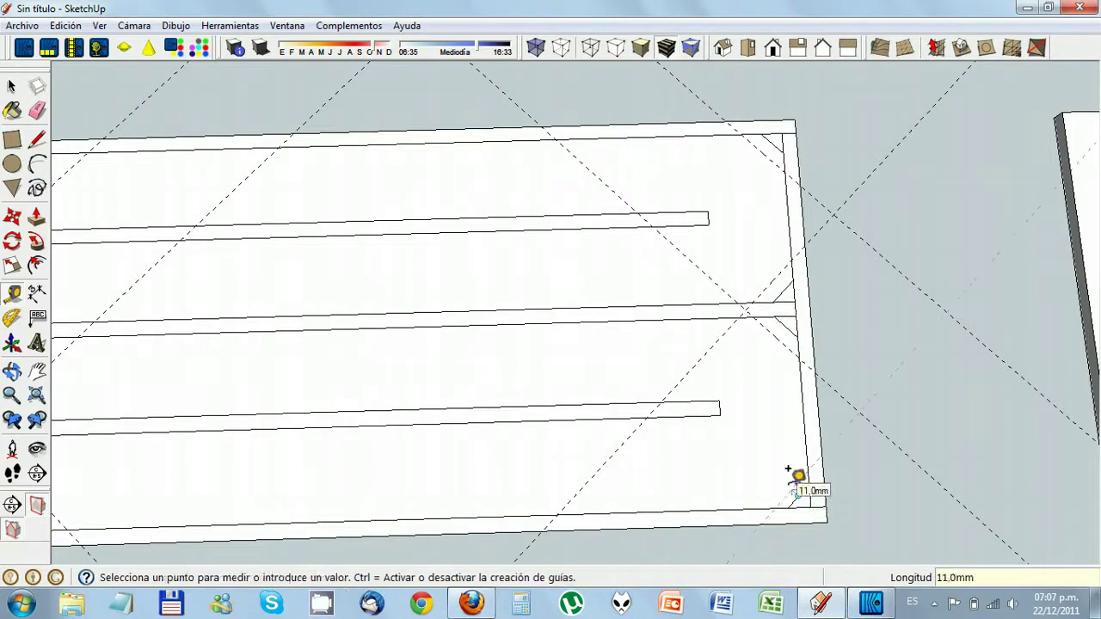
pyautogui.write('18')
pyautogui.press('Return')
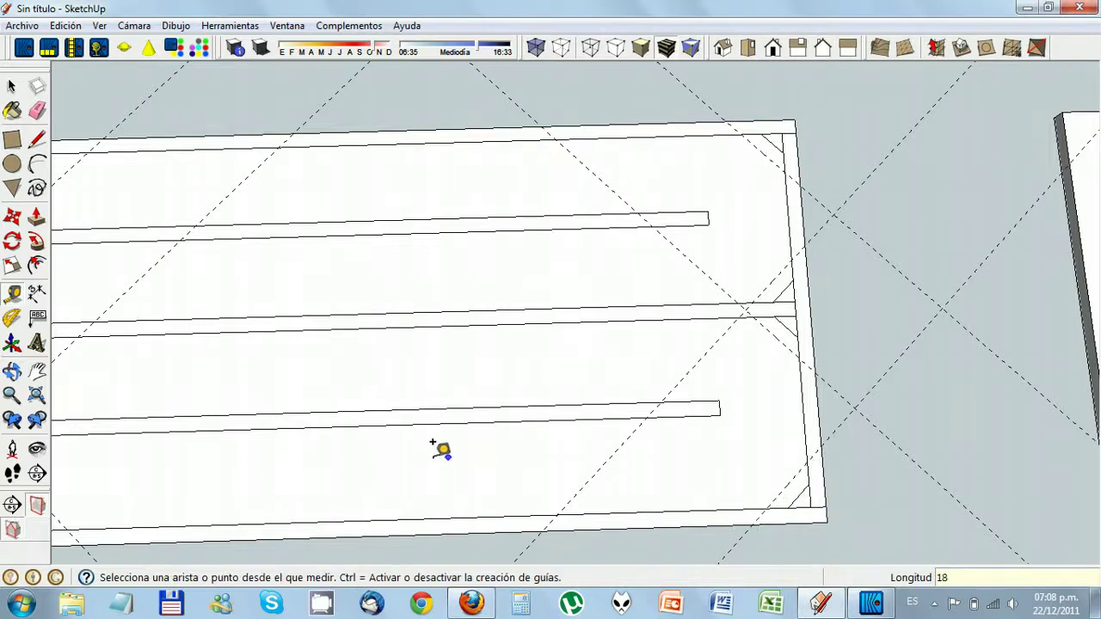
# Draw lines about 73.6 mm long along the guides in the far corner and above the middle strip at the end border
pyautogui.click(36, 142)
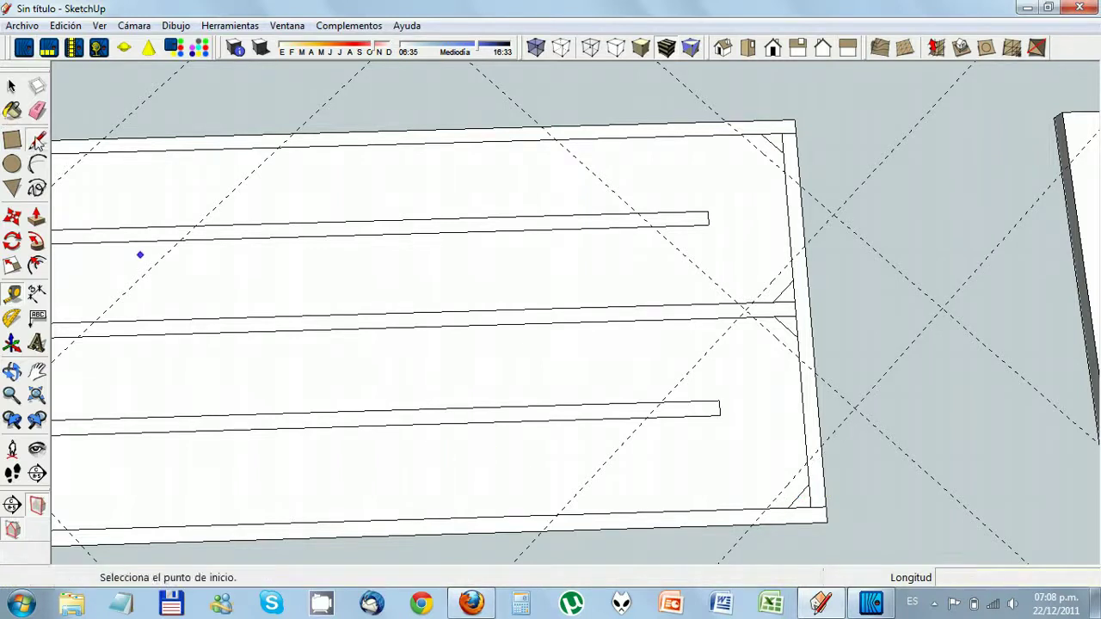
pyautogui.scroll(2, 727, 136)
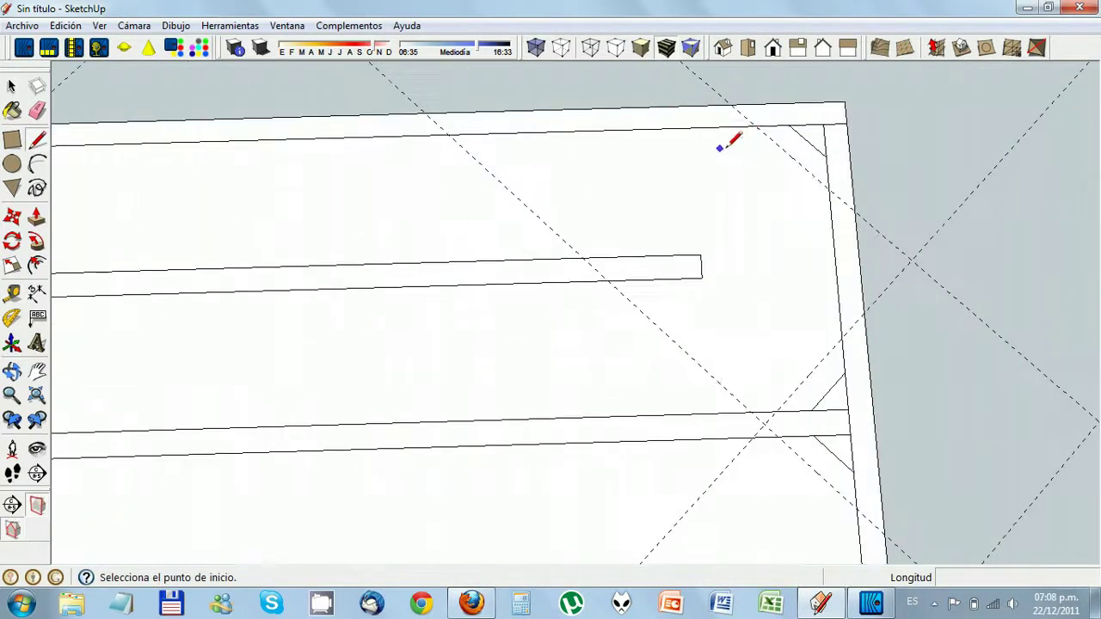
pyautogui.click(755, 126)
pyautogui.click(829, 187)
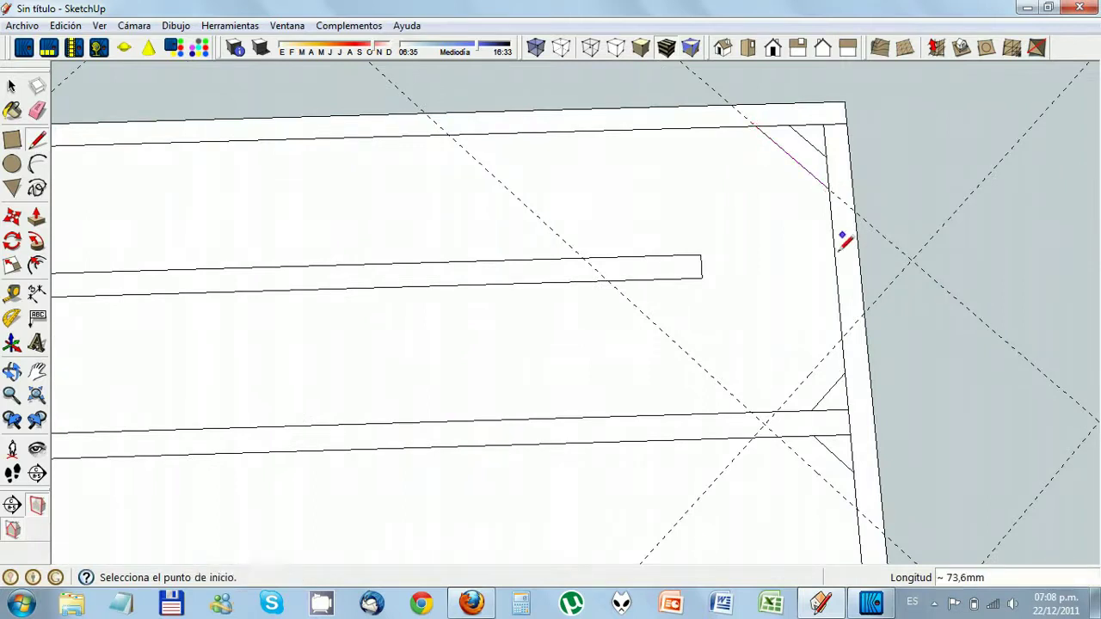
pyautogui.click(844, 339)
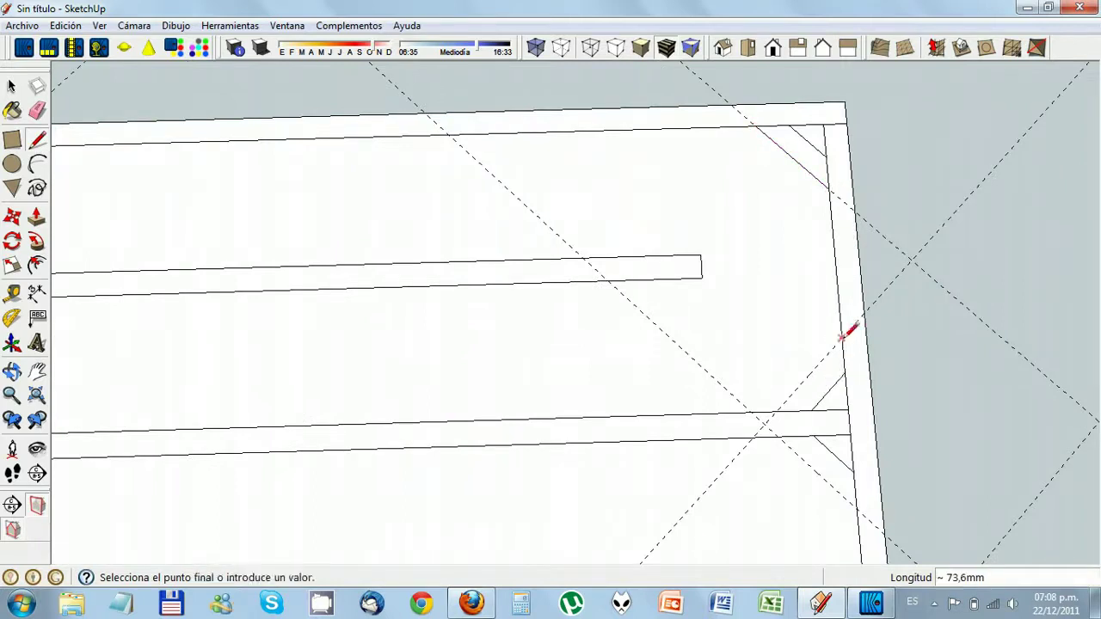
pyautogui.click(777, 411)
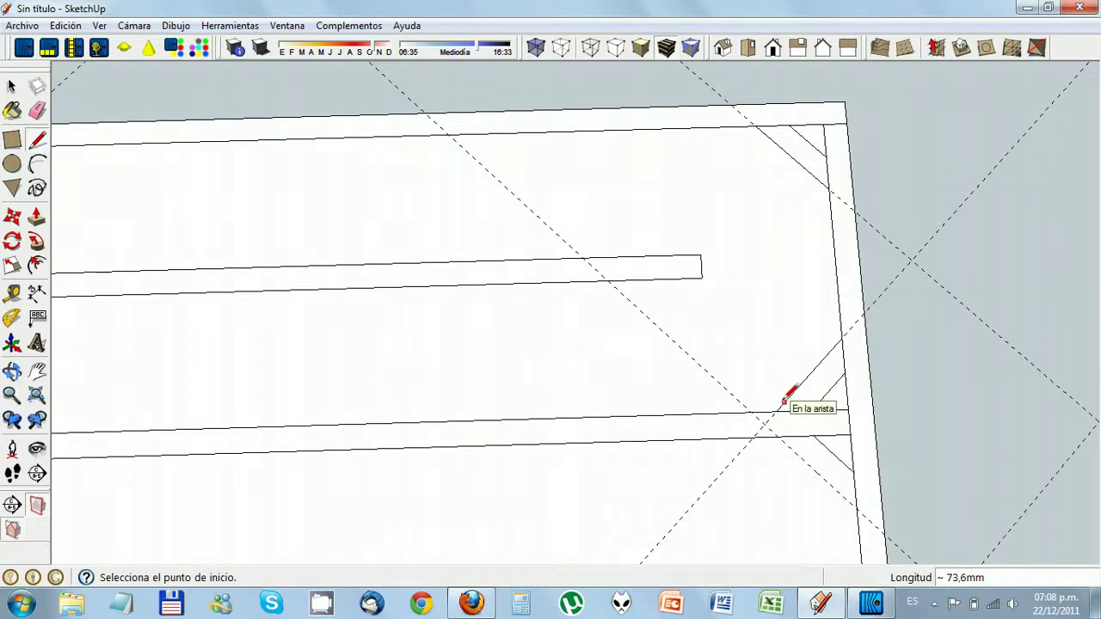
# Draw lines along the guides below the middle strip and in the near corner at the end border, the first about 73.6 mm long
pyautogui.click(856, 509)
pyautogui.click(785, 435)
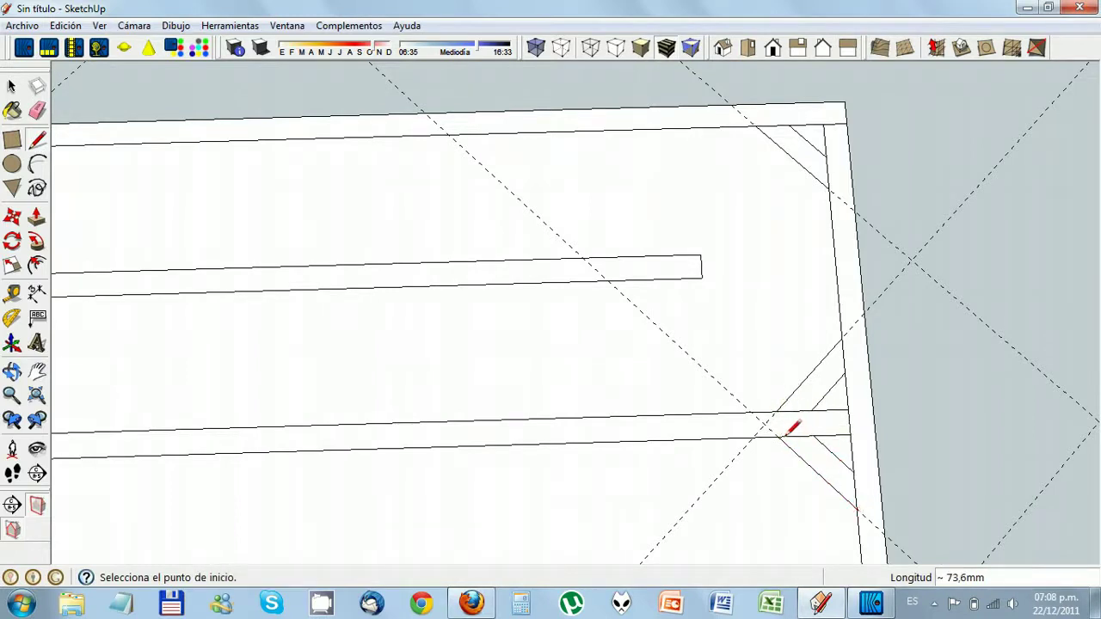
pyautogui.scroll(-1, 809, 413)
pyautogui.scroll(-4, 810, 411)
pyautogui.scroll(4, 835, 487)
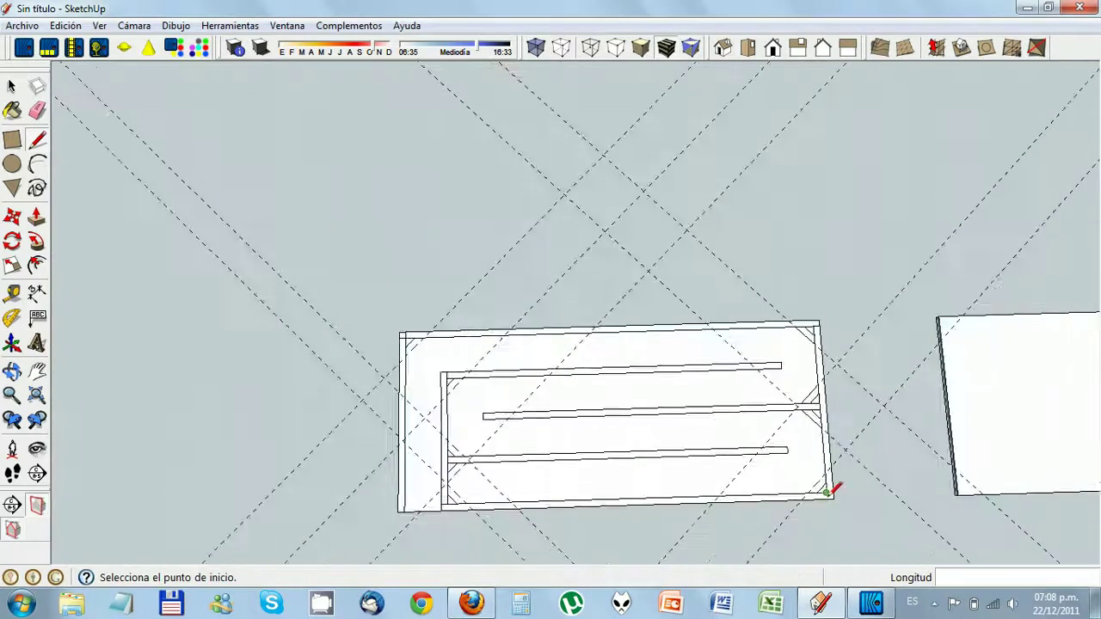
pyautogui.click(785, 474)
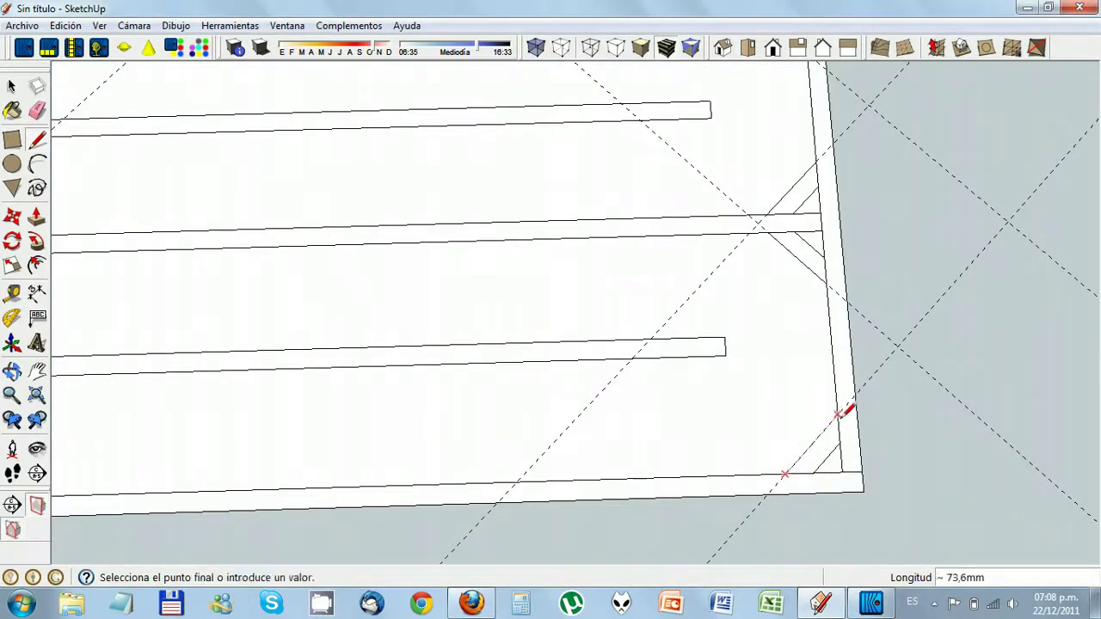
pyautogui.click(848, 408)
# Draw a line about 73.6 mm long along the guide below the lower strip at the inner crosswise strip
pyautogui.scroll(-1, 76, 460)
pyautogui.scroll(-2, 71, 465)
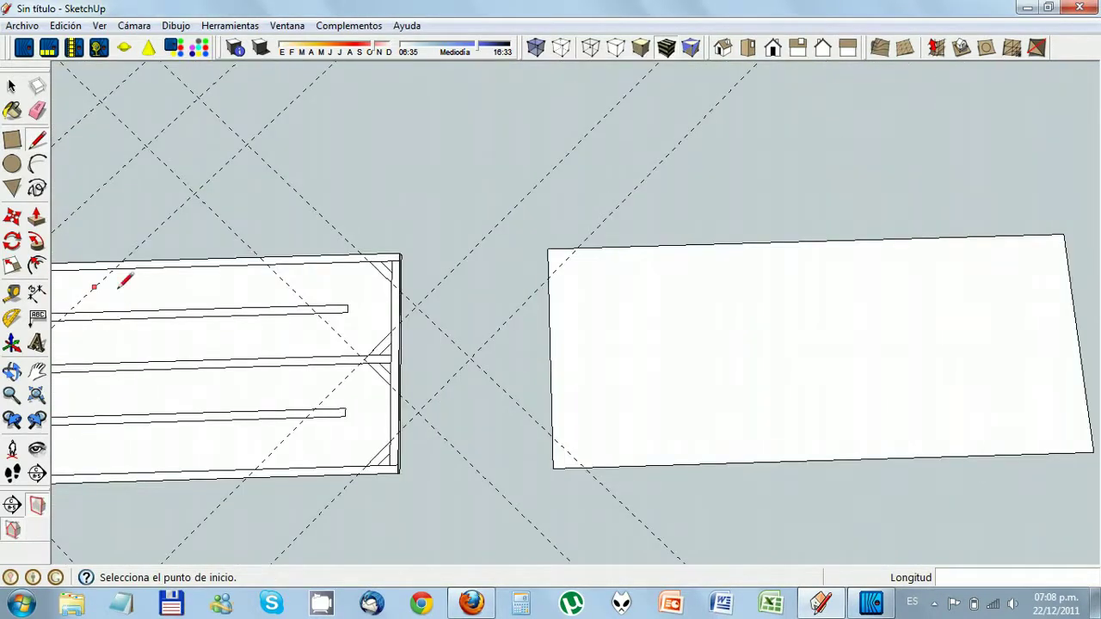
pyautogui.click(37, 370)
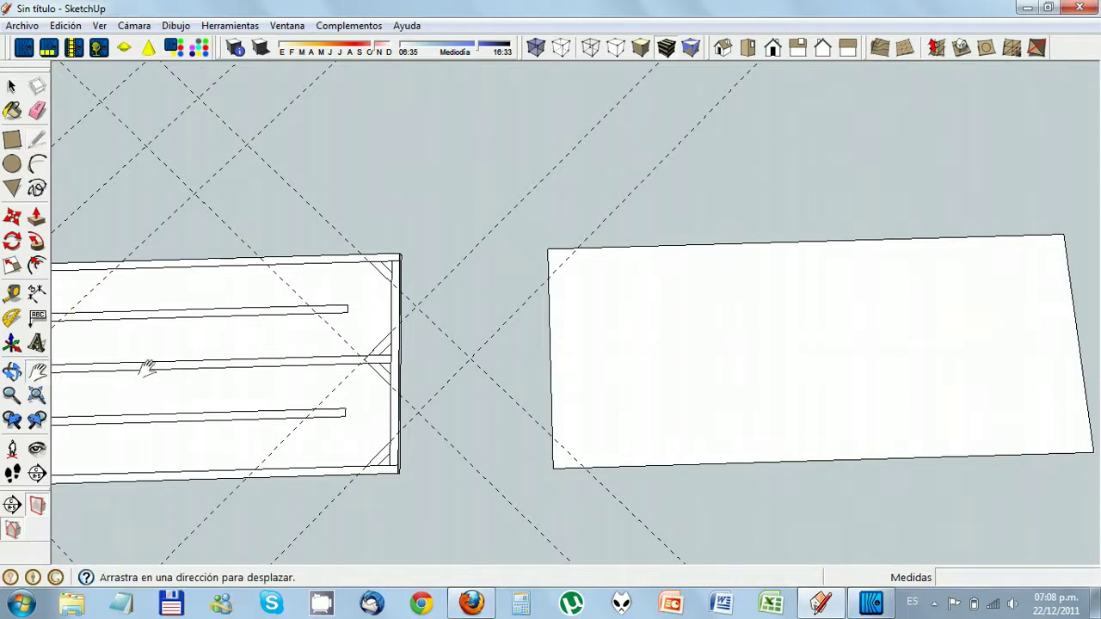
pyautogui.scroll(1, 148, 363)
pyautogui.moveTo(147, 363); pyautogui.dragTo(339, 357)
pyautogui.scroll(1, 213, 433)
pyautogui.moveTo(213, 433); pyautogui.dragTo(295, 364)
pyautogui.scroll(2, 309, 373)
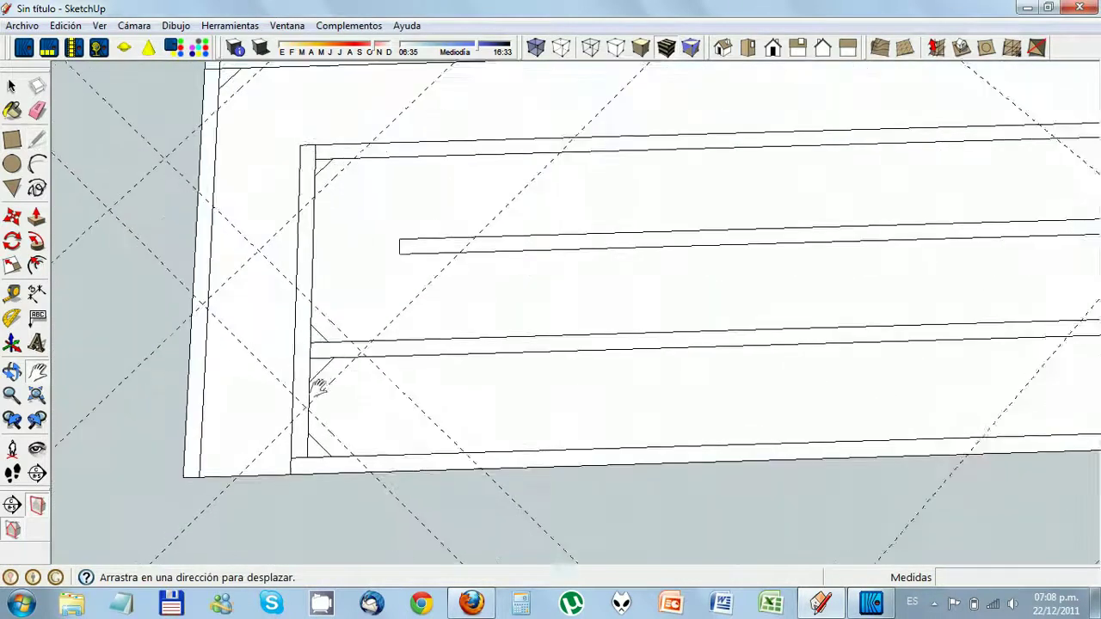
pyautogui.scroll(1, 370, 387)
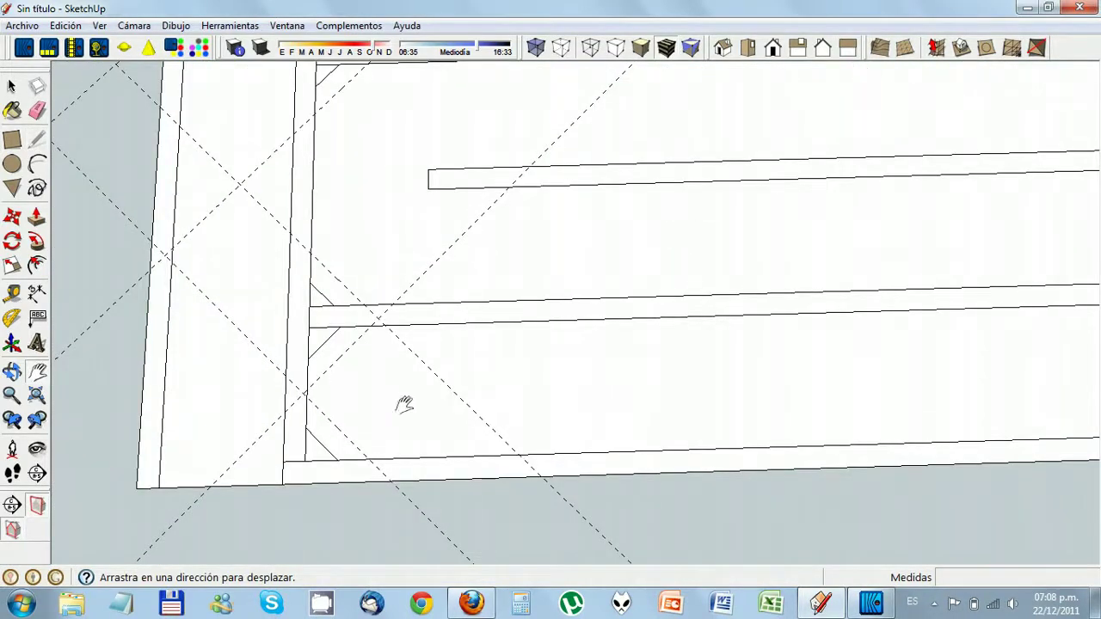
pyautogui.click(37, 139)
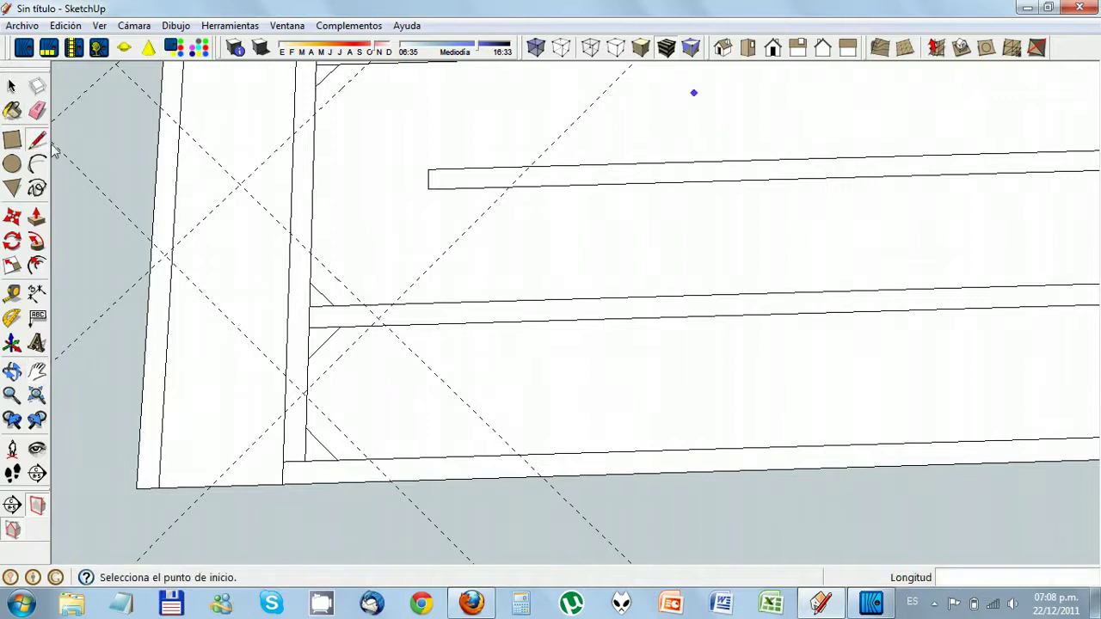
pyautogui.click(308, 388)
pyautogui.click(378, 320)
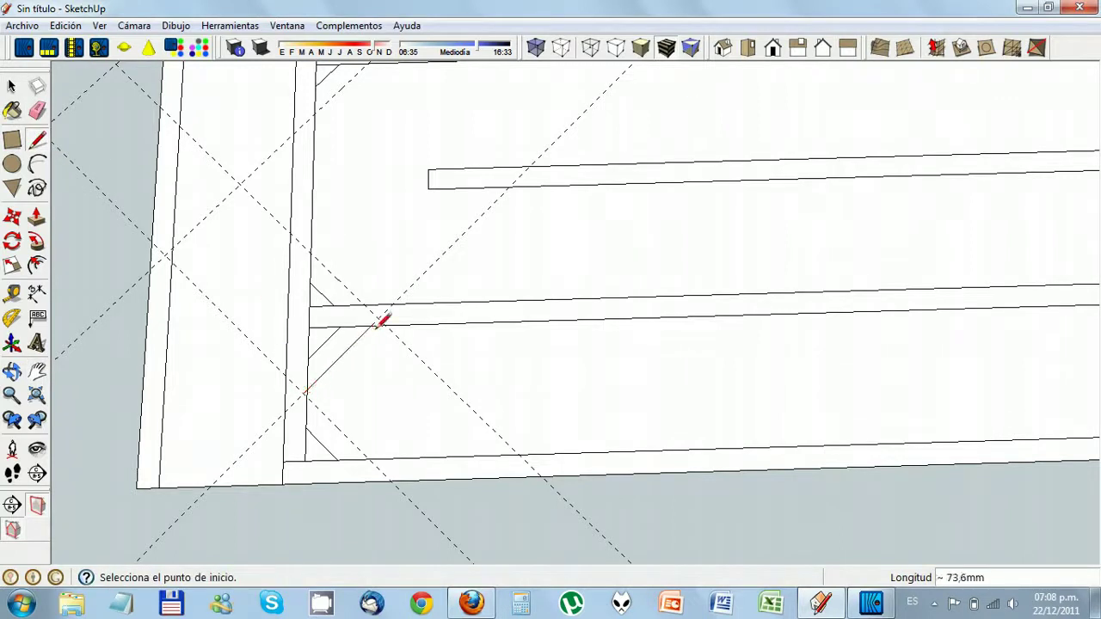
# Draw lines along the guides at the inner crosswise strip's near-border corner and above the lower strip, about 73.6 and 65.2 mm long
pyautogui.click(307, 391)
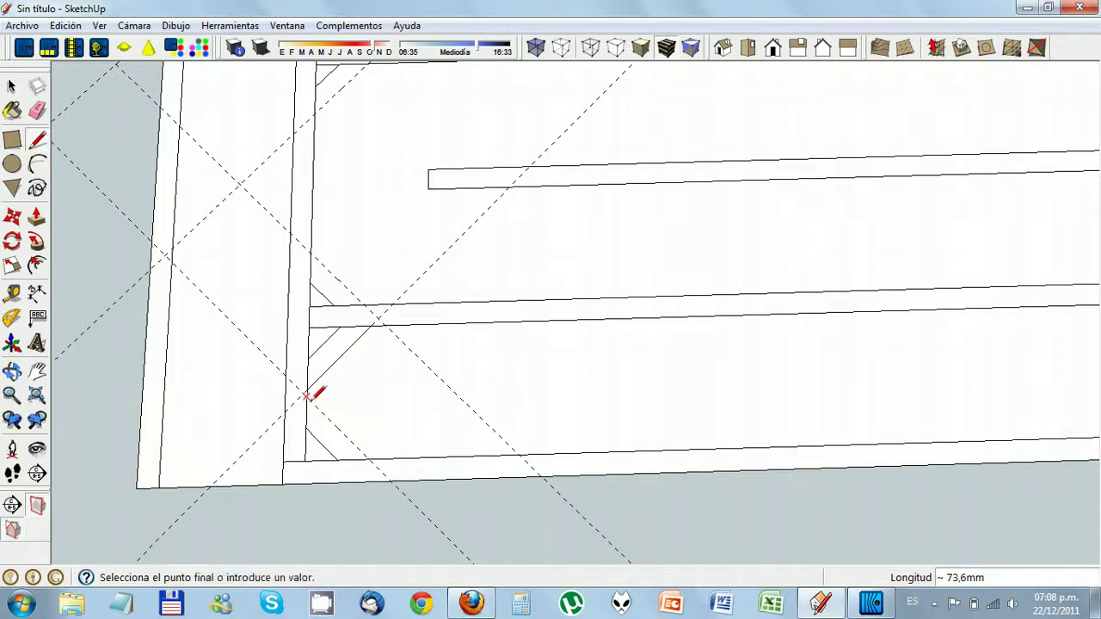
pyautogui.click(370, 459)
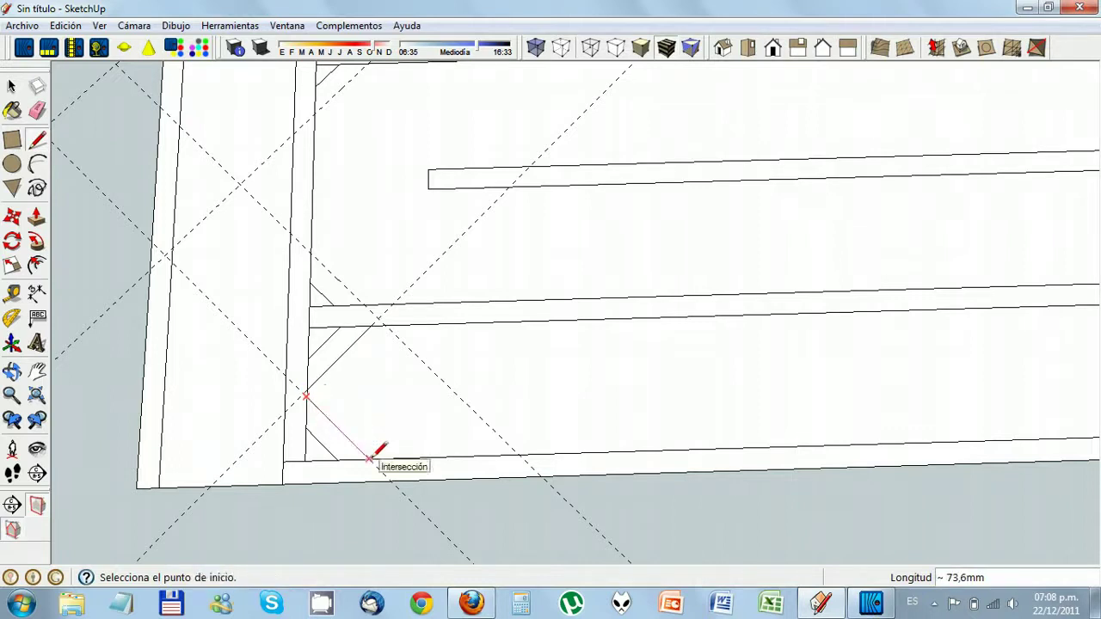
pyautogui.click(310, 251)
pyautogui.click(366, 306)
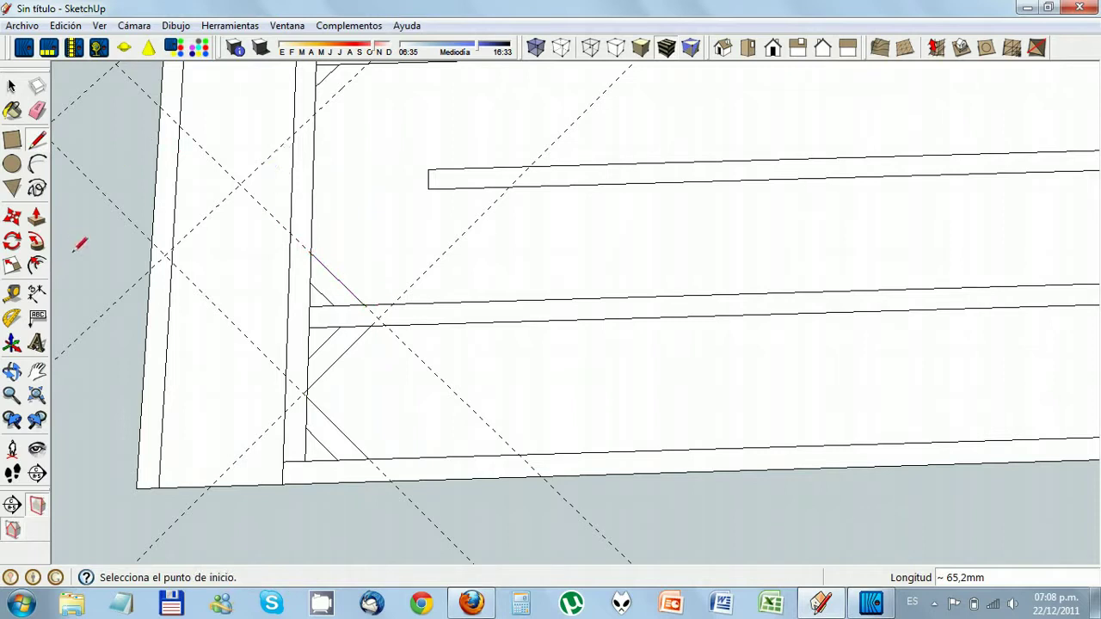
# Draw lines along the guides in the outer border's far corner and the inner crosswise strip's top corner, the first about 73.6 mm long
pyautogui.click(38, 371)
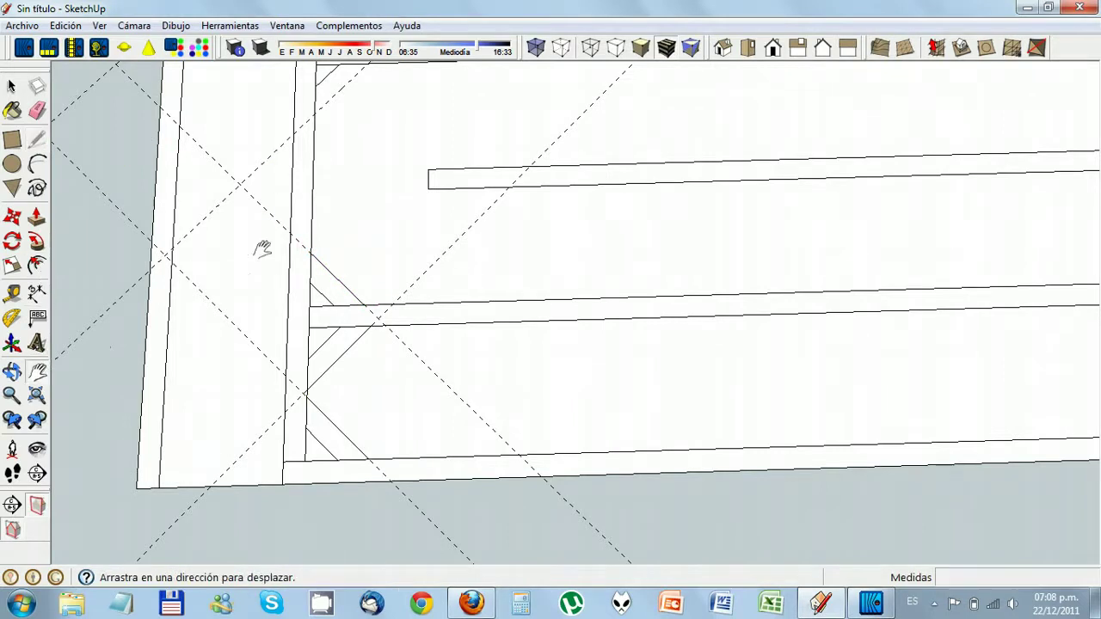
pyautogui.moveTo(266, 180); pyautogui.dragTo(307, 393)
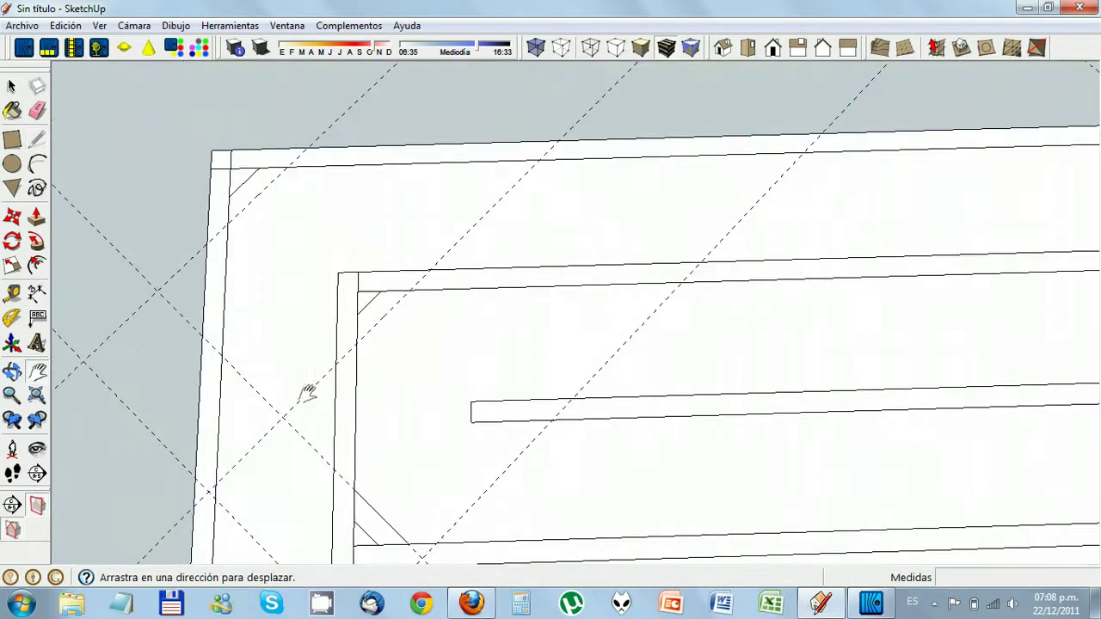
pyautogui.click(38, 142)
pyautogui.click(227, 222)
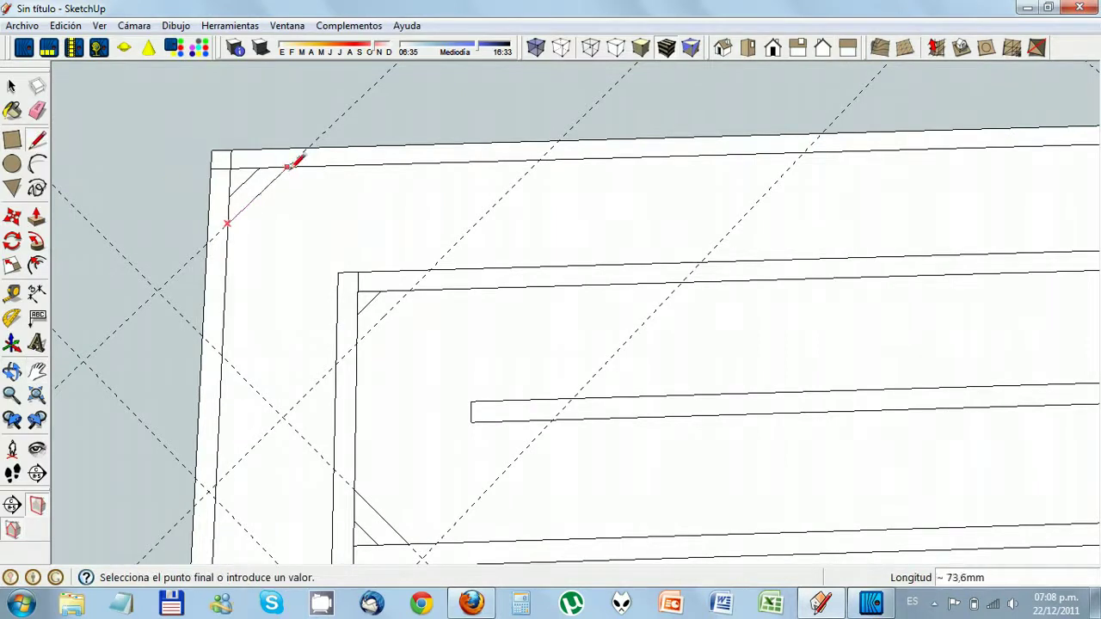
pyautogui.click(287, 166)
pyautogui.click(356, 341)
pyautogui.click(419, 277)
# Erase all the diagonal construction guides around the maze board
pyautogui.scroll(-5, 505, 300)
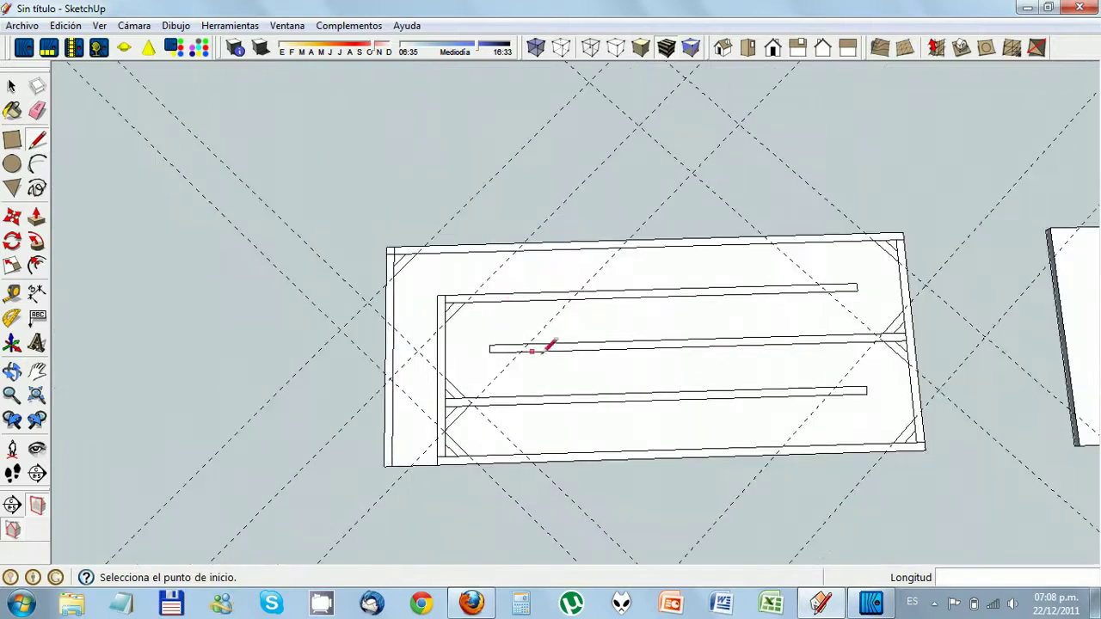
pyautogui.click(38, 112)
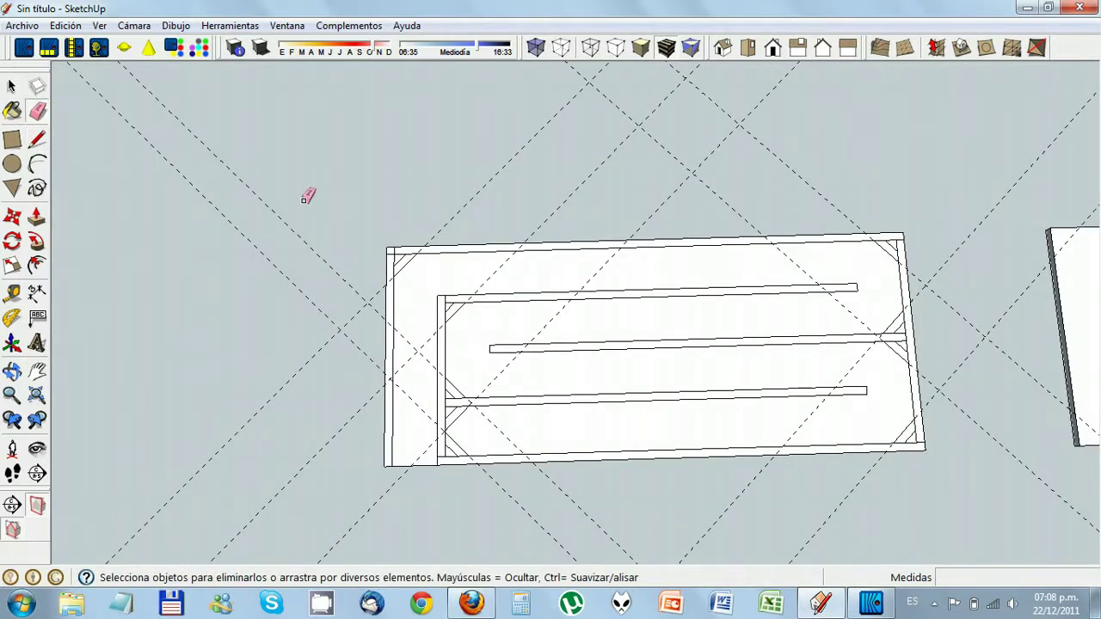
pyautogui.moveTo(275, 407)
pyautogui.mouseDown()
pyautogui.moveTo(354, 351)
pyautogui.moveTo(777, 118)
pyautogui.mouseUp()
pyautogui.moveTo(777, 519)
pyautogui.mouseDown(button='middle')
pyautogui.moveTo(760, 349)
pyautogui.moveTo(777, 327)
pyautogui.moveTo(557, 358)
pyautogui.mouseUp(button='middle')
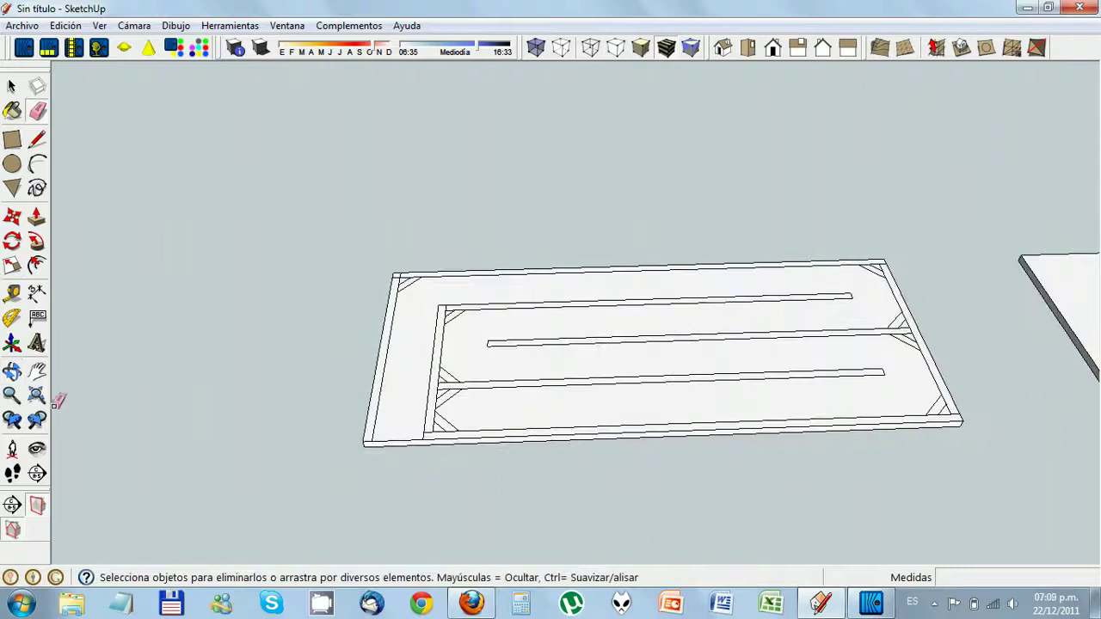
pyautogui.click(37, 371)
pyautogui.moveTo(135, 401); pyautogui.dragTo(603, 61)
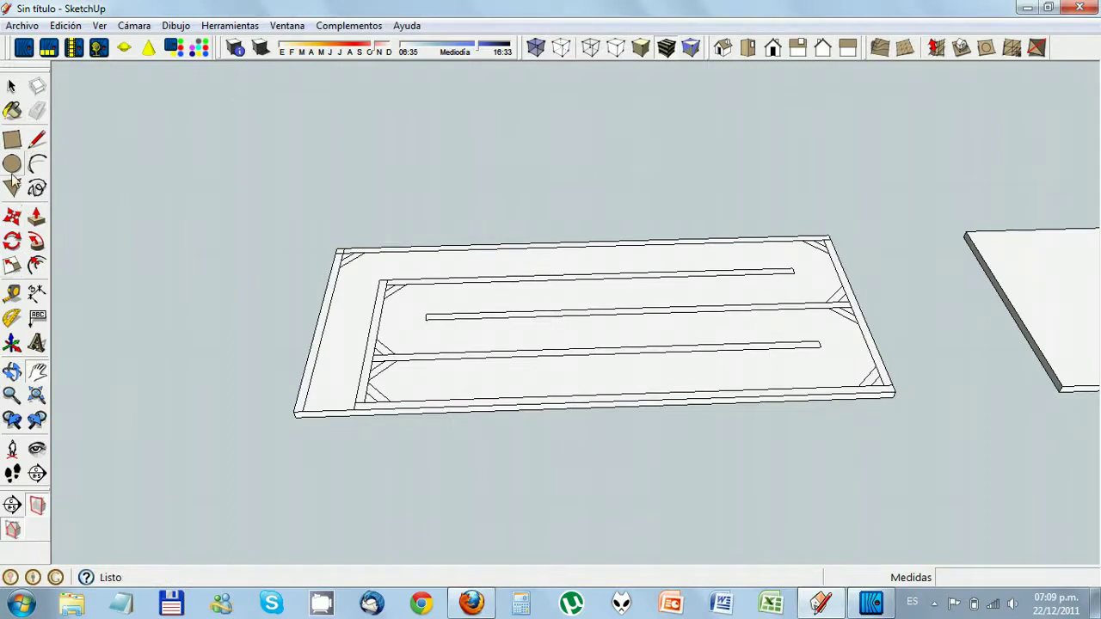
# Pull up the outer border's near end, back and far end strips and the two back corner braces to 300 mm with Push/Pull
pyautogui.click(36, 216)
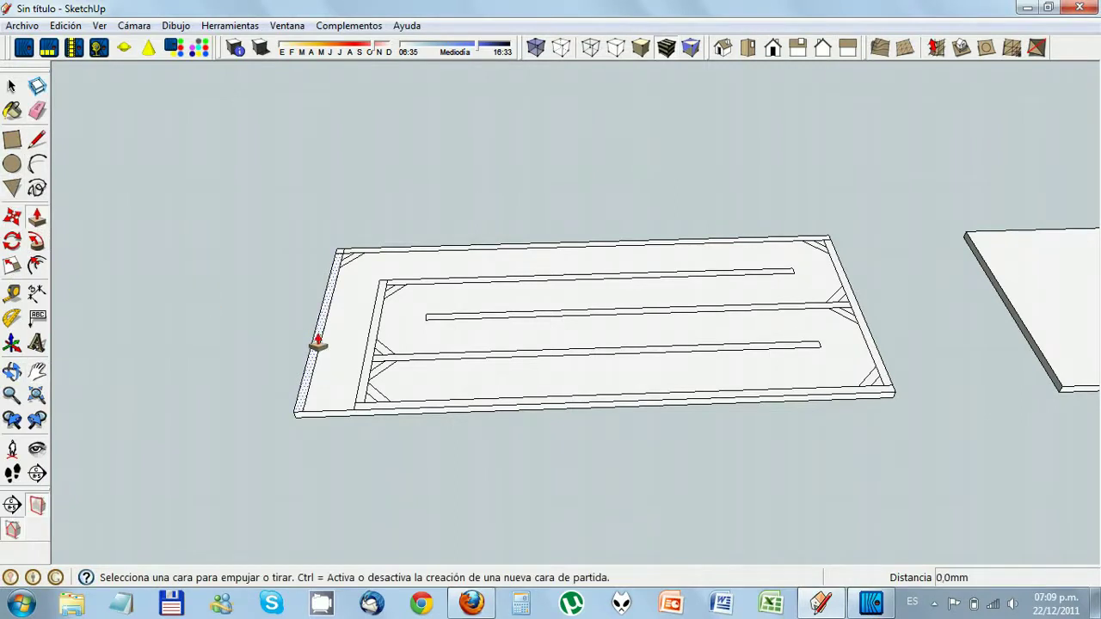
pyautogui.moveTo(318, 342); pyautogui.dragTo(296, 277)
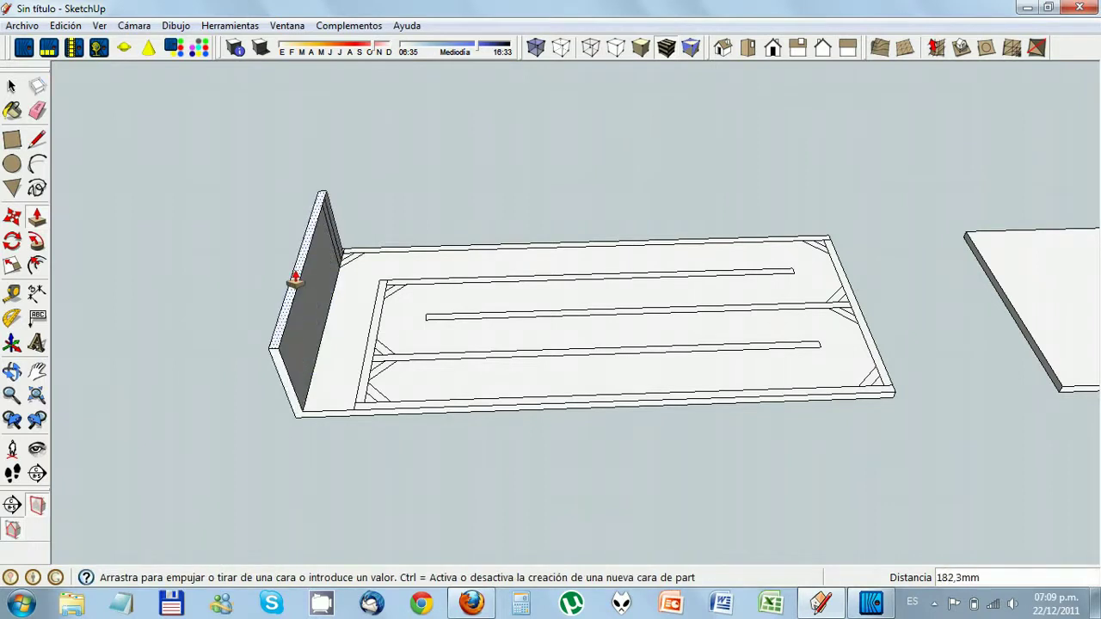
pyautogui.write('300')
pyautogui.press('Return')
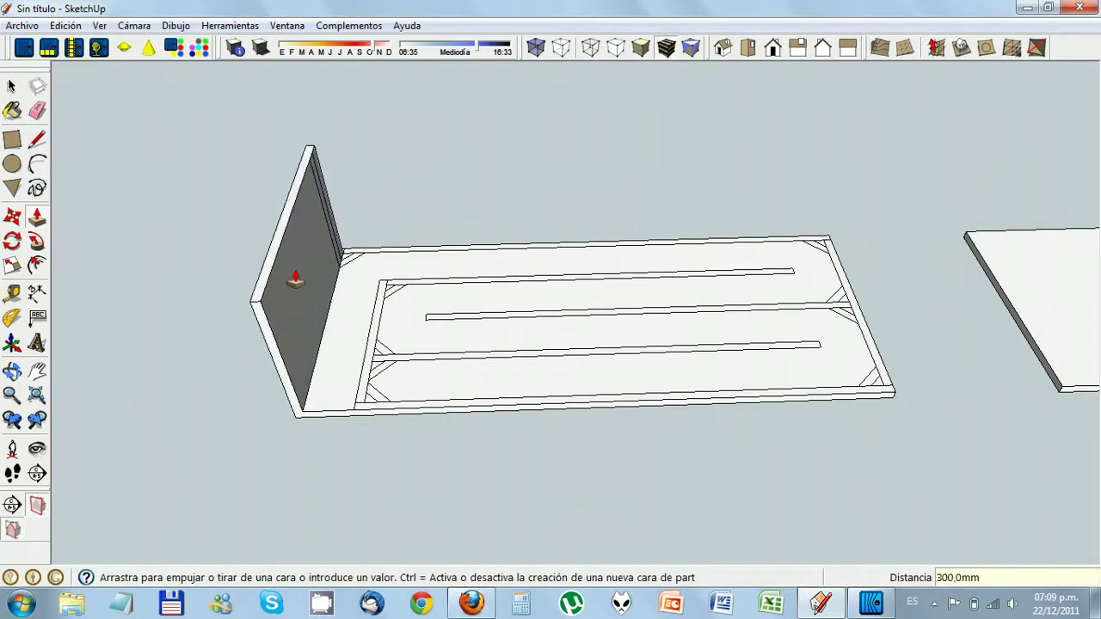
pyautogui.doubleClick(351, 257)
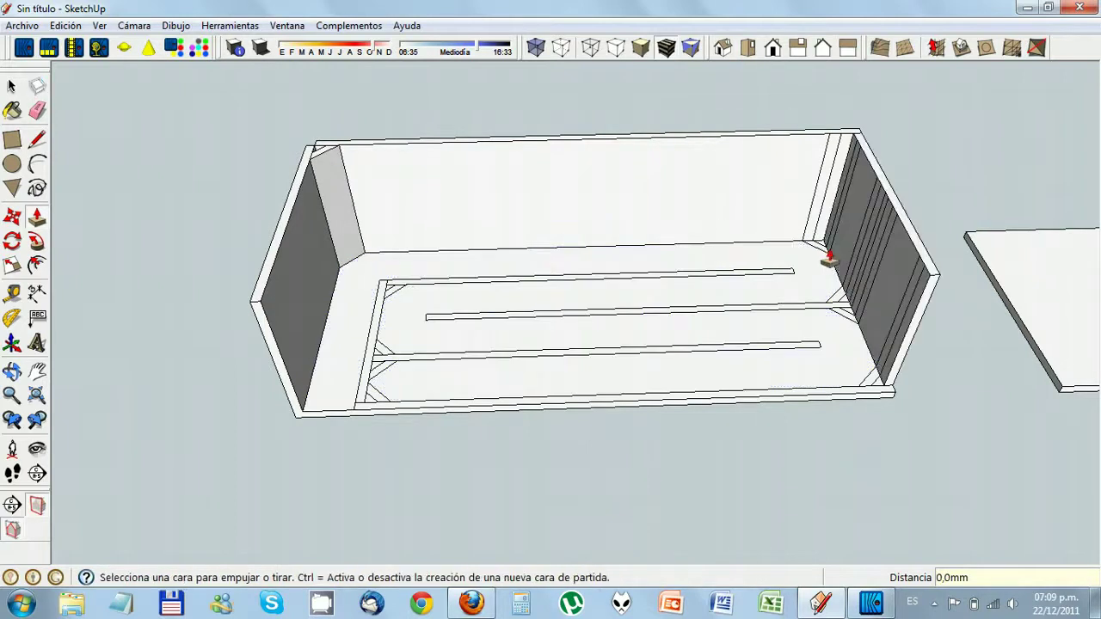
pyautogui.doubleClick(819, 255)
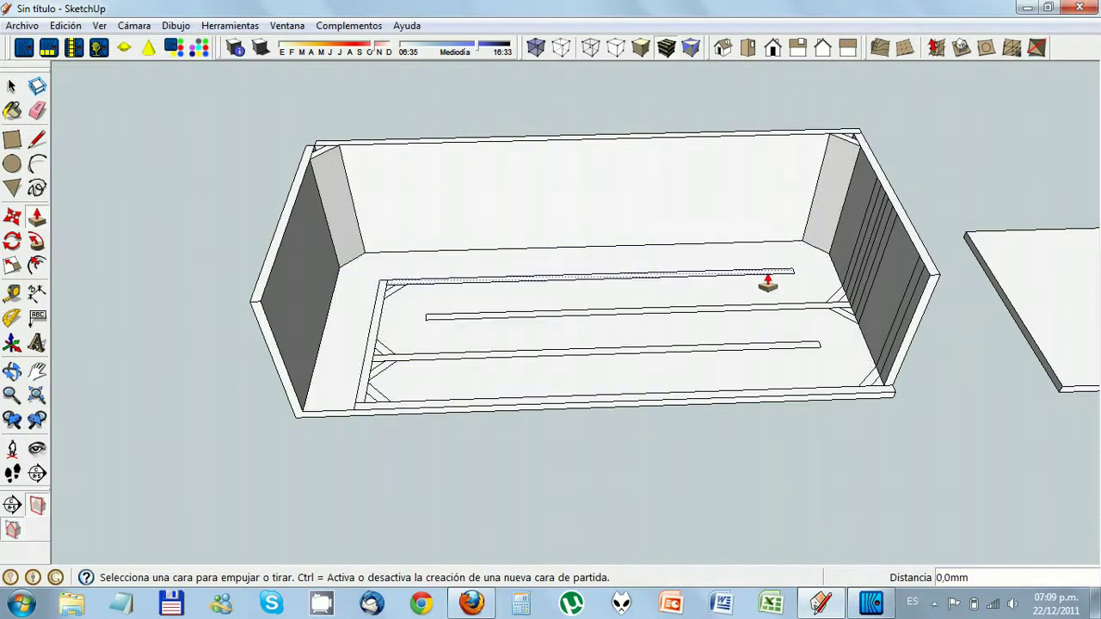
# Raise the inner crosswise strip, the three inner lengthwise strips, their braces and the front border strip by the same 300 mm
pyautogui.doubleClick(668, 284)
pyautogui.doubleClick(375, 295)
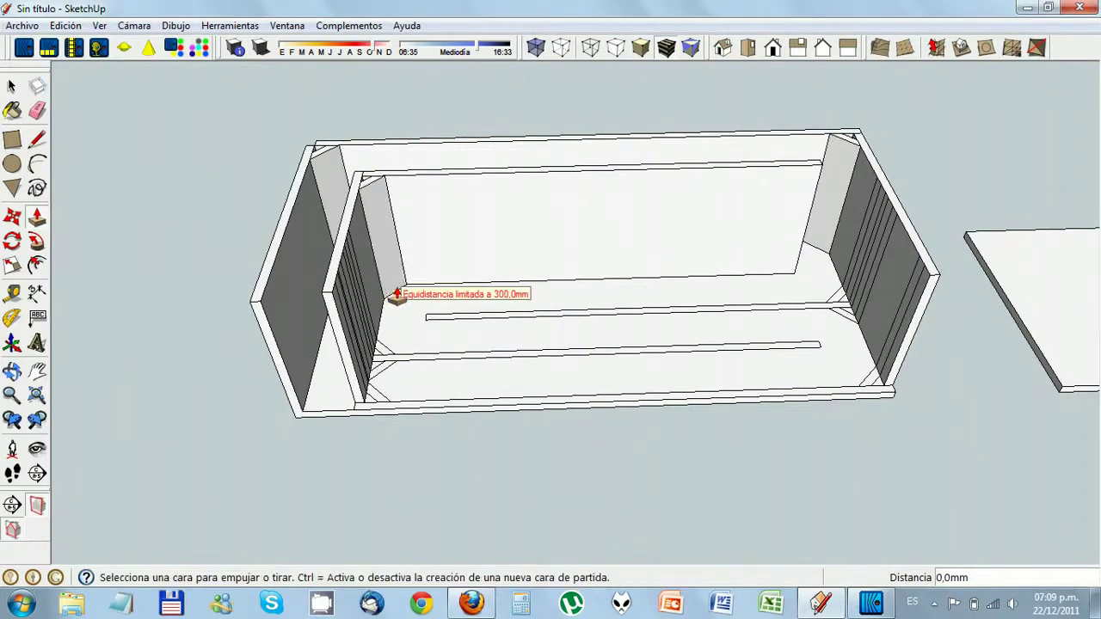
pyautogui.doubleClick(442, 324)
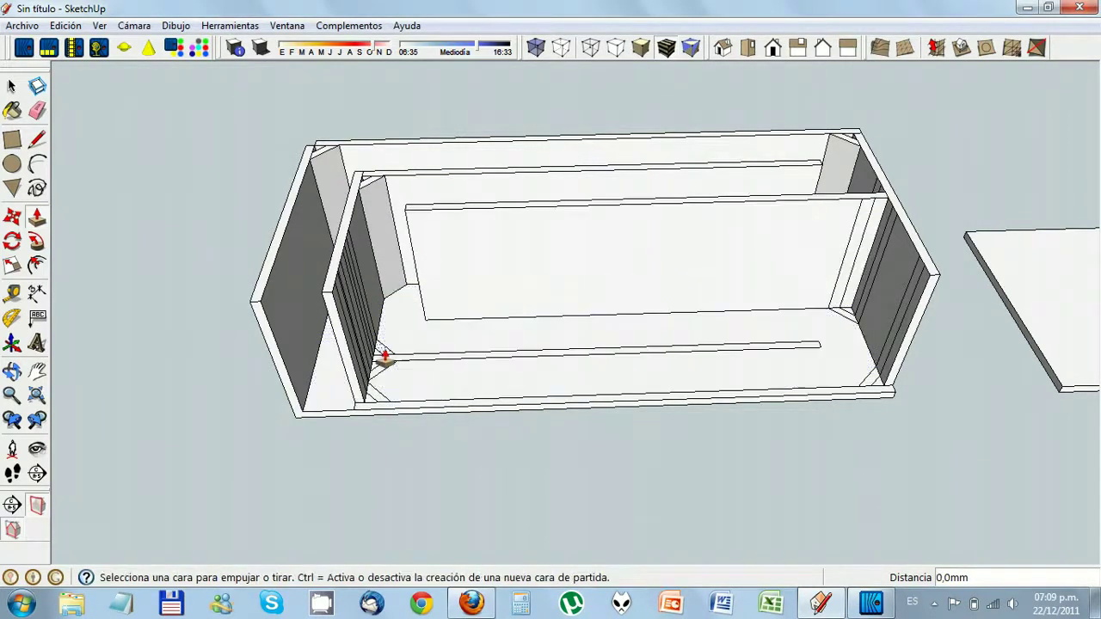
pyautogui.doubleClick(535, 360)
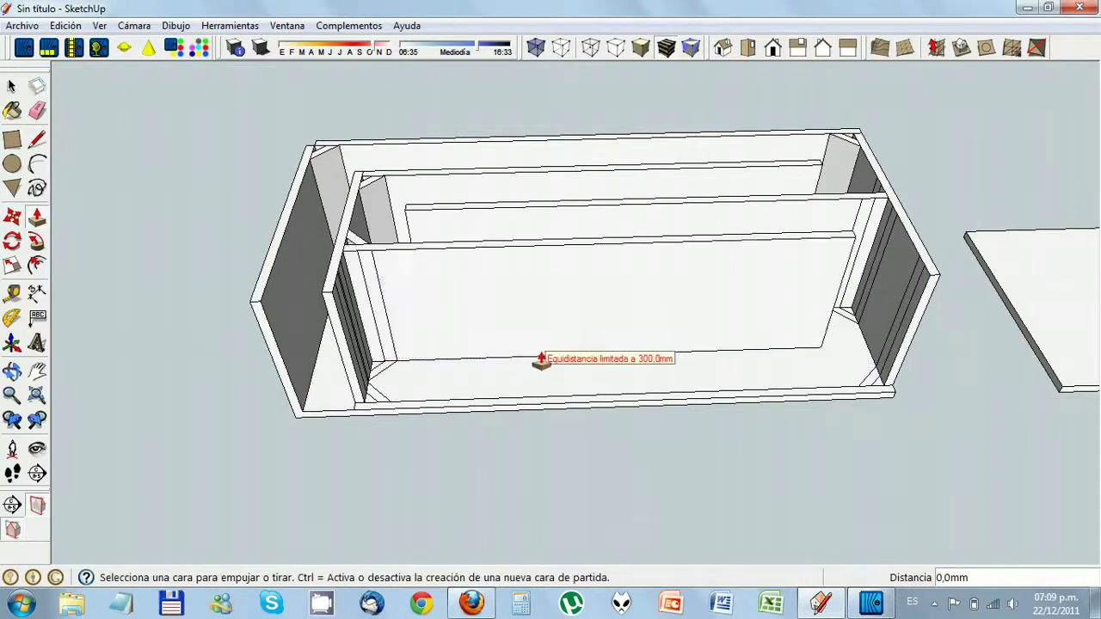
pyautogui.doubleClick(384, 377)
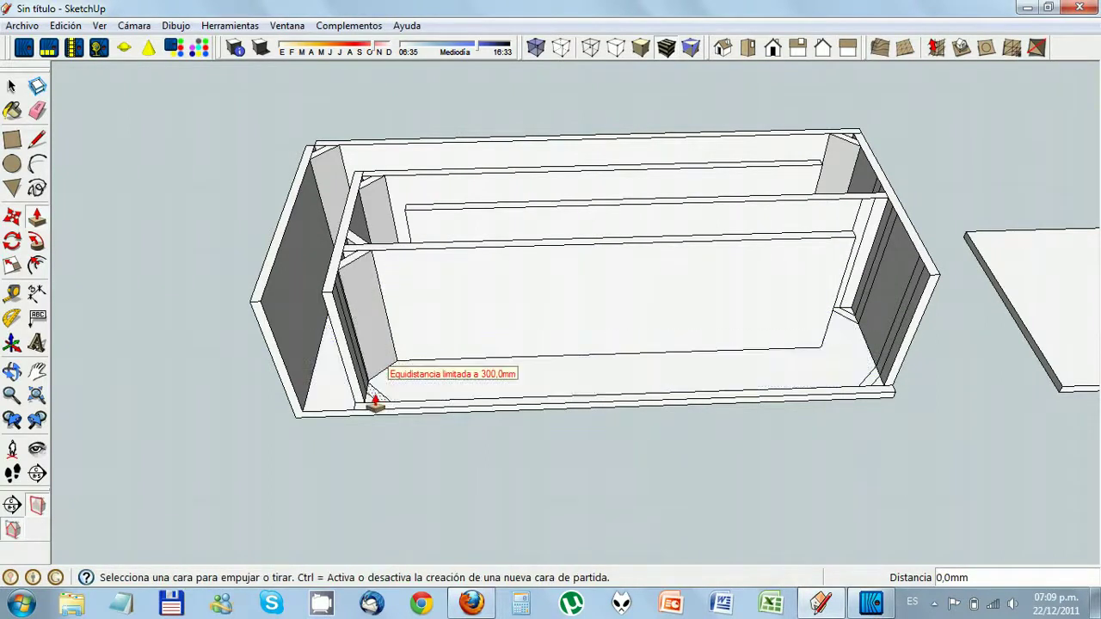
pyautogui.doubleClick(545, 407)
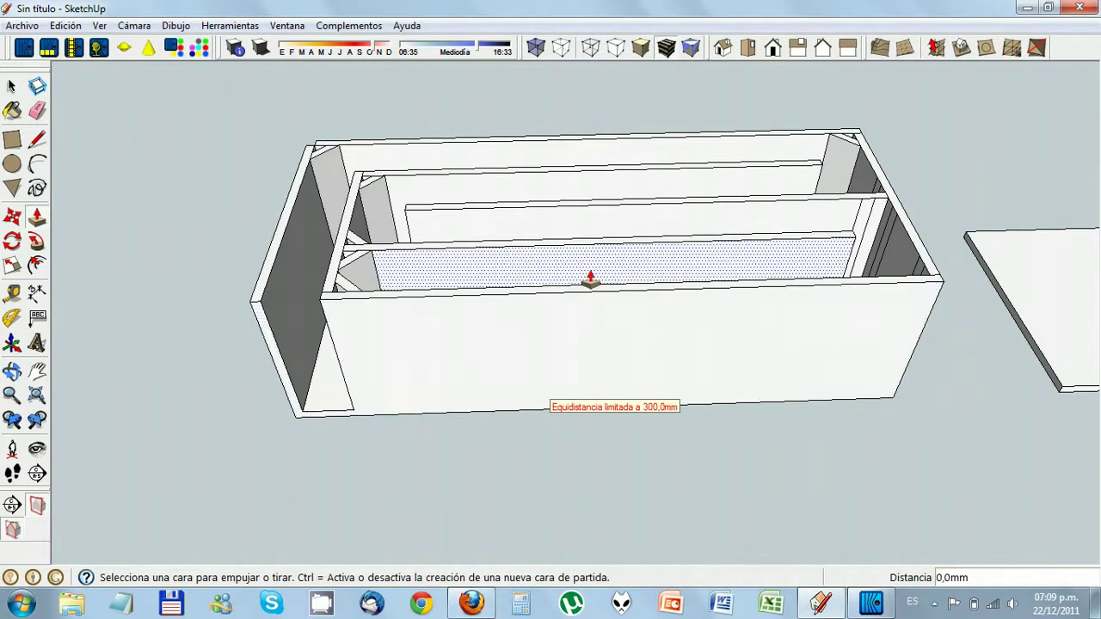
# Raise the two remaining diagonal braces at the far end, below the middle partition and in the front corner, by 300 mm
pyautogui.moveTo(585, 283); pyautogui.dragTo(749, 356, button='middle')
pyautogui.scroll(5, 852, 276)
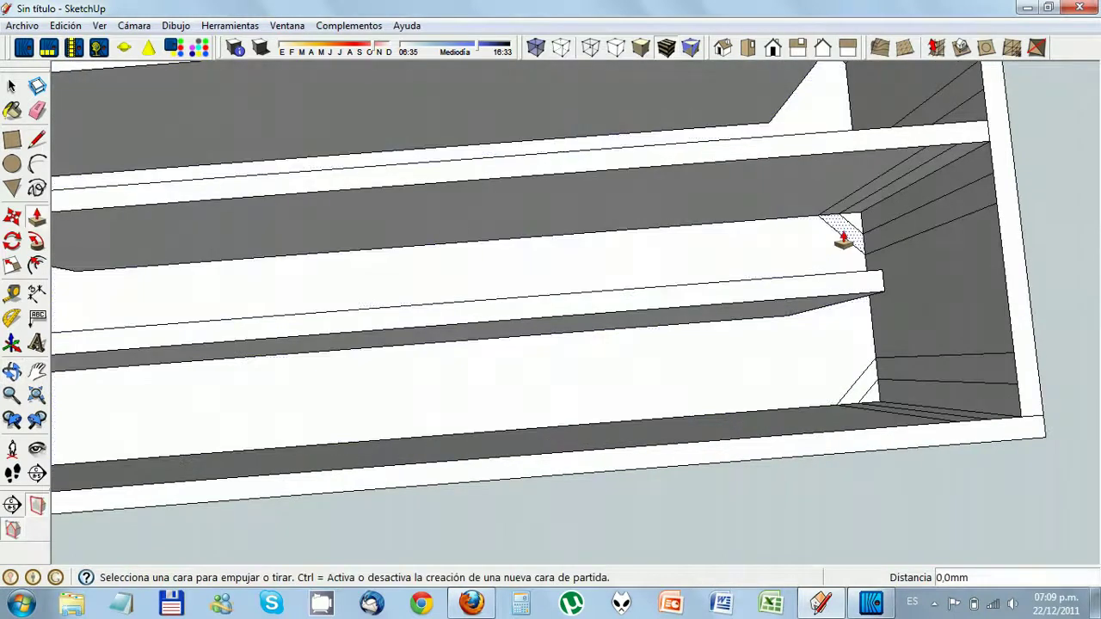
pyautogui.doubleClick(844, 242)
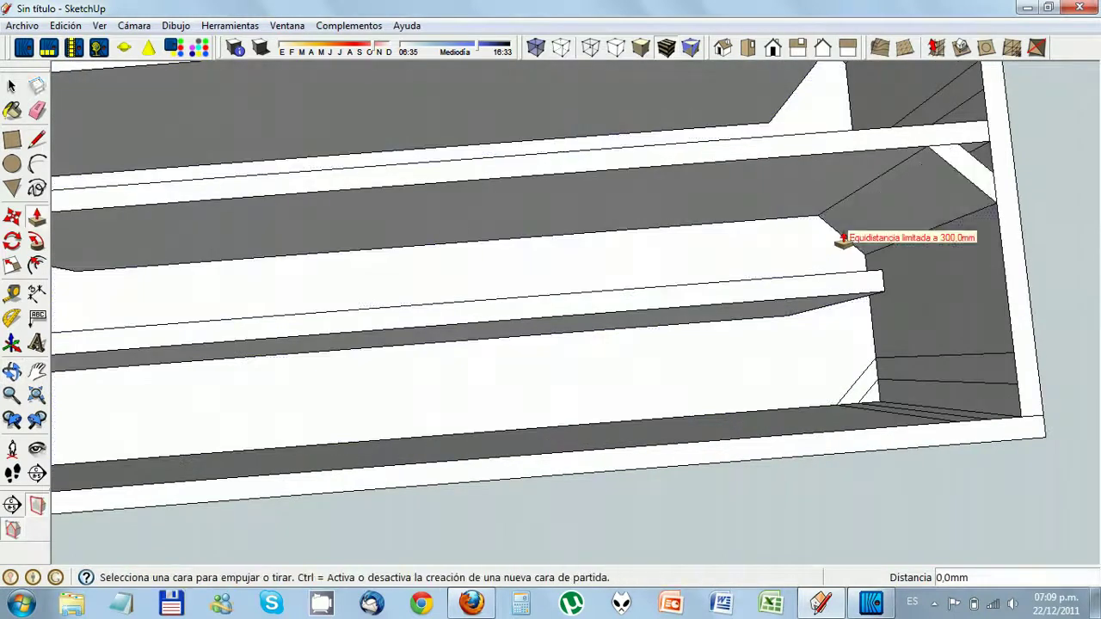
pyautogui.doubleClick(871, 396)
pyautogui.scroll(-5, 605, 315)
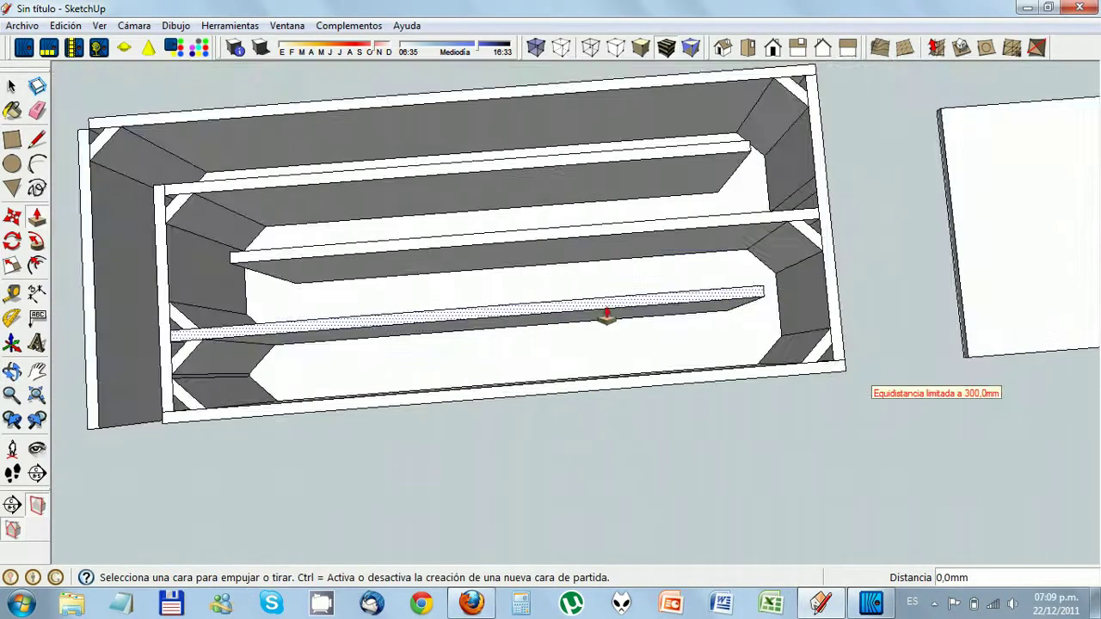
# Examine the raised box from its end and front, checking the open corner and where the walls meet the base
pyautogui.moveTo(373, 425); pyautogui.dragTo(641, 191, button='middle')
pyautogui.moveTo(84, 542); pyautogui.dragTo(292, 336, button='middle')
pyautogui.scroll(-3, 214, 426)
pyautogui.moveTo(214, 426); pyautogui.dragTo(238, 528, button='middle')
pyautogui.scroll(8, 248, 524)
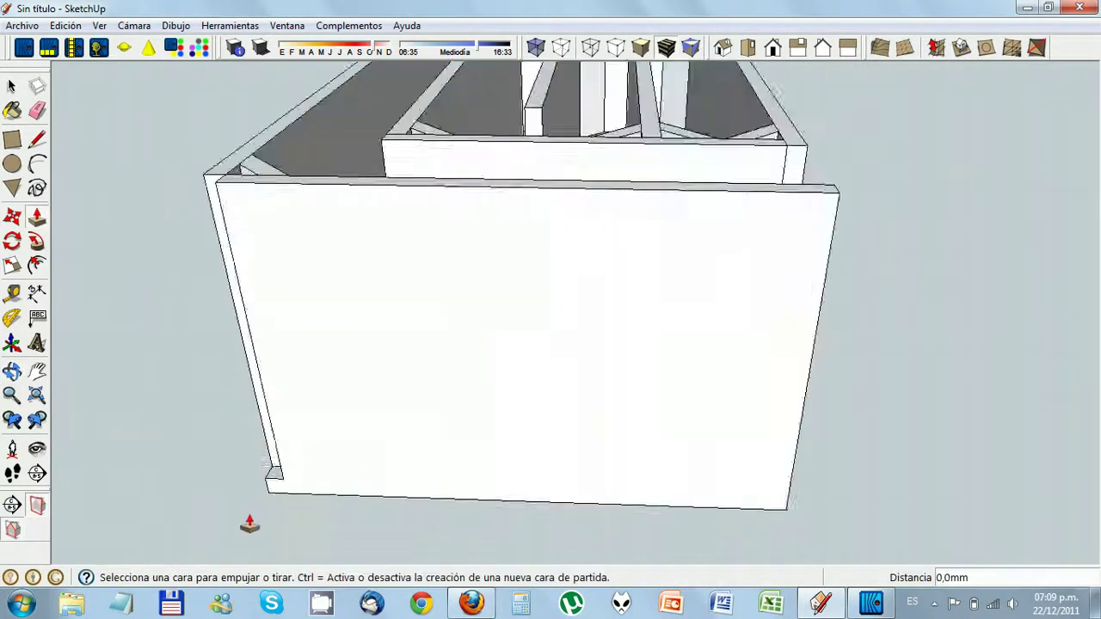
pyautogui.moveTo(904, 285); pyautogui.dragTo(679, 327, button='middle')
pyautogui.scroll(-5, 679, 327)
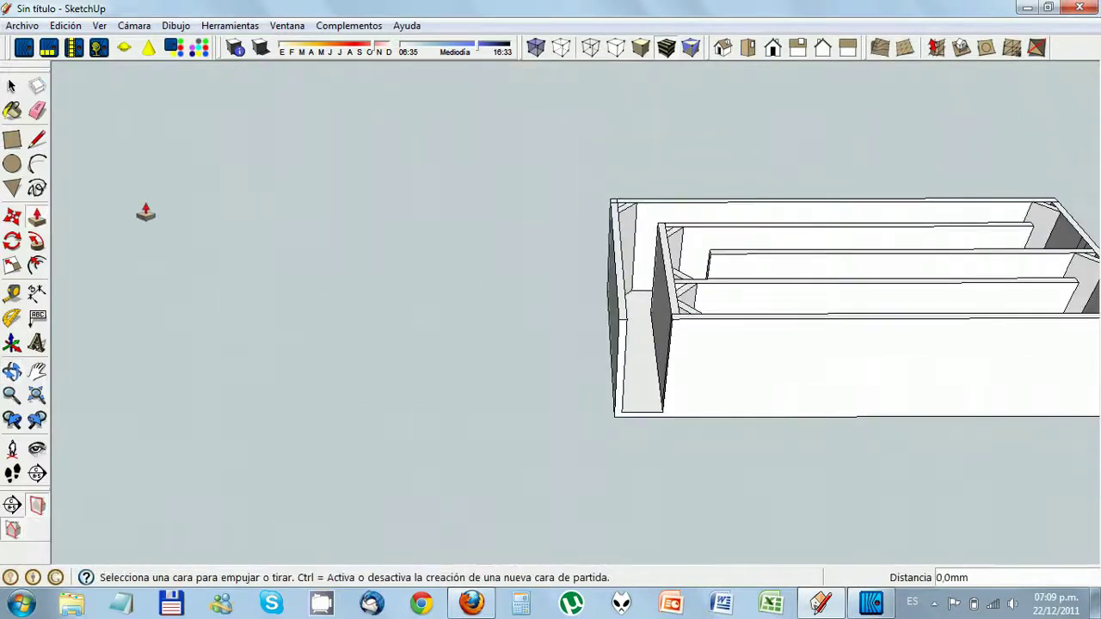
pyautogui.click(37, 371)
pyautogui.moveTo(742, 370); pyautogui.dragTo(425, 388)
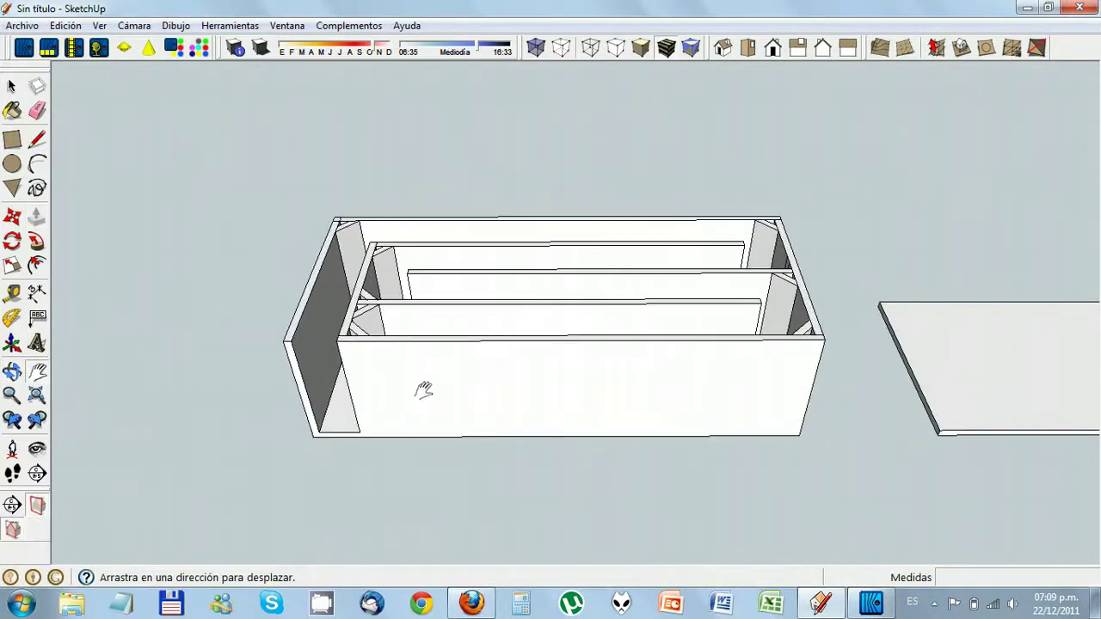
pyautogui.moveTo(479, 384); pyautogui.dragTo(412, 349, button='middle')
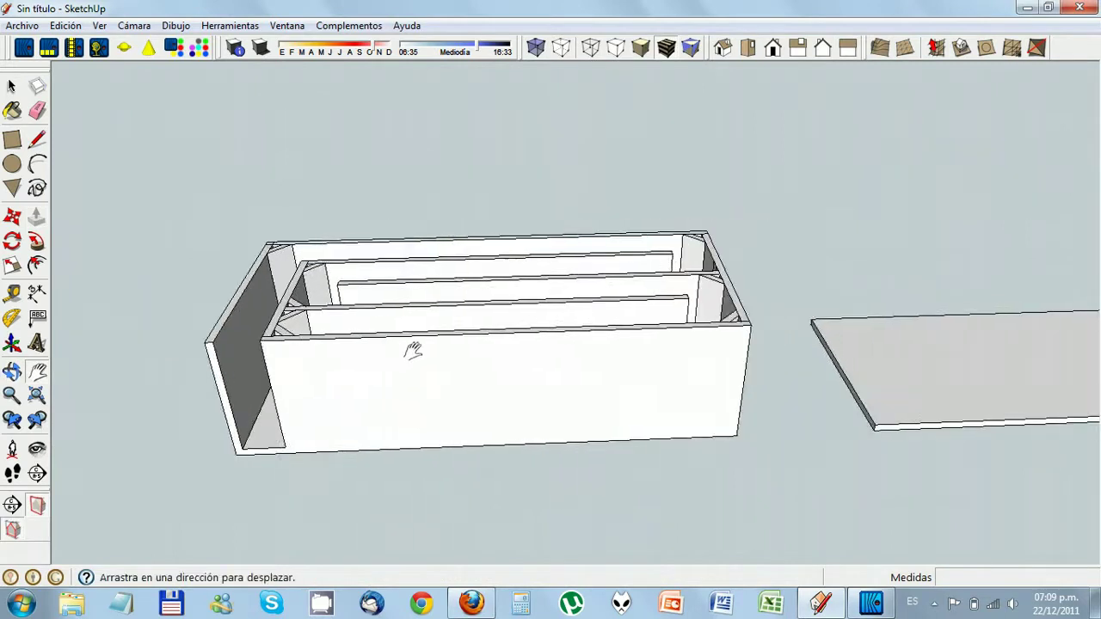
pyautogui.moveTo(412, 349); pyautogui.dragTo(407, 359)
pyautogui.scroll(3, 404, 362)
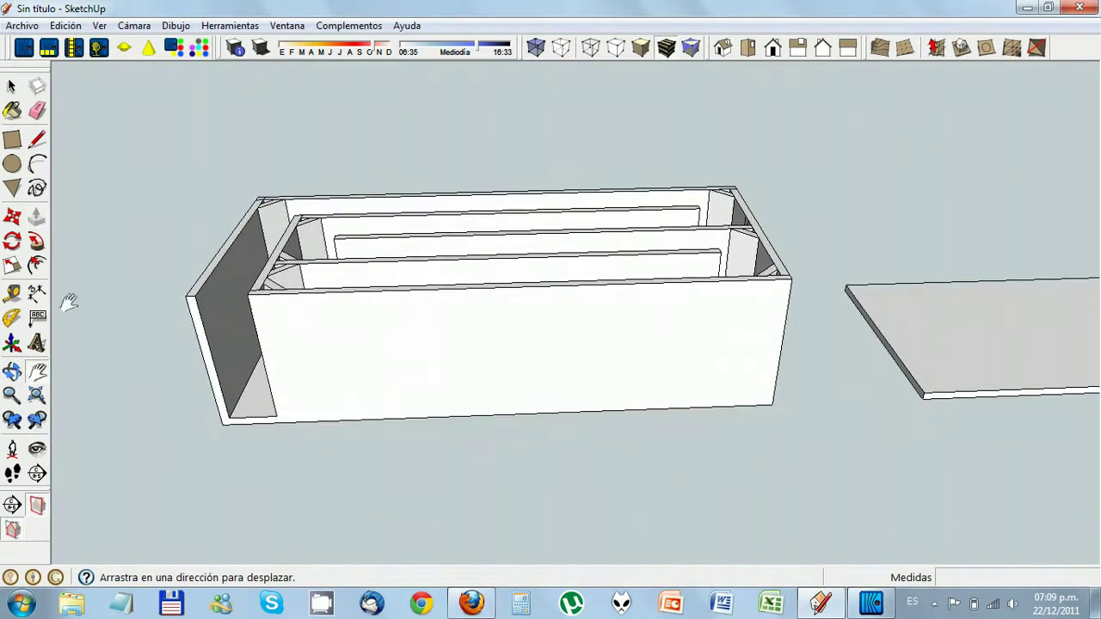
# Draw lines along the base board's upper edge across the front long wall and the adjoining closed end wall
pyautogui.click(37, 140)
pyautogui.click(276, 415)
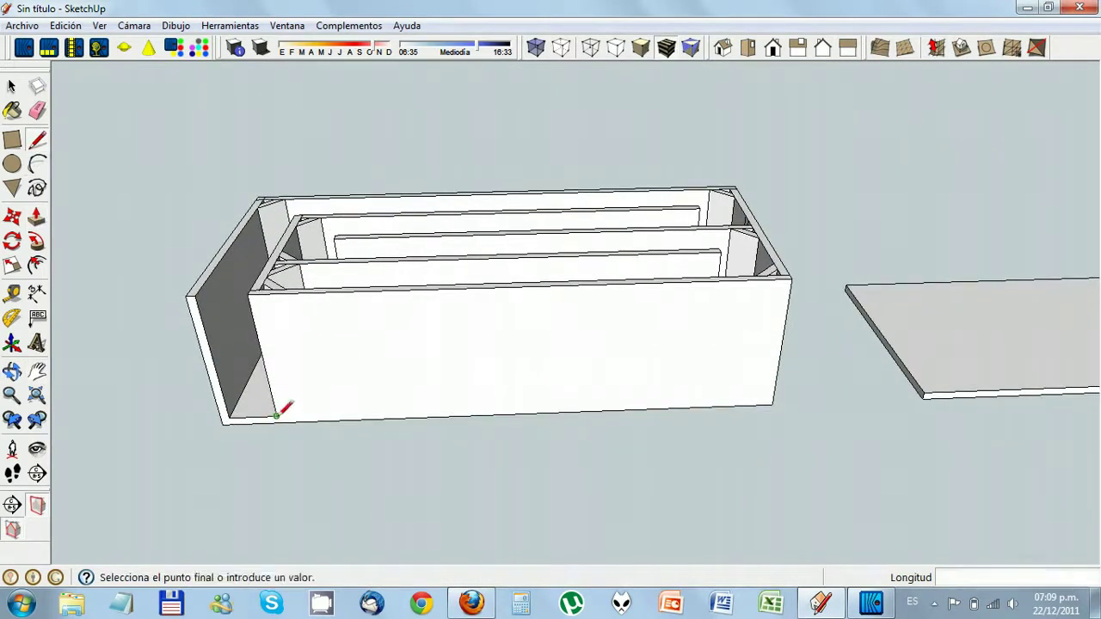
pyautogui.click(773, 397)
pyautogui.moveTo(860, 379); pyautogui.dragTo(590, 450, button='middle')
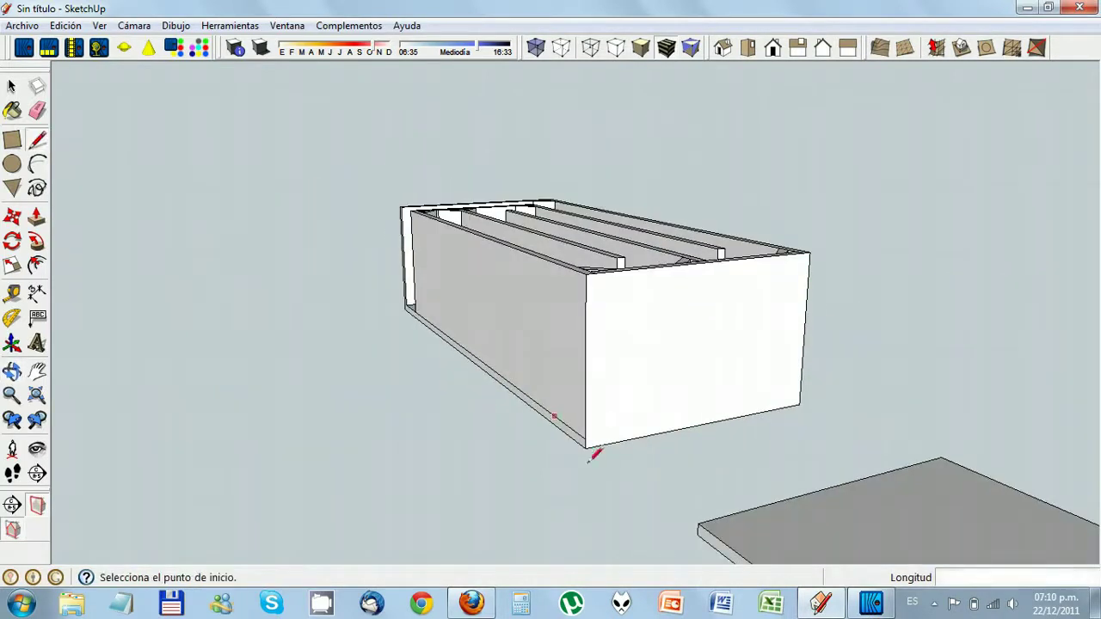
pyautogui.scroll(3, 585, 405)
pyautogui.click(582, 423)
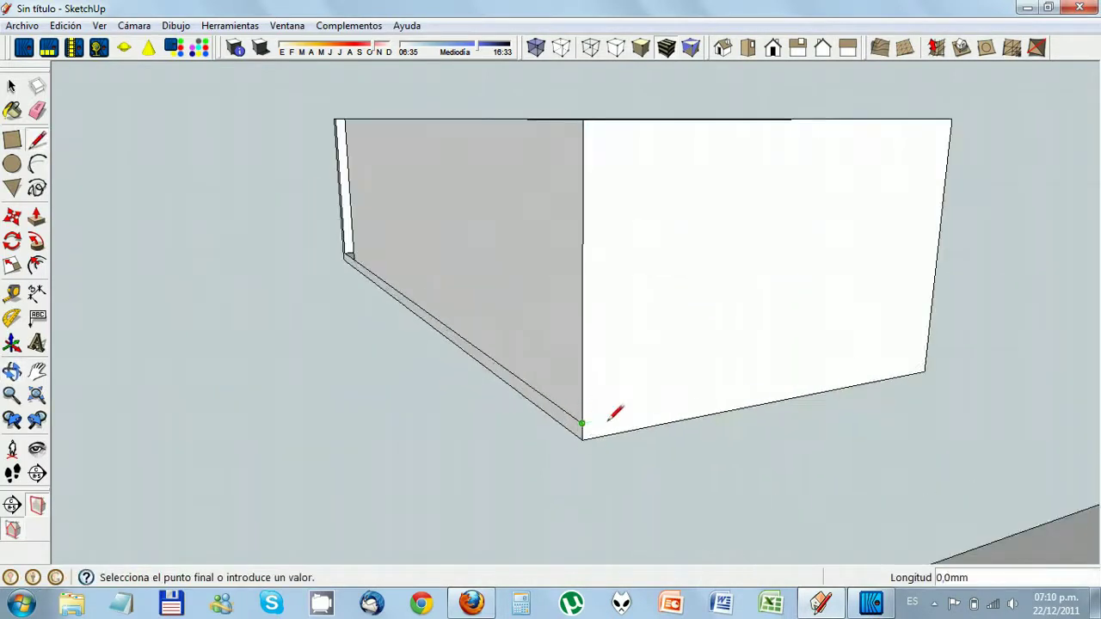
pyautogui.click(927, 351)
# Draw a 1200 mm line along the base board's upper edge on the back wall and a matching line across the opening-side end wall
pyautogui.moveTo(938, 360); pyautogui.dragTo(509, 304, button='middle')
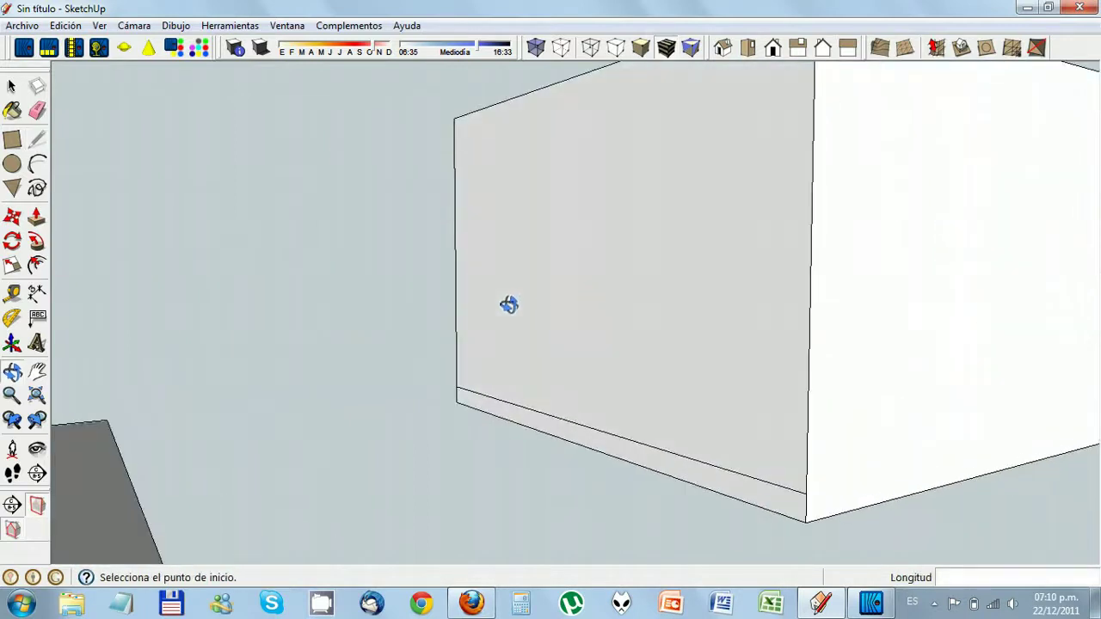
pyautogui.scroll(-5, 657, 319)
pyautogui.scroll(-1, 697, 359)
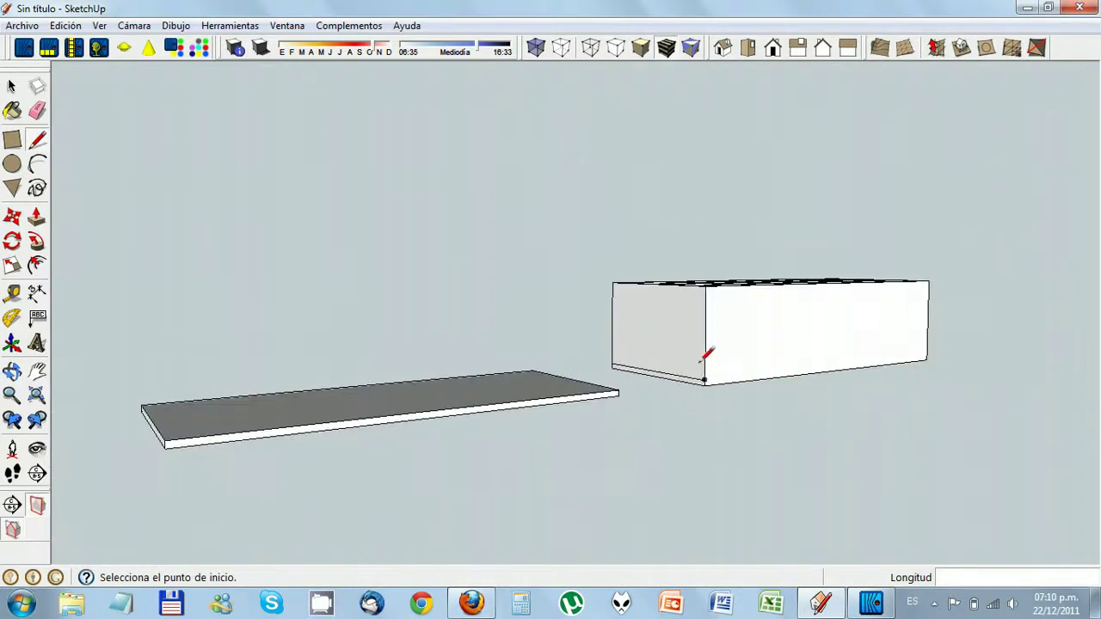
pyautogui.click(705, 380)
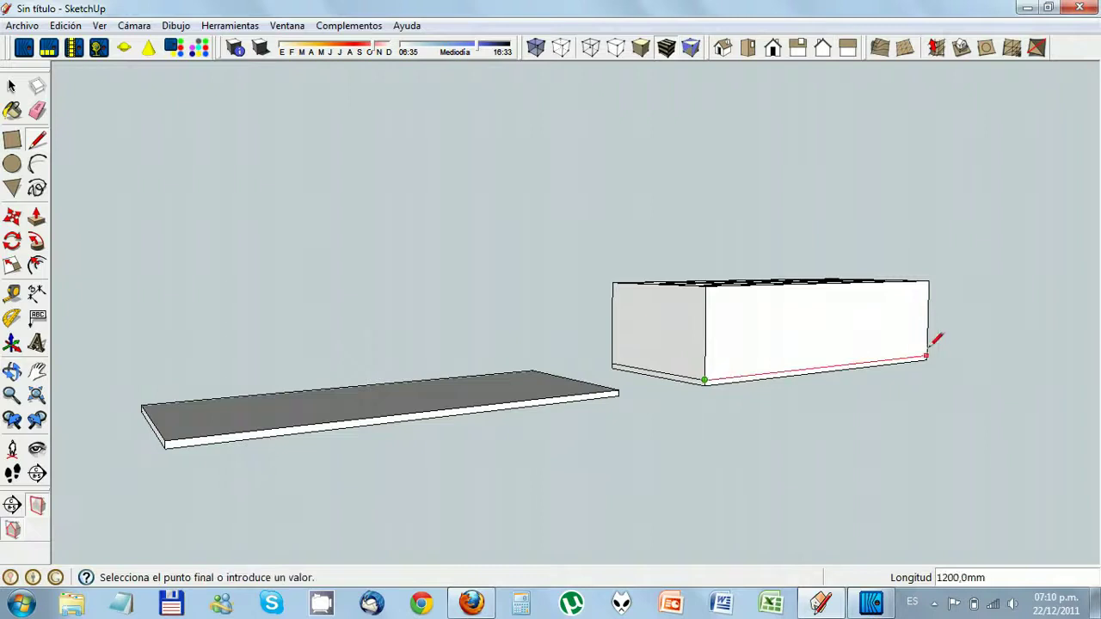
pyautogui.click(926, 354)
pyautogui.moveTo(1010, 341); pyautogui.dragTo(376, 359, button='middle')
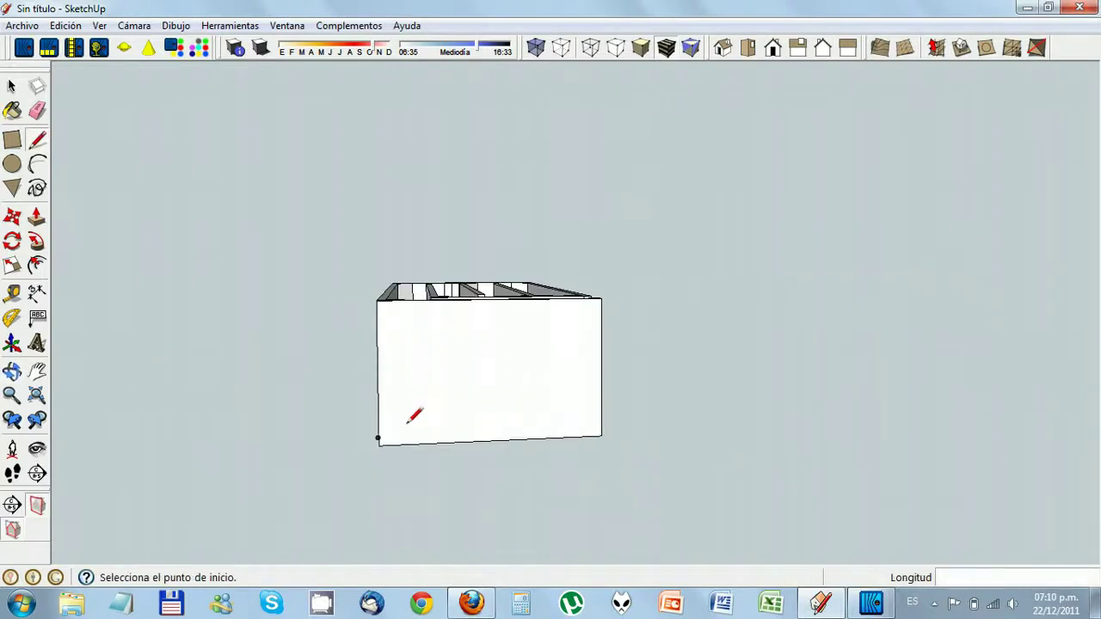
pyautogui.scroll(3, 379, 428)
pyautogui.click(355, 448)
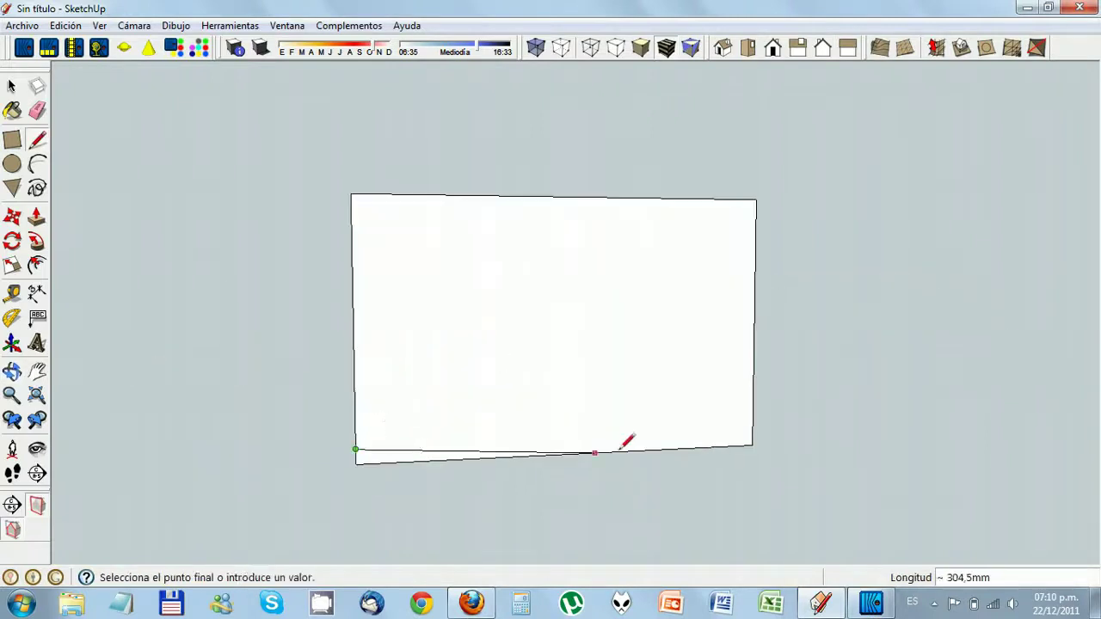
pyautogui.click(751, 431)
# Place a lengthwise guide on the front wall 150 mm below its upper edge
pyautogui.moveTo(909, 400); pyautogui.dragTo(623, 379, button='middle')
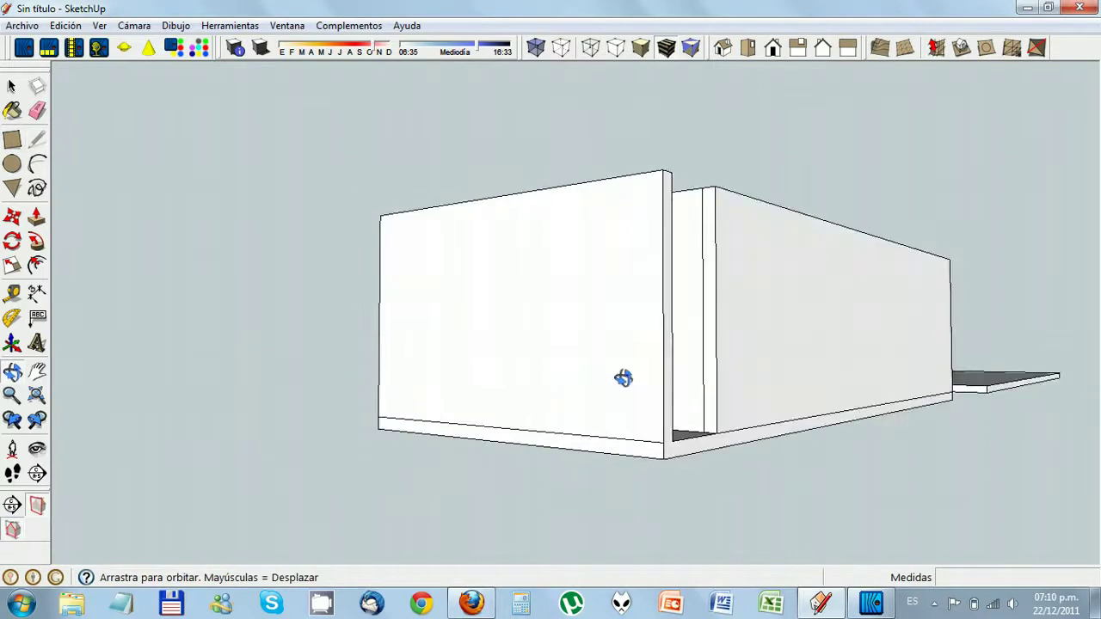
pyautogui.scroll(-3, 629, 315)
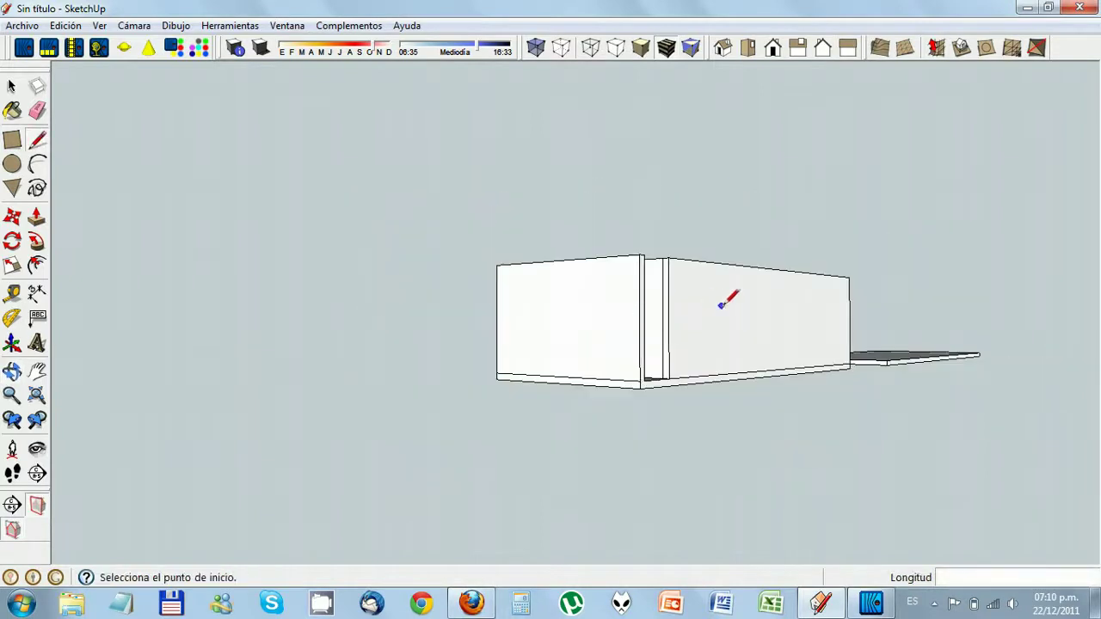
pyautogui.moveTo(723, 301); pyautogui.dragTo(712, 462, button='middle')
pyautogui.click(37, 370)
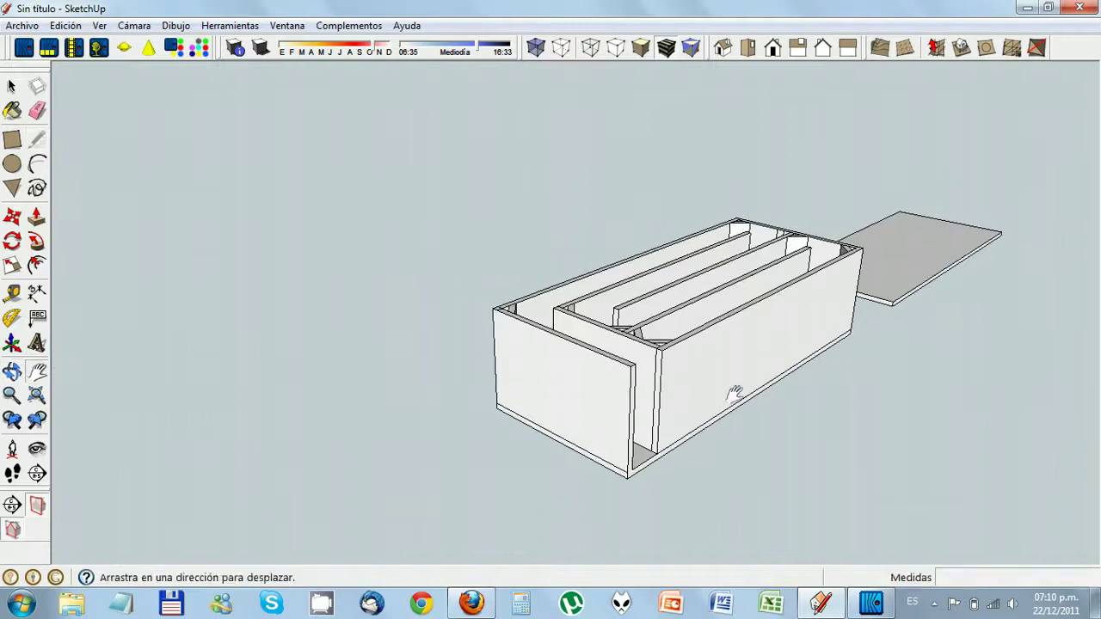
pyautogui.moveTo(817, 376); pyautogui.dragTo(668, 393)
pyautogui.moveTo(668, 394); pyautogui.dragTo(548, 238, button='middle')
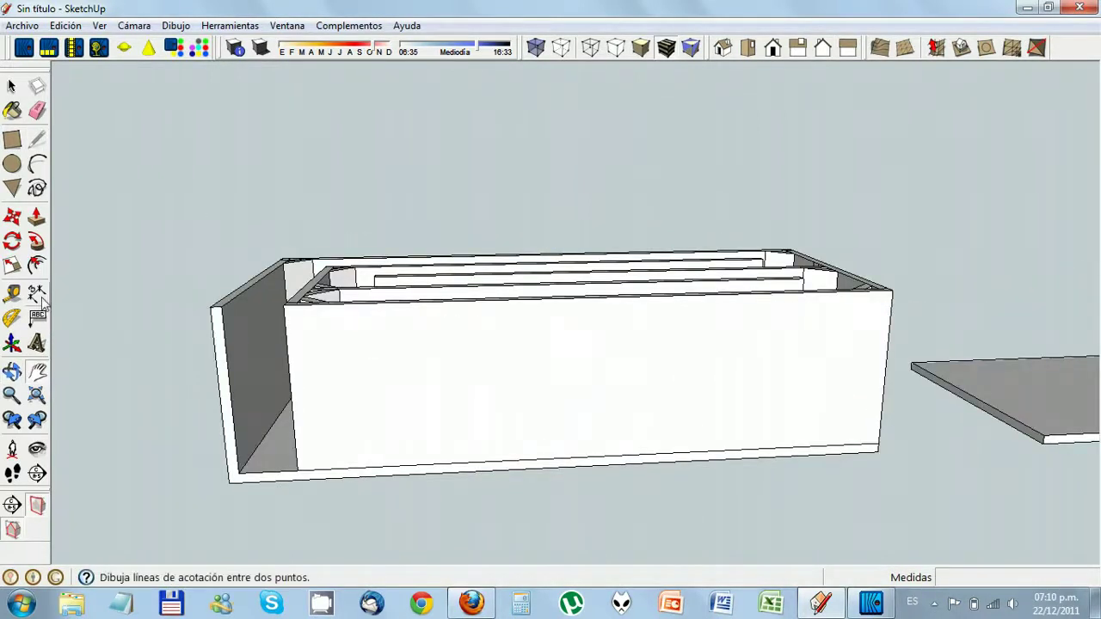
pyautogui.click(12, 293)
pyautogui.click(564, 293)
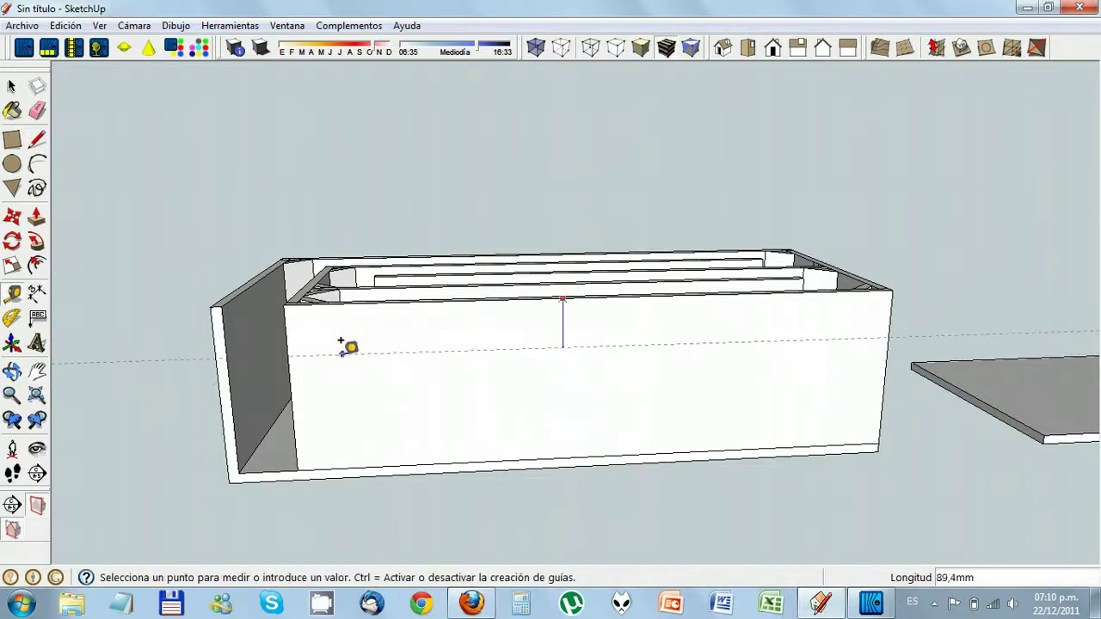
pyautogui.click(295, 378)
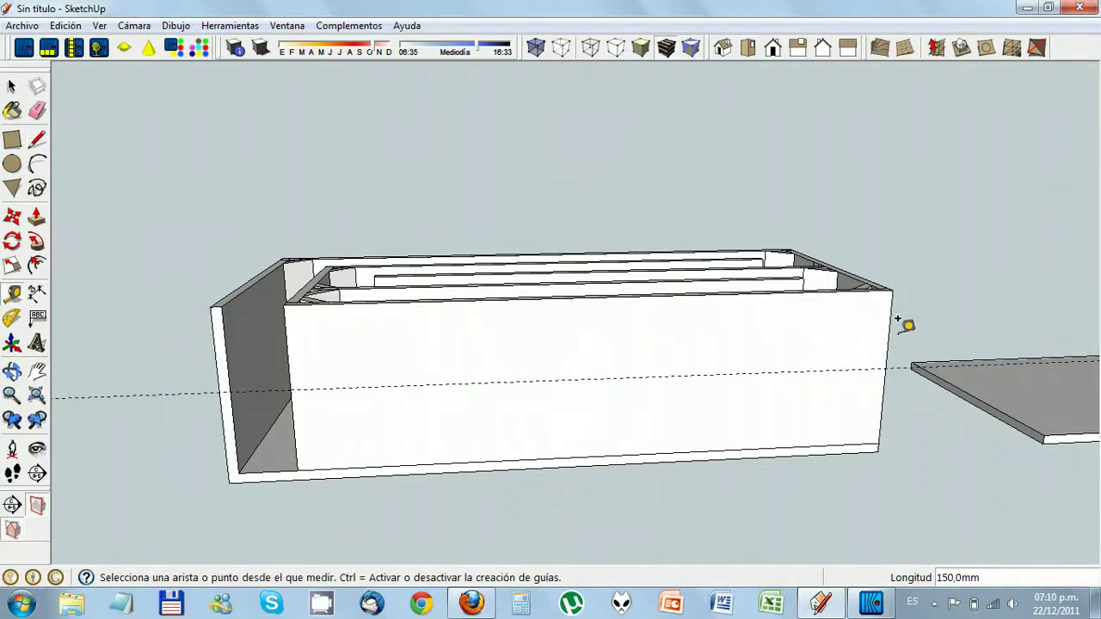
# Place a vertical guide on the front wall 350 mm from its edge beside the opening
pyautogui.click(287, 343)
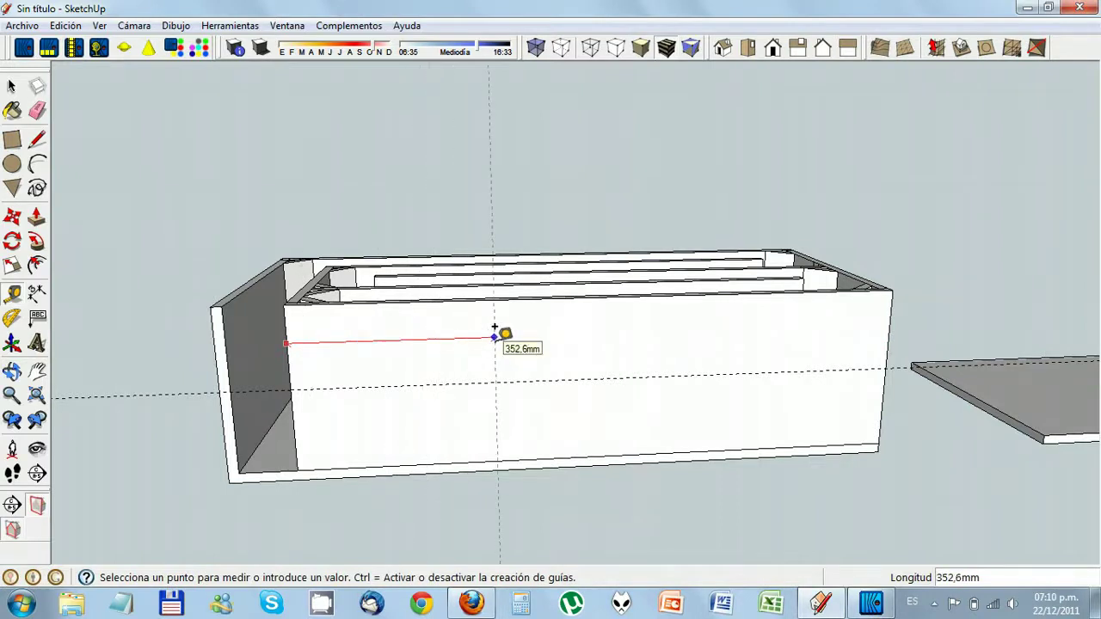
pyautogui.write('350')
pyautogui.press('Return')
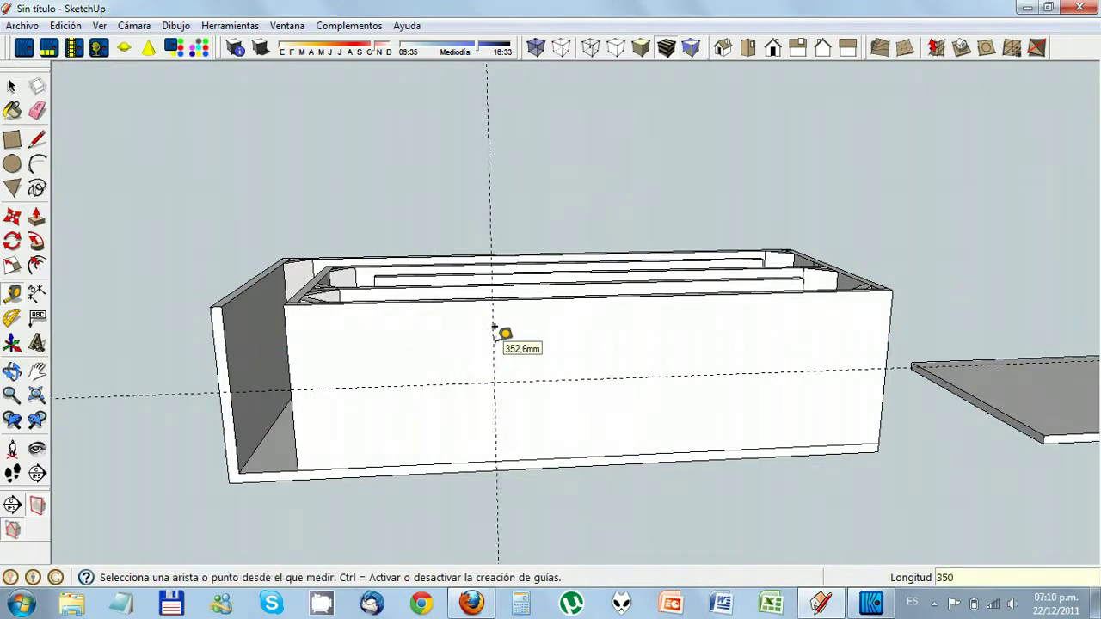
# Draw a circle of 125 mm radius on the front wall, centred where the two guides cross
pyautogui.click(12, 164)
pyautogui.click(494, 381)
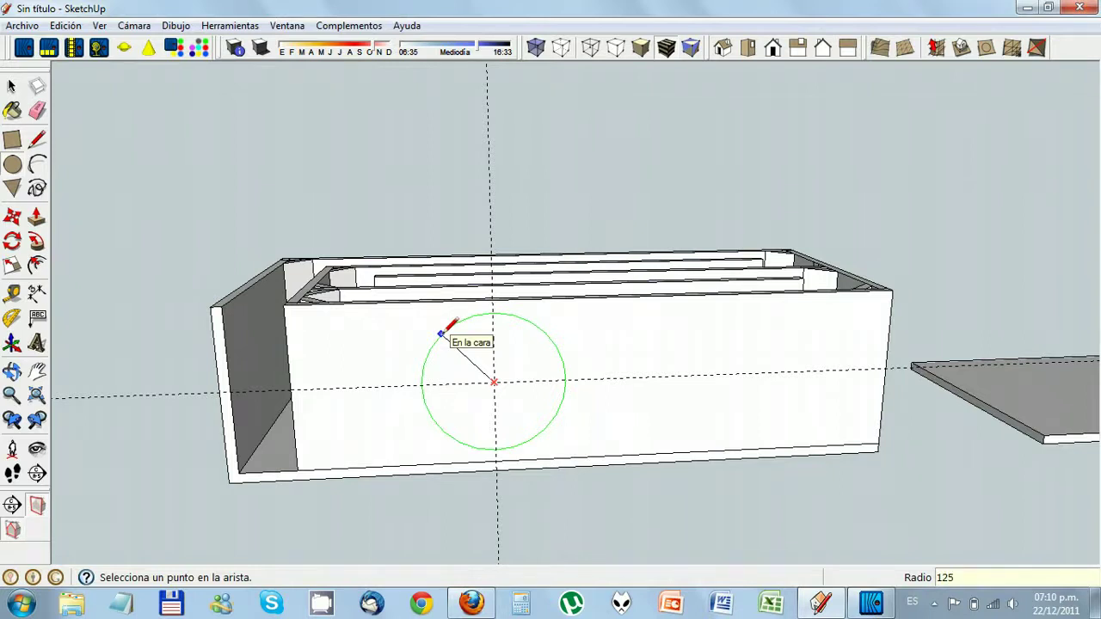
pyautogui.write('125')
pyautogui.press('Return')
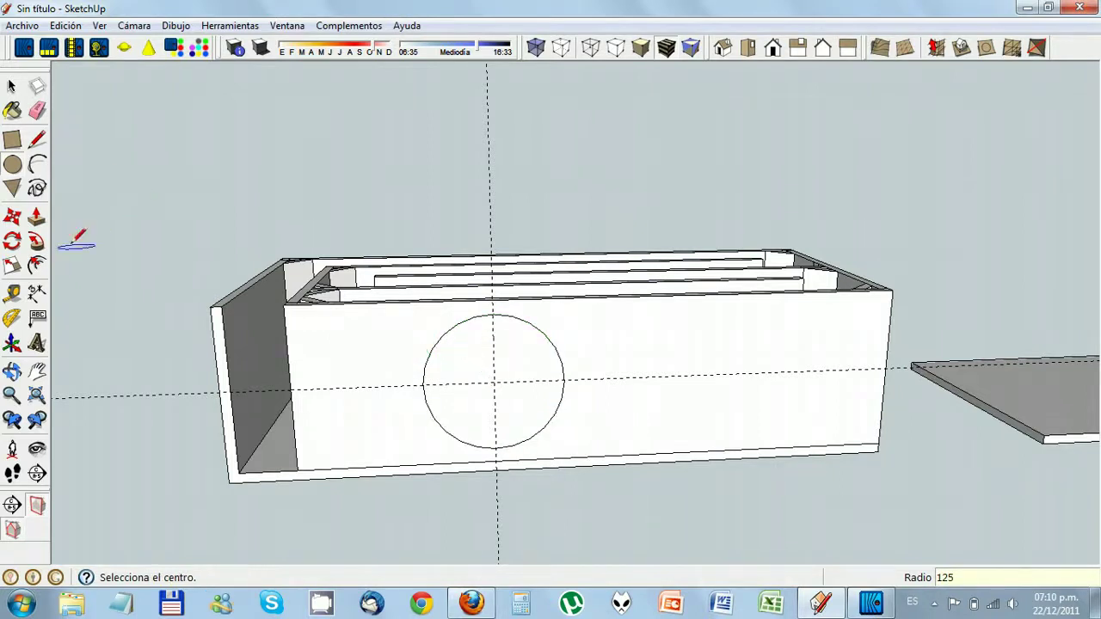
# Push the circular face 18 mm through the front wall to cut the round opening
pyautogui.click(36, 218)
pyautogui.click(480, 376)
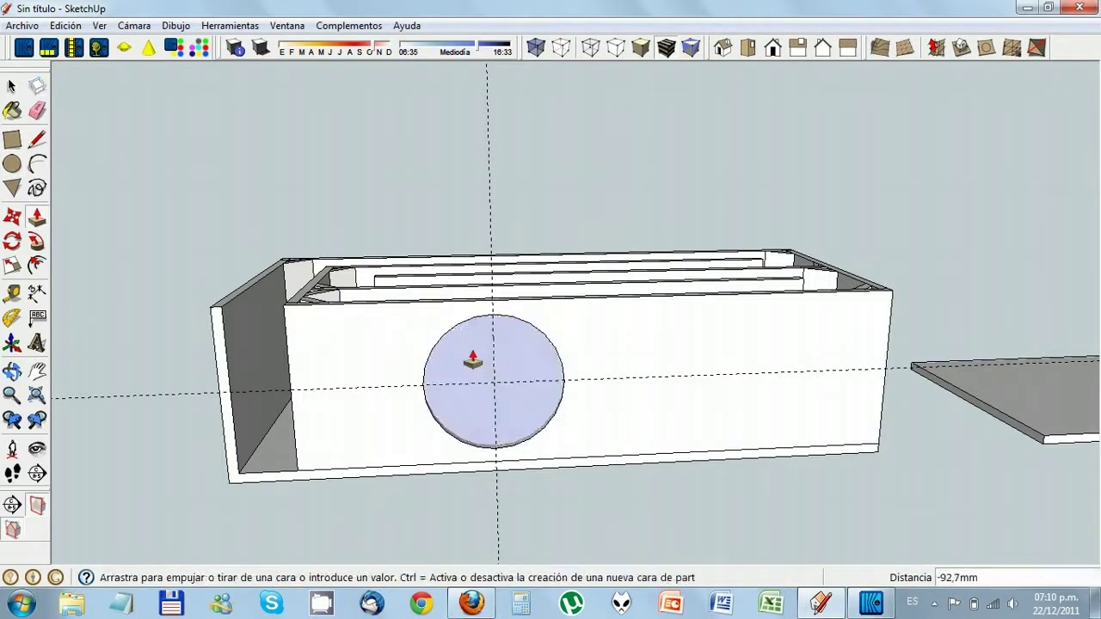
pyautogui.press('Return')
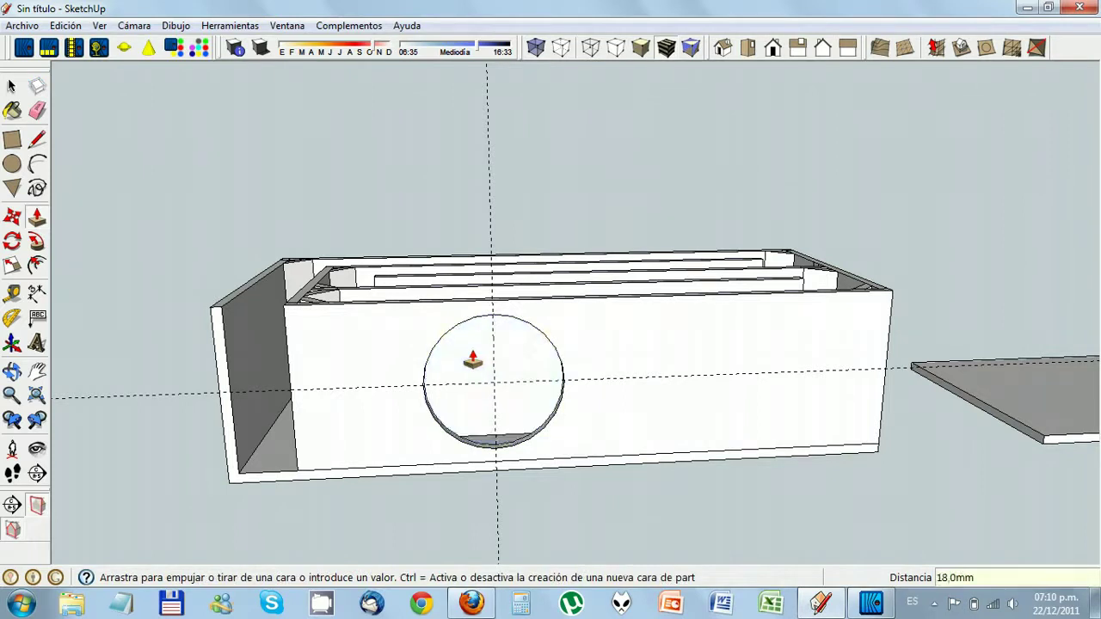
# Erase the horizontal and vertical guides crossing at the round cutout
pyautogui.moveTo(351, 336); pyautogui.dragTo(437, 388, button='middle')
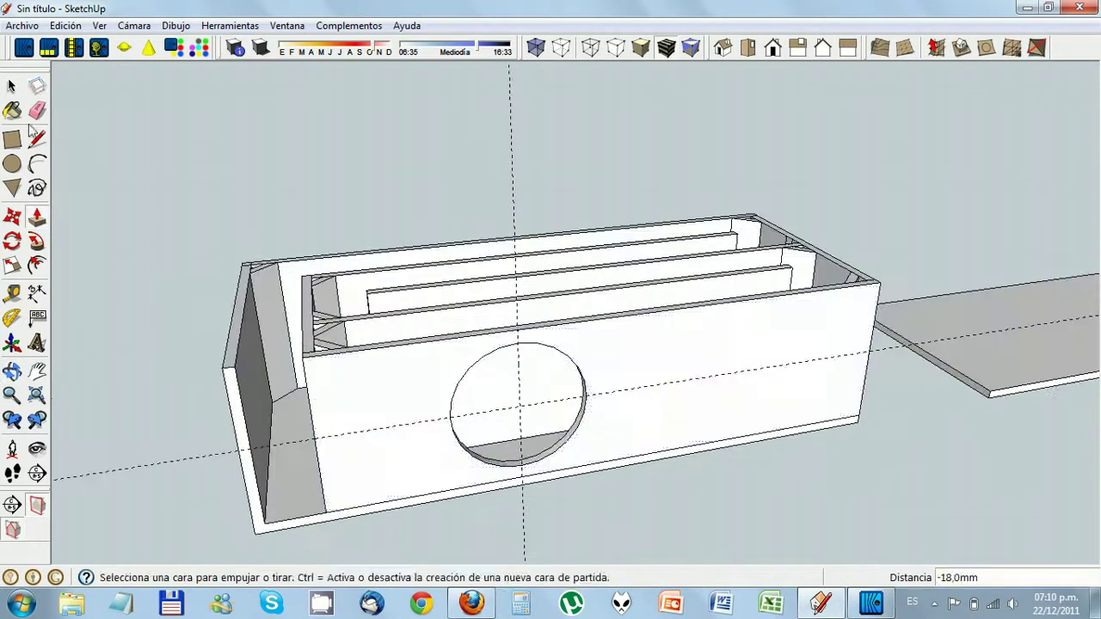
pyautogui.press('e')
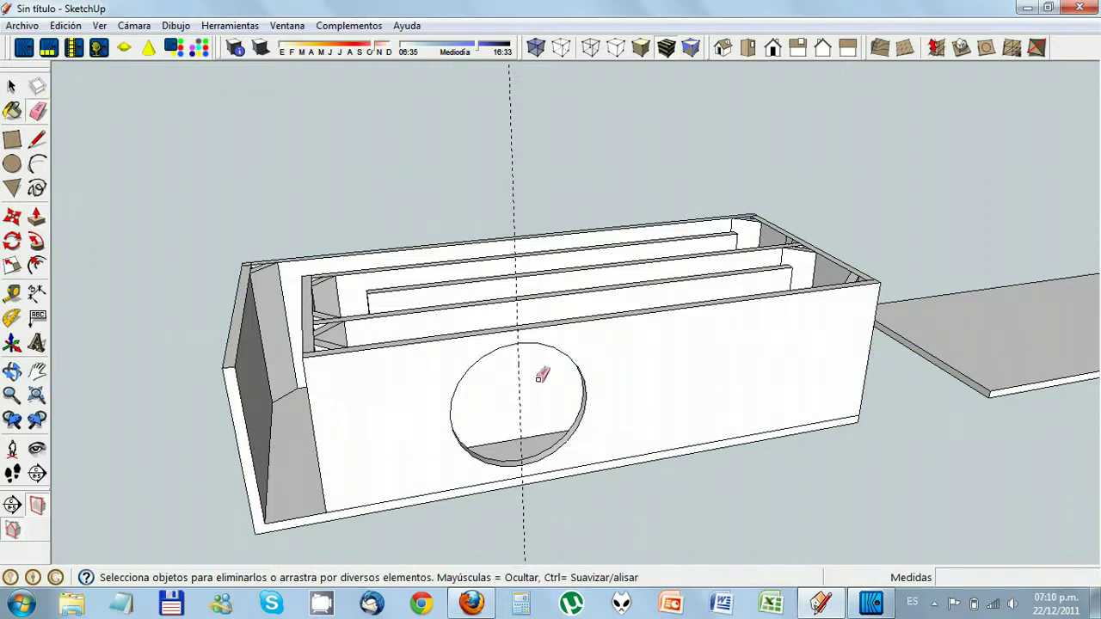
pyautogui.moveTo(533, 517); pyautogui.dragTo(509, 533)
pyautogui.moveTo(464, 238)
pyautogui.mouseDown(button='middle')
pyautogui.moveTo(435, 435)
pyautogui.moveTo(423, 422)
pyautogui.moveTo(420, 359)
pyautogui.moveTo(288, 294)
pyautogui.mouseUp(button='middle')
pyautogui.scroll(-4, 422, 412)
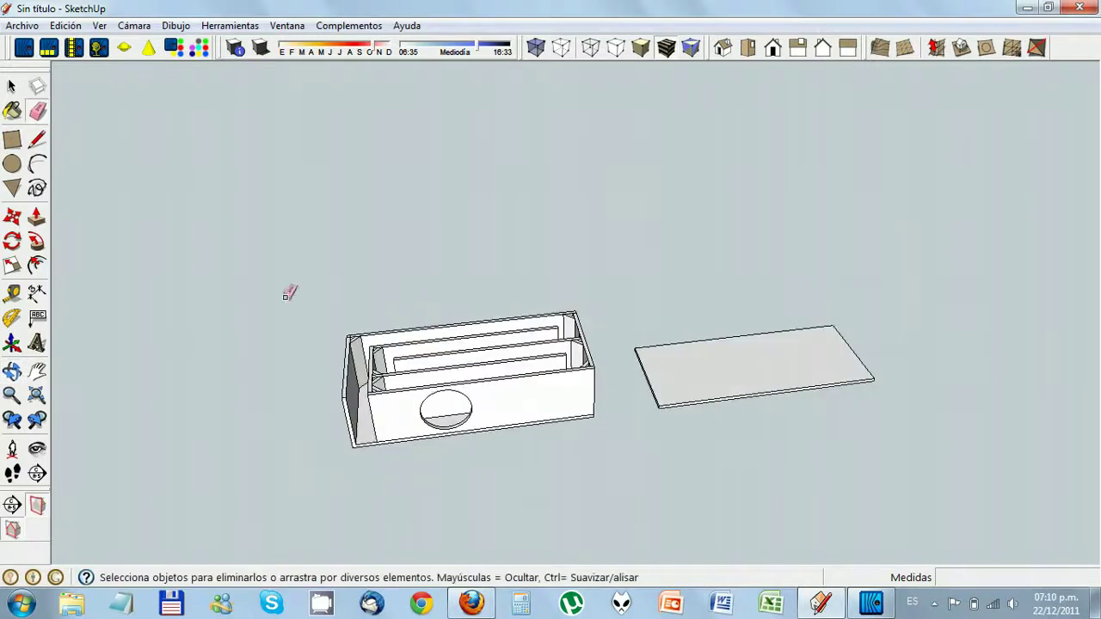
# Apply the Wood_Board_OSB material from the Madera collection to the entire box and the loose board, and clear the selection
pyautogui.click(37, 139)
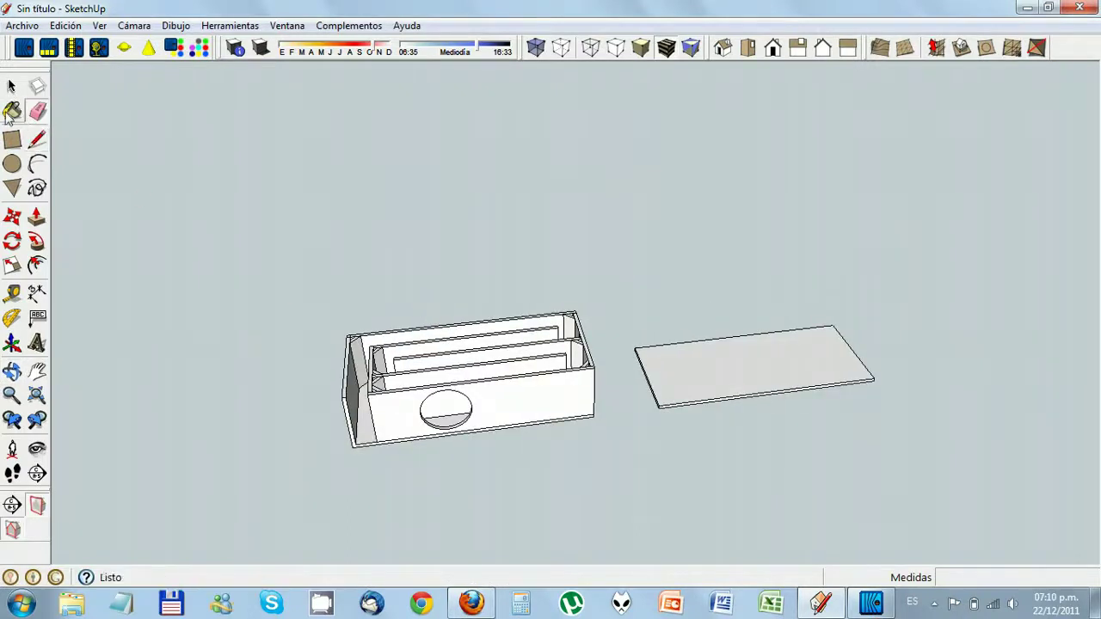
pyautogui.click(12, 86)
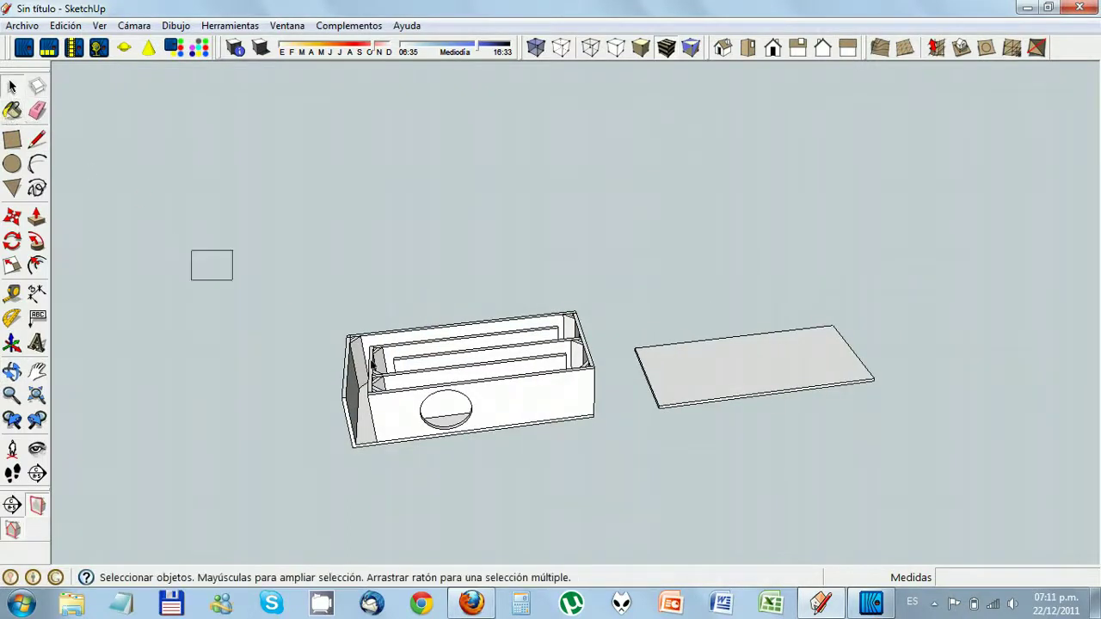
pyautogui.moveTo(232, 279); pyautogui.dragTo(910, 473)
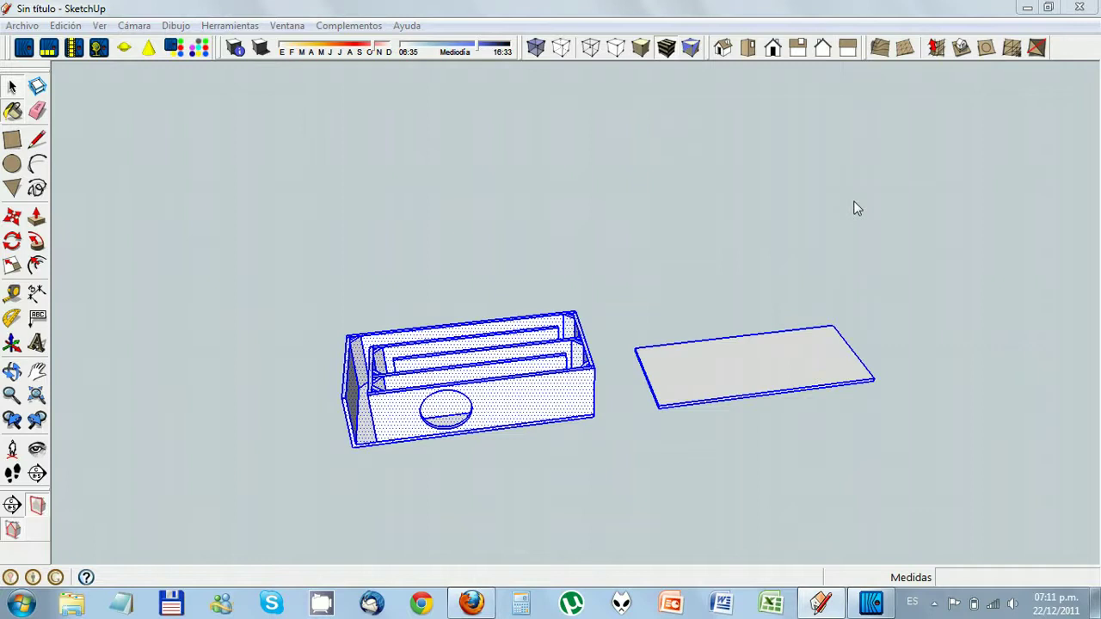
pyautogui.press('b')
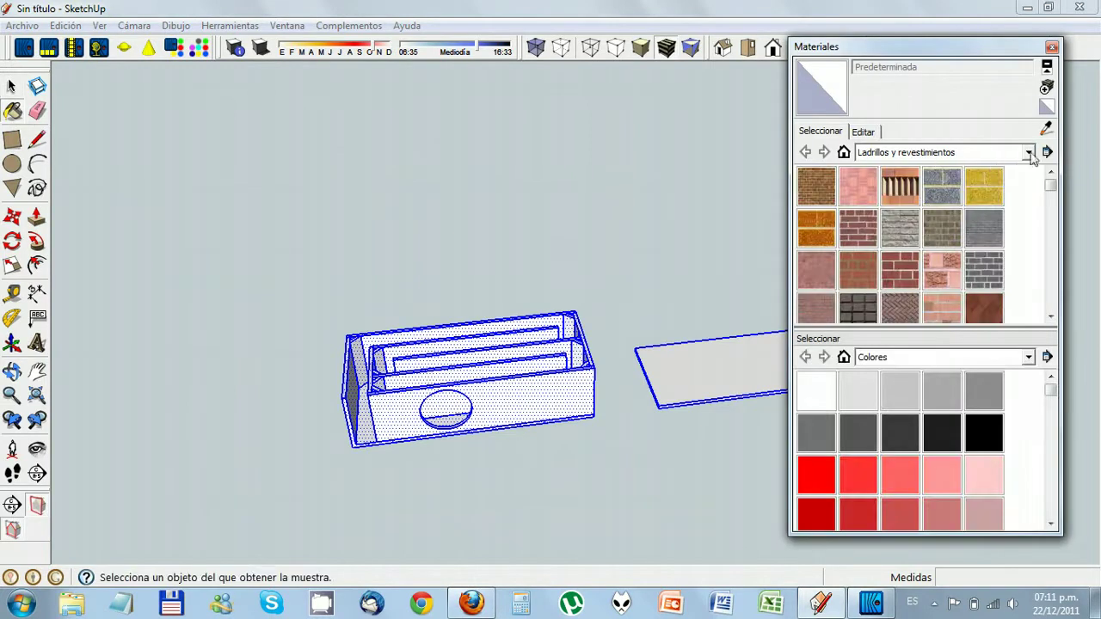
pyautogui.click(1027, 363)
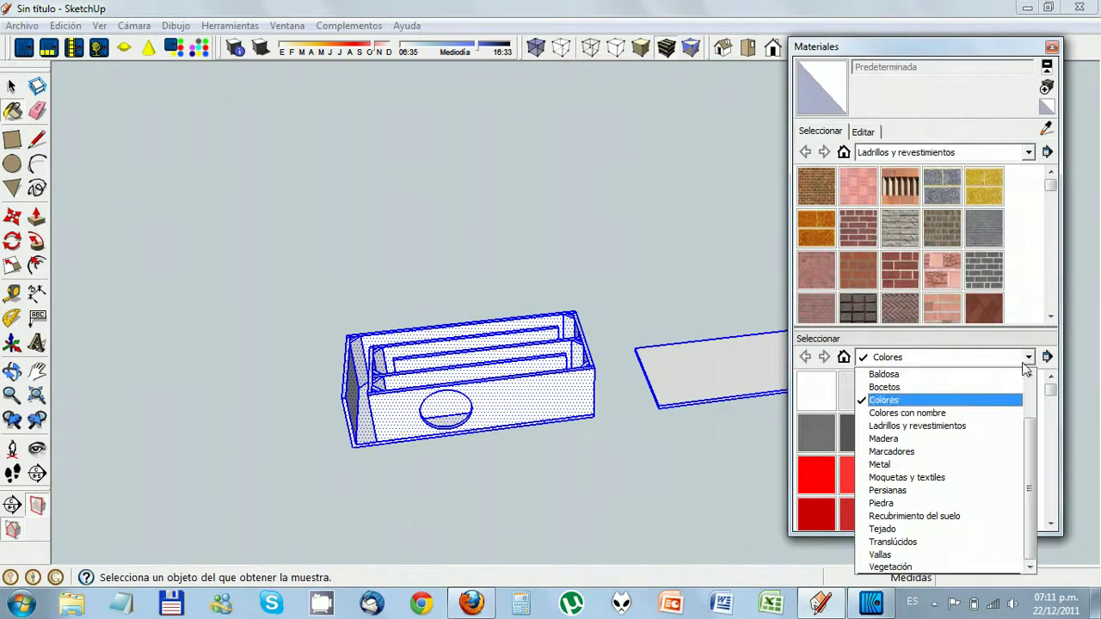
pyautogui.click(936, 437)
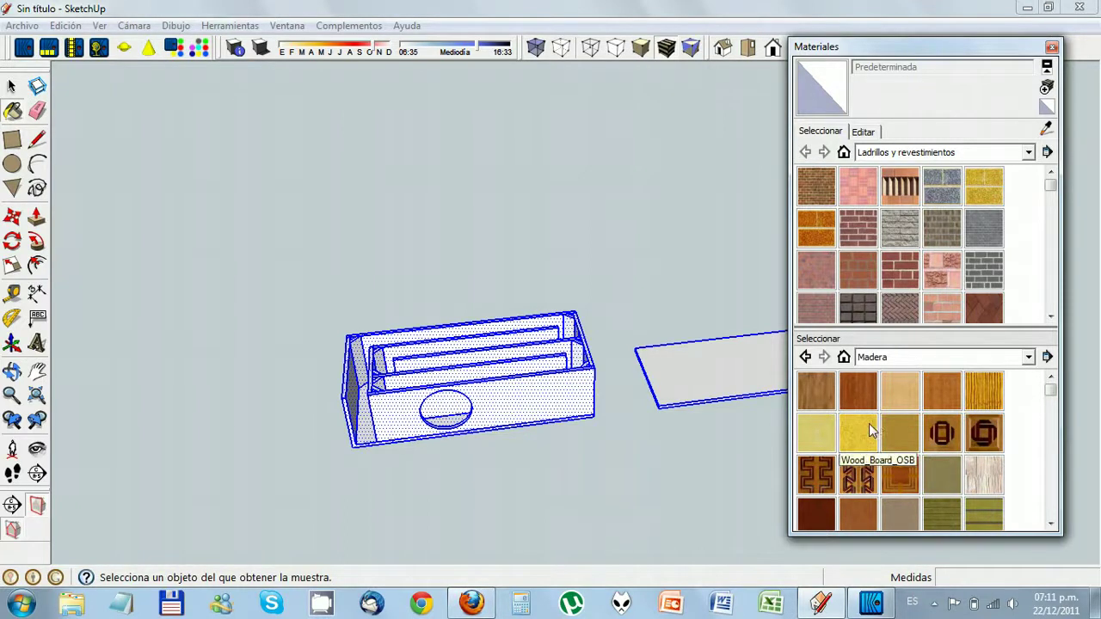
pyautogui.click(868, 432)
pyautogui.click(557, 400)
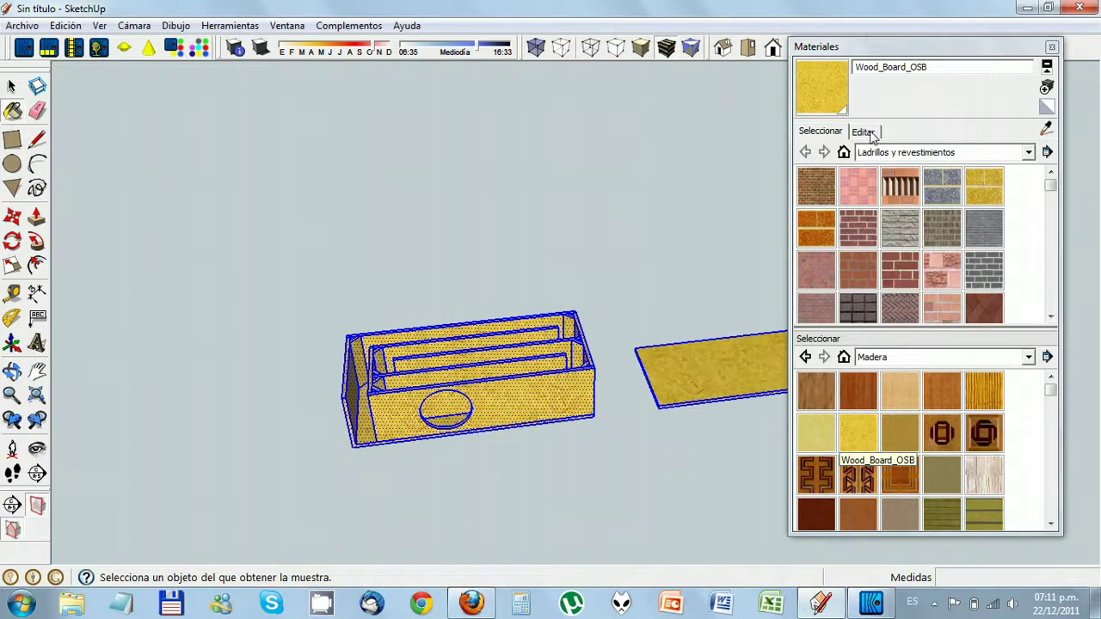
pyautogui.click(917, 50)
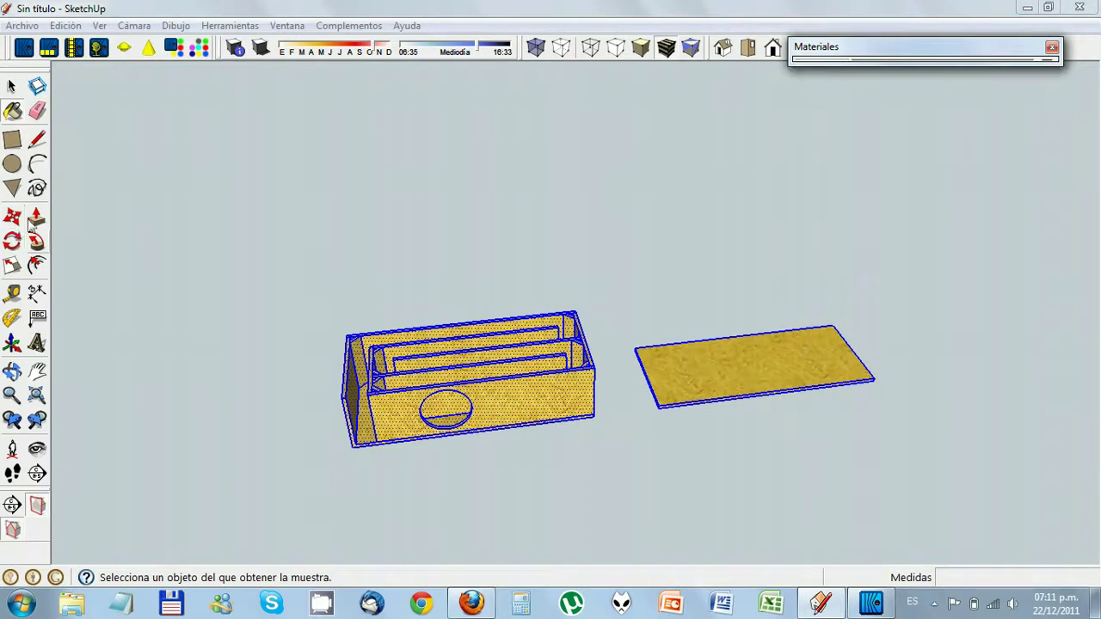
pyautogui.click(16, 88)
pyautogui.click(196, 307)
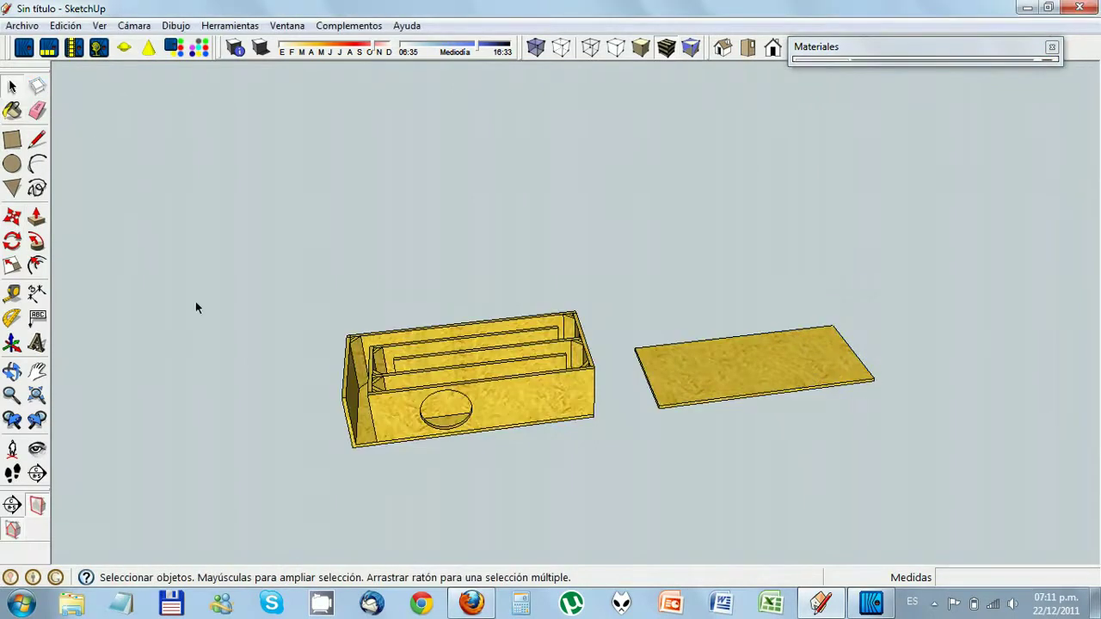
pyautogui.moveTo(271, 470); pyautogui.dragTo(295, 440, button='middle')
pyautogui.scroll(2, 295, 441)
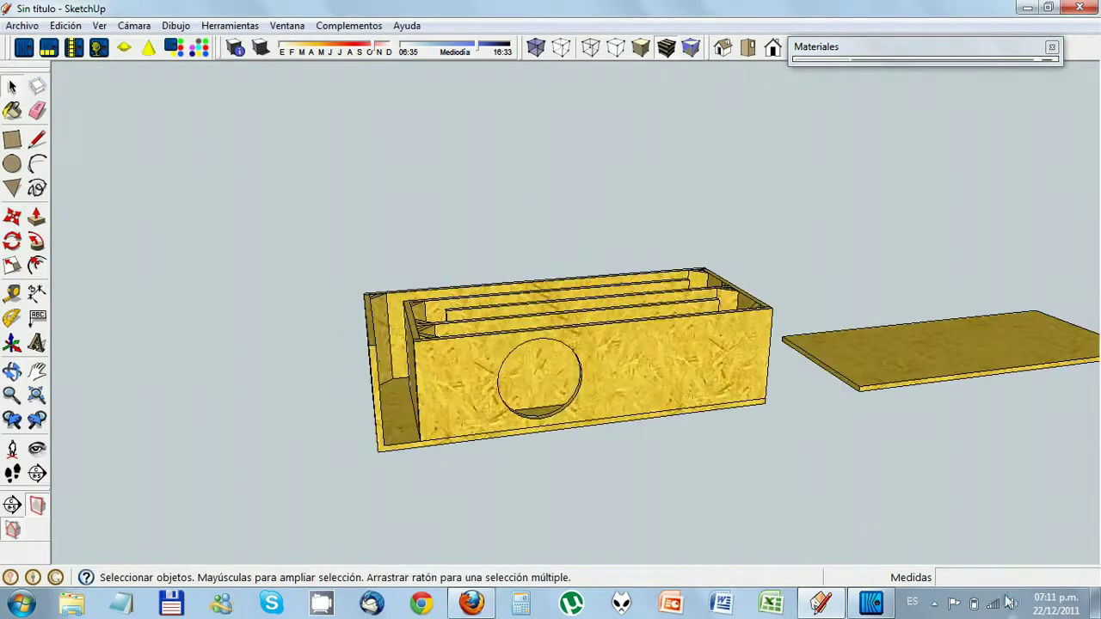
pyautogui.click(935, 603)
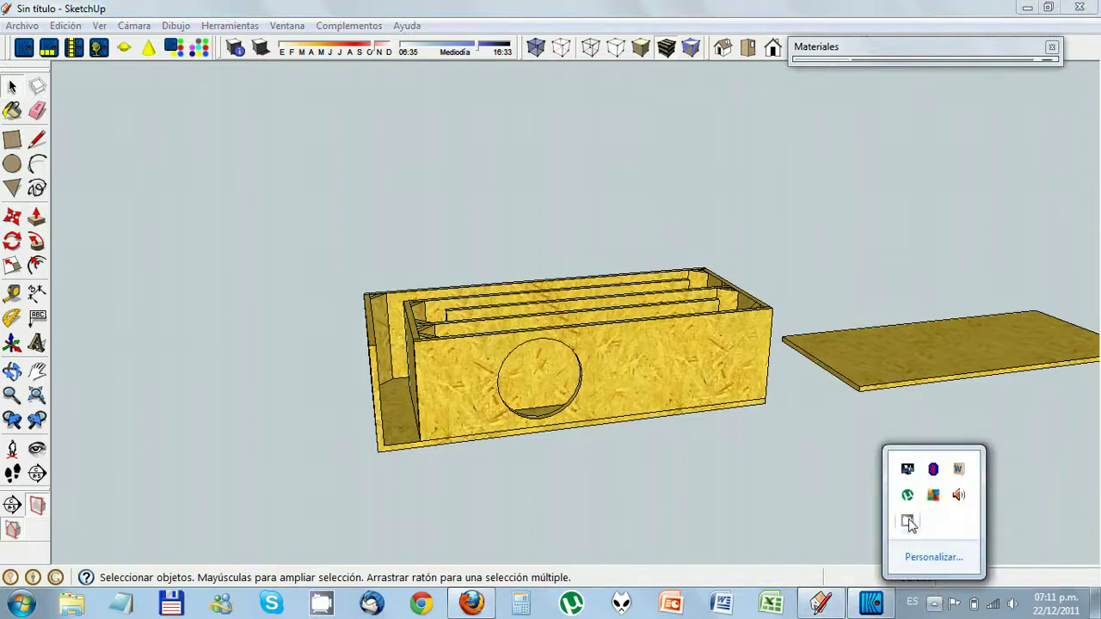
pyautogui.click(909, 522)
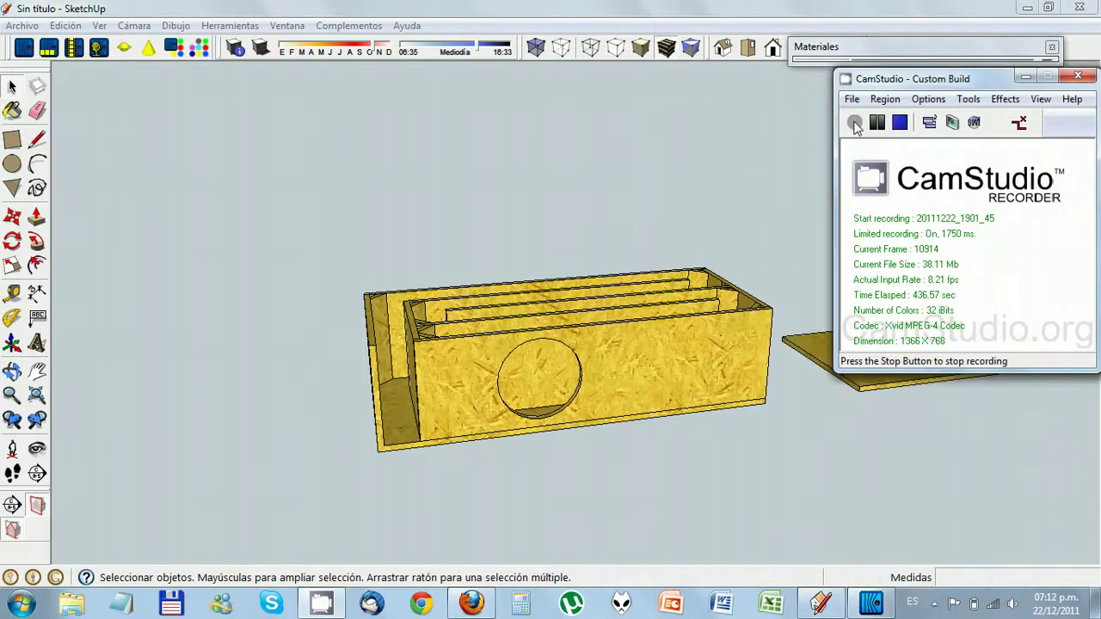
pyautogui.click(1025, 76)
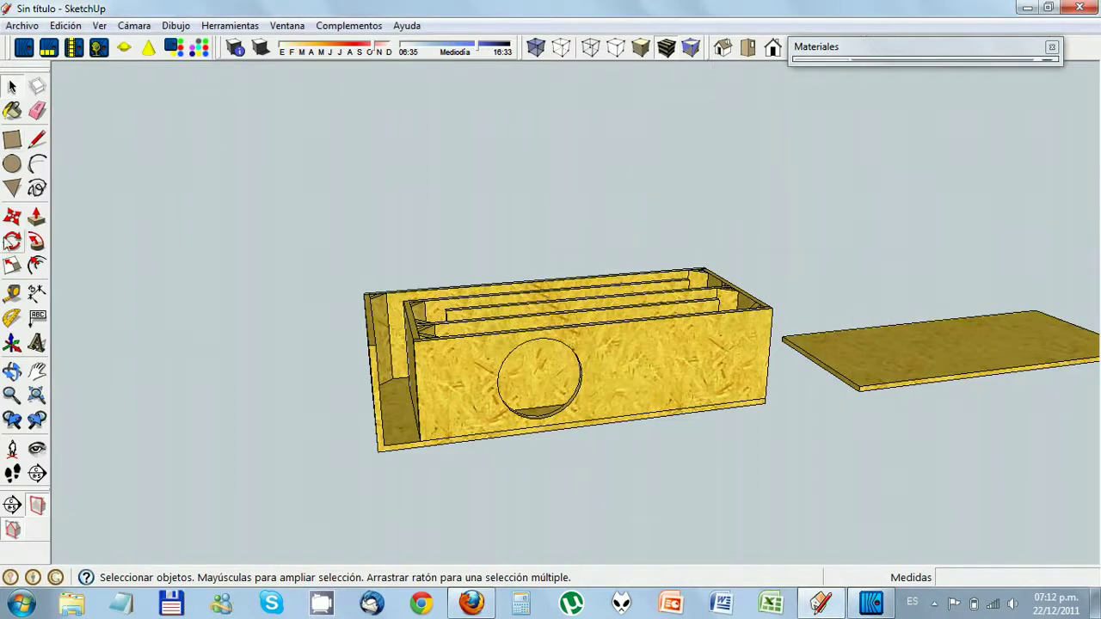
# Examine the box's folded internal channels and corner braces from above and from an angle
pyautogui.click(36, 370)
pyautogui.moveTo(474, 336); pyautogui.dragTo(314, 293)
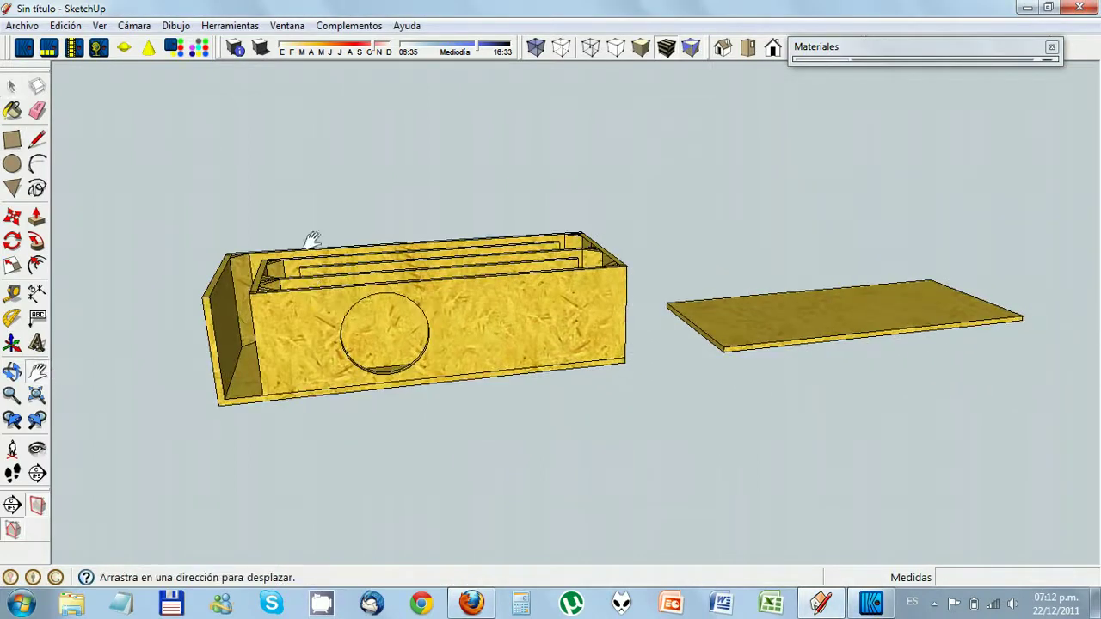
pyautogui.press('o')
pyautogui.moveTo(309, 227); pyautogui.dragTo(325, 393)
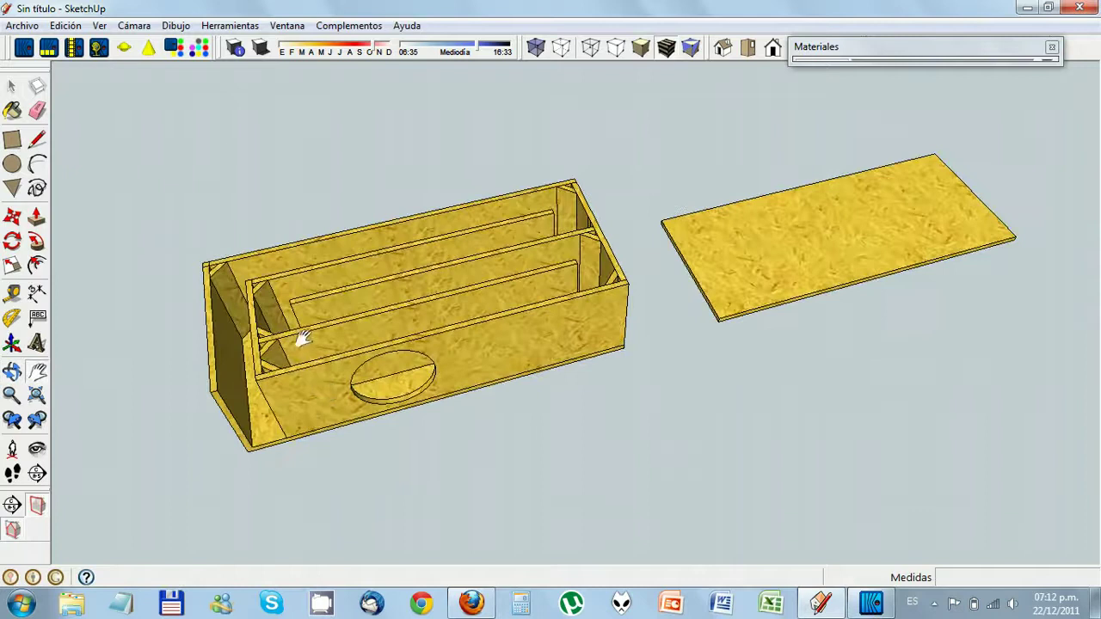
pyautogui.press('F2')
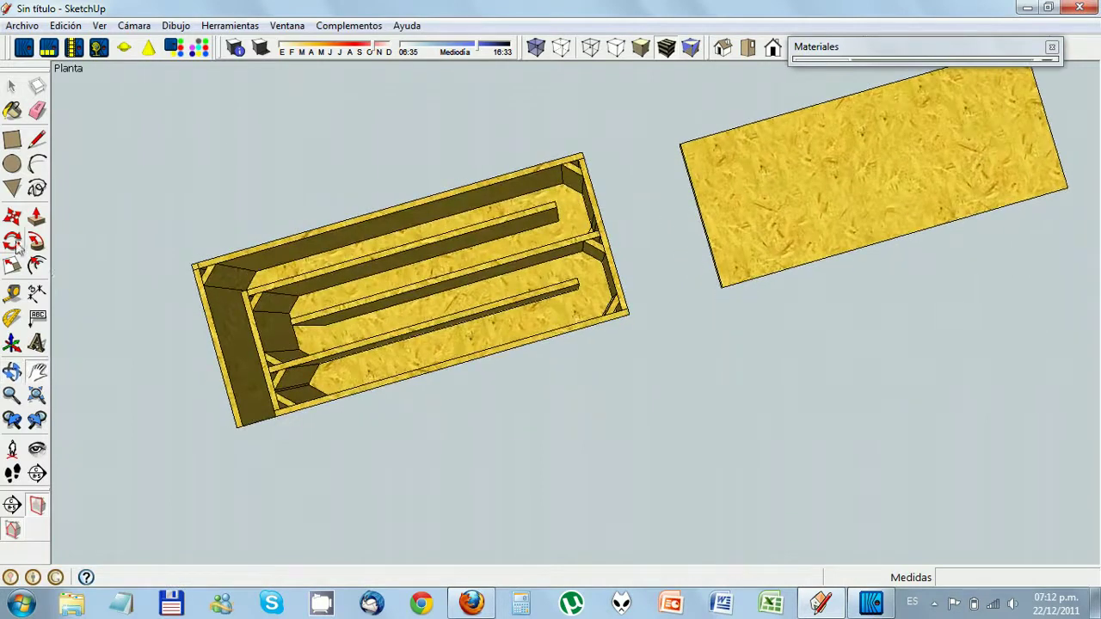
pyautogui.click(37, 370)
pyautogui.moveTo(238, 370); pyautogui.dragTo(423, 369)
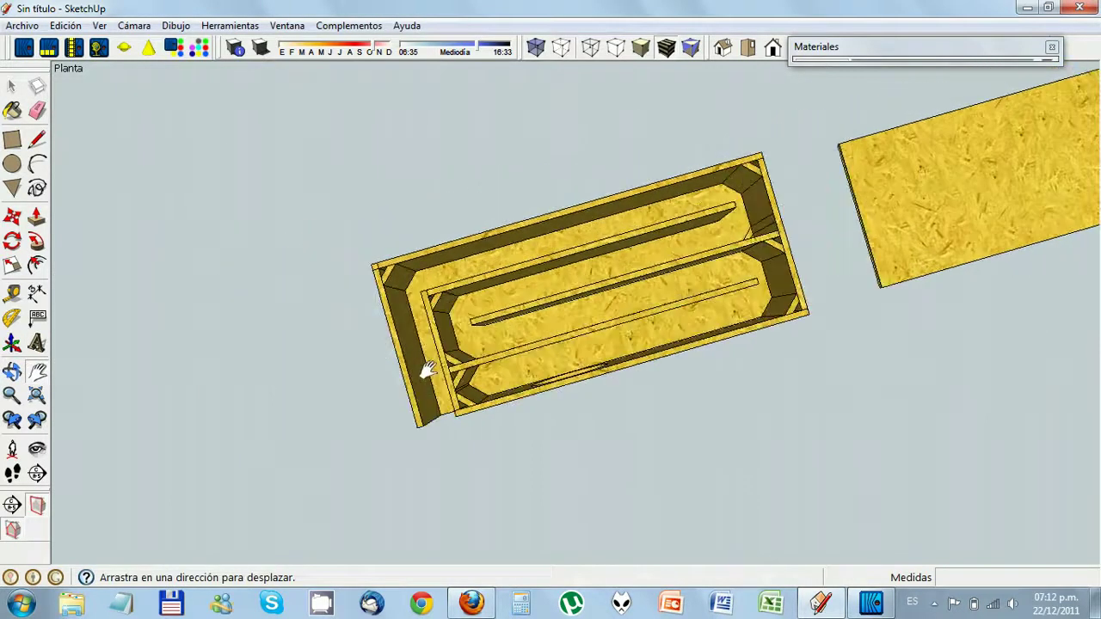
pyautogui.press('o')
pyautogui.moveTo(909, 336); pyautogui.dragTo(835, 359)
pyautogui.press('h')
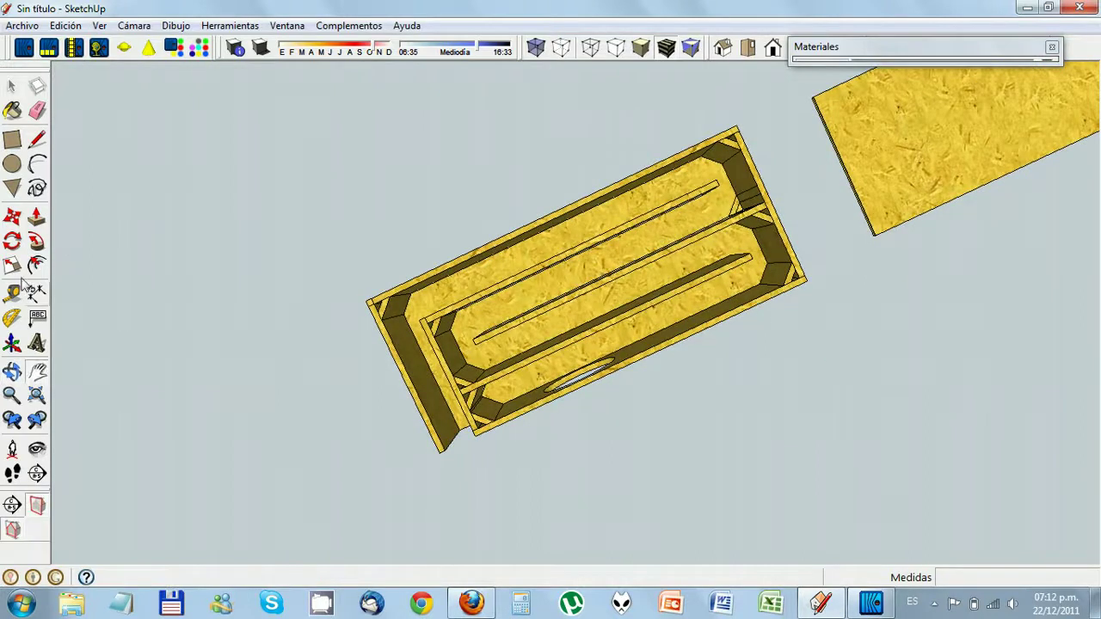
# Pull the low corner brace between the middle partition and the closed end wall up 300 mm
pyautogui.click(37, 219)
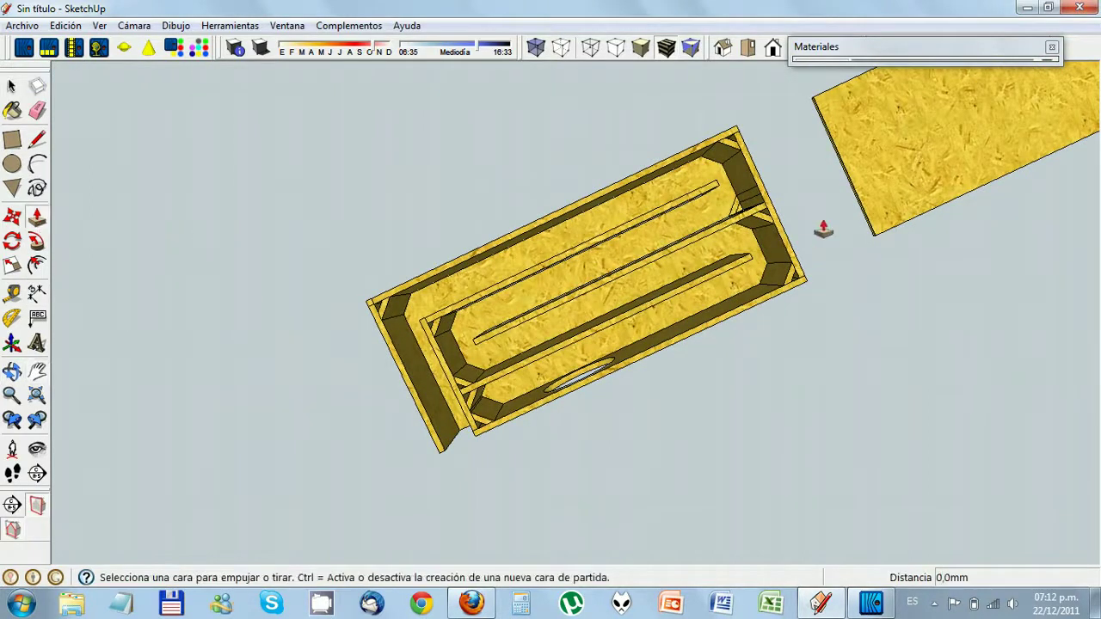
pyautogui.click(736, 211)
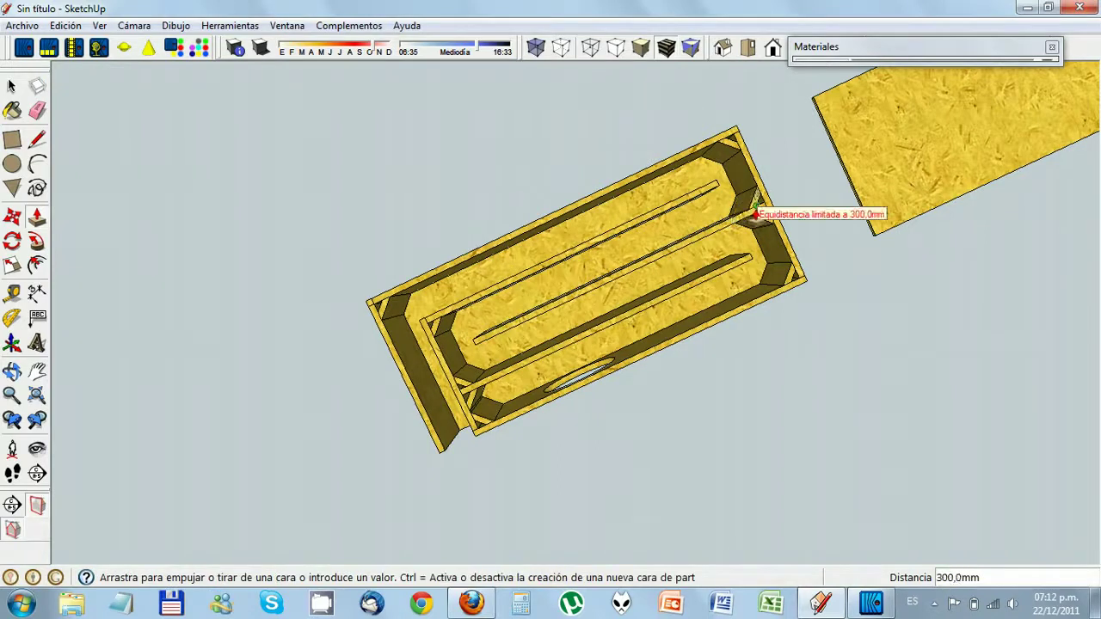
pyautogui.click(770, 244)
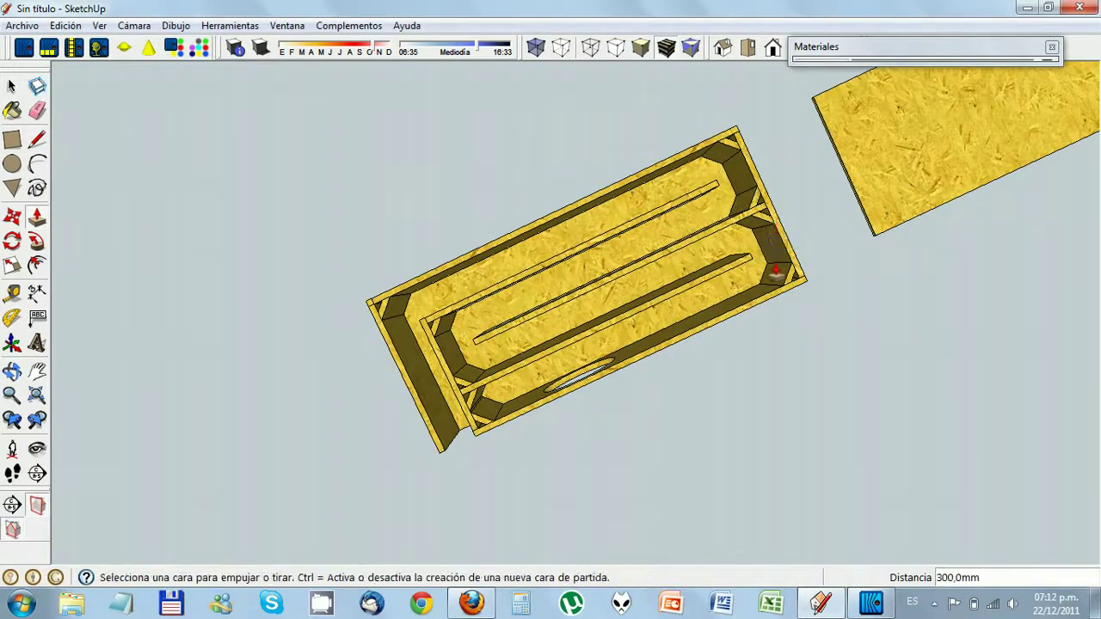
pyautogui.click(12, 88)
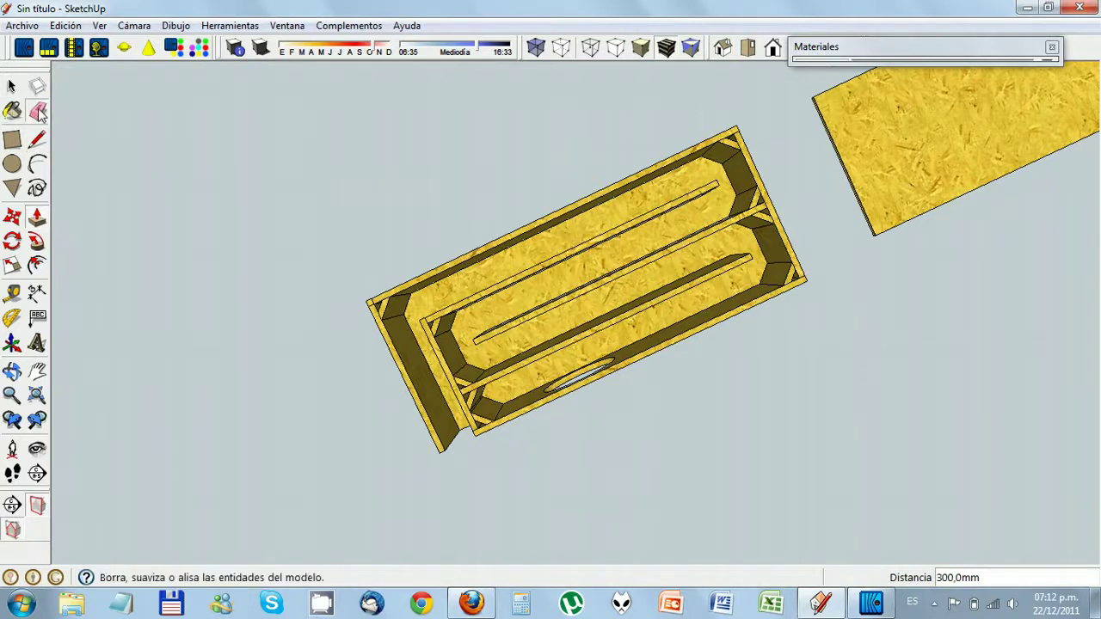
# Inspect the partitions and corner braces near the opening up close, and the whole box with its loose board
pyautogui.click(37, 110)
pyautogui.scroll(2, 379, 306)
pyautogui.scroll(2, 379, 303)
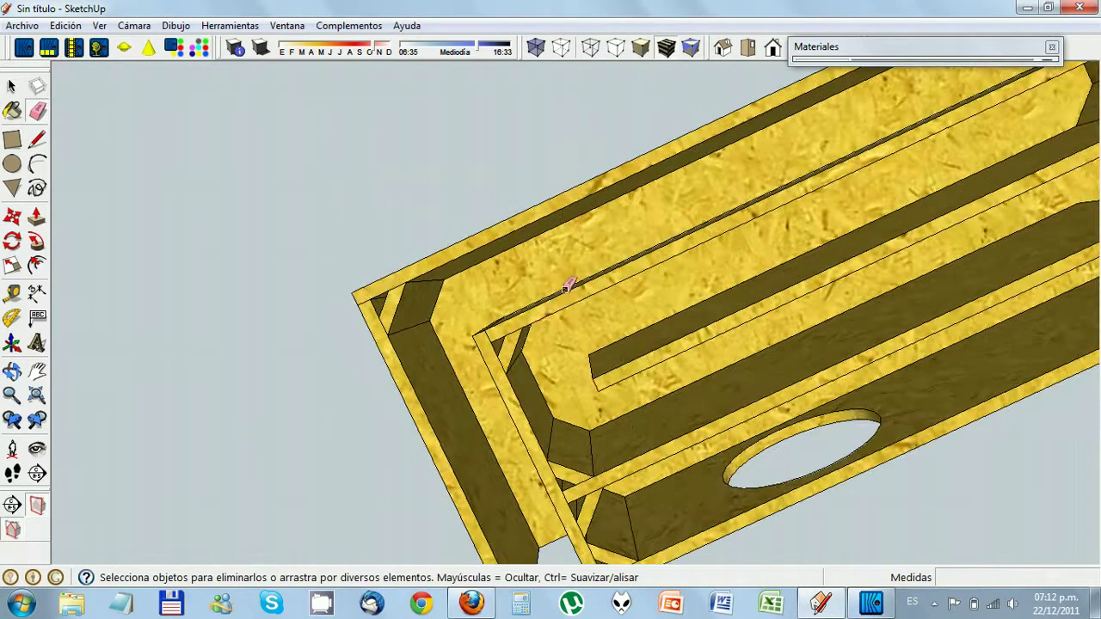
pyautogui.scroll(-3, 705, 250)
pyautogui.moveTo(750, 366); pyautogui.dragTo(748, 168, button='middle')
pyautogui.click(37, 371)
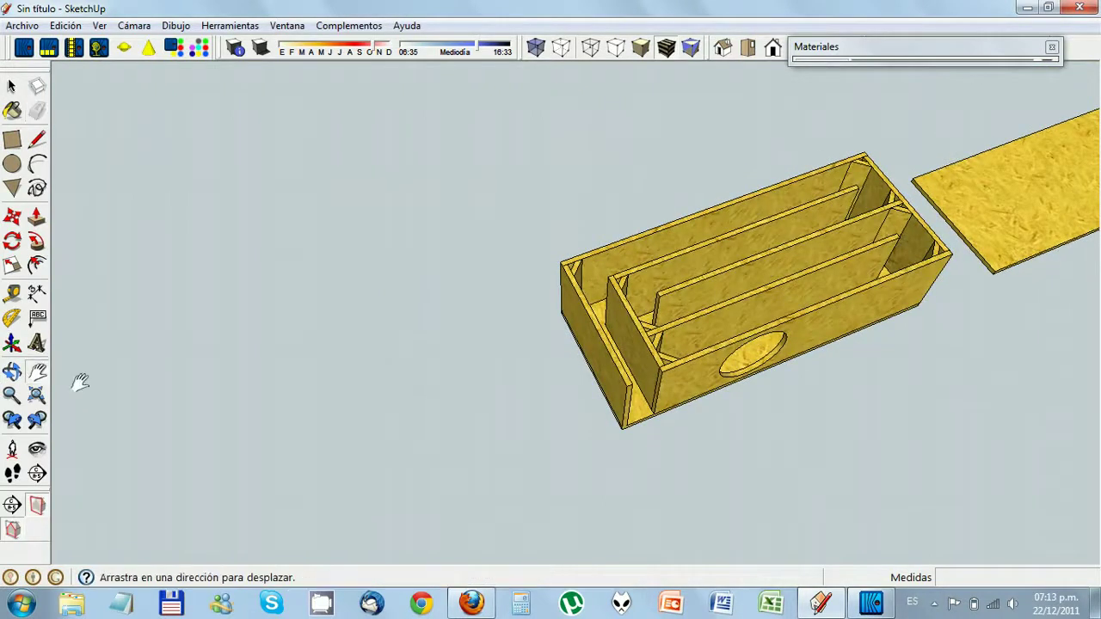
pyautogui.moveTo(478, 486); pyautogui.dragTo(285, 411)
pyautogui.moveTo(659, 308); pyautogui.dragTo(585, 411)
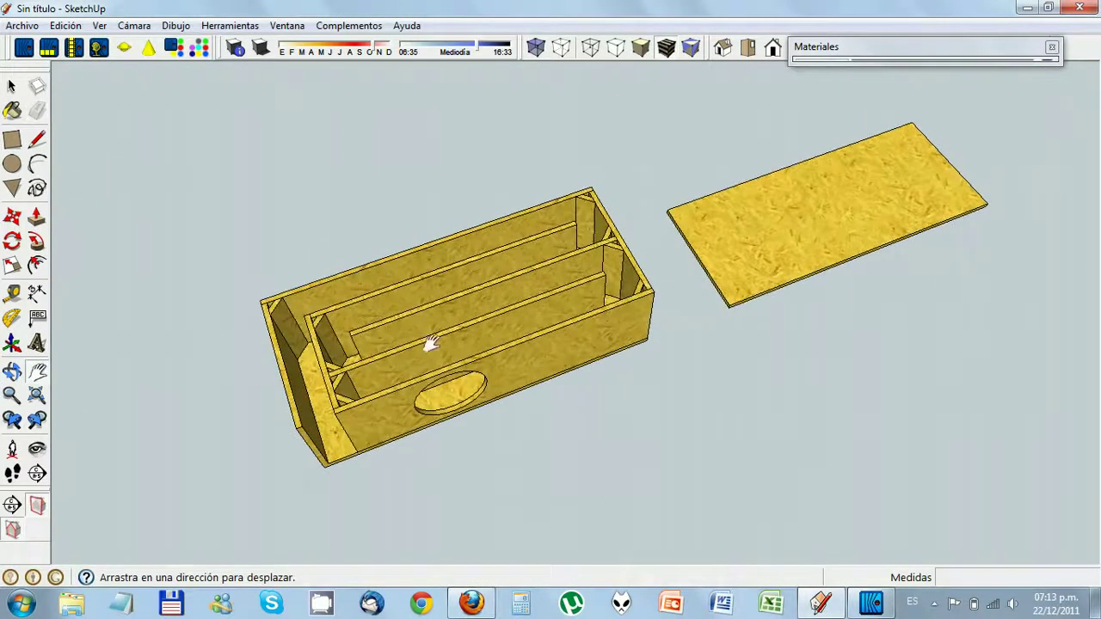
# Raise the loose OSB board about 369 mm so it sits higher beside the box
pyautogui.click(12, 86)
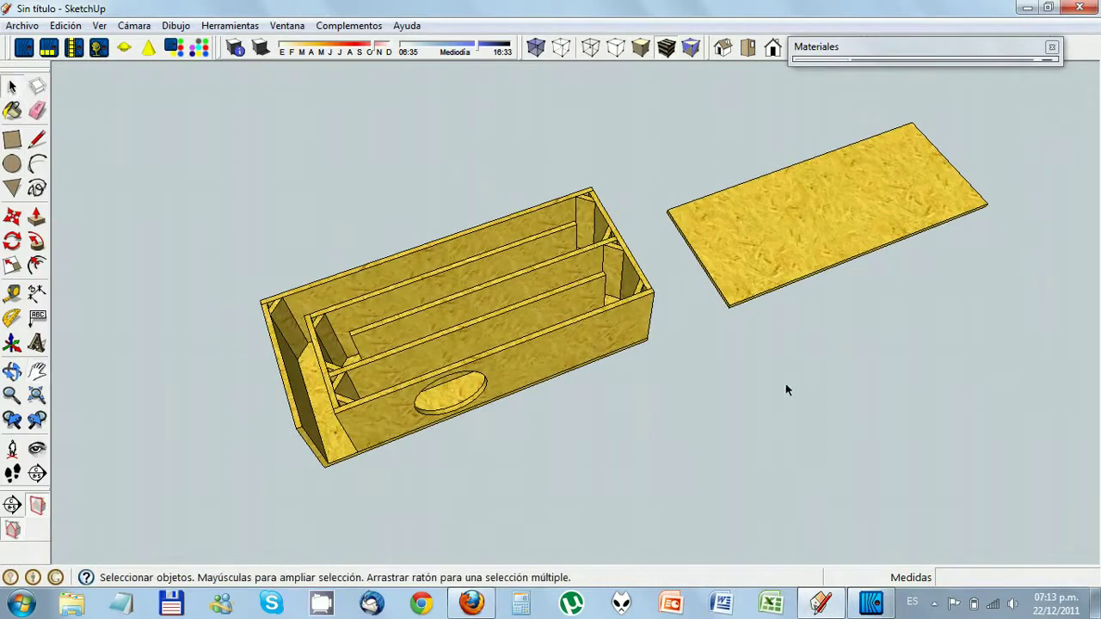
pyautogui.moveTo(785, 390); pyautogui.dragTo(782, 197, button='middle')
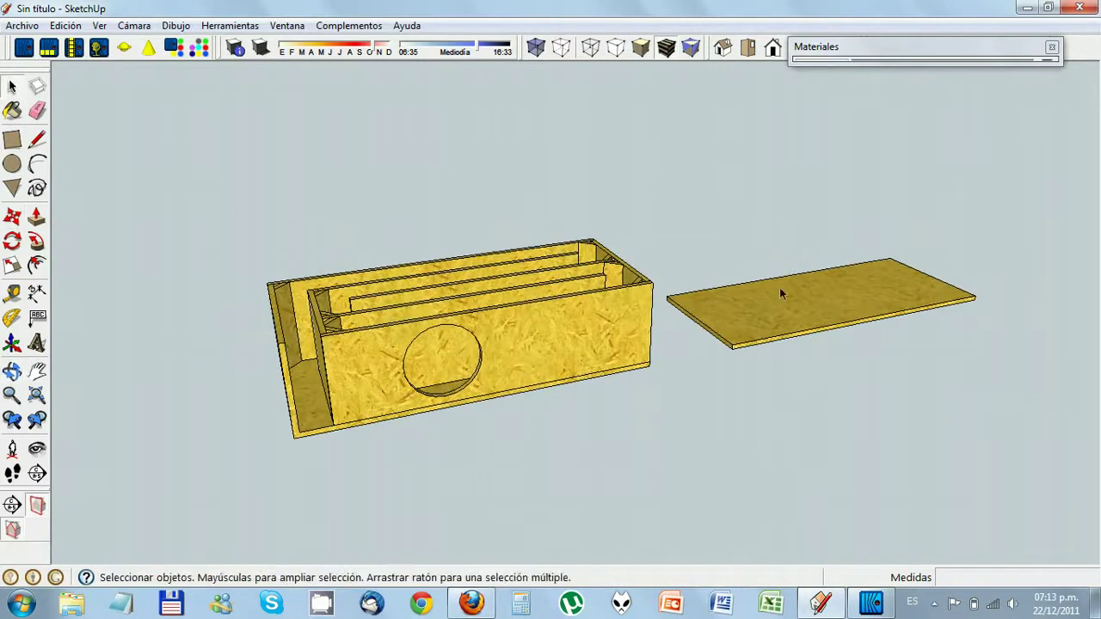
pyautogui.click(13, 218)
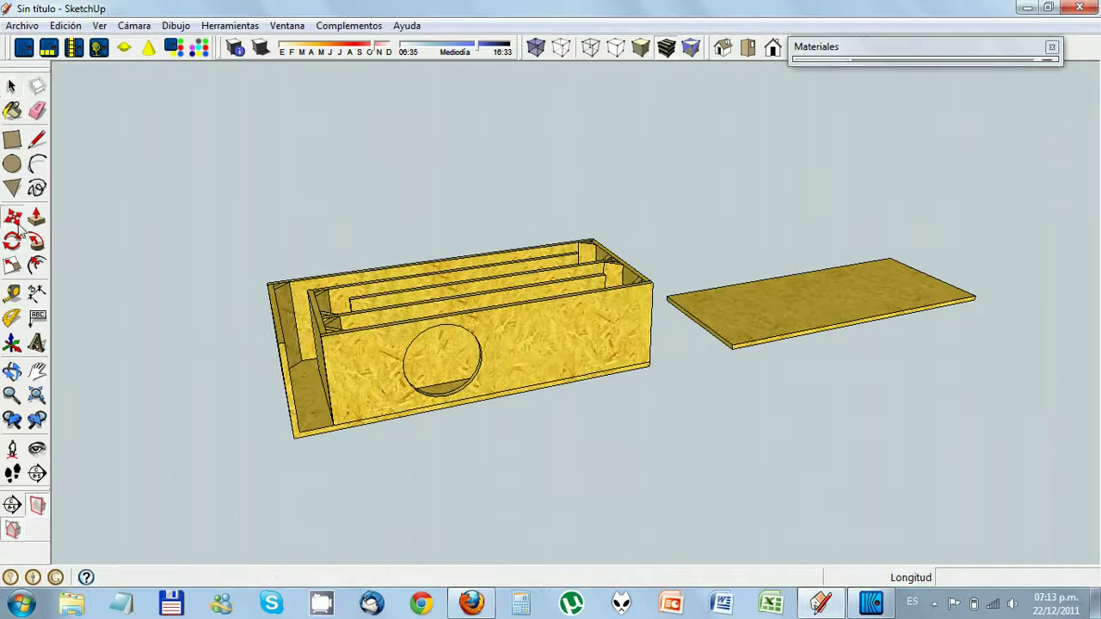
pyautogui.click(752, 307)
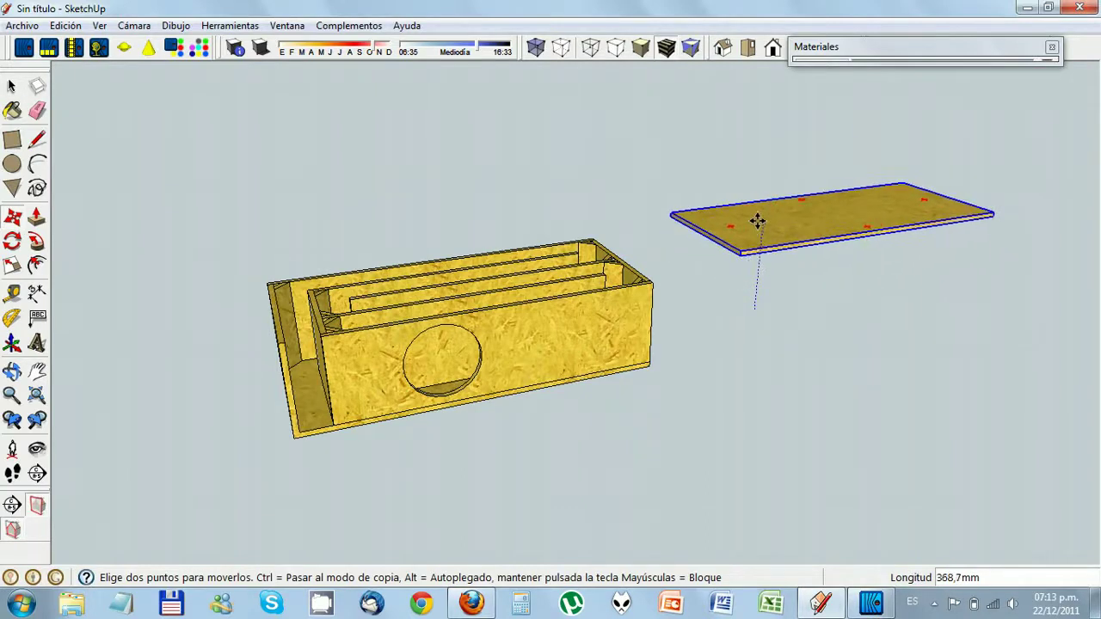
pyautogui.click(756, 220)
pyautogui.moveTo(794, 326); pyautogui.dragTo(660, 267, button='middle')
pyautogui.press('space')
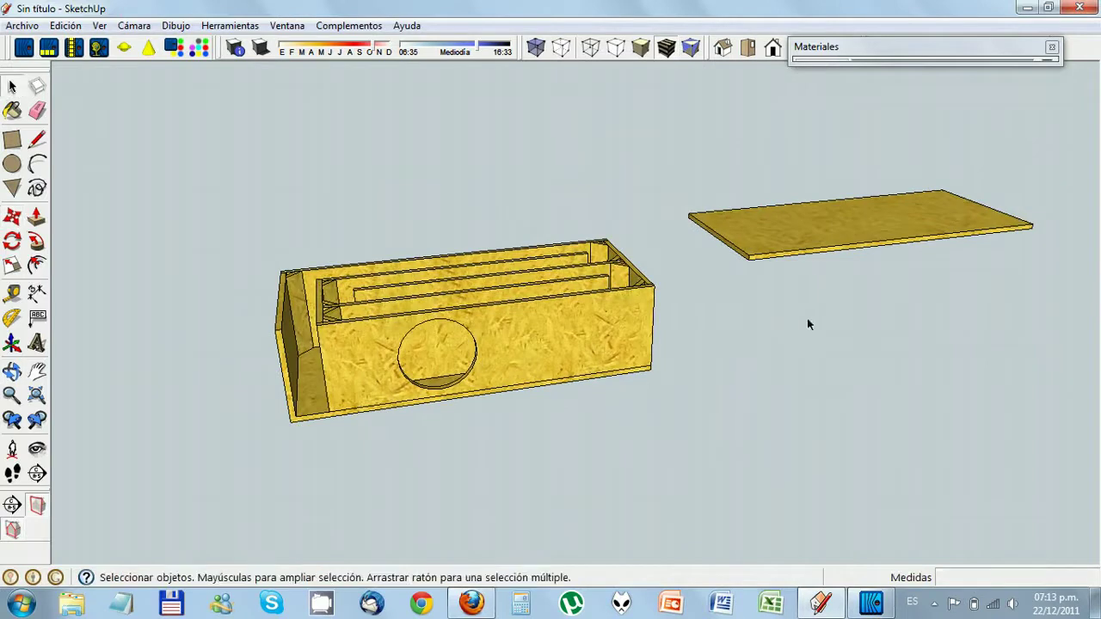
# Store the raised board's location as Position 1 with Proper Animation
pyautogui.rightClick(804, 245)
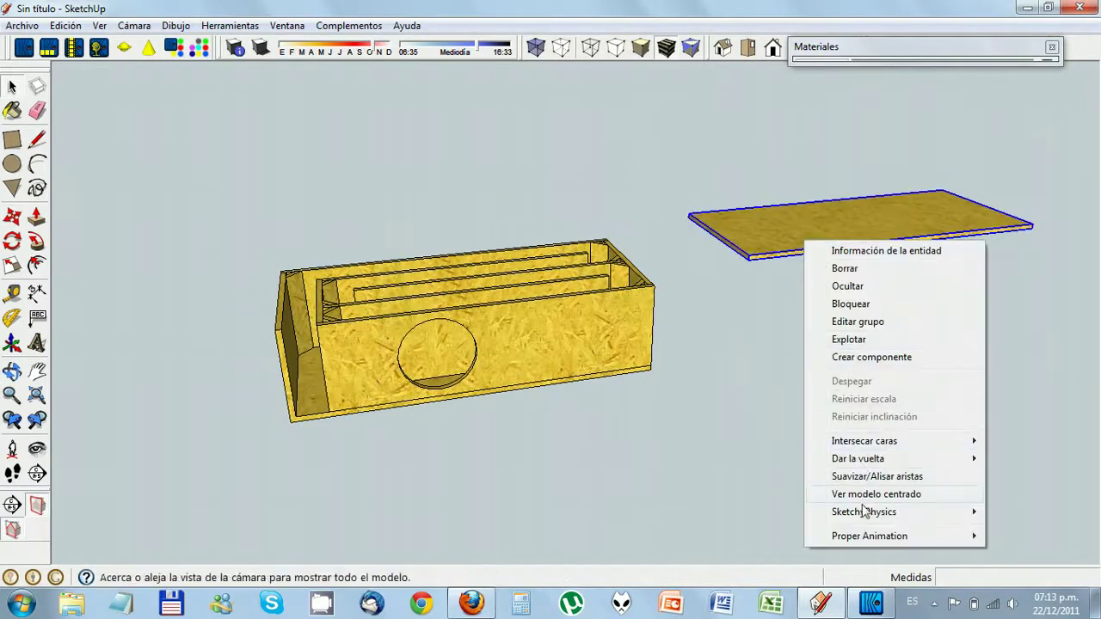
pyautogui.moveTo(872, 537)
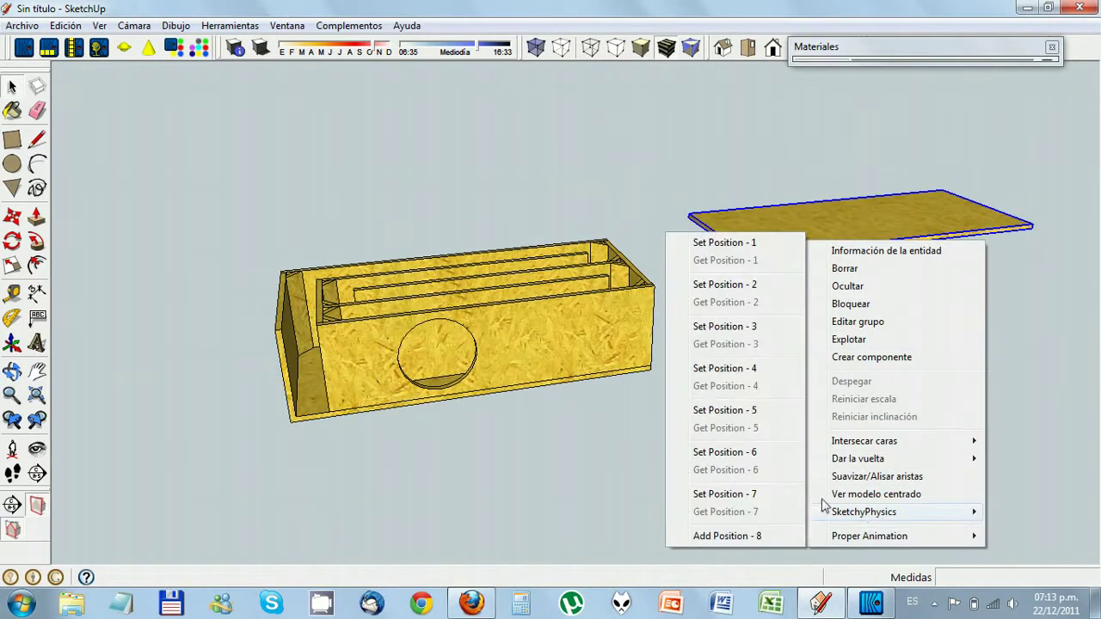
pyautogui.click(725, 244)
# Move the selected board from beside the box to just above its open top
pyautogui.click(12, 217)
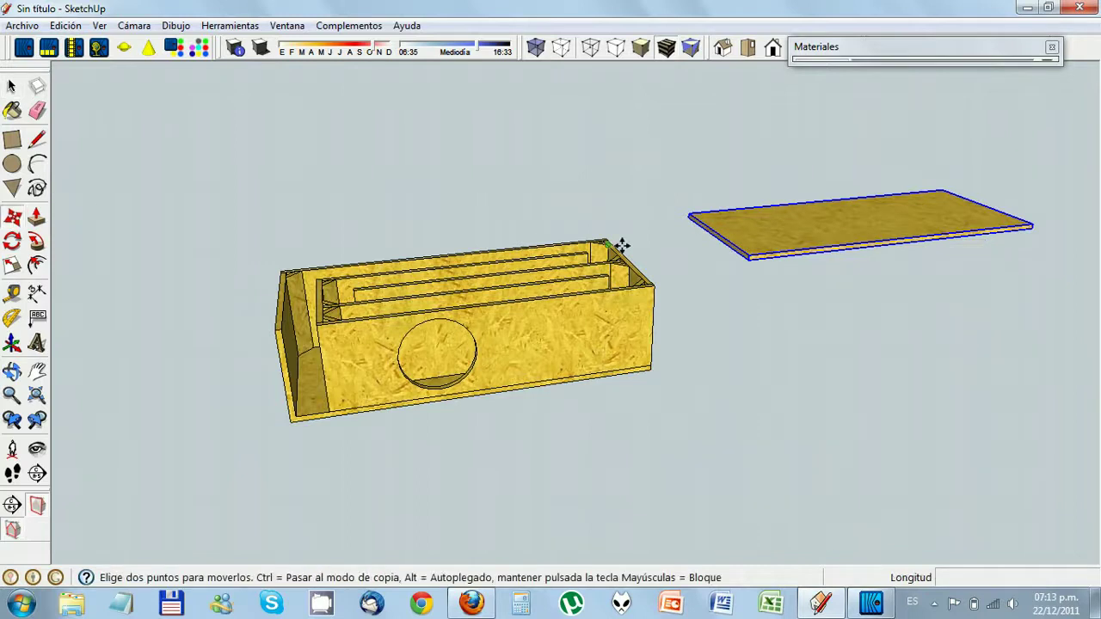
pyautogui.scroll(4, 745, 262)
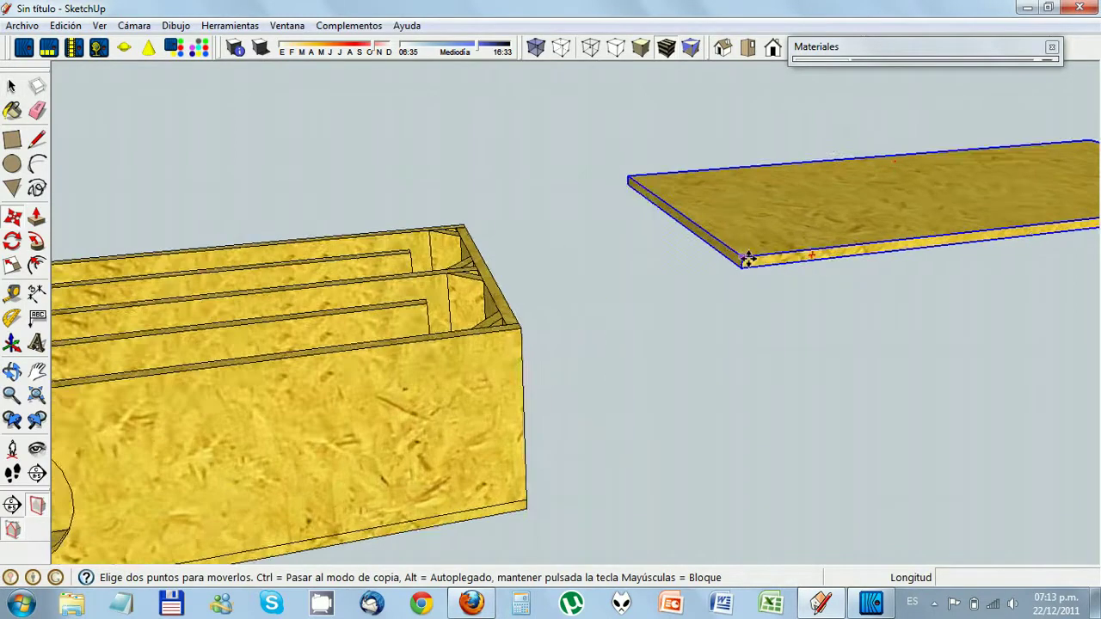
pyautogui.scroll(-3, 745, 256)
pyautogui.click(767, 230)
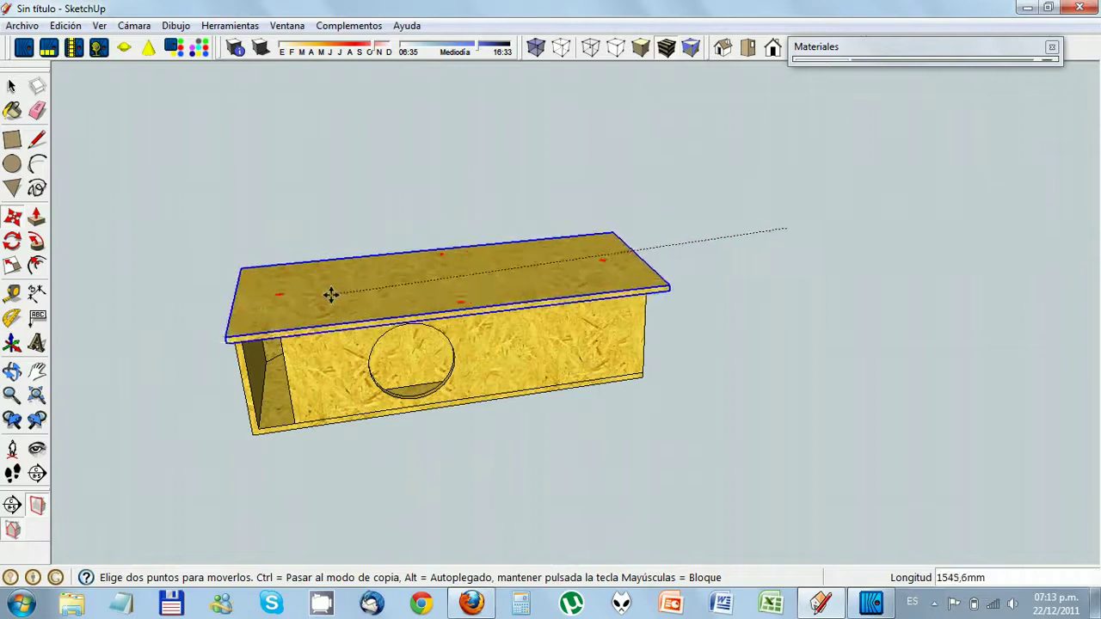
pyautogui.click(206, 352)
pyautogui.moveTo(206, 352); pyautogui.dragTo(243, 315, button='middle')
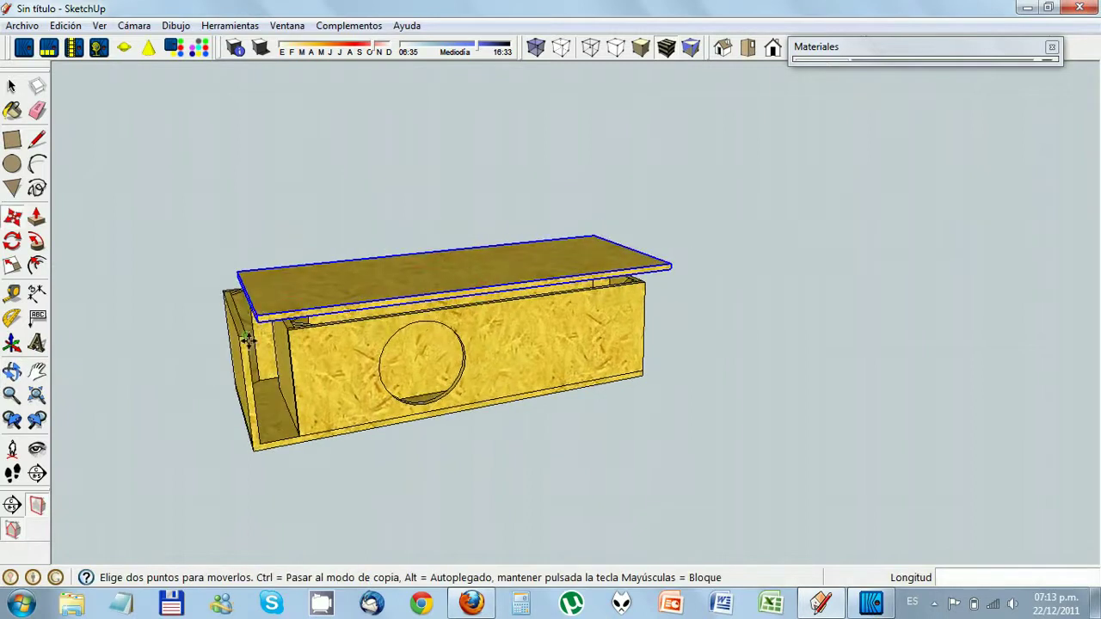
# Move the board by its lower front corner onto the matching top corner of the box's end wall, closing the box
pyautogui.scroll(3, 281, 293)
pyautogui.scroll(2, 281, 293)
pyautogui.click(278, 293)
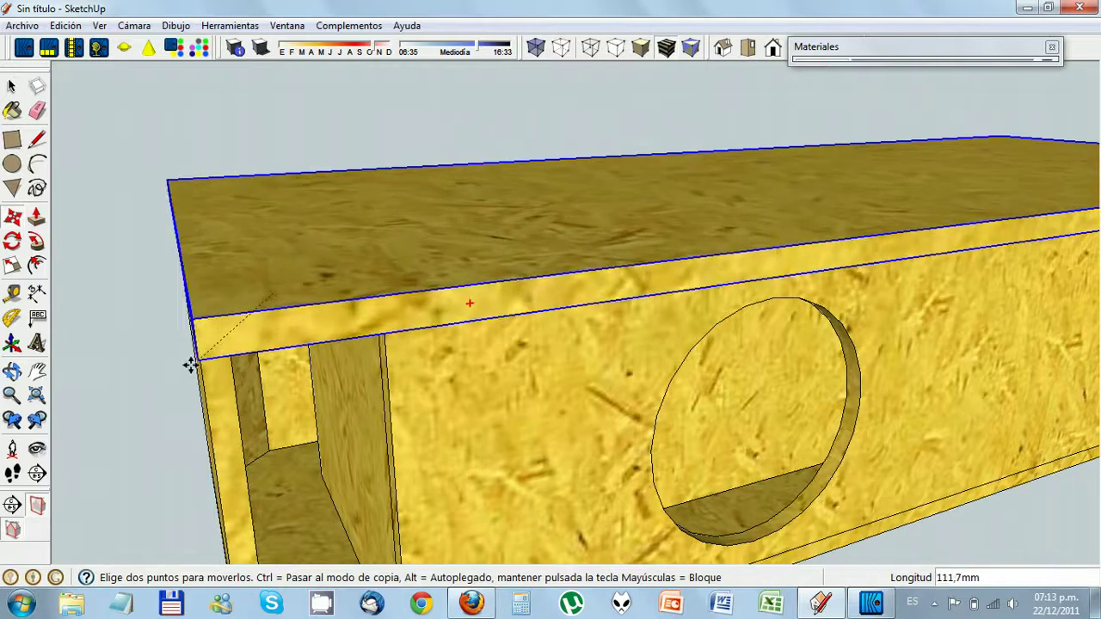
pyautogui.moveTo(192, 364); pyautogui.dragTo(184, 318, button='middle')
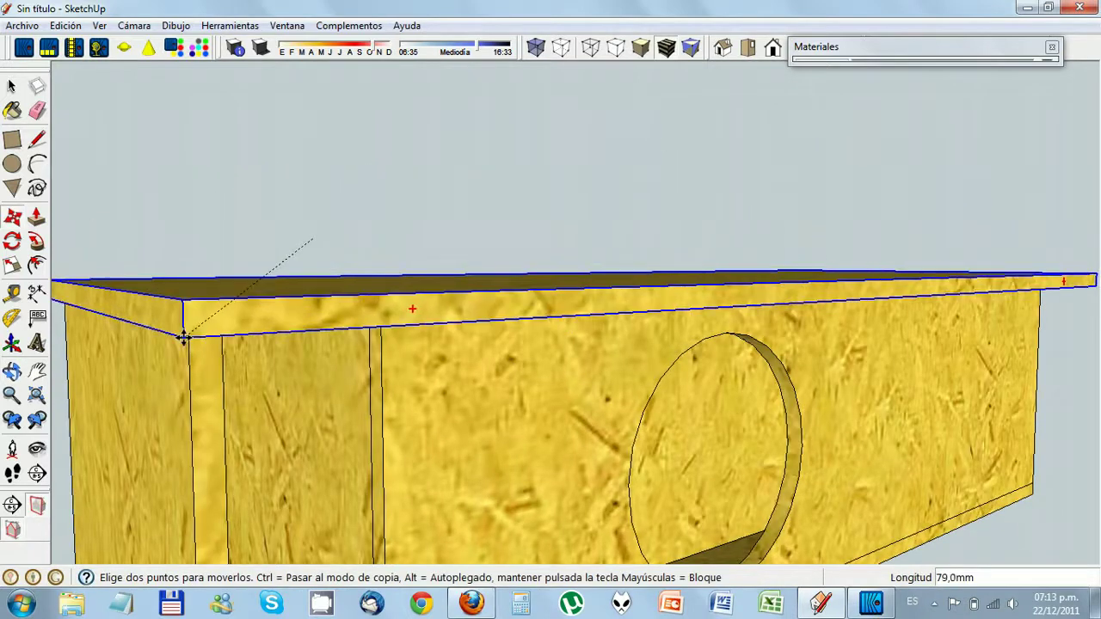
pyautogui.scroll(3, 189, 335)
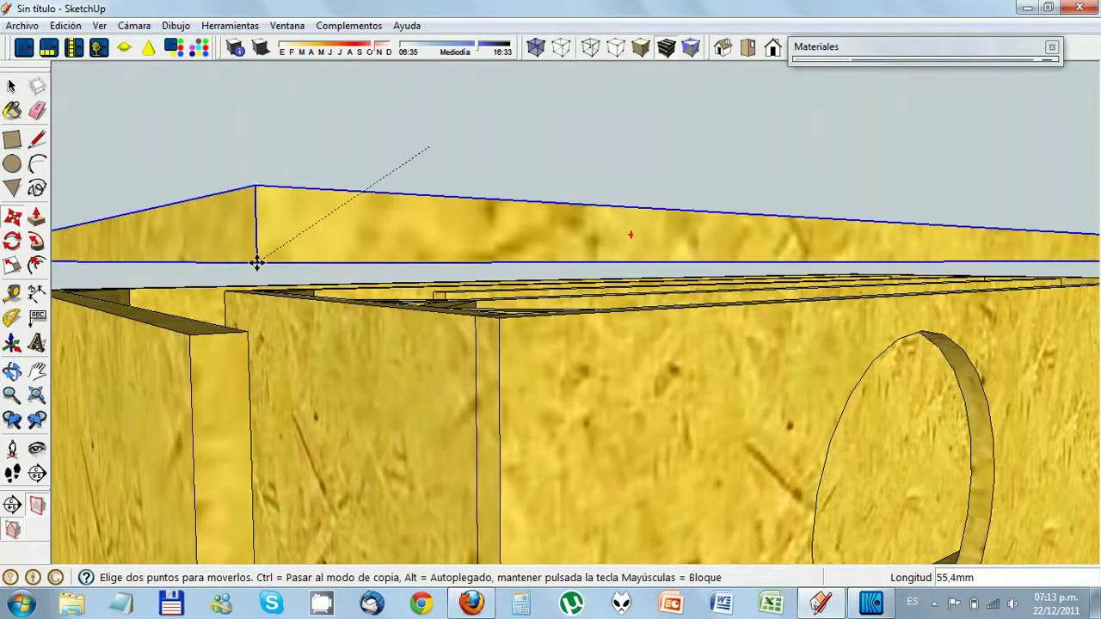
pyautogui.moveTo(255, 261); pyautogui.dragTo(197, 427, button='middle')
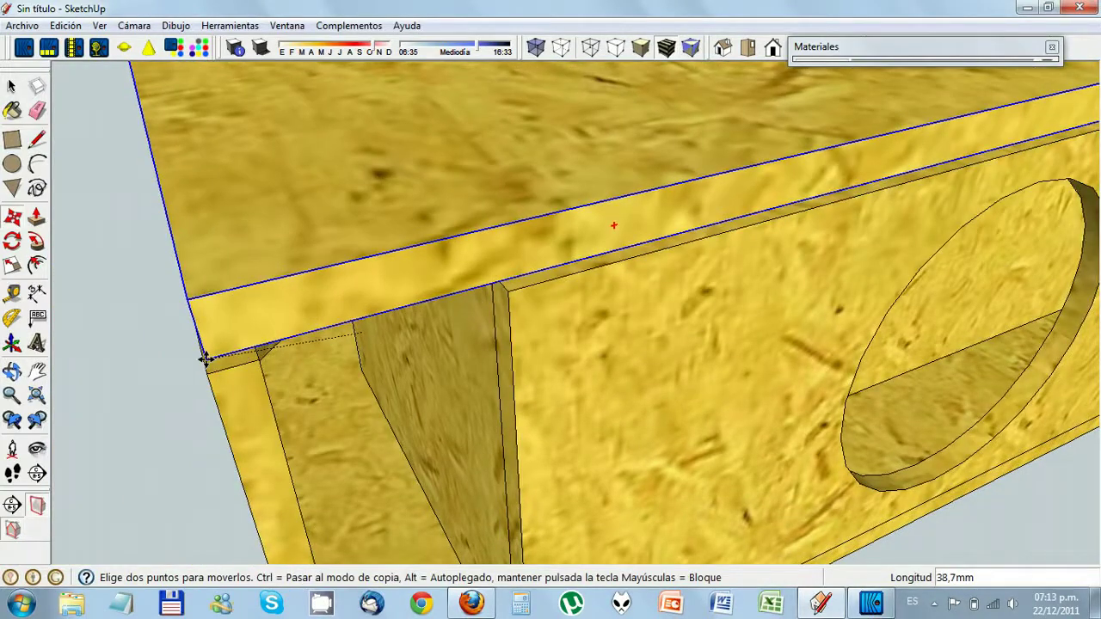
pyautogui.moveTo(207, 424); pyautogui.dragTo(370, 270, button='middle')
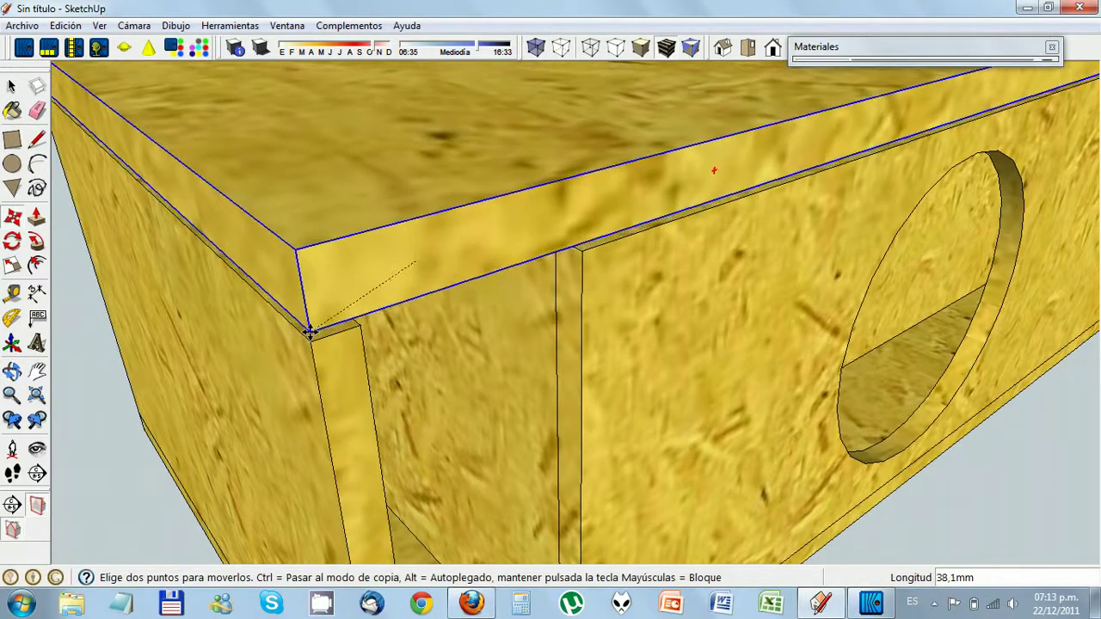
pyautogui.moveTo(310, 386); pyautogui.dragTo(415, 310, button='middle')
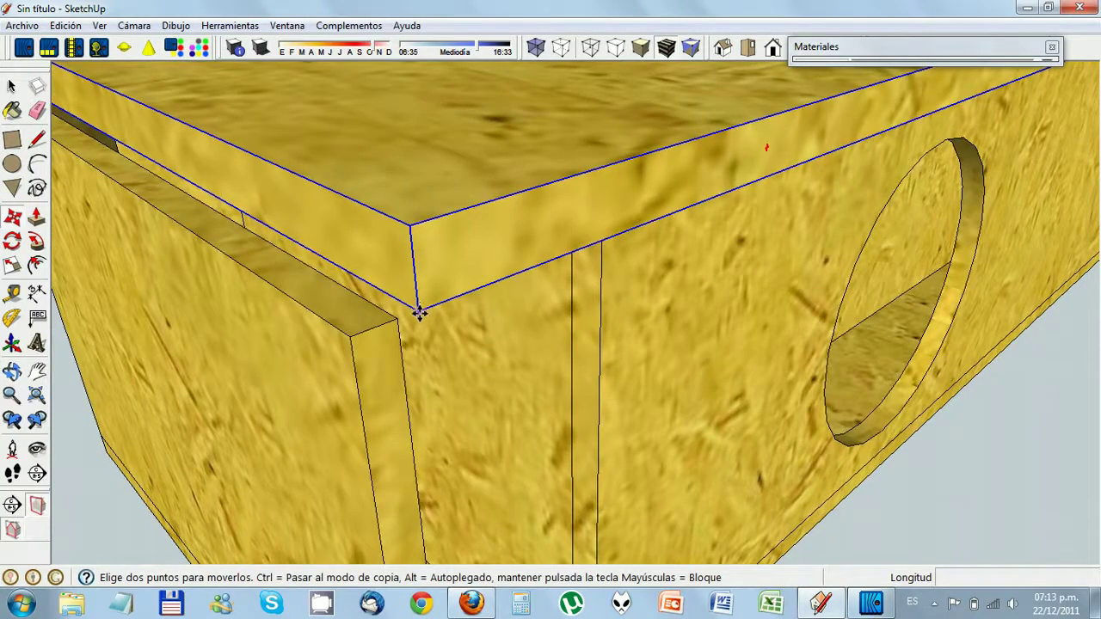
pyautogui.click(347, 335)
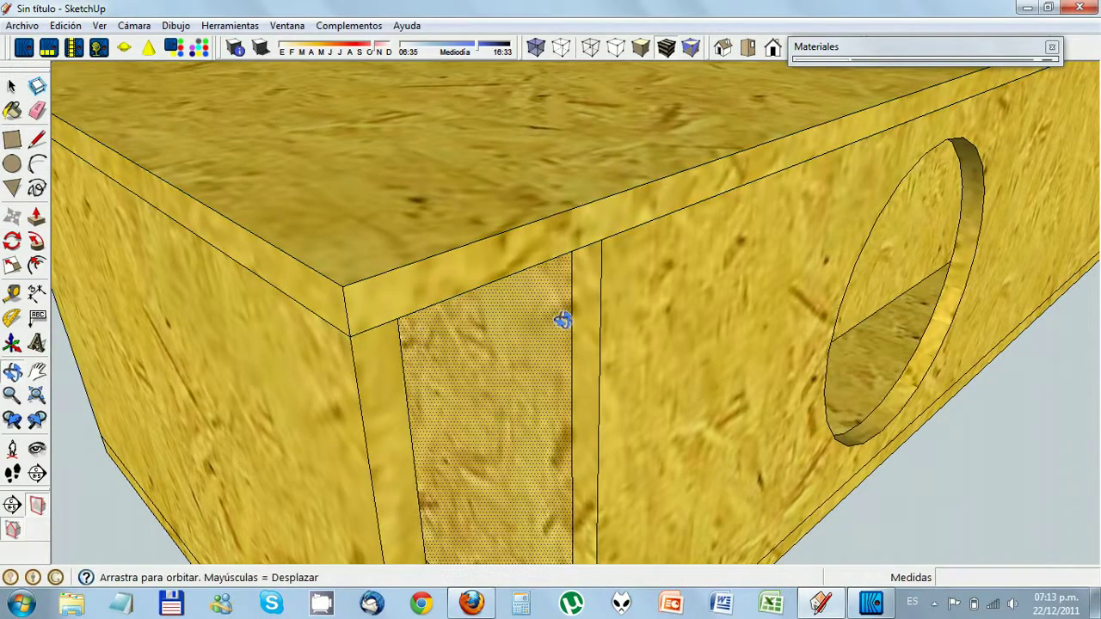
# Store the closed cover board's location as Position 2 with Proper Animation
pyautogui.moveTo(563, 317); pyautogui.dragTo(439, 318, button='middle')
pyautogui.scroll(-6, 440, 319)
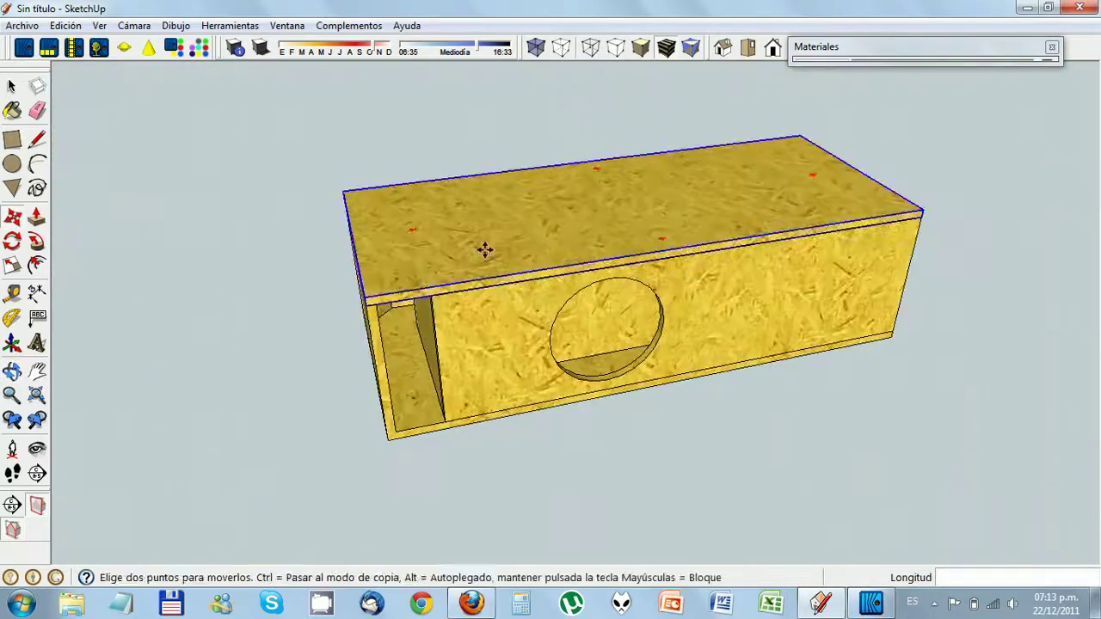
pyautogui.press('space')
pyautogui.rightClick(493, 227)
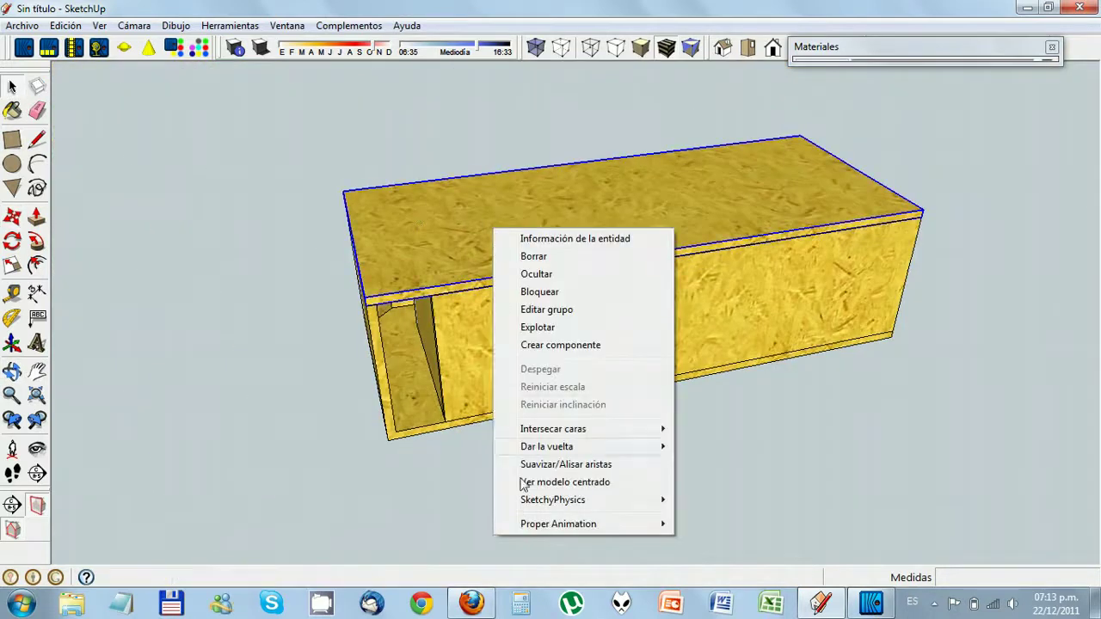
pyautogui.moveTo(593, 524)
pyautogui.click(745, 274)
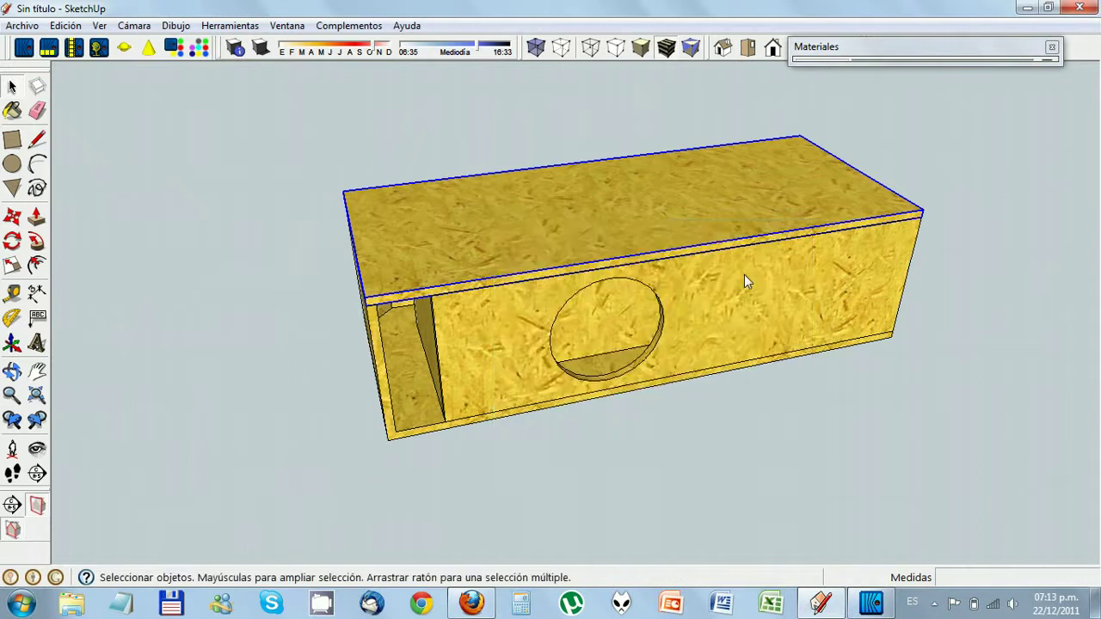
# Add two animation scenes, Escena 1 and Escena 2, from the current view of the closed box
pyautogui.click(66, 27)
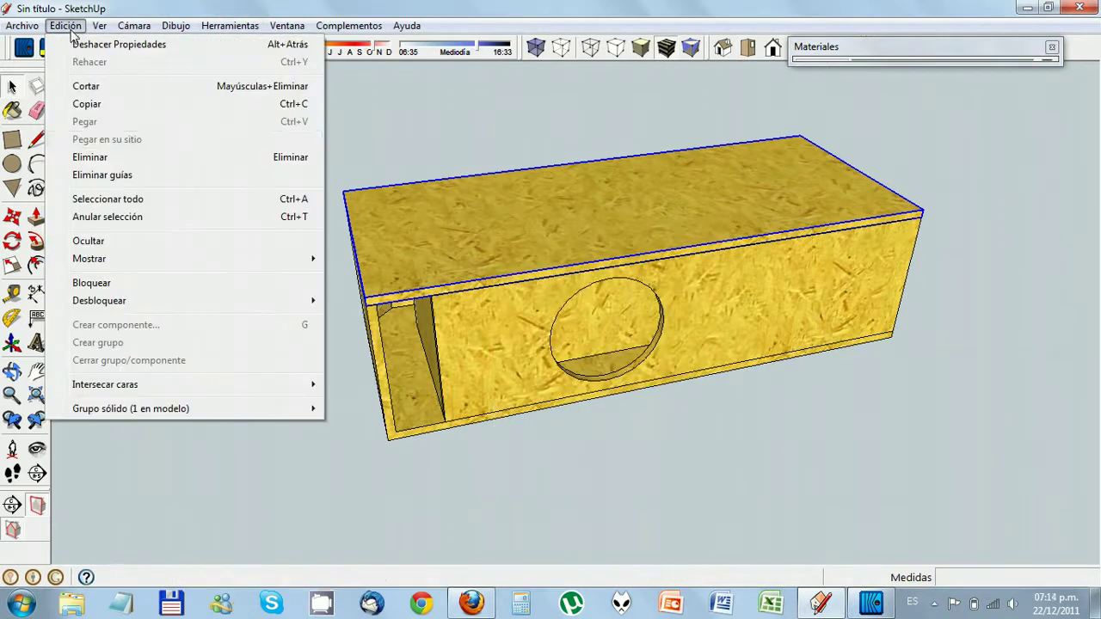
pyautogui.moveTo(139, 284)
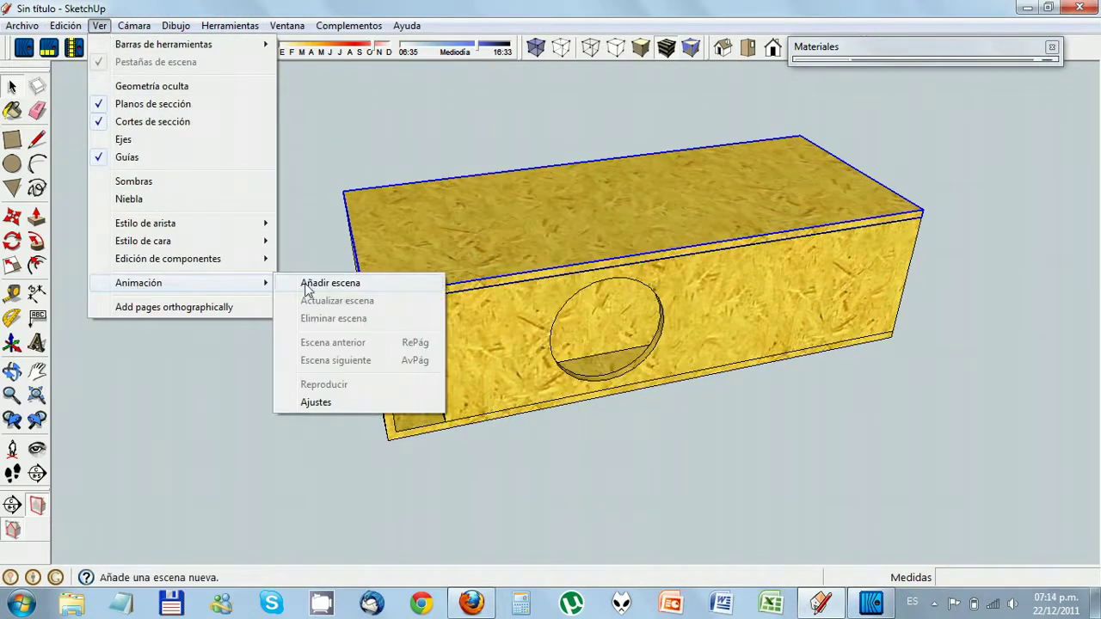
pyautogui.click(315, 278)
pyautogui.click(100, 27)
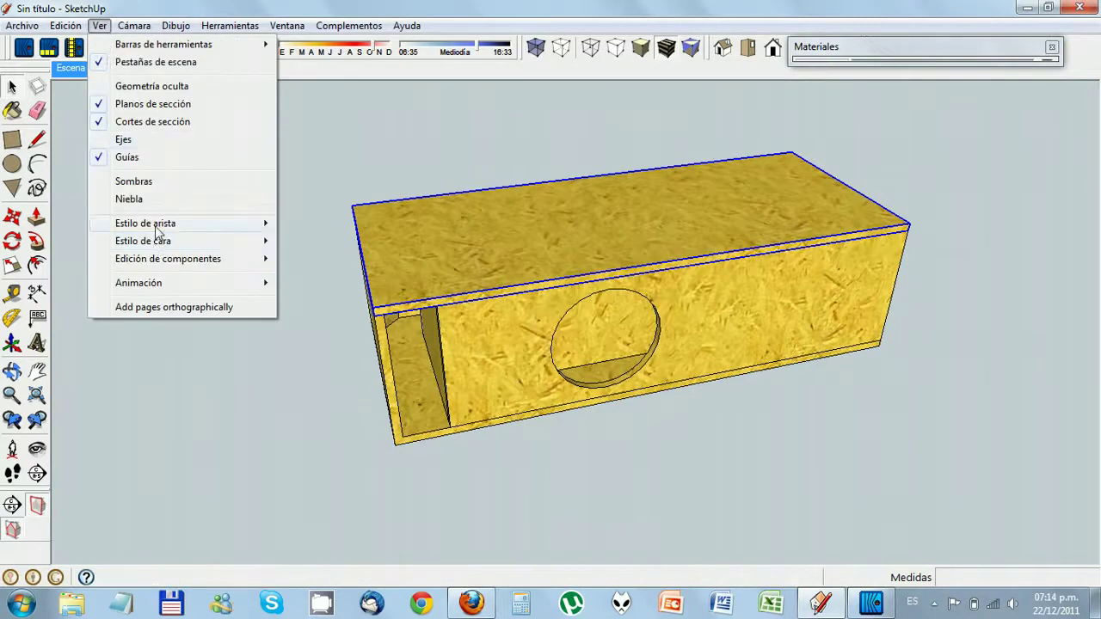
pyautogui.click(301, 283)
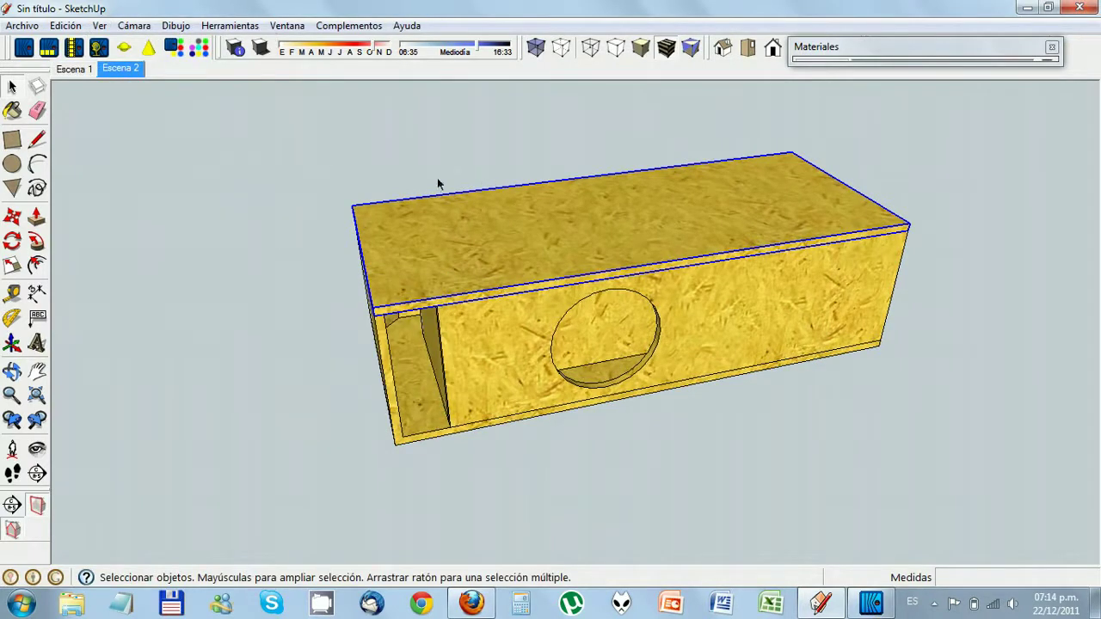
# Run the Proper Animation plugin command for the model and switch to Escena 1
pyautogui.moveTo(678, 207); pyautogui.dragTo(689, 246, button='middle')
pyautogui.click(337, 26)
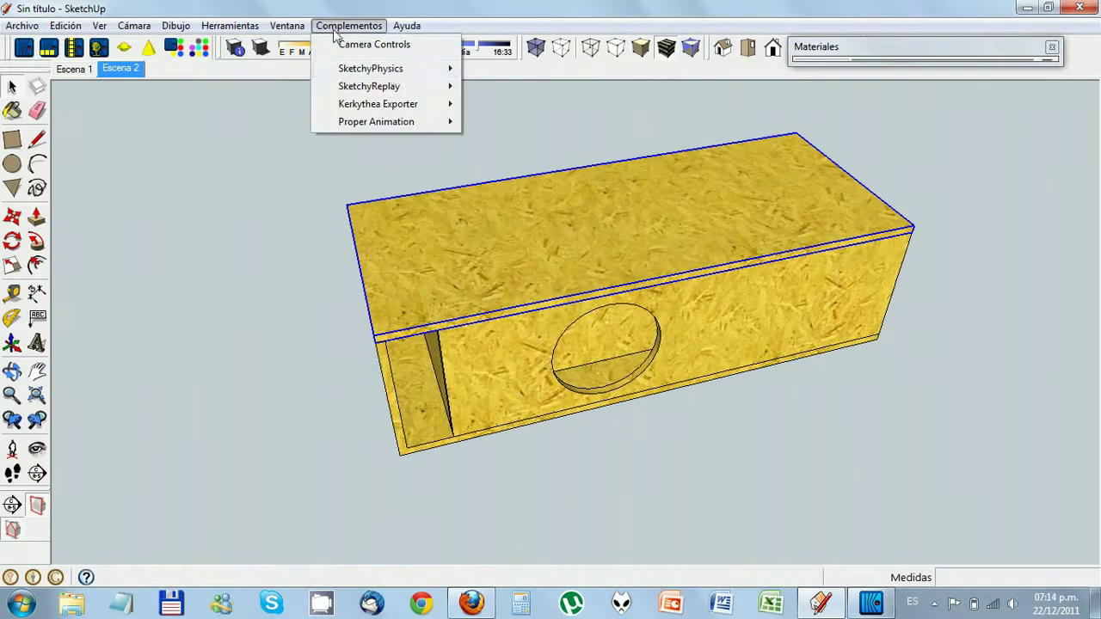
pyautogui.moveTo(398, 126)
pyautogui.click(496, 124)
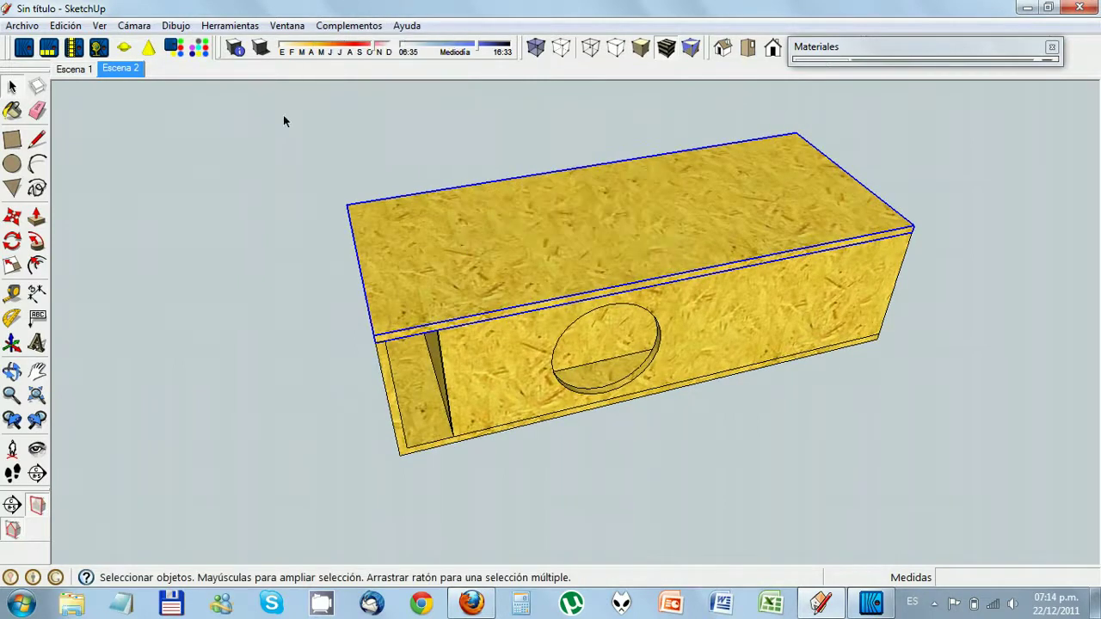
pyautogui.click(68, 70)
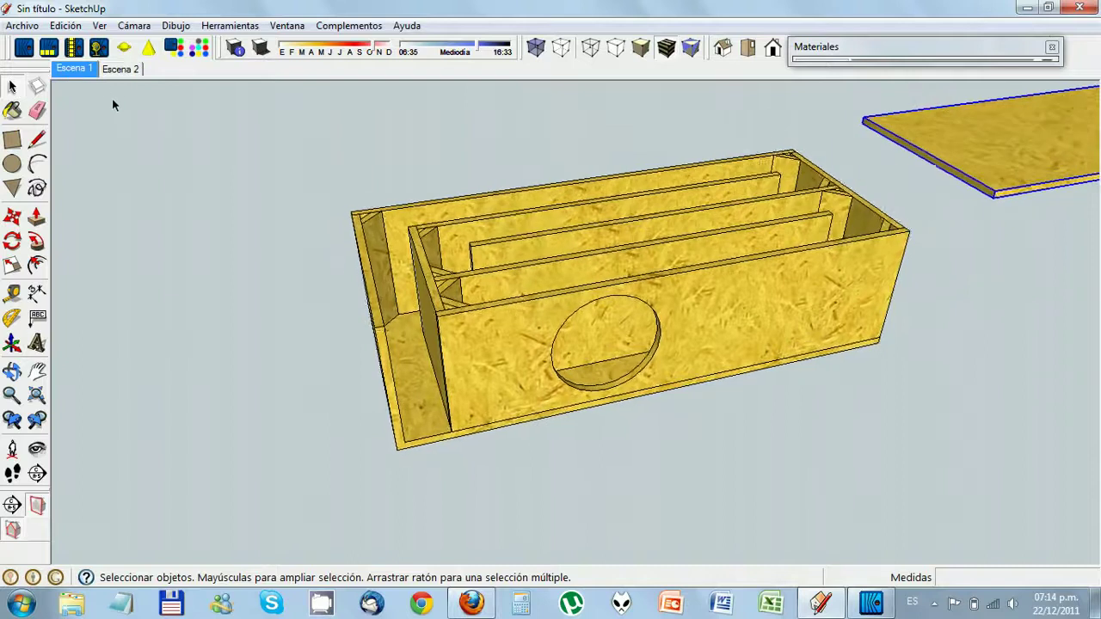
# Reframe the open box and raised board together, update Escena 1 with that view, and switch to Escena 2
pyautogui.click(37, 371)
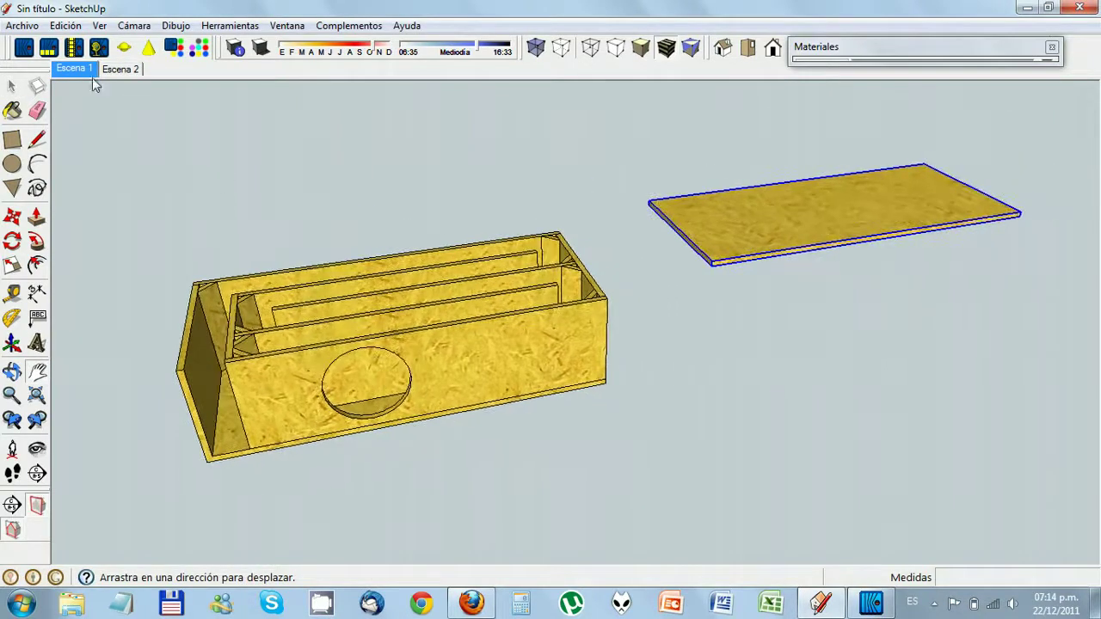
pyautogui.rightClick(92, 73)
pyautogui.click(140, 141)
pyautogui.click(123, 71)
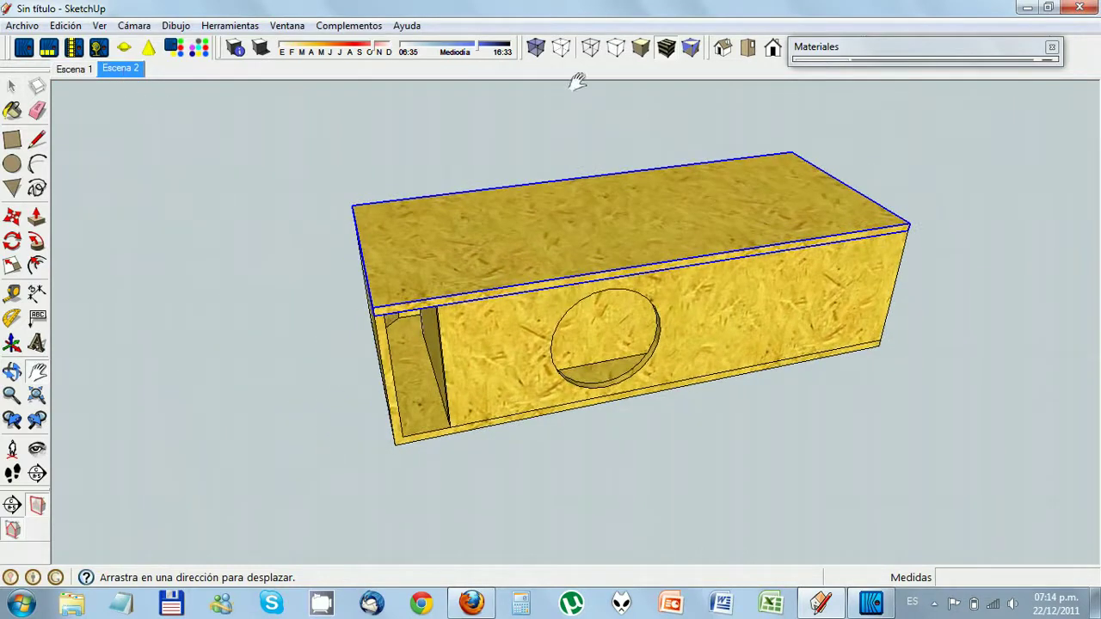
# Turn on X-ray and monochrome display and examine the closed box's internal partitions from several angles
pyautogui.click(537, 50)
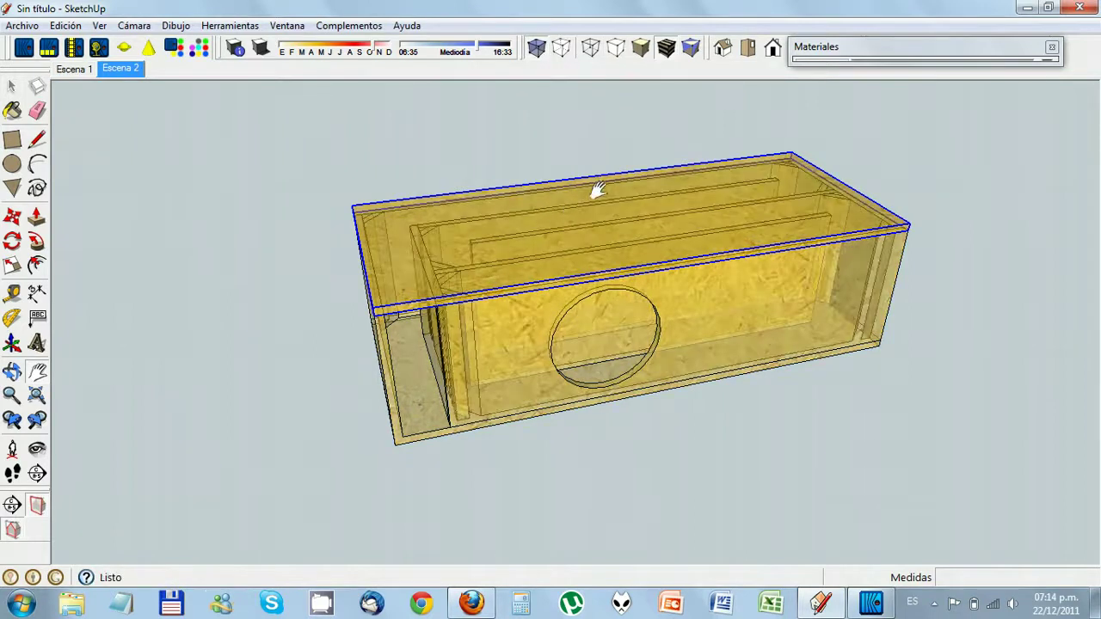
pyautogui.moveTo(597, 190); pyautogui.dragTo(721, 125, button='middle')
pyautogui.click(691, 48)
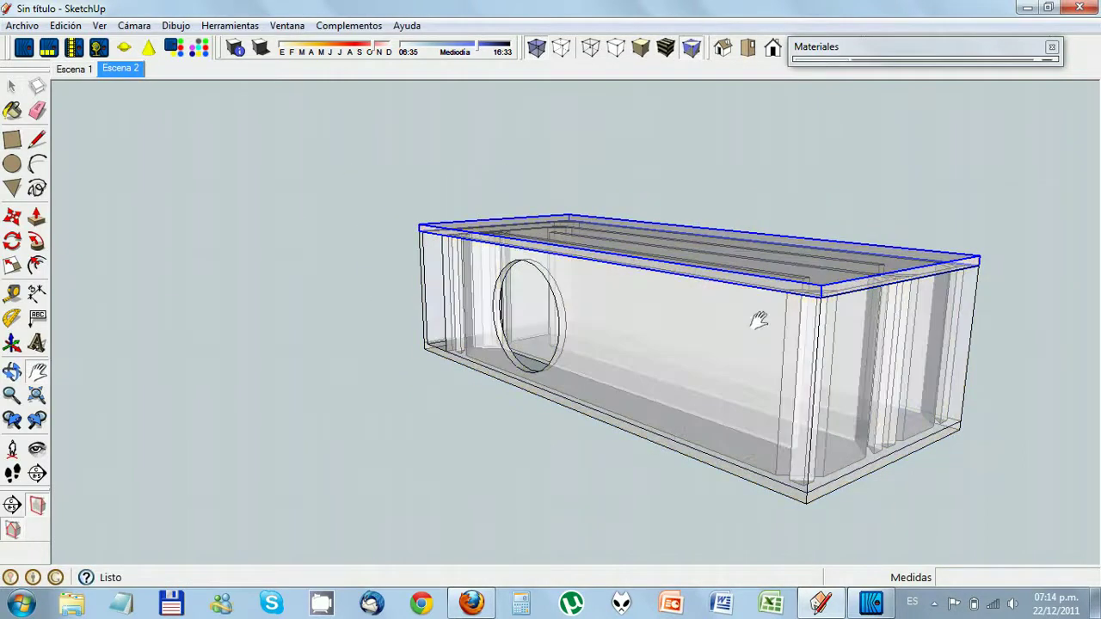
pyautogui.moveTo(817, 352); pyautogui.dragTo(699, 327, button='middle')
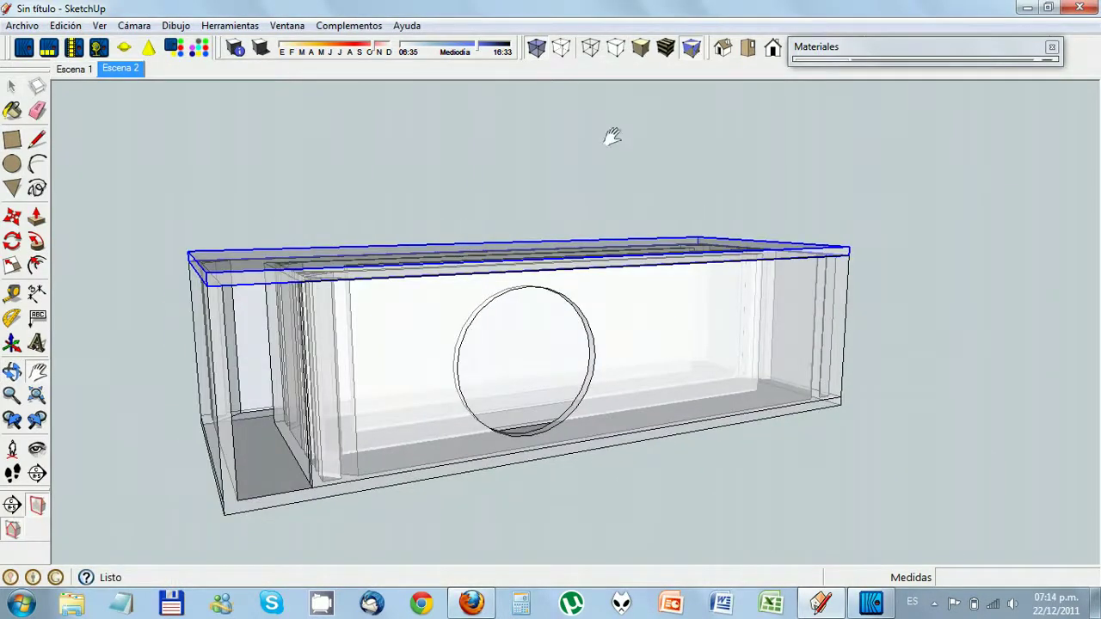
# Turn off the X-ray display, view the box's front, and clear the selection of the cover board
pyautogui.click(536, 49)
pyautogui.keyDown('shift'); pyautogui.moveTo(509, 126); pyautogui.dragTo(506, 252, button='middle'); pyautogui.keyUp('shift')
pyautogui.click(183, 310)
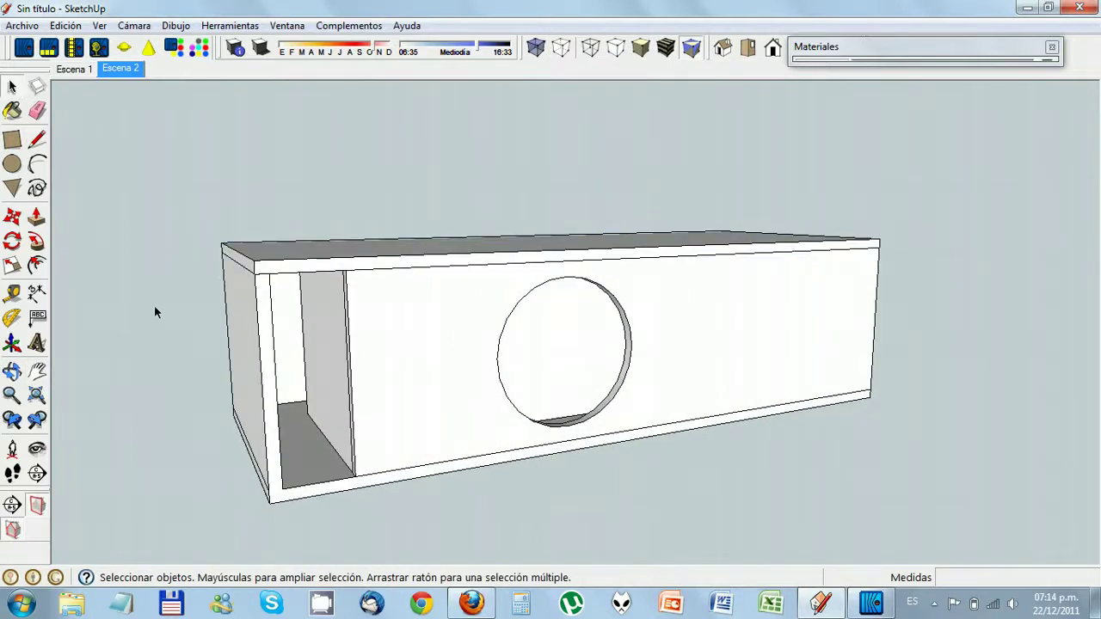
# Dimension the front panel's height, the circular cutout's diameter and the length of the box's lower front edge
pyautogui.click(36, 294)
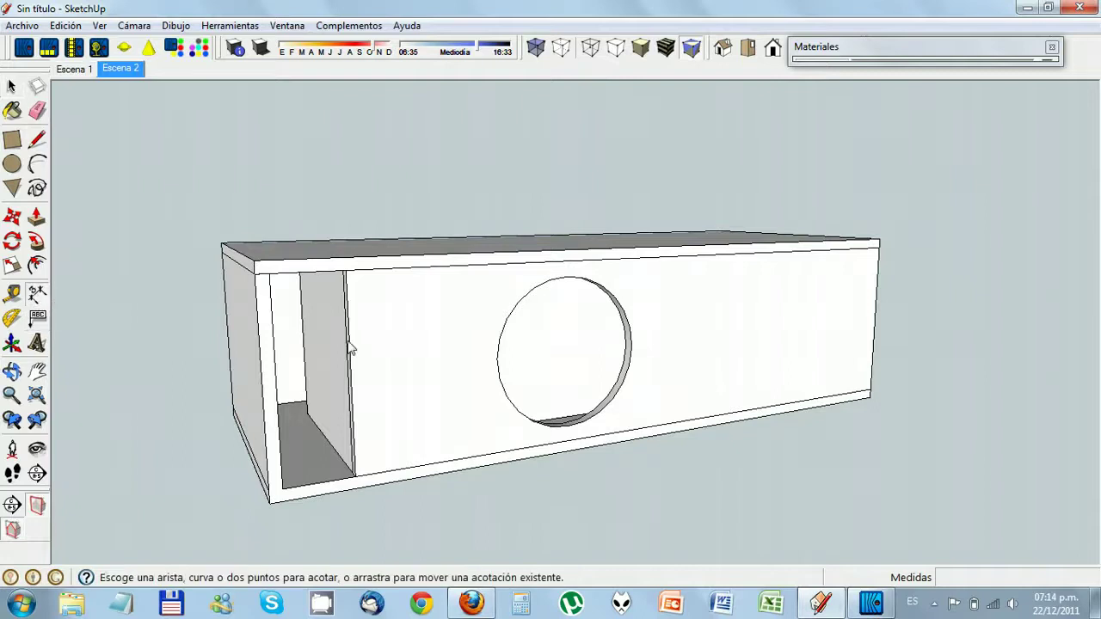
pyautogui.click(350, 347)
pyautogui.click(435, 343)
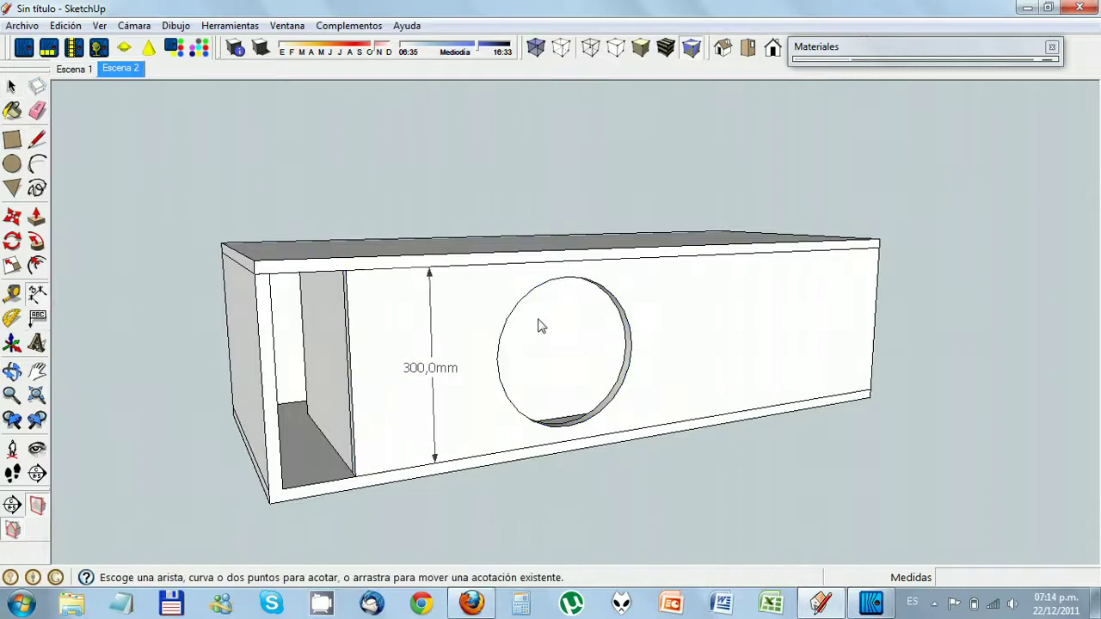
pyautogui.click(523, 301)
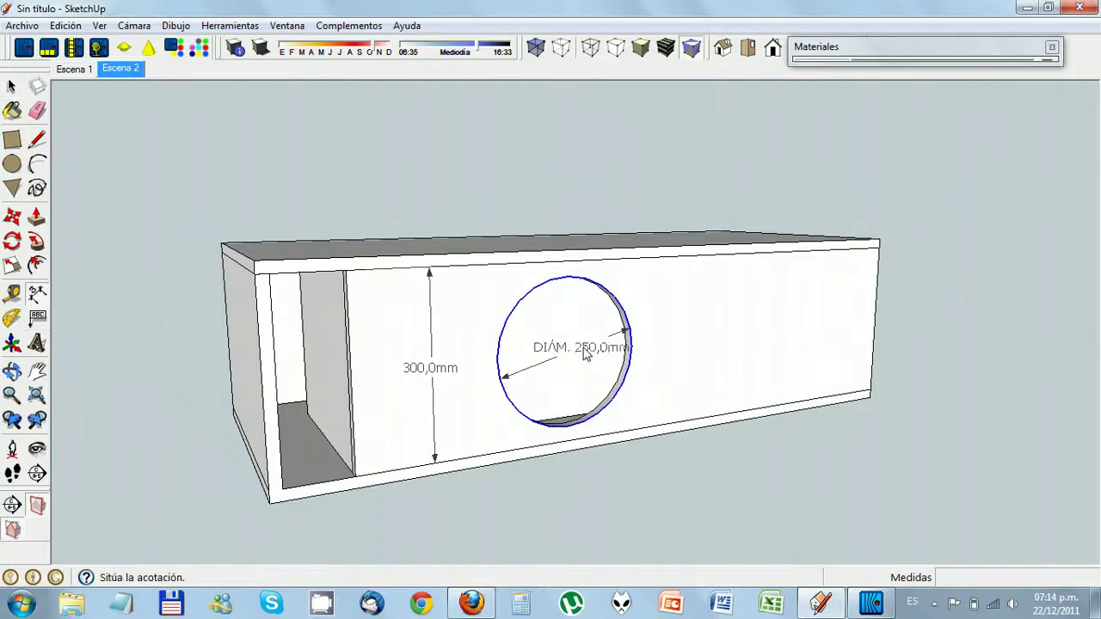
pyautogui.click(588, 354)
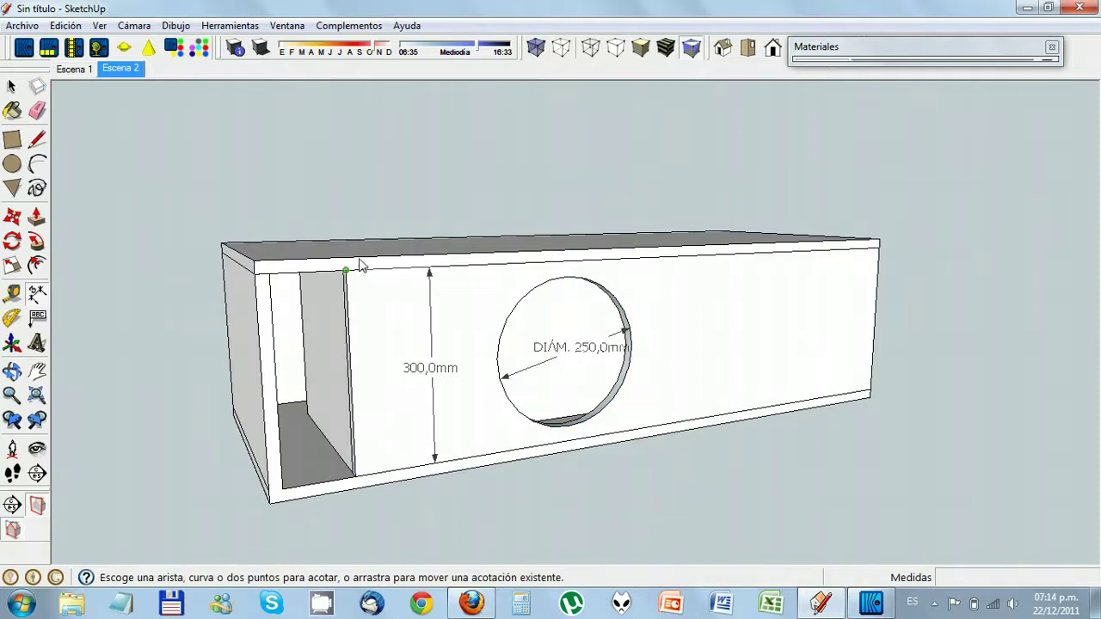
pyautogui.click(422, 480)
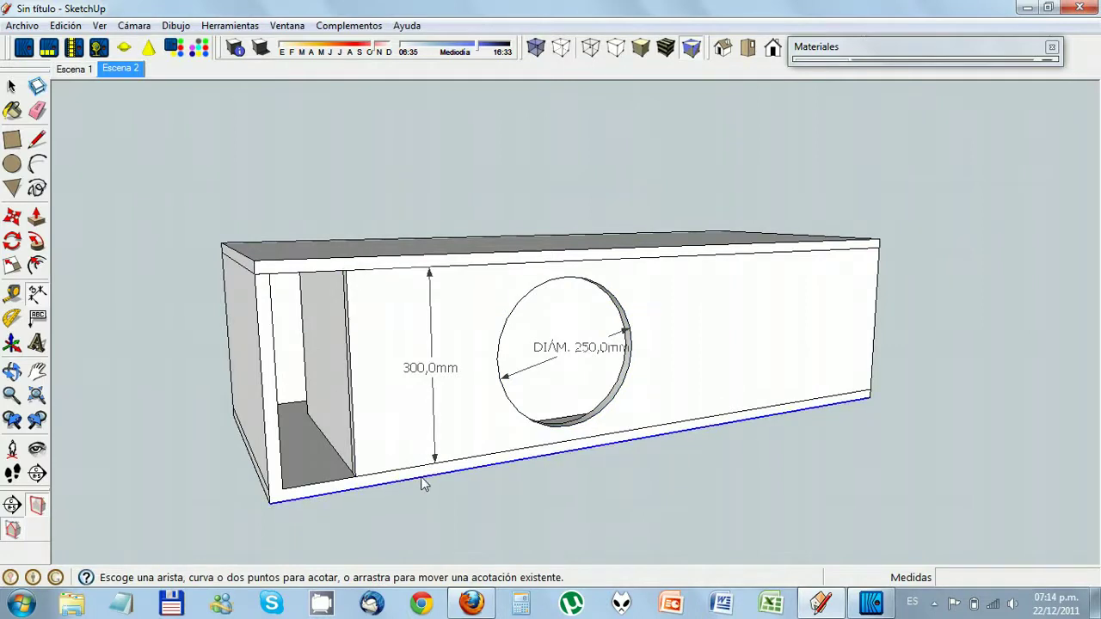
pyautogui.click(470, 504)
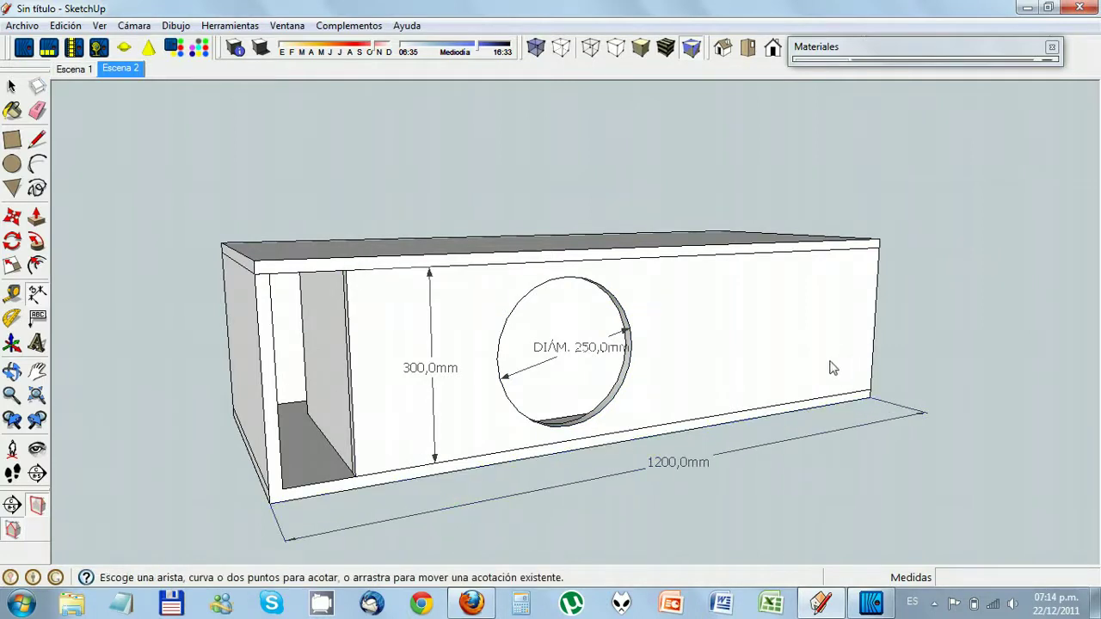
# Dimension the upper edge of the side panel next to the port opening
pyautogui.moveTo(830, 368); pyautogui.dragTo(637, 388, button='middle')
pyautogui.scroll(-2, 636, 388)
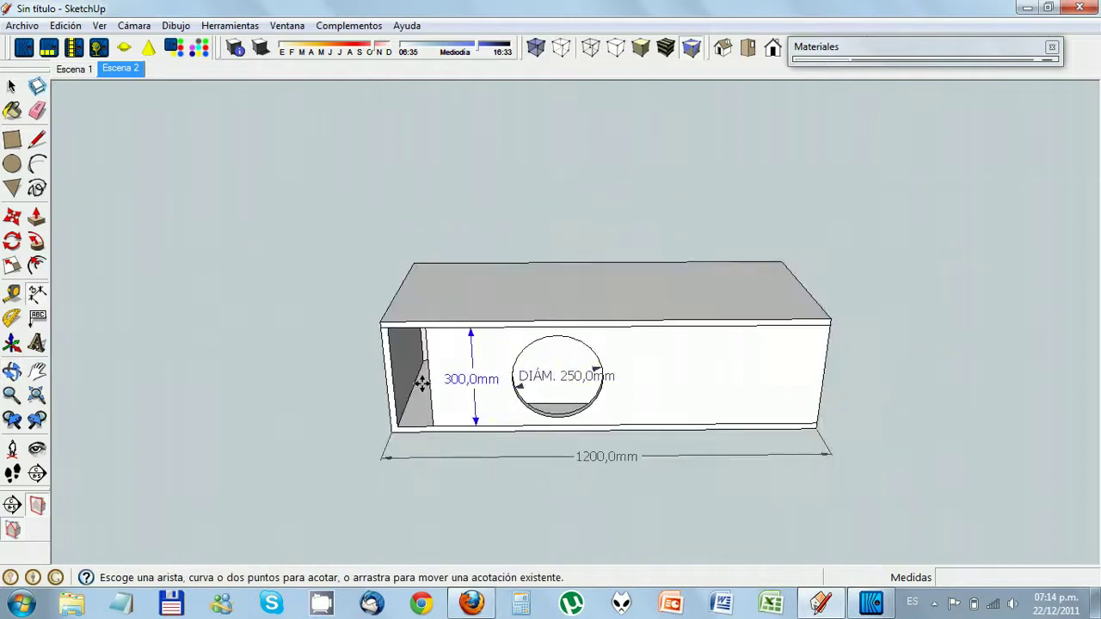
pyautogui.moveTo(422, 384); pyautogui.dragTo(536, 347, button='middle')
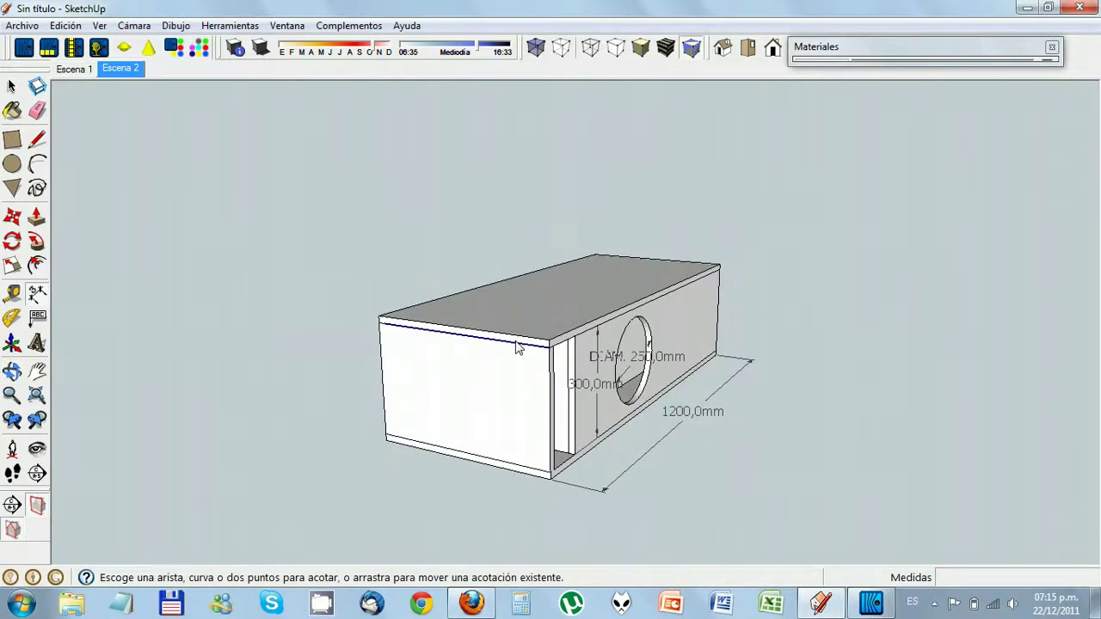
pyautogui.click(517, 346)
pyautogui.click(517, 375)
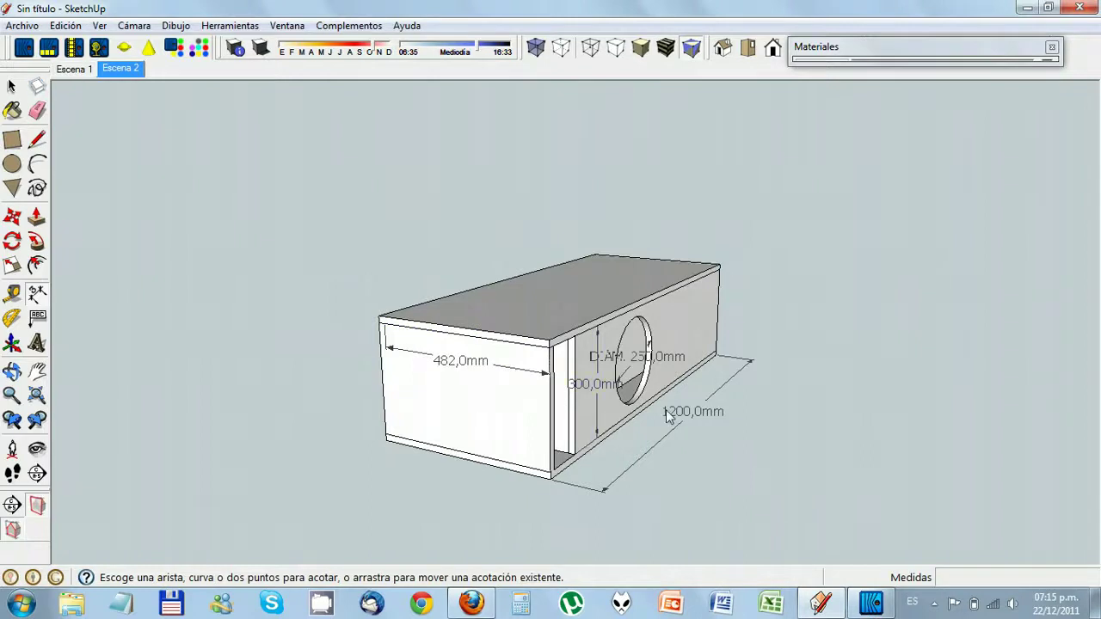
# Switch to Escena 1 and place a section plane on the side panel next to the port opening
pyautogui.click(71, 71)
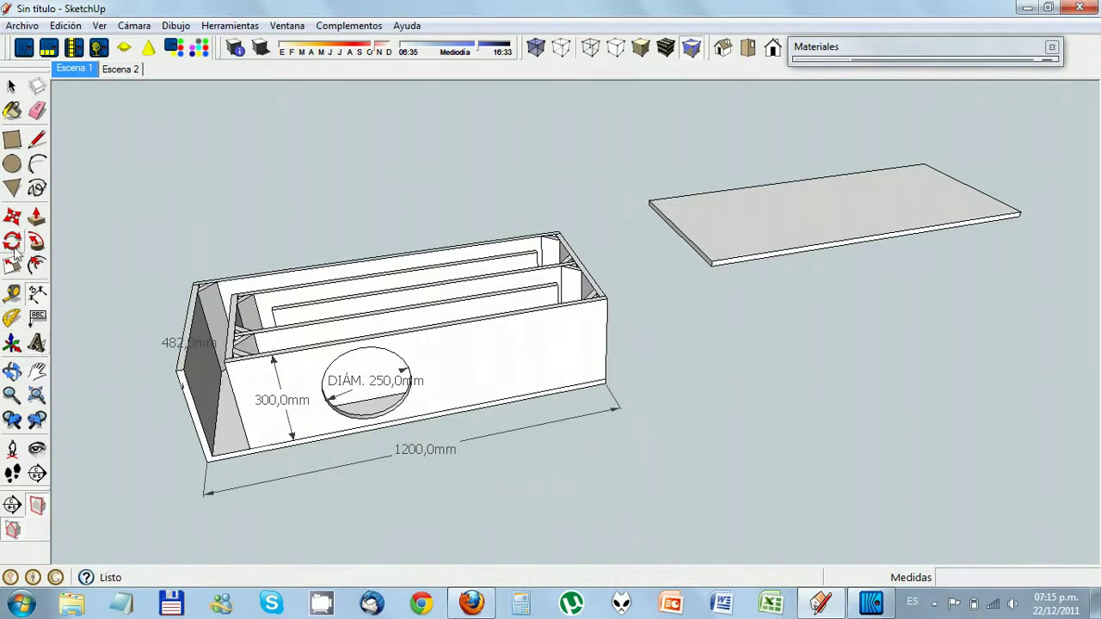
pyautogui.click(13, 506)
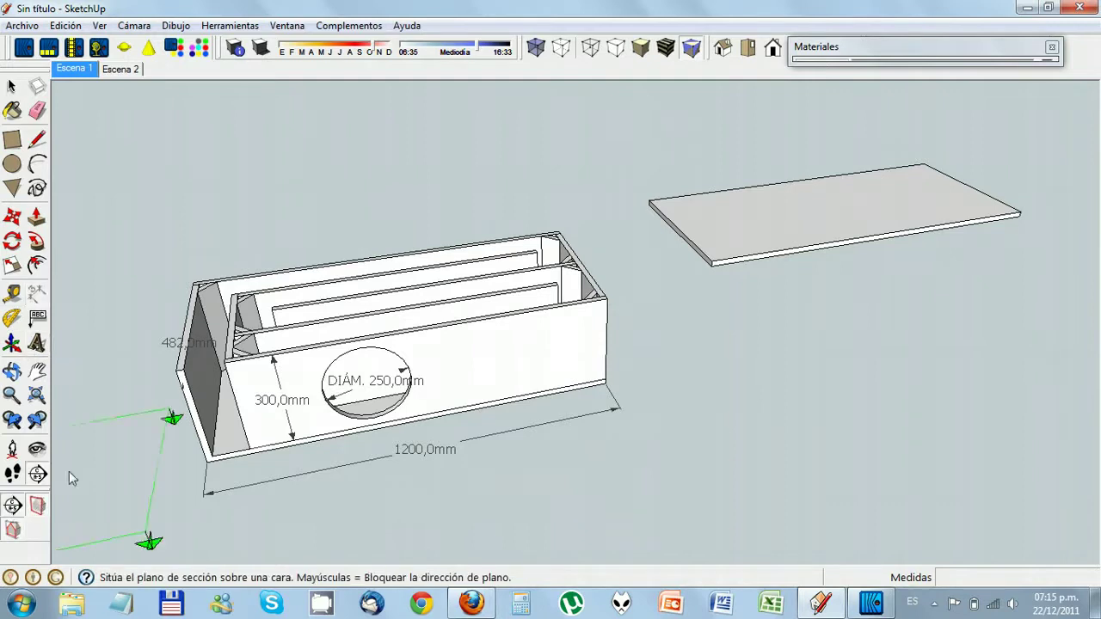
pyautogui.moveTo(154, 411); pyautogui.dragTo(341, 271, button='middle')
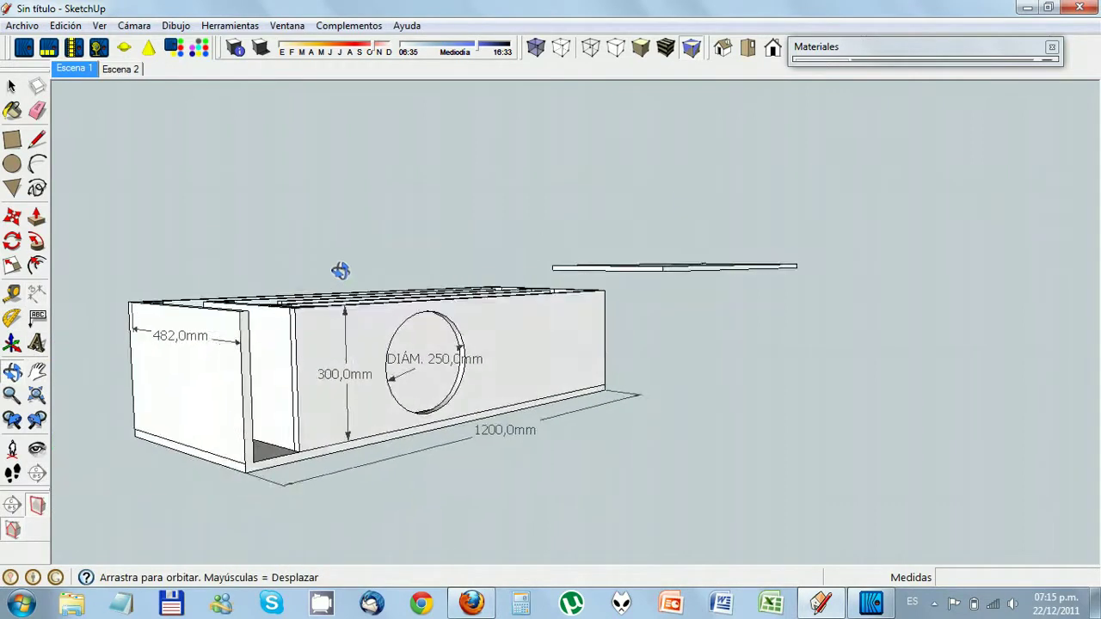
pyautogui.click(176, 387)
pyautogui.moveTo(391, 382); pyautogui.dragTo(405, 404, button='middle')
# Move the section plane lengthwise into the box as far as the circular cutout and examine the cut partitions from several angles
pyautogui.click(38, 292)
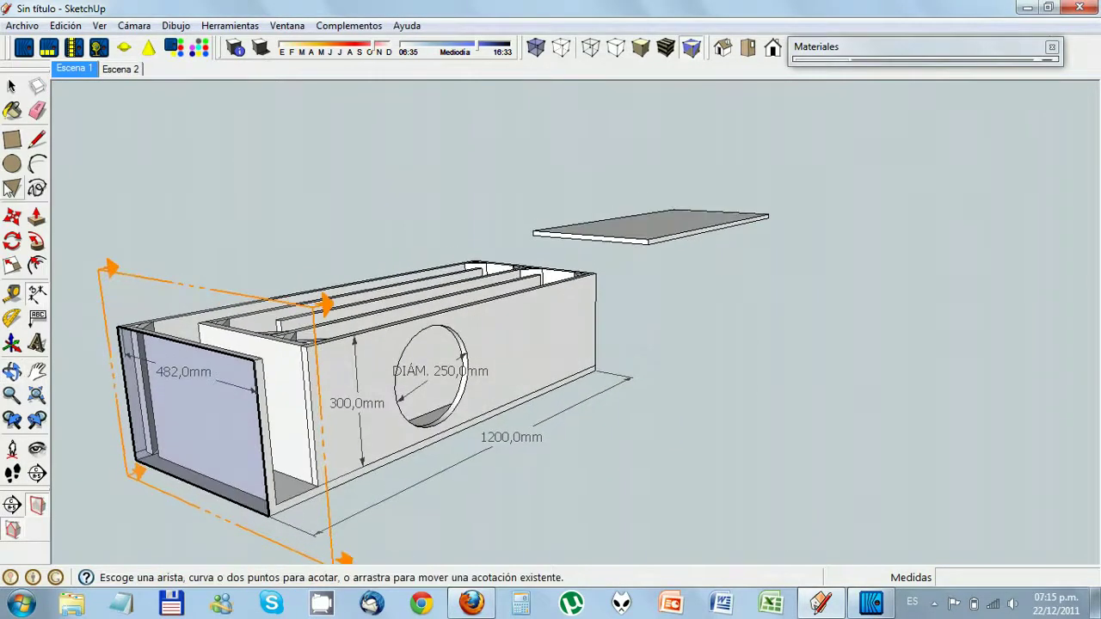
pyautogui.click(12, 218)
pyautogui.click(150, 275)
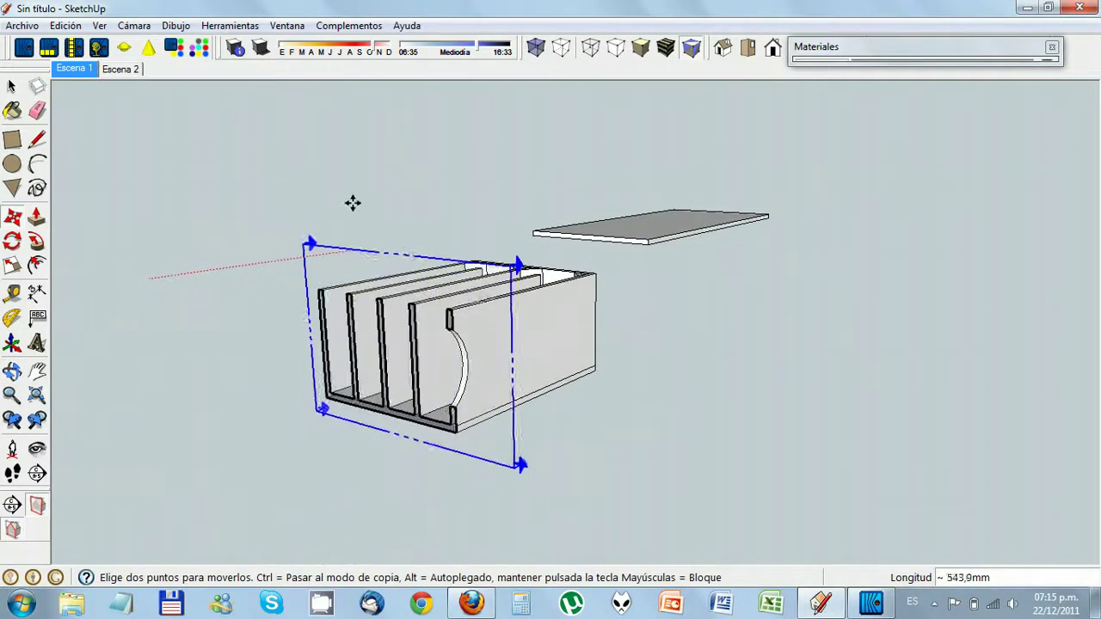
pyautogui.click(416, 172)
pyautogui.moveTo(415, 172); pyautogui.dragTo(344, 421, button='middle')
pyautogui.scroll(5, 244, 388)
pyautogui.moveTo(198, 411); pyautogui.dragTo(405, 361)
pyautogui.moveTo(413, 344); pyautogui.dragTo(740, 189, button='middle')
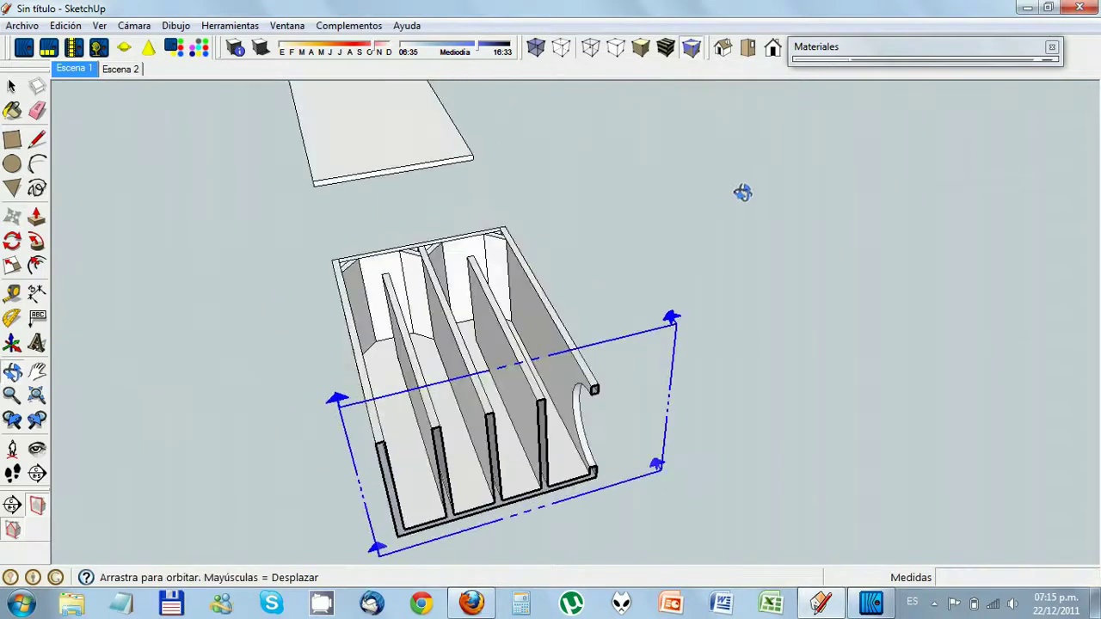
pyautogui.moveTo(740, 189); pyautogui.dragTo(782, 310)
pyautogui.moveTo(782, 310); pyautogui.dragTo(331, 279, button='middle')
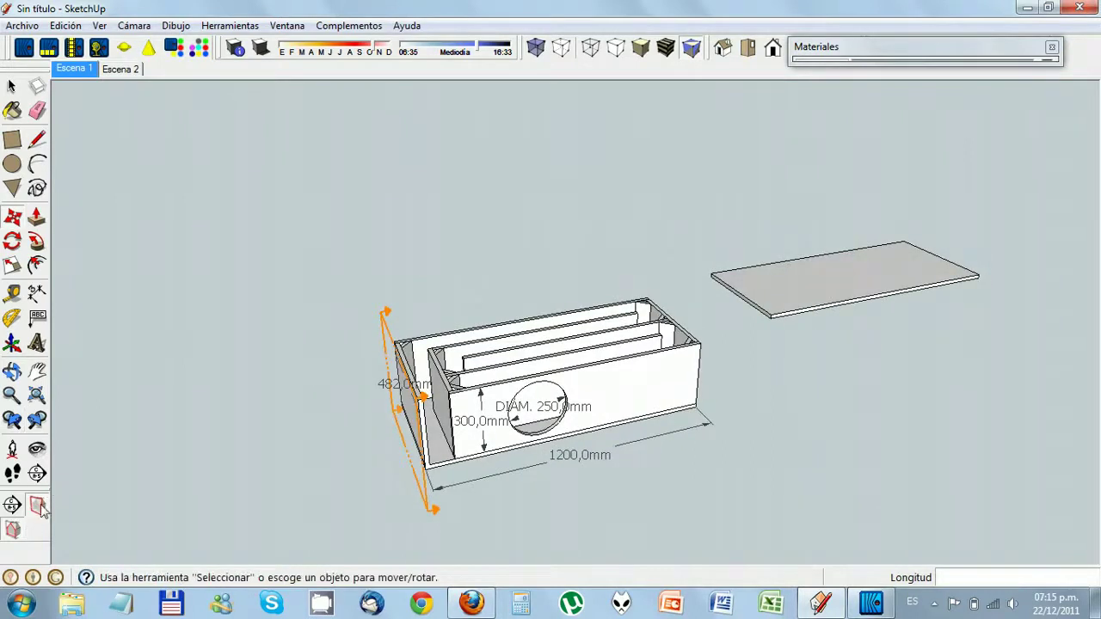
# Turn off the section cut, hide the section plane, and switch to Escena 2
pyautogui.click(9, 530)
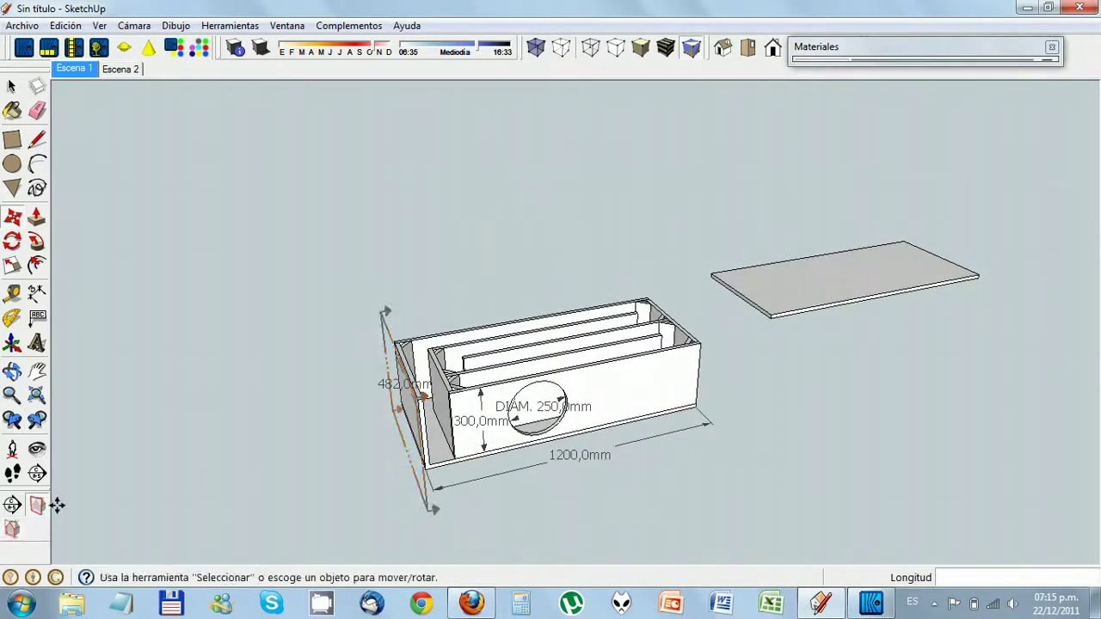
pyautogui.click(37, 507)
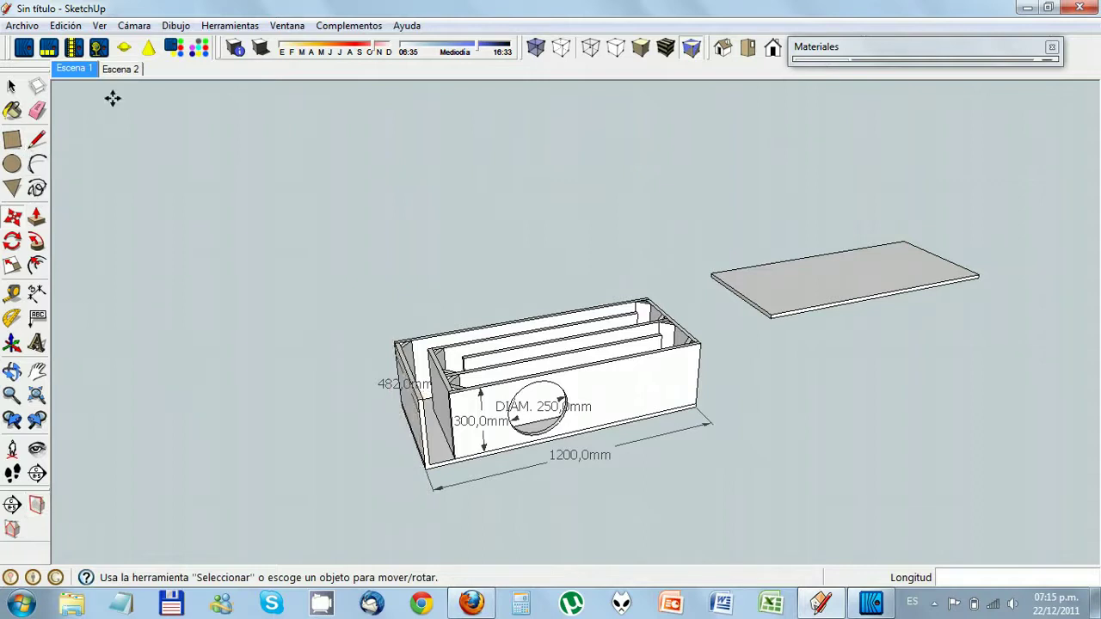
pyautogui.click(115, 71)
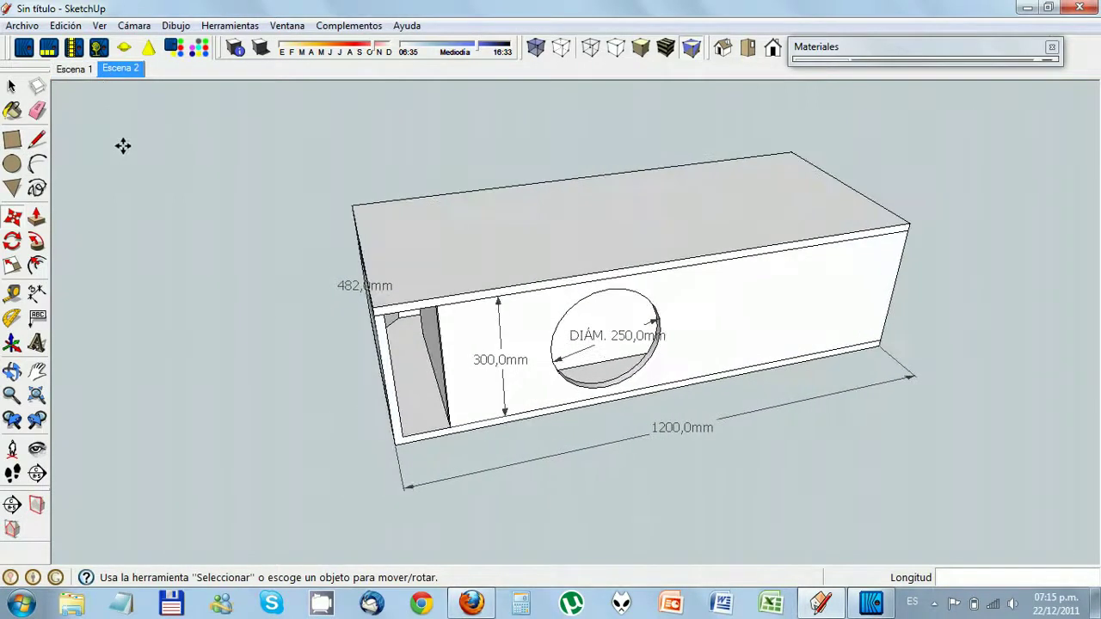
# Erase the length, height, diameter and side panel width dimensions from the box
pyautogui.scroll(-4, 143, 159)
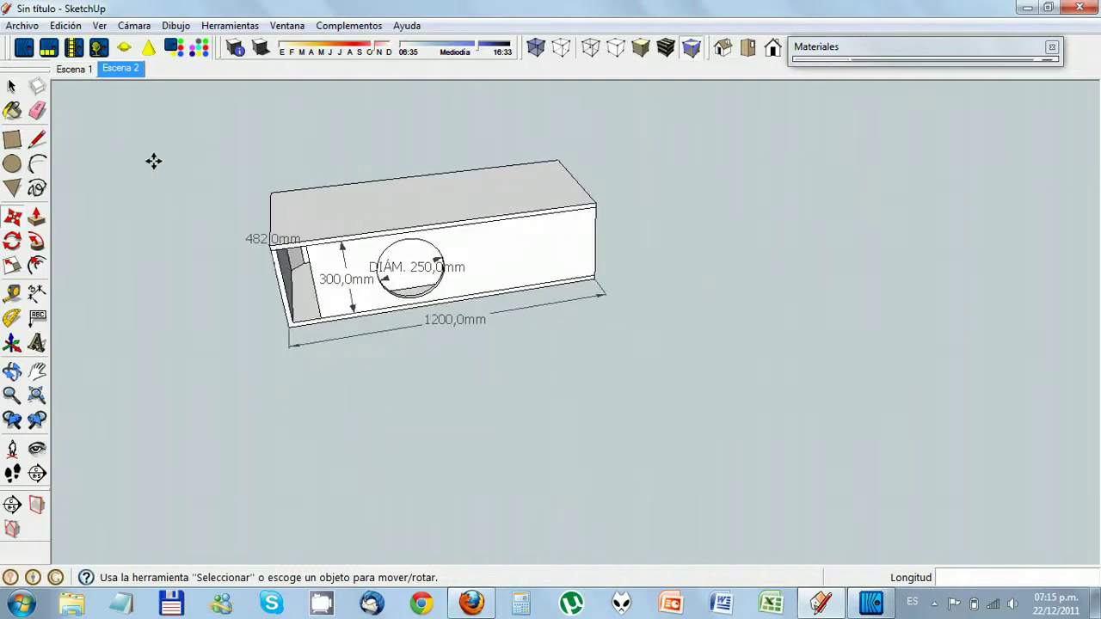
pyautogui.moveTo(152, 160); pyautogui.dragTo(170, 191, button='middle')
pyautogui.scroll(-2, 170, 191)
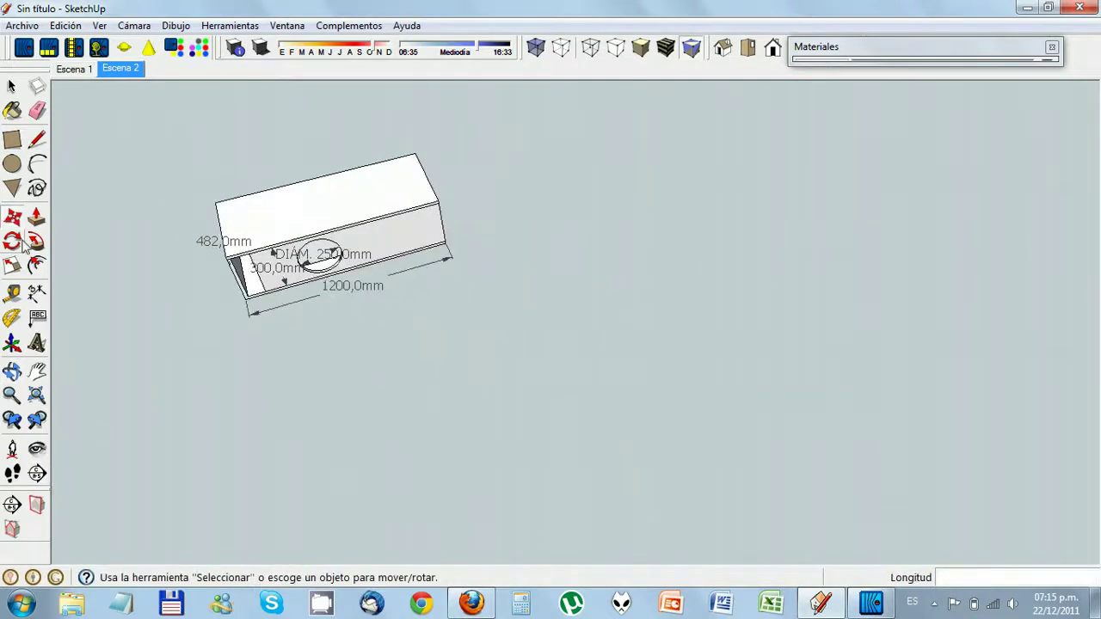
pyautogui.click(37, 371)
pyautogui.moveTo(266, 336); pyautogui.dragTo(381, 376)
pyautogui.scroll(2, 370, 309)
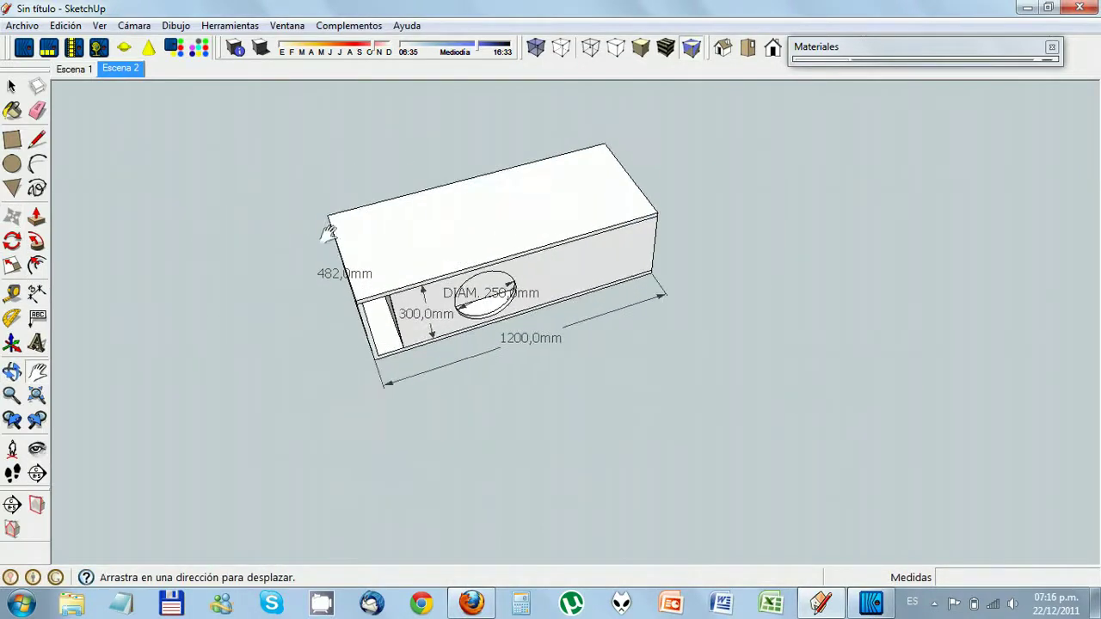
pyautogui.click(37, 111)
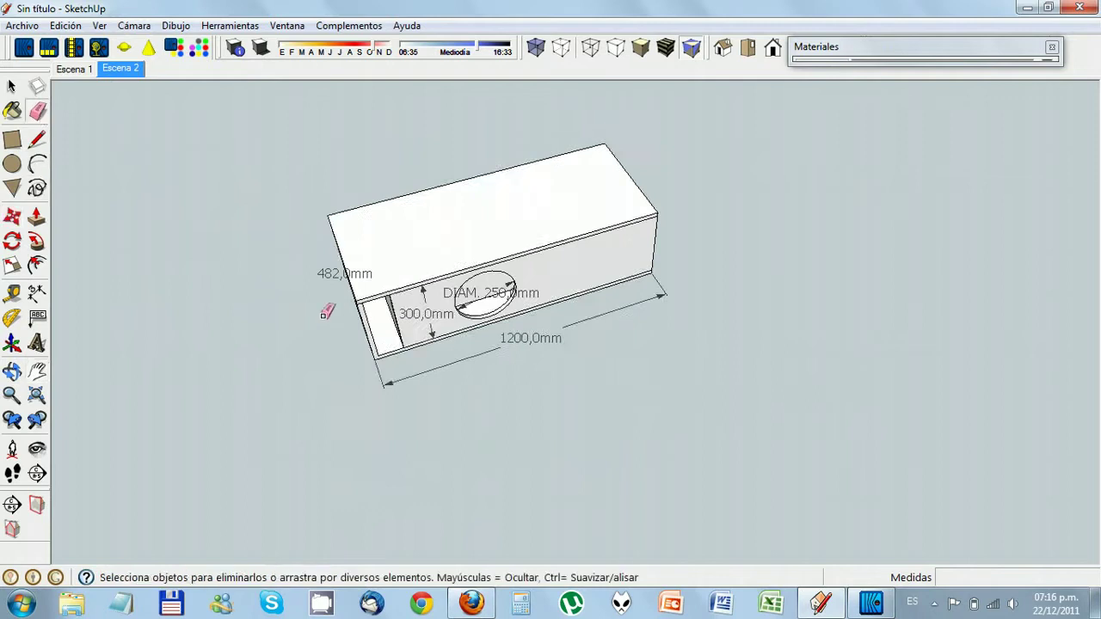
pyautogui.click(395, 377)
pyautogui.click(433, 306)
pyautogui.click(477, 290)
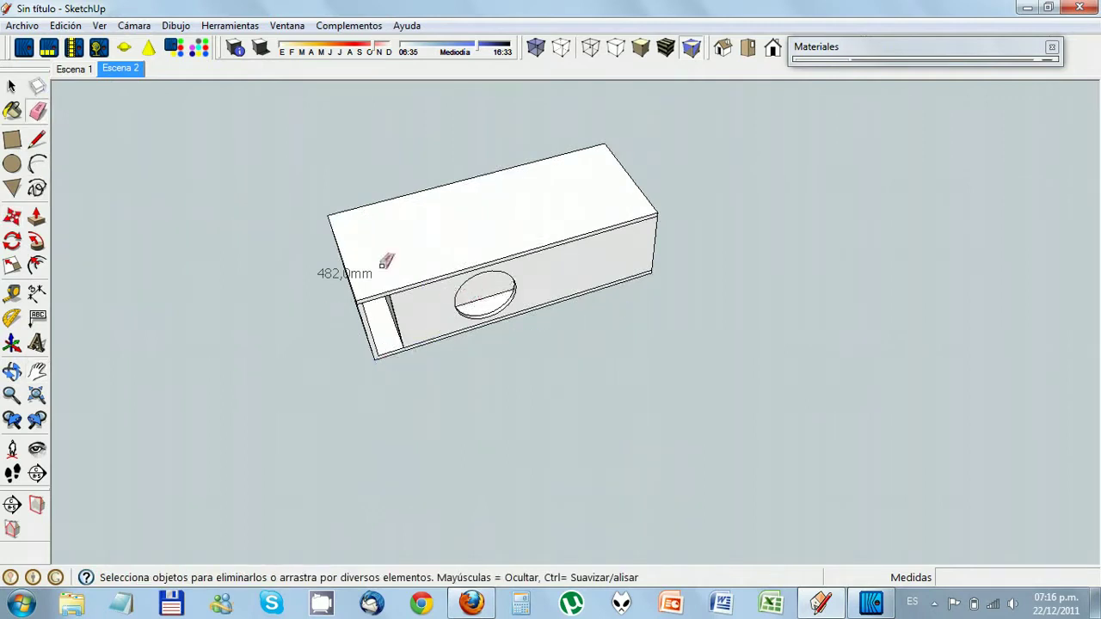
pyautogui.click(367, 272)
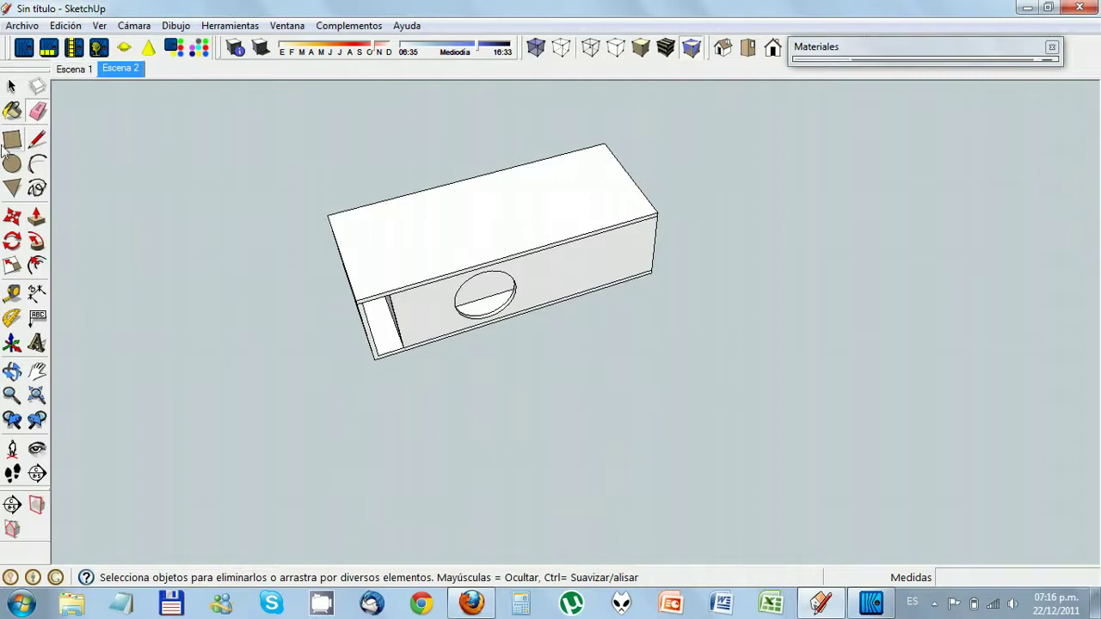
pyautogui.click(10, 86)
# Draw a large ground rectangle that surrounds the closed box on all sides
pyautogui.scroll(-2, 155, 135)
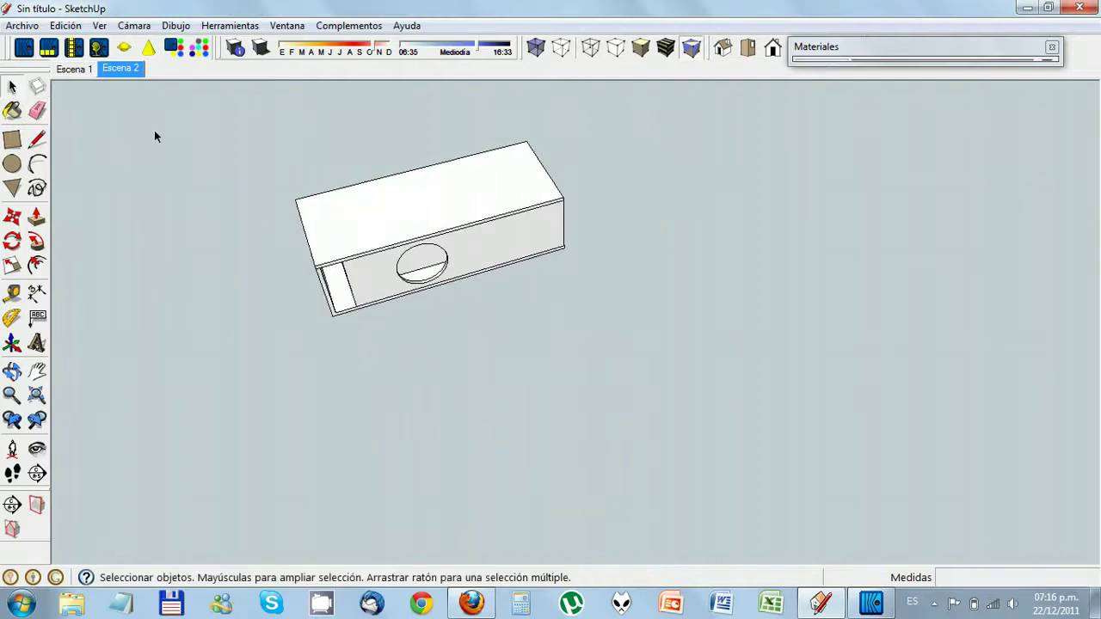
pyautogui.click(36, 371)
pyautogui.moveTo(143, 266); pyautogui.dragTo(241, 381)
pyautogui.scroll(-2, 221, 221)
pyautogui.moveTo(181, 234); pyautogui.dragTo(339, 263)
pyautogui.click(12, 140)
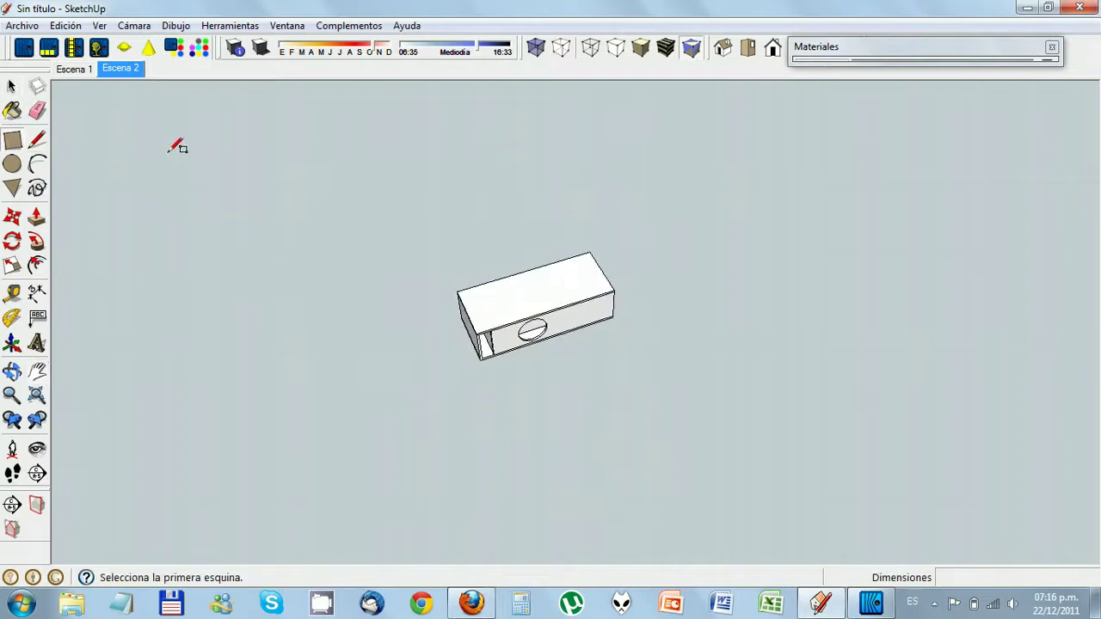
pyautogui.click(147, 181)
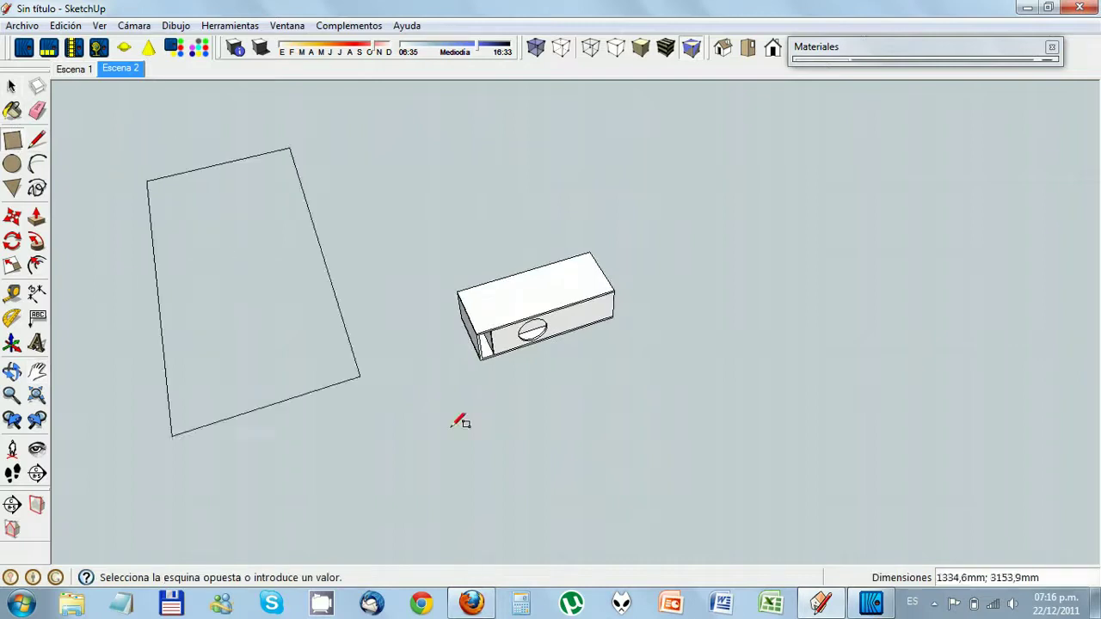
pyautogui.click(1024, 388)
pyautogui.moveTo(700, 450); pyautogui.dragTo(700, 388, button='middle')
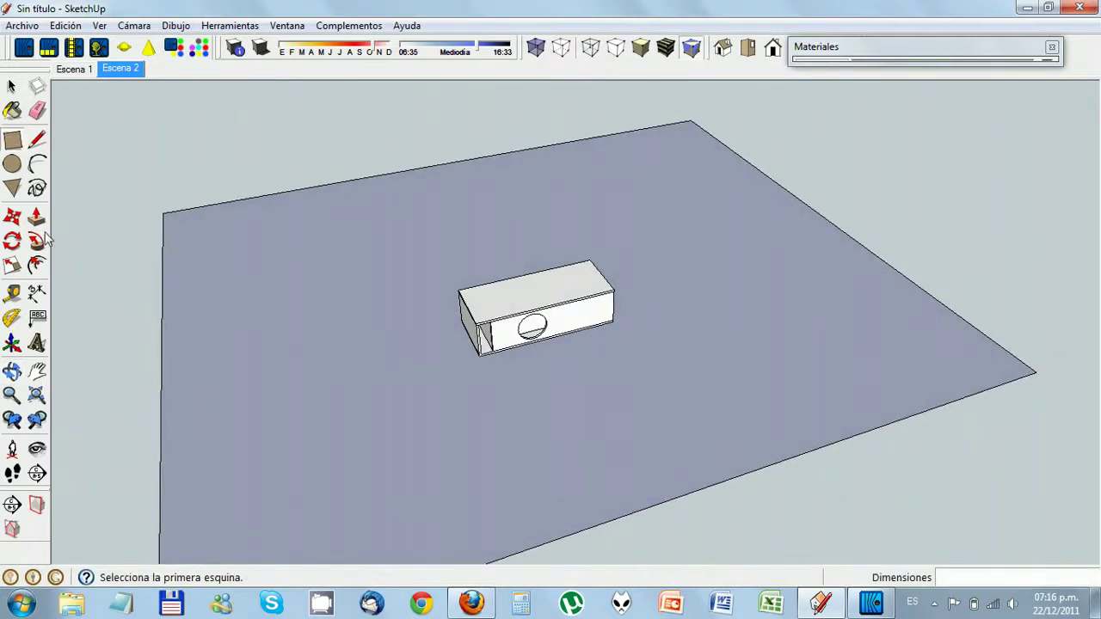
# Try to raise the ground rectangle with Push/Pull, and restore it as a flat face around the box
pyautogui.click(35, 221)
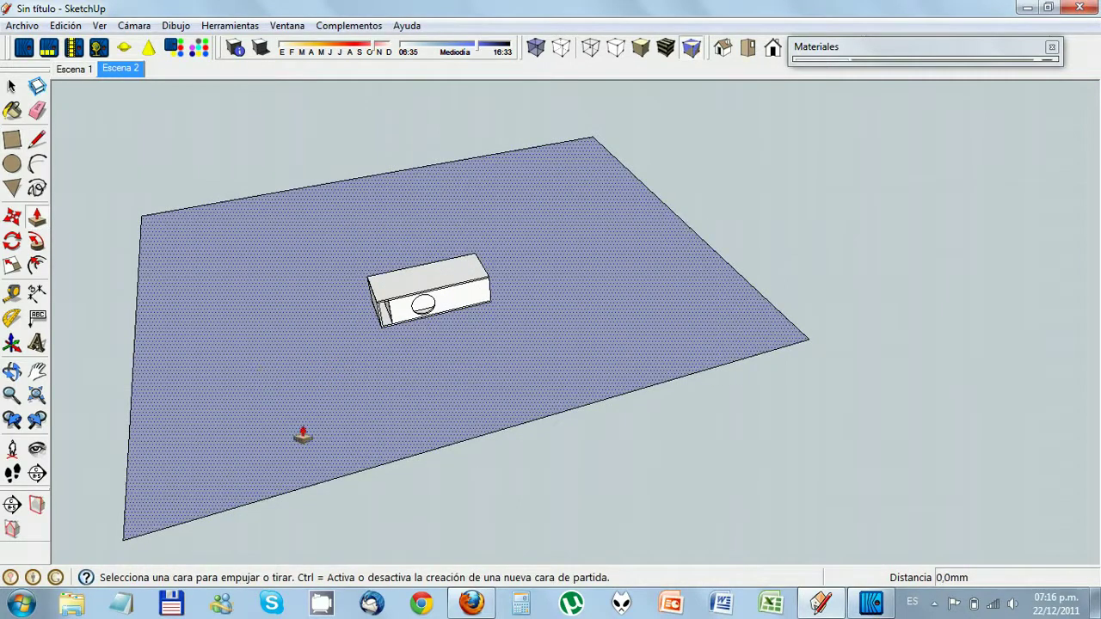
pyautogui.click(262, 383)
pyautogui.click(263, 383)
pyautogui.click(257, 383)
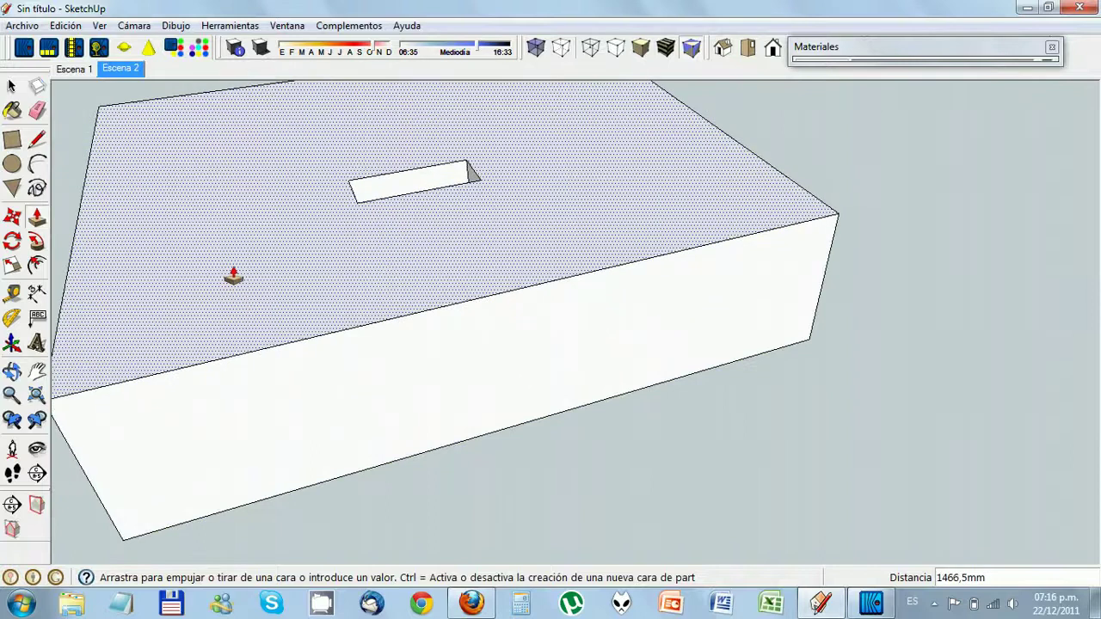
pyautogui.press('Escape')
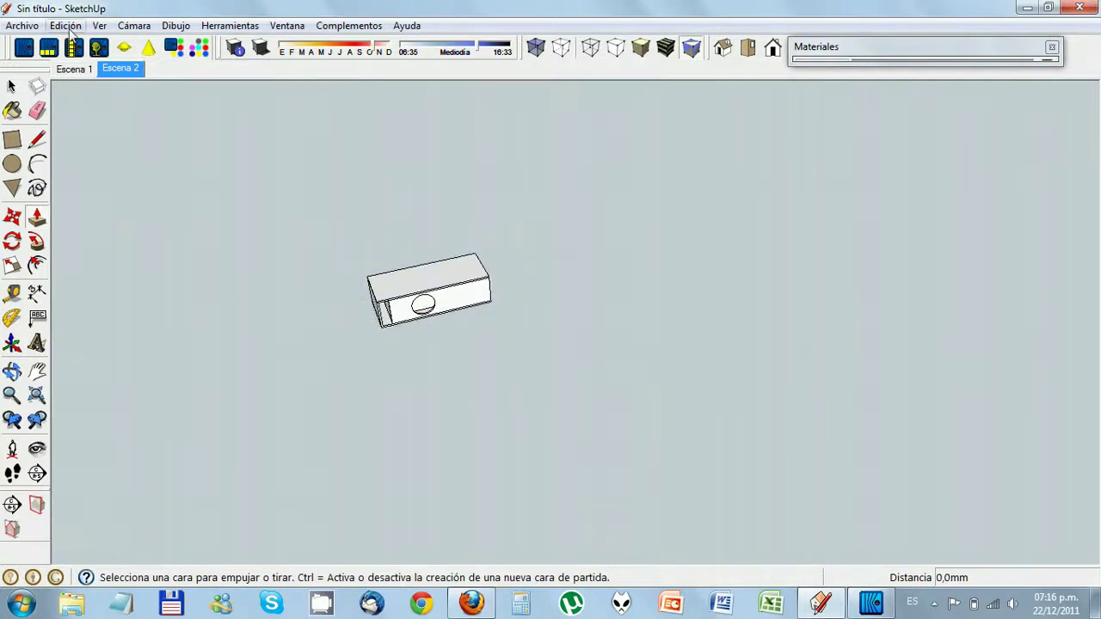
pyautogui.click(67, 26)
pyautogui.click(96, 62)
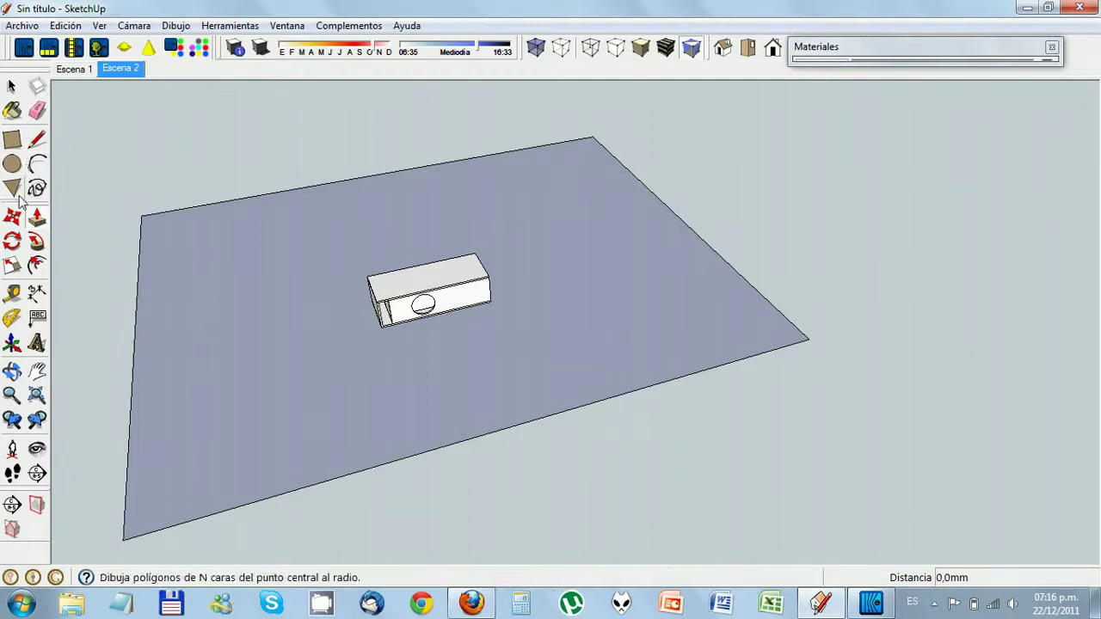
# Paint the ground rectangle with Wood_Bamboo_Dark, checking it in shaded display before returning to the monochrome face style
pyautogui.click(10, 110)
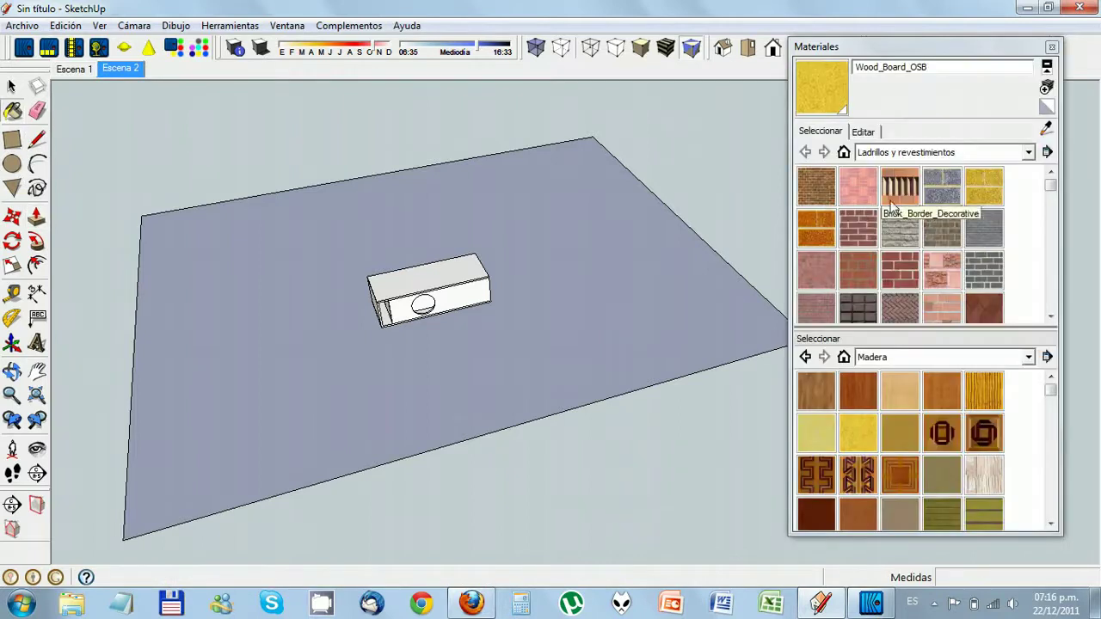
pyautogui.click(861, 392)
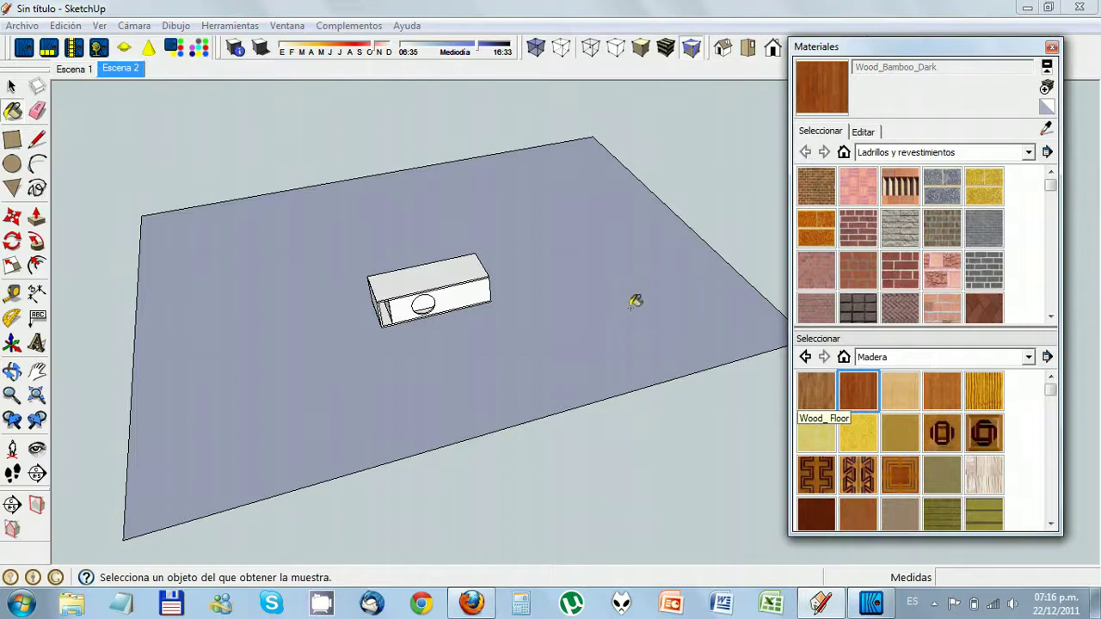
pyautogui.click(641, 48)
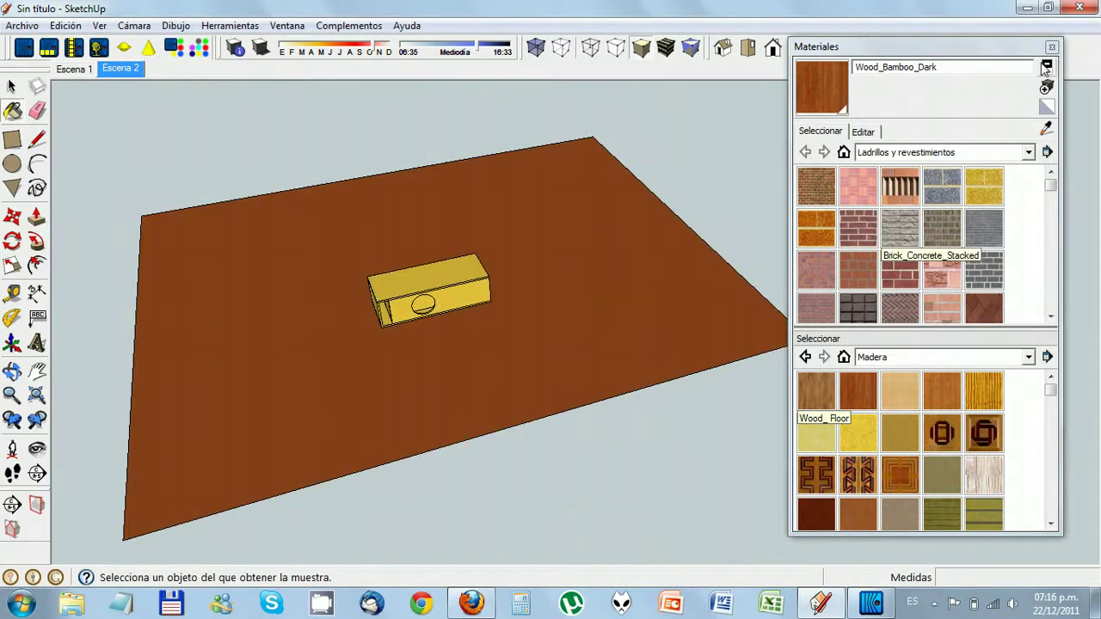
pyautogui.click(1051, 47)
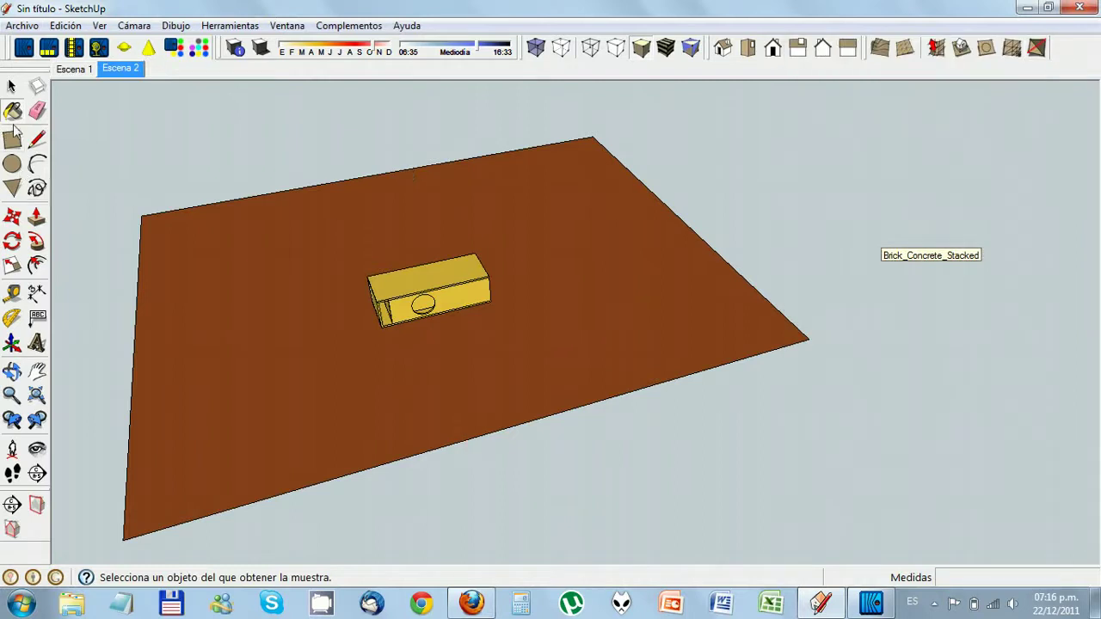
pyautogui.click(691, 47)
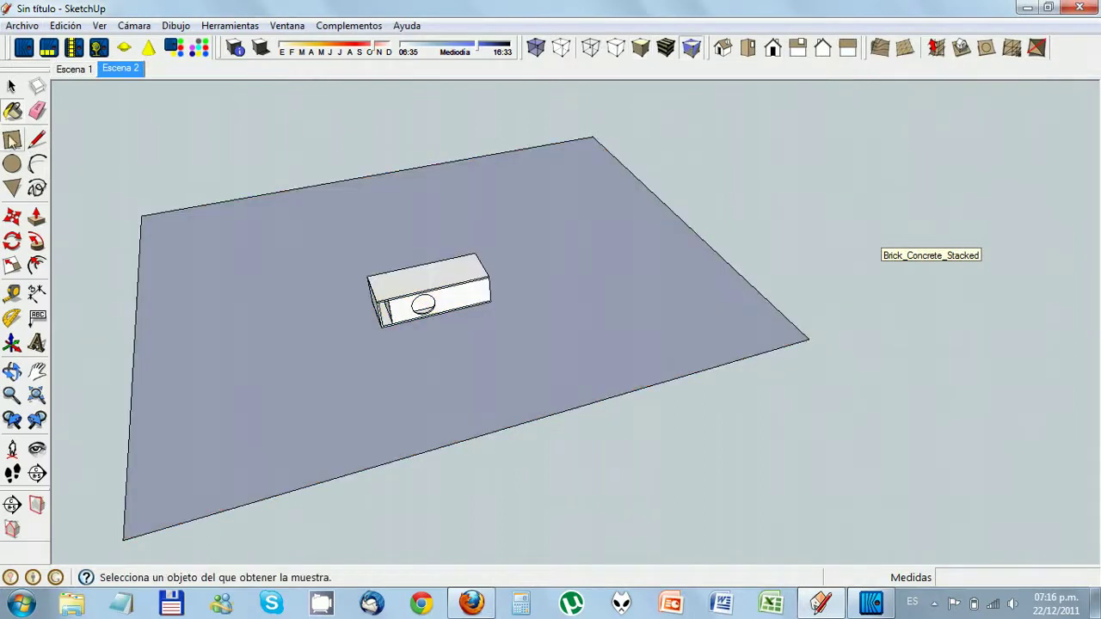
# Offset the ground's rear and two side edges about 61 mm inward and raise the resulting strip about 1819 mm into walls
pyautogui.press('space')
pyautogui.click(138, 280)
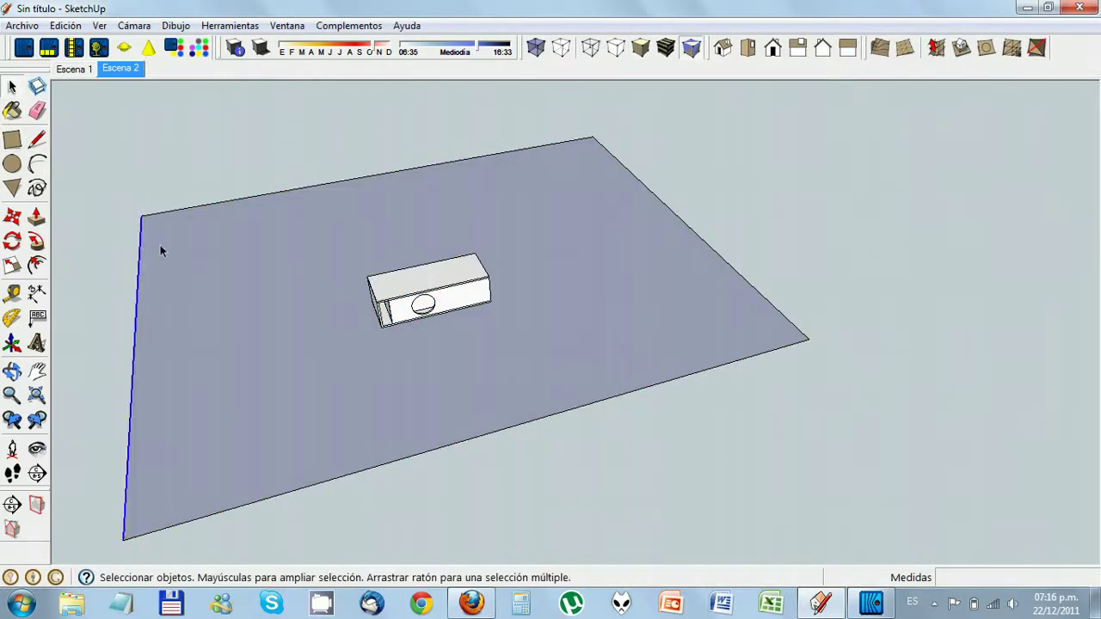
pyautogui.keyDown('ctrl'); pyautogui.click(184, 209); pyautogui.keyUp('ctrl')
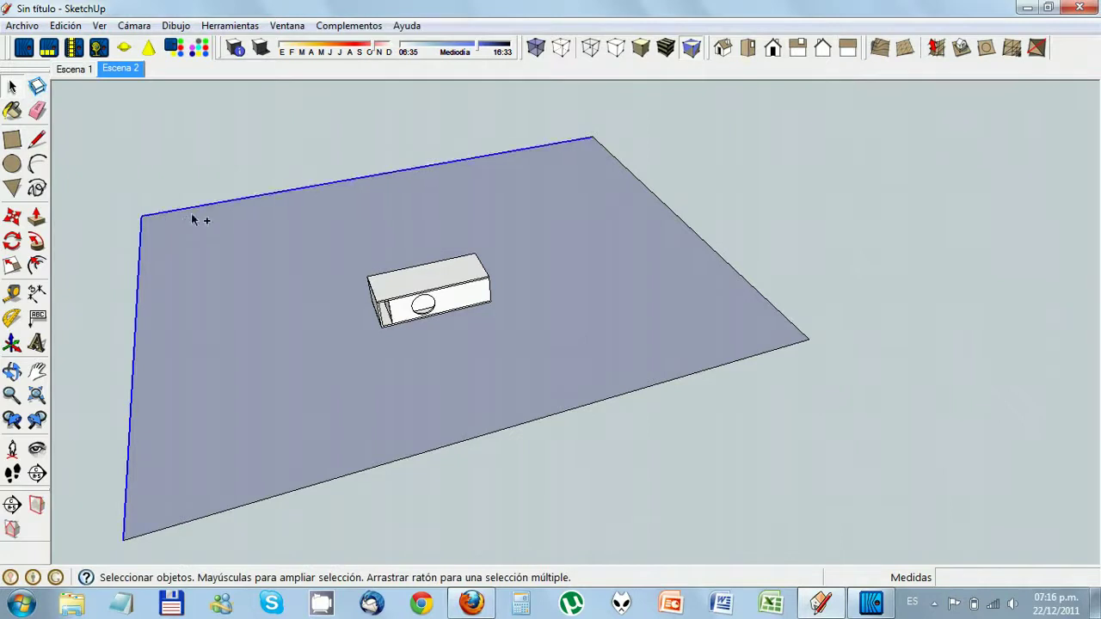
pyautogui.keyDown('ctrl'); pyautogui.click(718, 256); pyautogui.keyUp('ctrl')
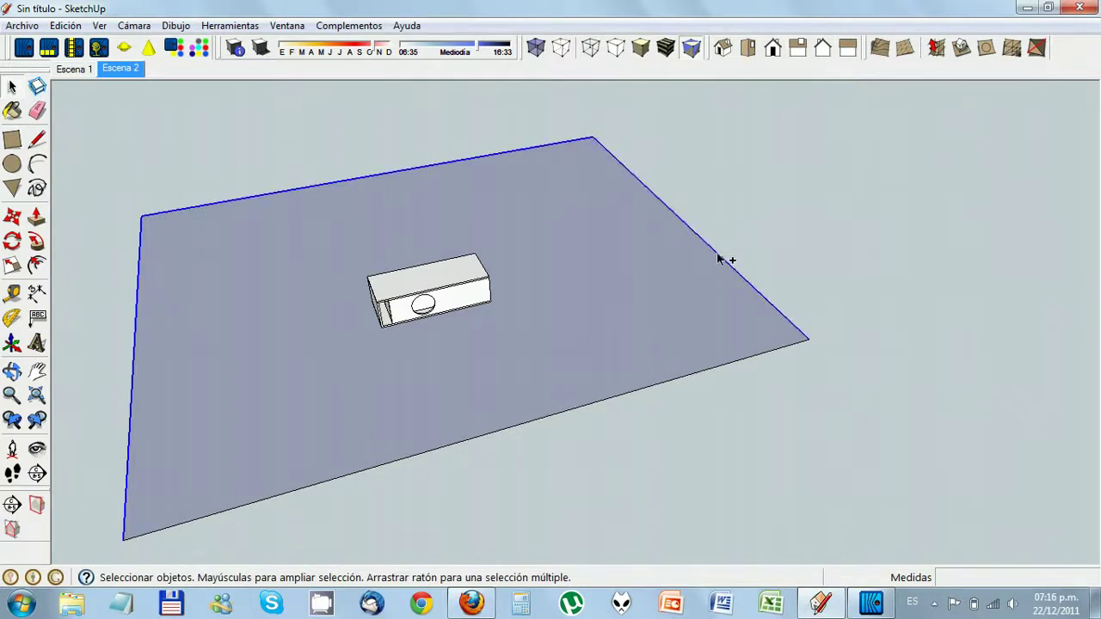
pyautogui.click(37, 265)
pyautogui.click(133, 340)
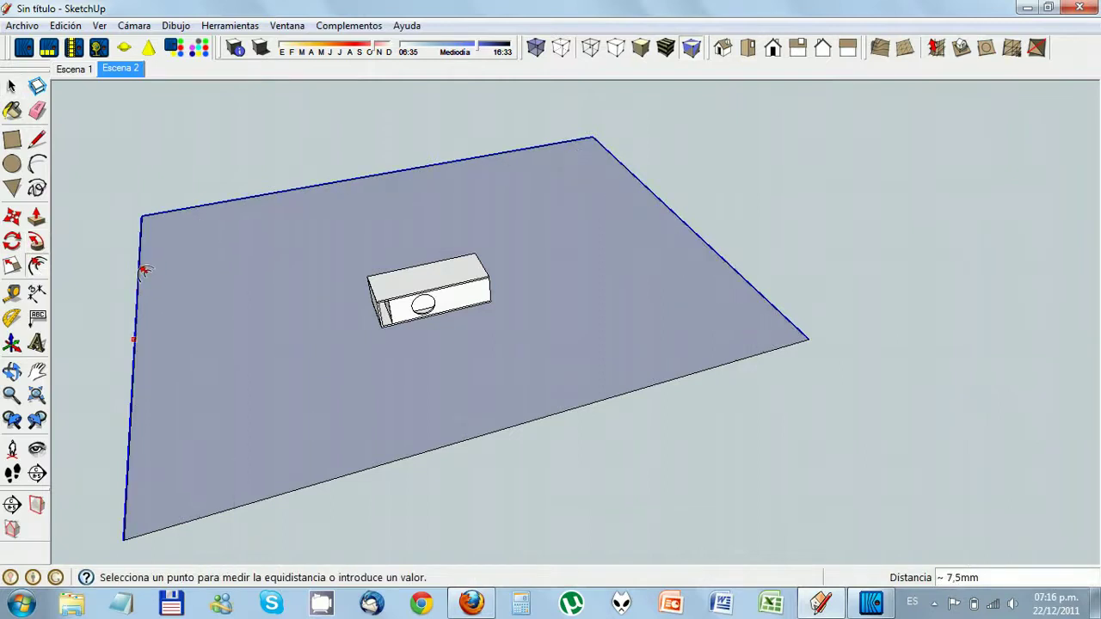
pyautogui.click(149, 274)
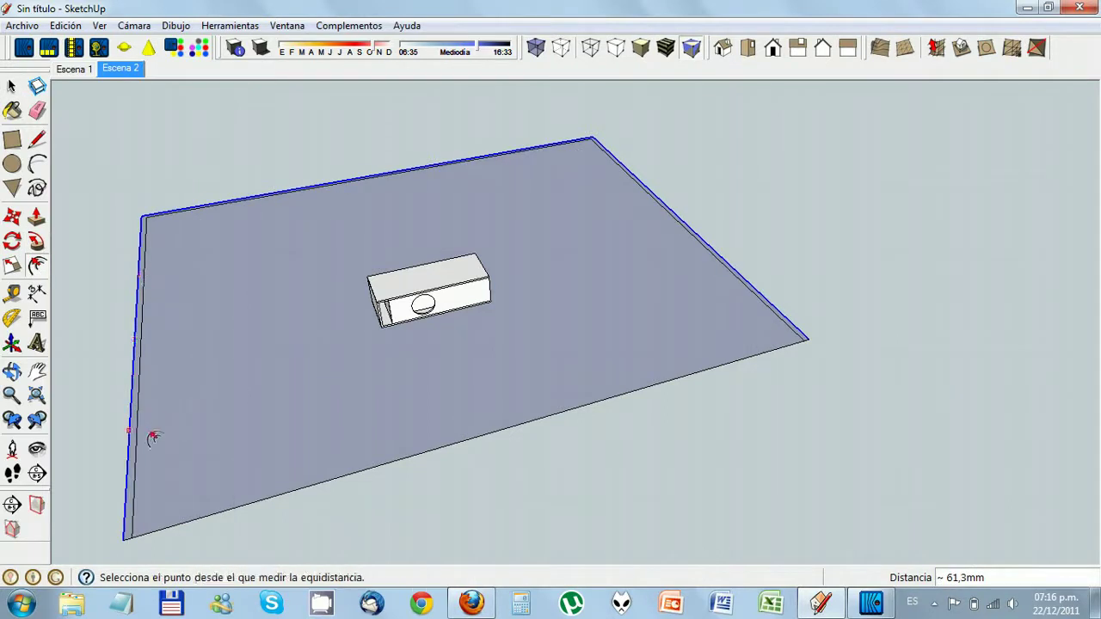
pyautogui.click(36, 217)
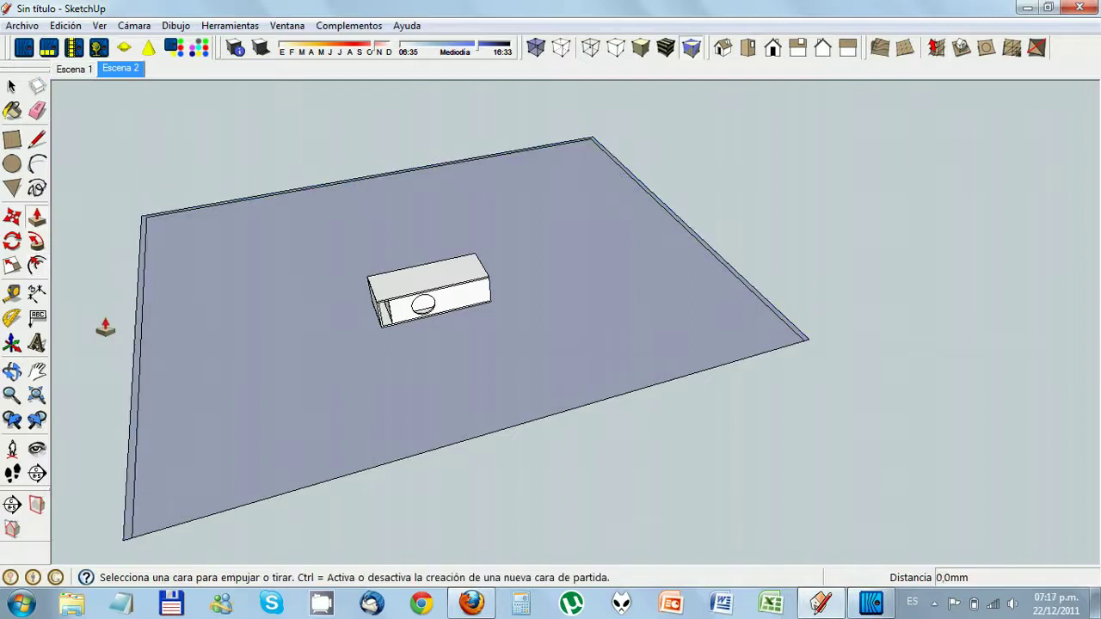
pyautogui.moveTo(129, 351); pyautogui.dragTo(82, 189)
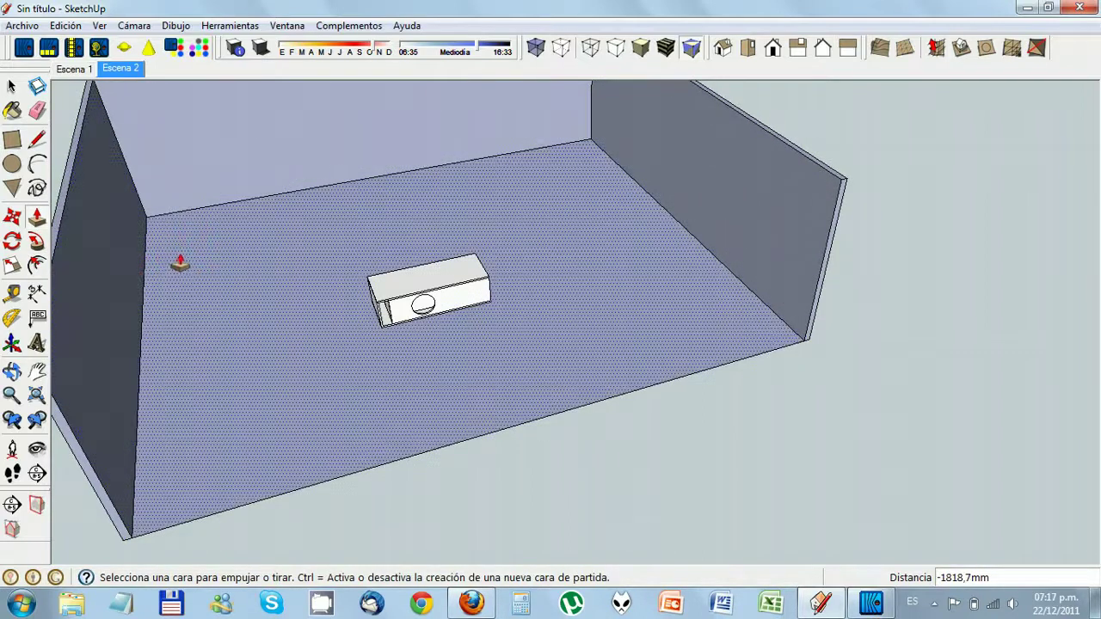
# Paint the inner faces of the three walls with Brick_Antique and display the model shaded with textures
pyautogui.click(12, 110)
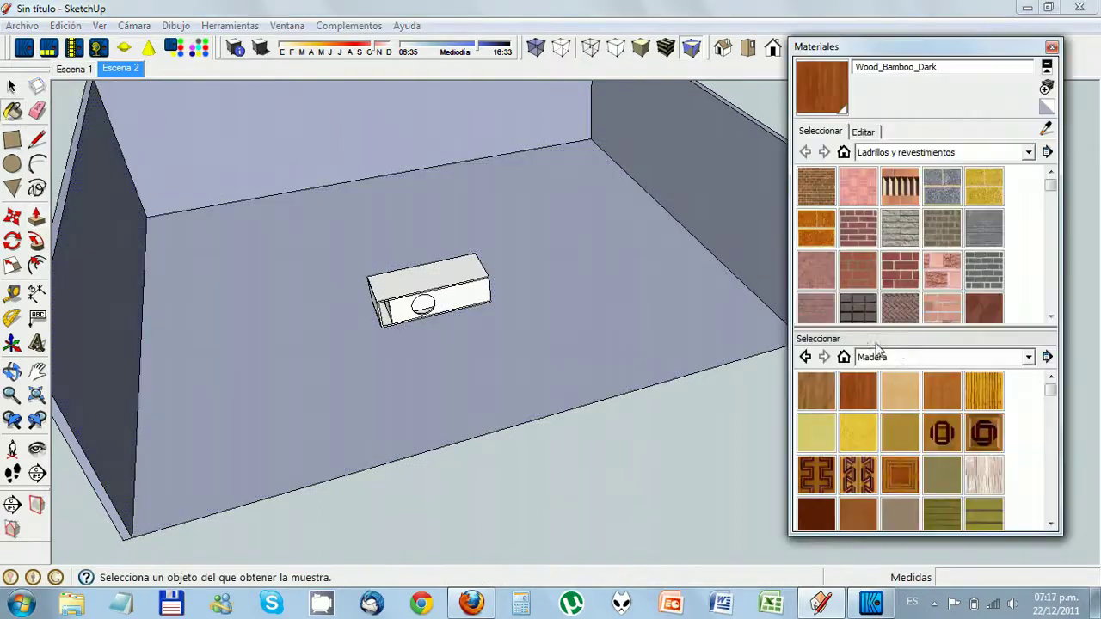
pyautogui.click(815, 186)
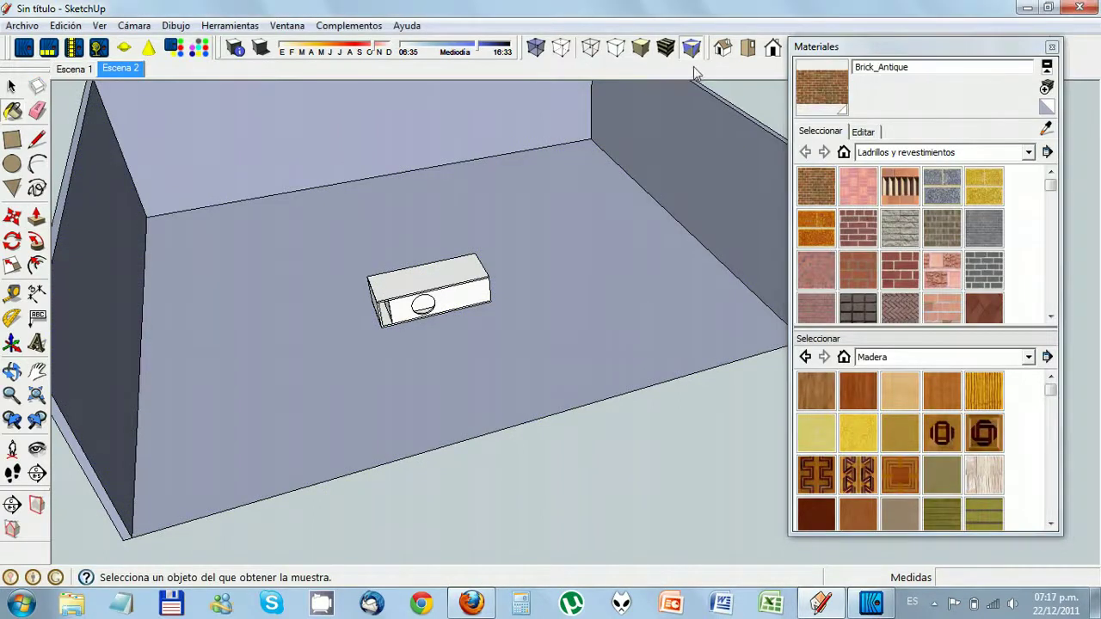
pyautogui.click(640, 48)
pyautogui.click(509, 93)
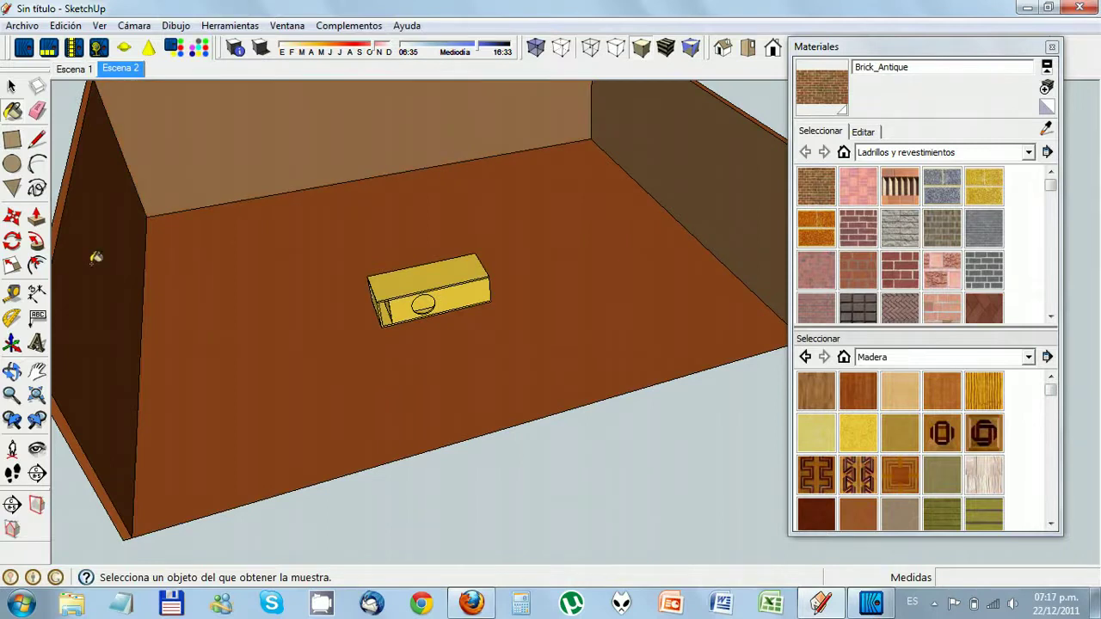
pyautogui.click(80, 258)
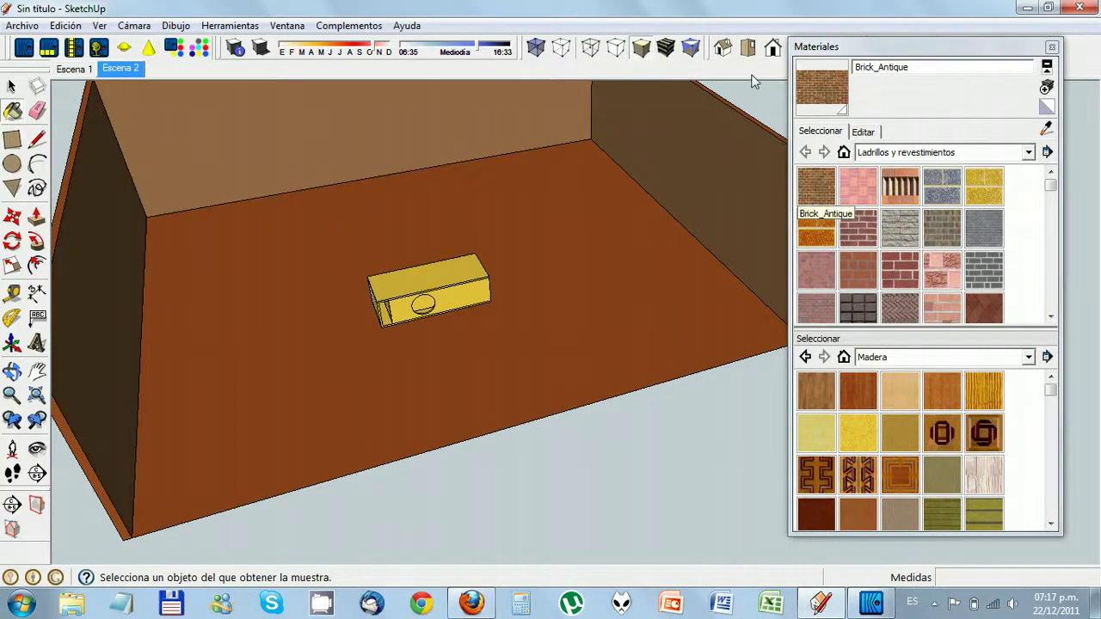
pyautogui.click(668, 49)
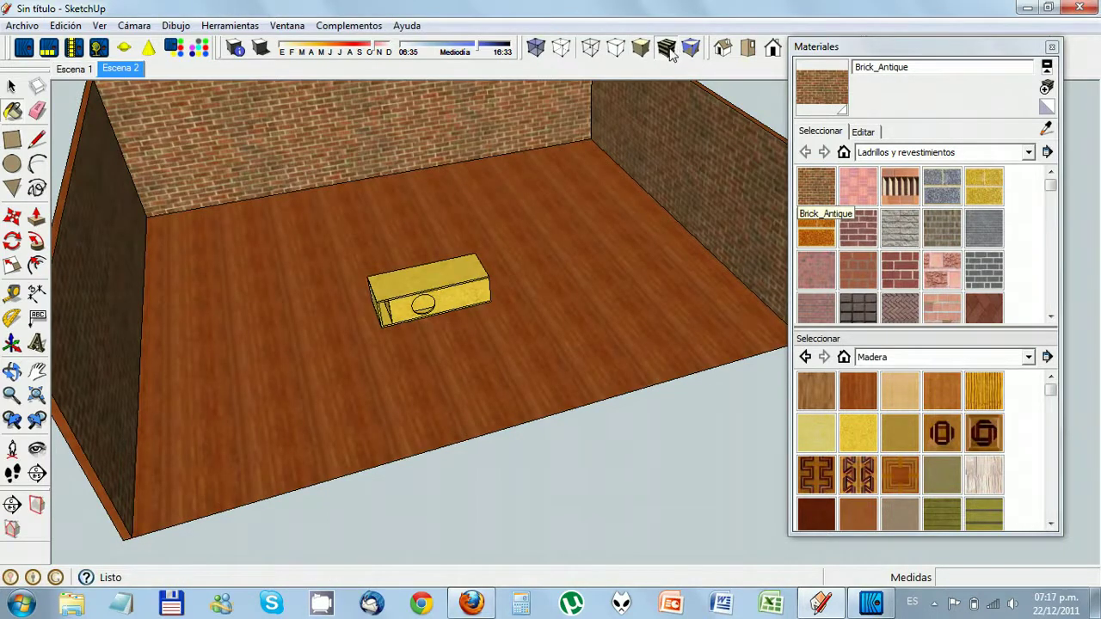
pyautogui.click(870, 45)
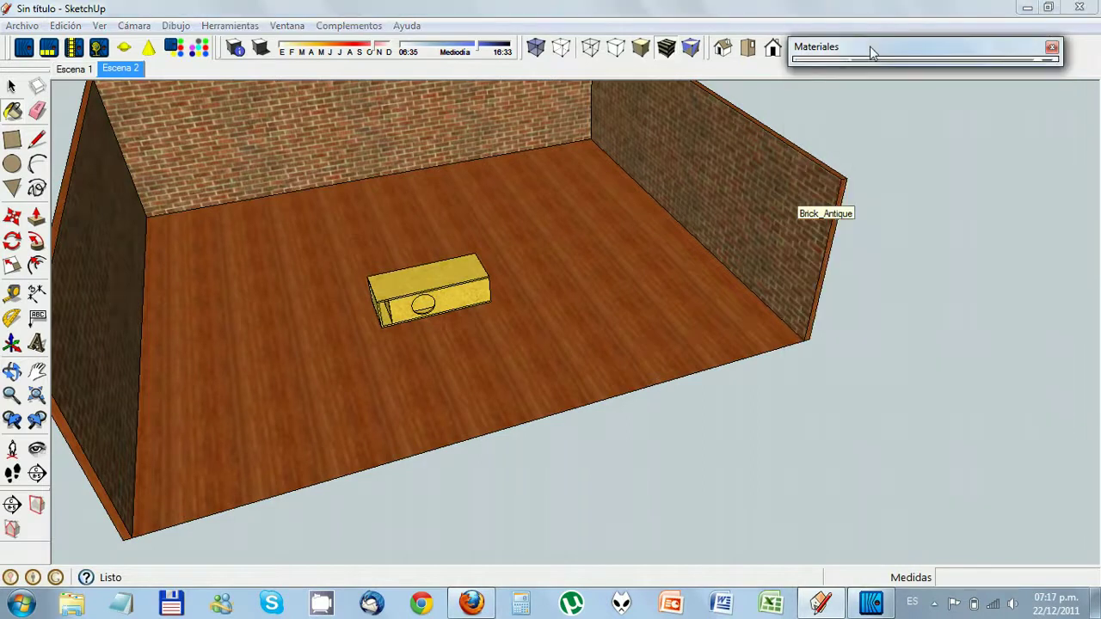
# Insert the su2kt_spotlight component from KT Lights on the floor near the open edge, in front of the box
pyautogui.click(136, 25)
pyautogui.moveTo(176, 25)
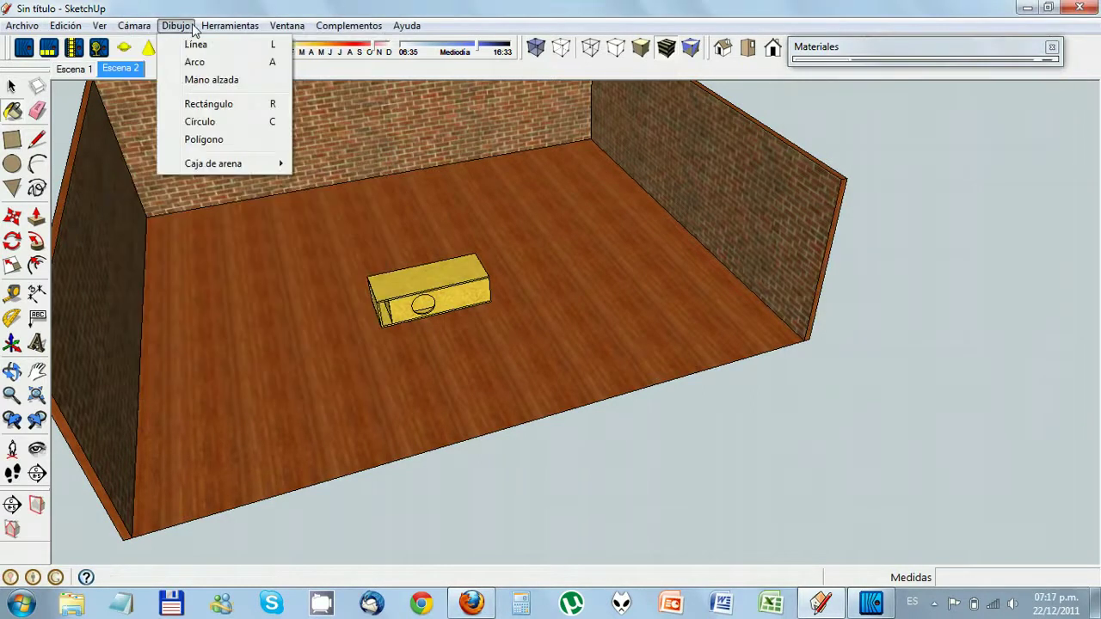
pyautogui.moveTo(287, 26)
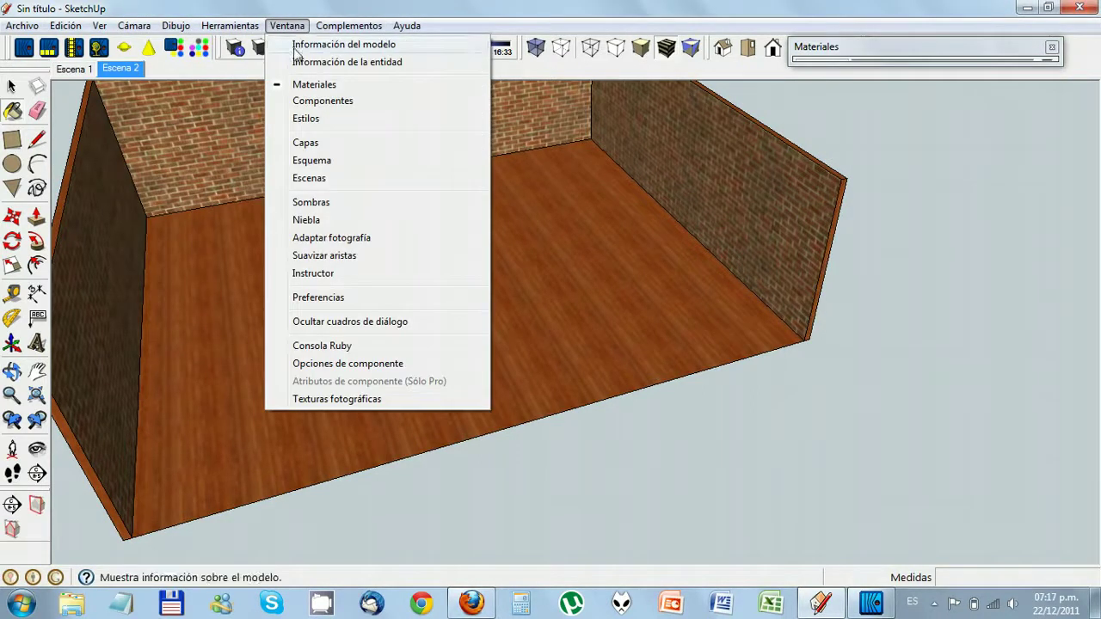
pyautogui.click(315, 101)
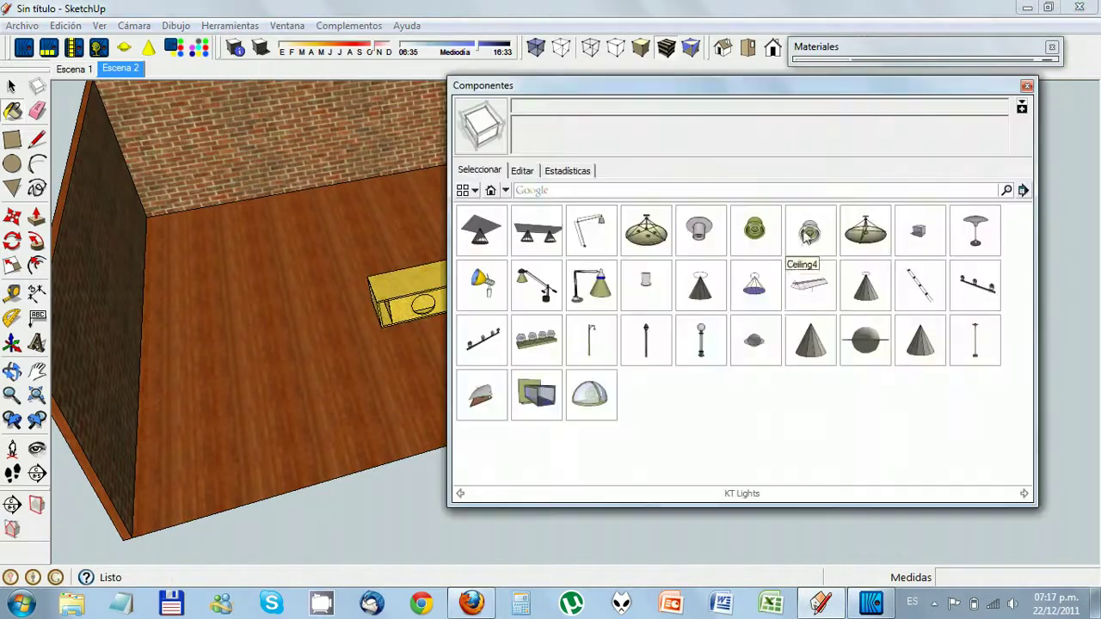
pyautogui.click(796, 339)
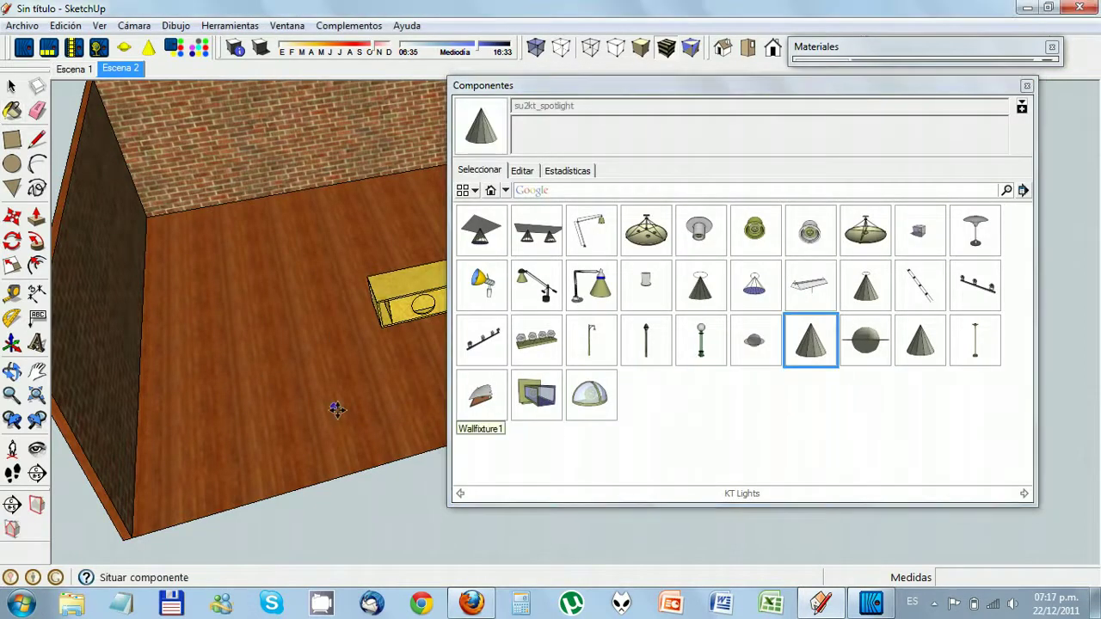
pyautogui.click(359, 447)
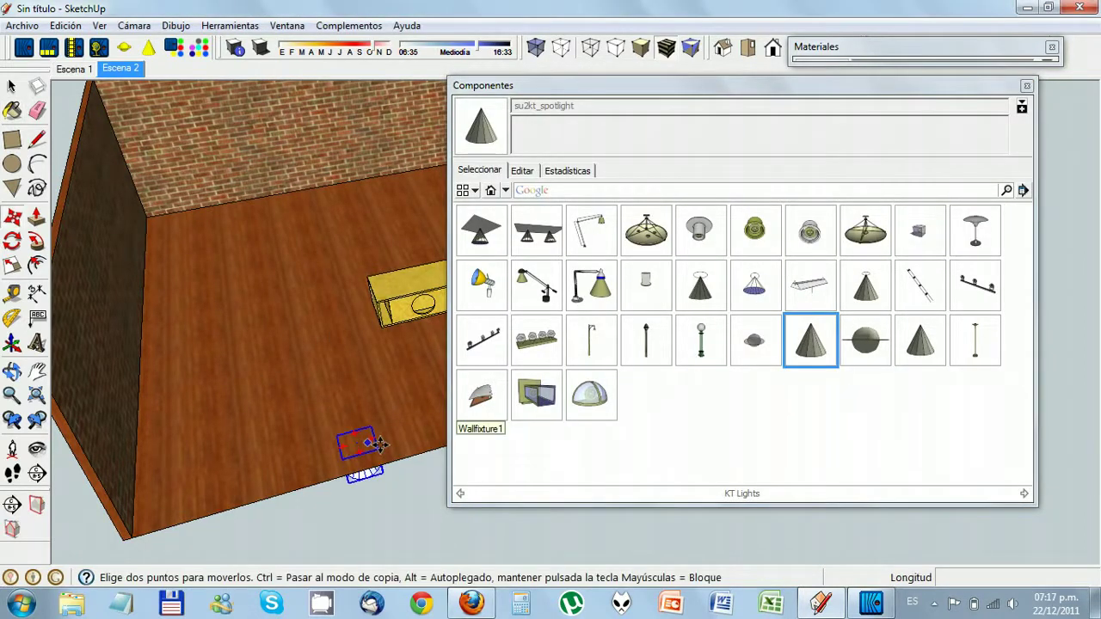
pyautogui.click(1027, 86)
# Move the spotlight out past the open side of the room and raise it about 1.5 m toward wall height
pyautogui.moveTo(516, 413); pyautogui.dragTo(544, 385, button='middle')
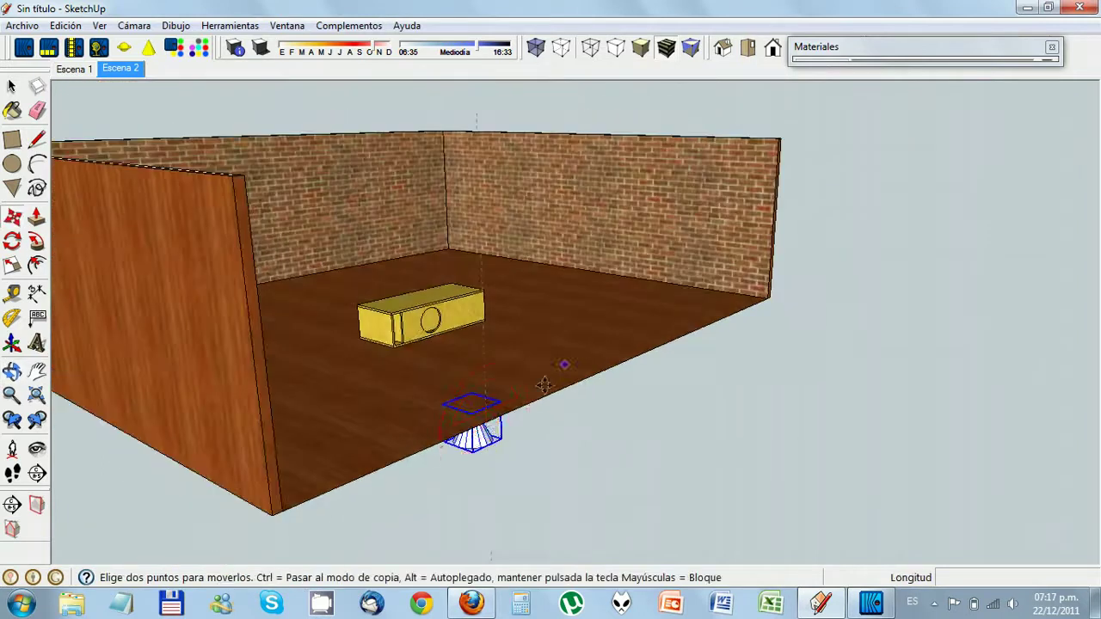
pyautogui.click(484, 434)
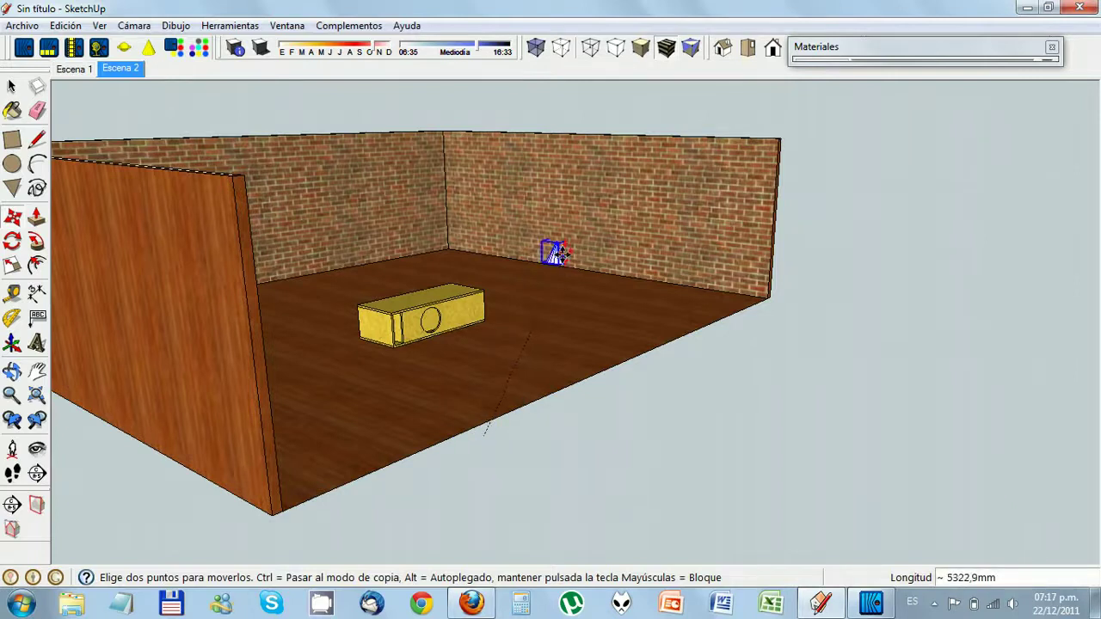
pyautogui.click(691, 427)
pyautogui.moveTo(625, 459); pyautogui.dragTo(727, 373, button='middle')
pyautogui.click(727, 373)
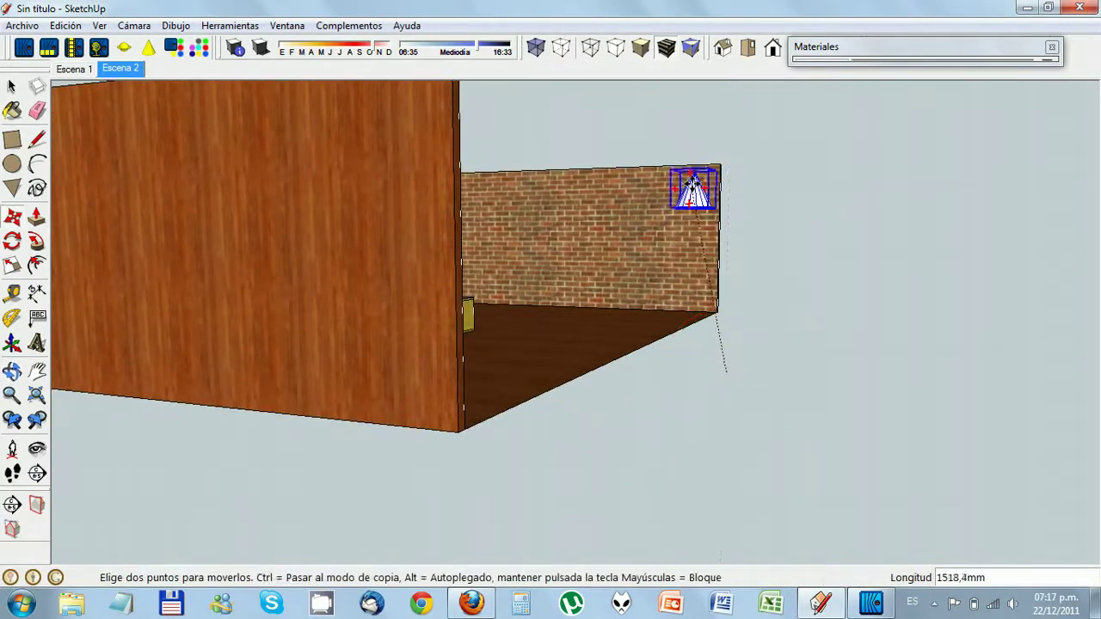
pyautogui.click(688, 164)
pyautogui.moveTo(664, 233); pyautogui.dragTo(612, 361, button='middle')
# Reposition the spotlight beside the box, tilt it 45° toward the box, and move it about 810 mm closer
pyautogui.click(650, 293)
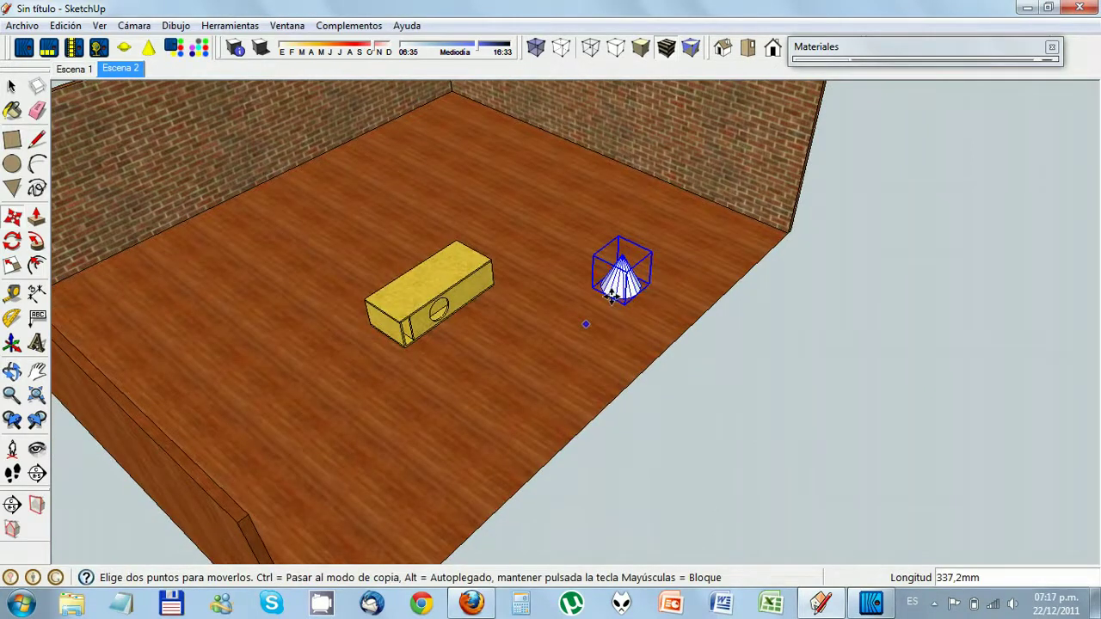
pyautogui.click(612, 295)
pyautogui.click(593, 338)
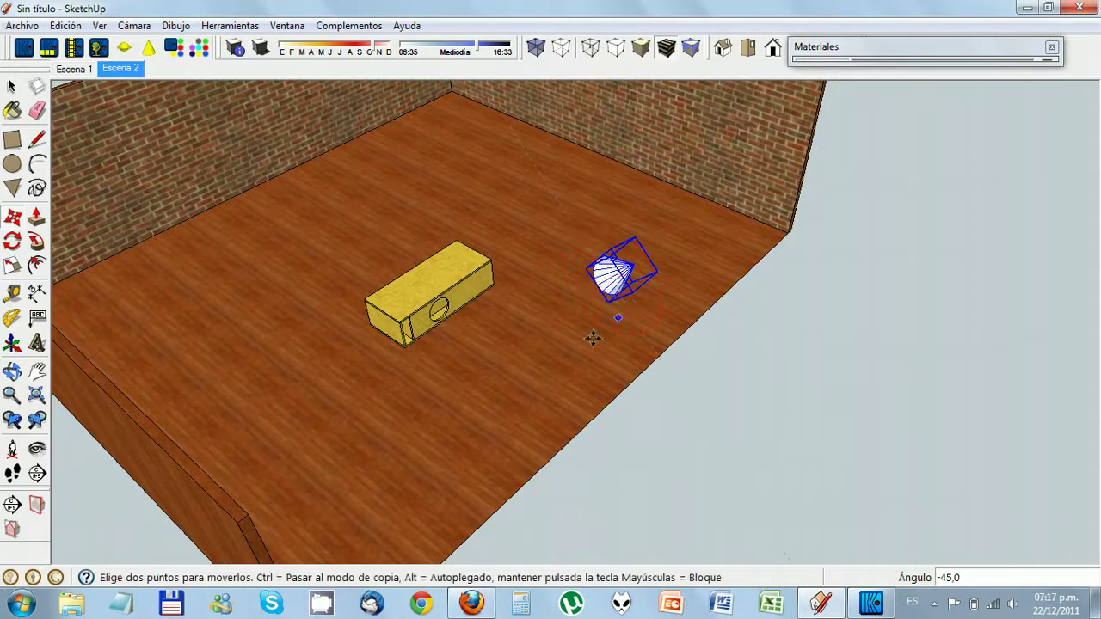
pyautogui.moveTo(548, 367); pyautogui.dragTo(608, 293, button='middle')
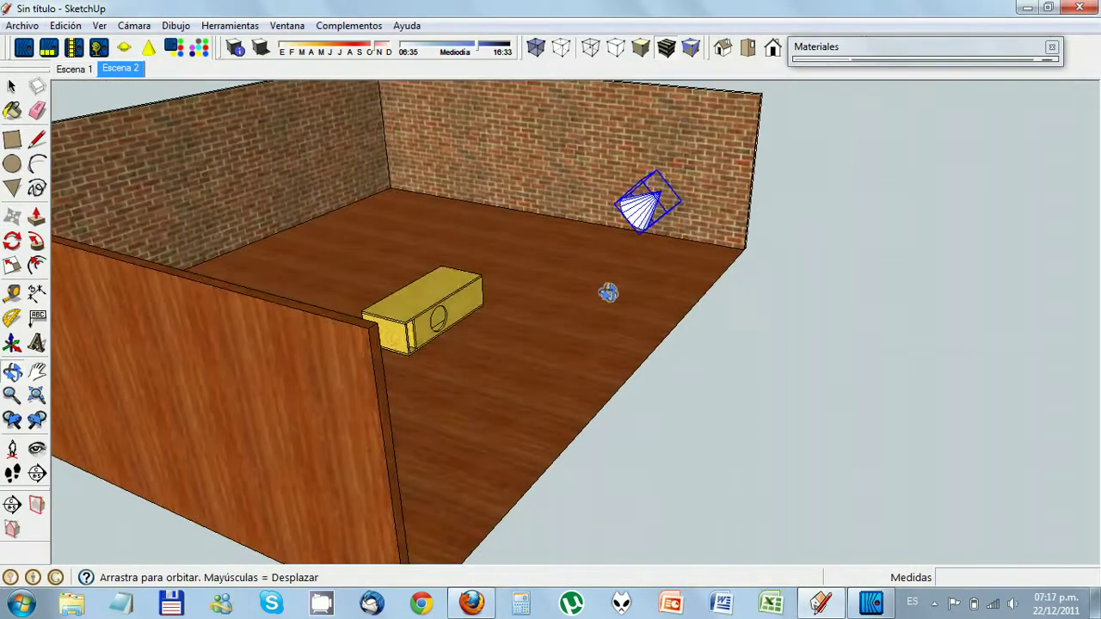
pyautogui.click(641, 208)
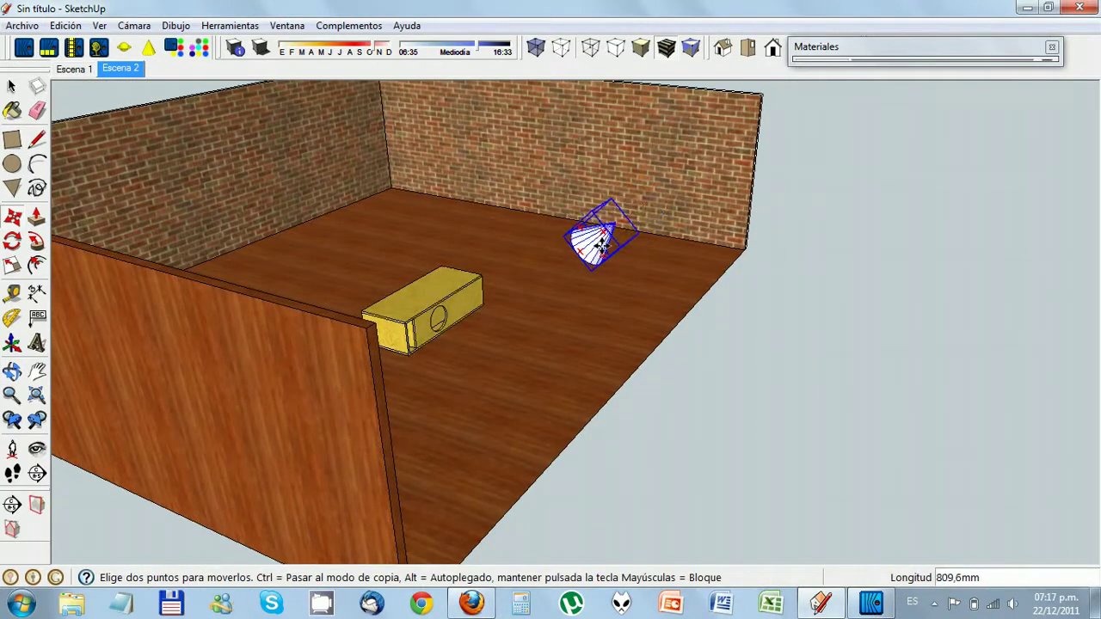
# Set the spotlight's light power to 15 in its SU2KT settings
pyautogui.moveTo(630, 284); pyautogui.dragTo(516, 352, button='middle')
pyautogui.click(12, 87)
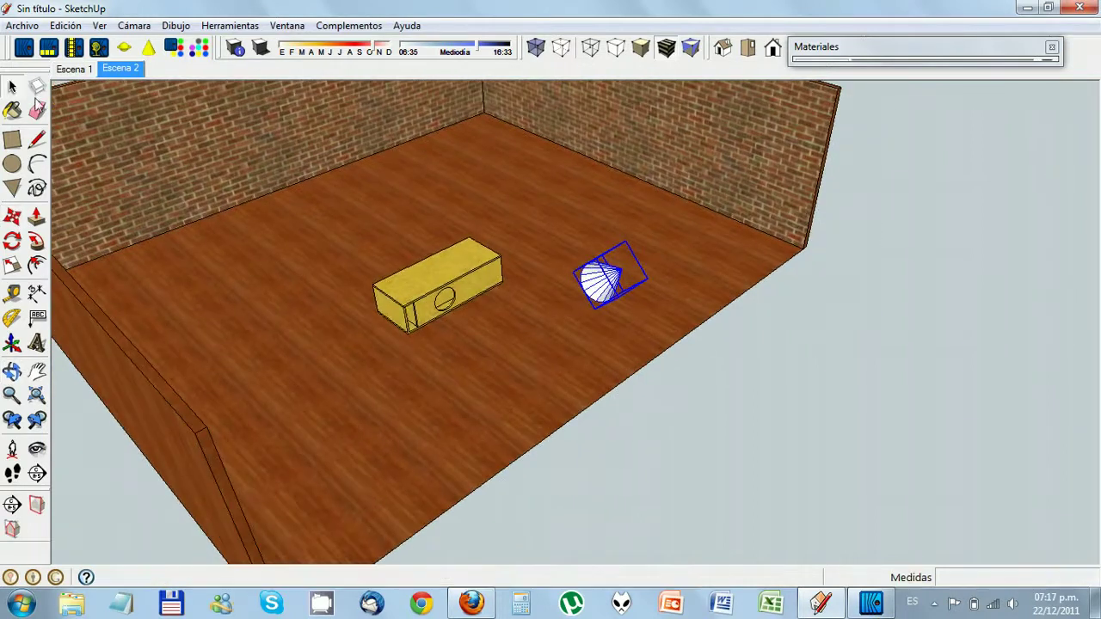
pyautogui.rightClick(595, 280)
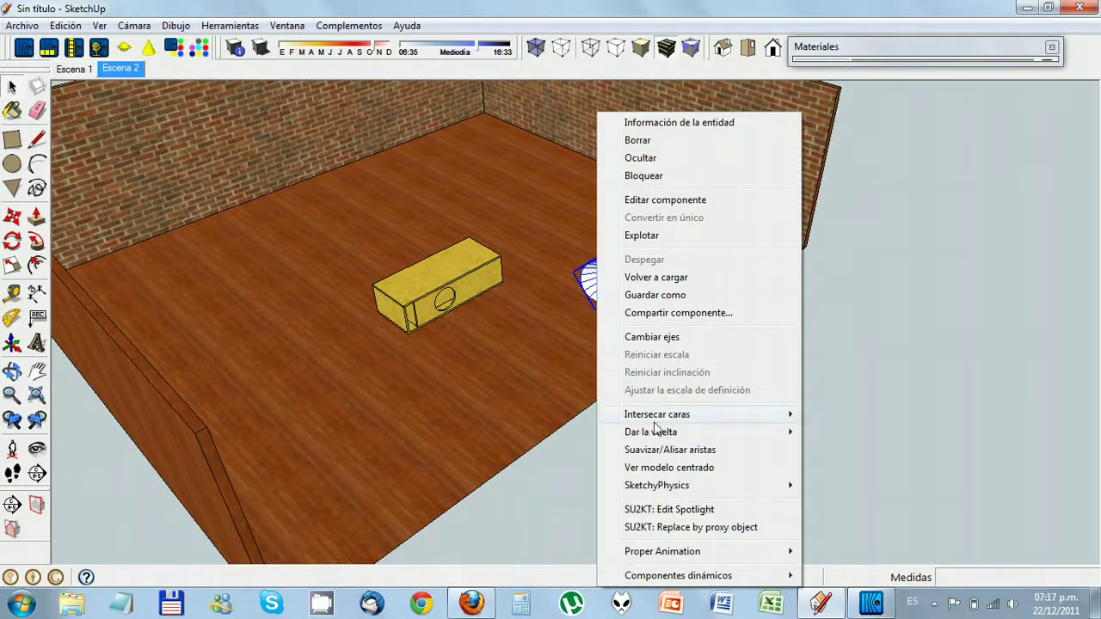
pyautogui.click(670, 510)
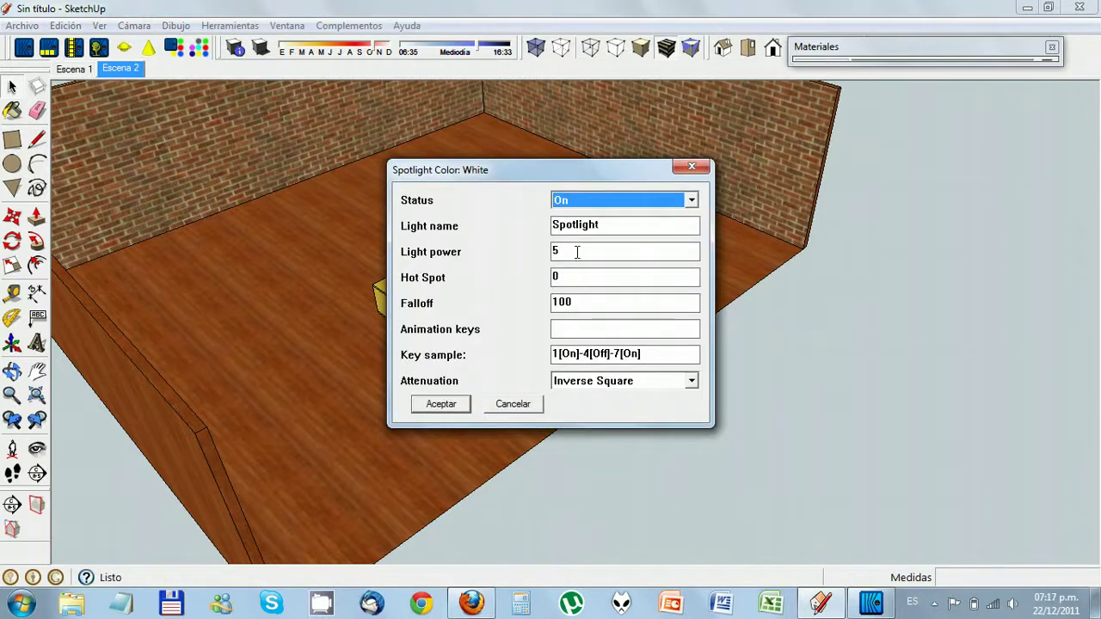
pyautogui.moveTo(577, 251); pyautogui.dragTo(510, 254)
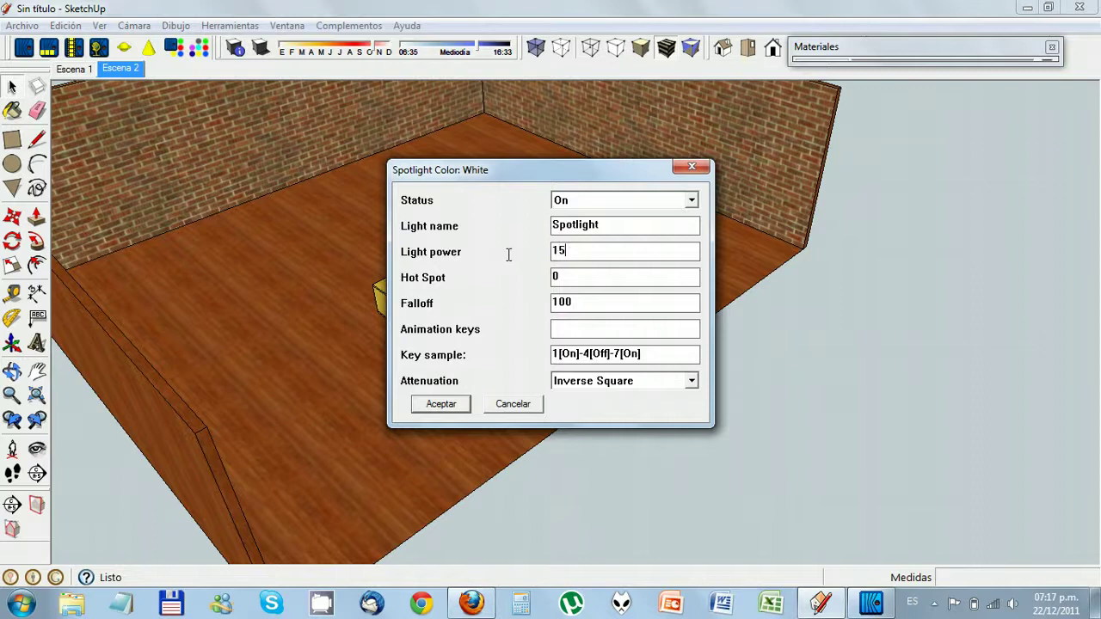
pyautogui.click(441, 404)
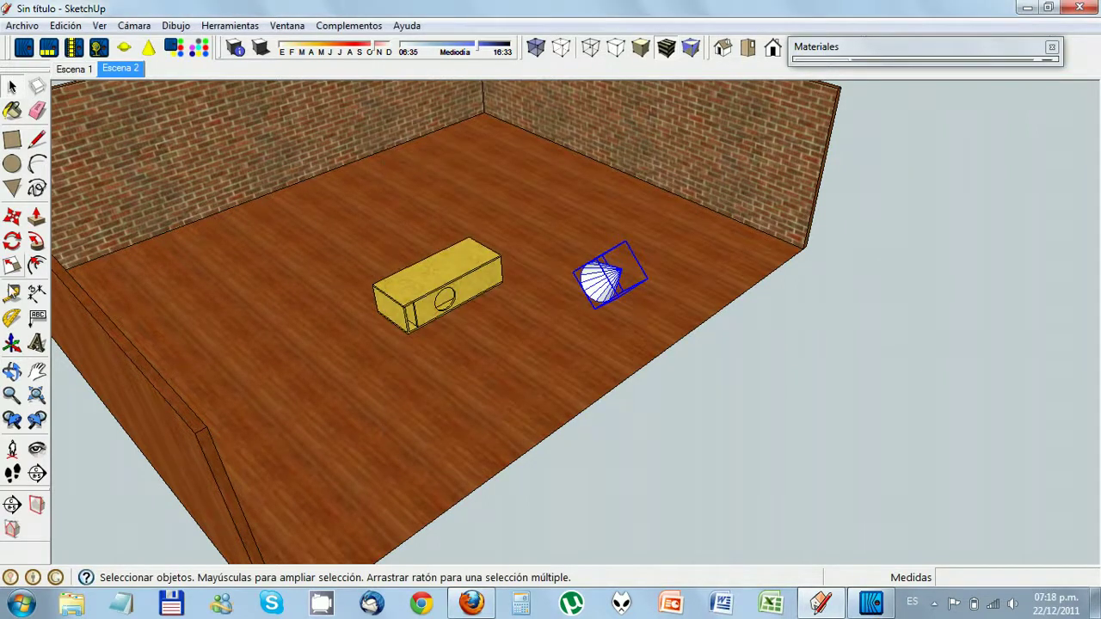
# Return to the Escena 1 view and save the model on the desktop as tline.skp
pyautogui.click(37, 370)
pyautogui.moveTo(337, 394); pyautogui.dragTo(373, 441)
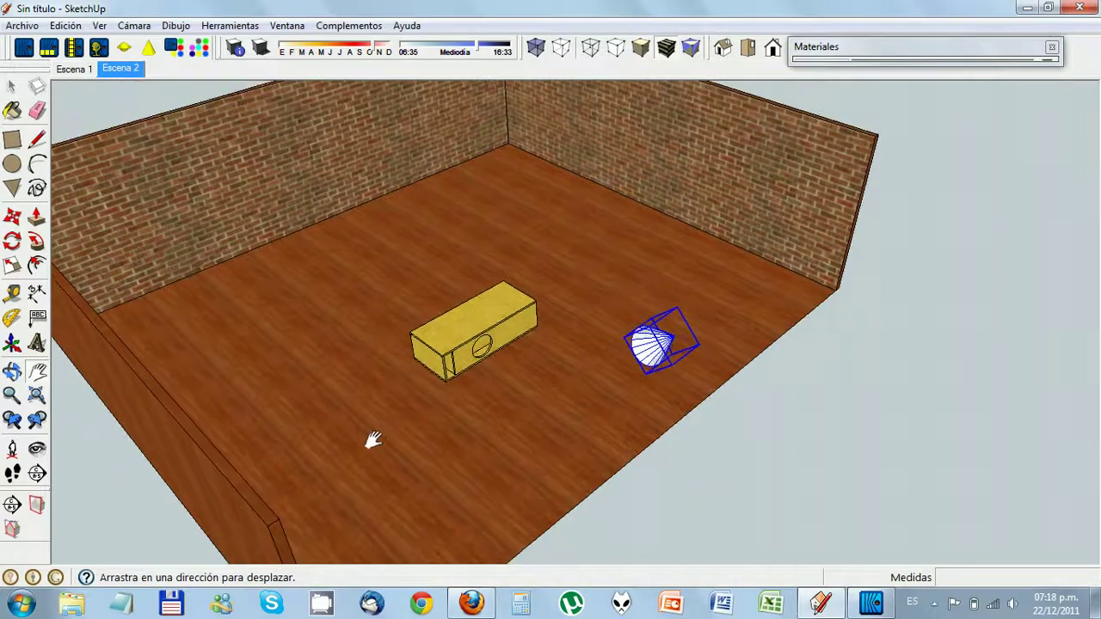
pyautogui.click(75, 68)
pyautogui.click(77, 70)
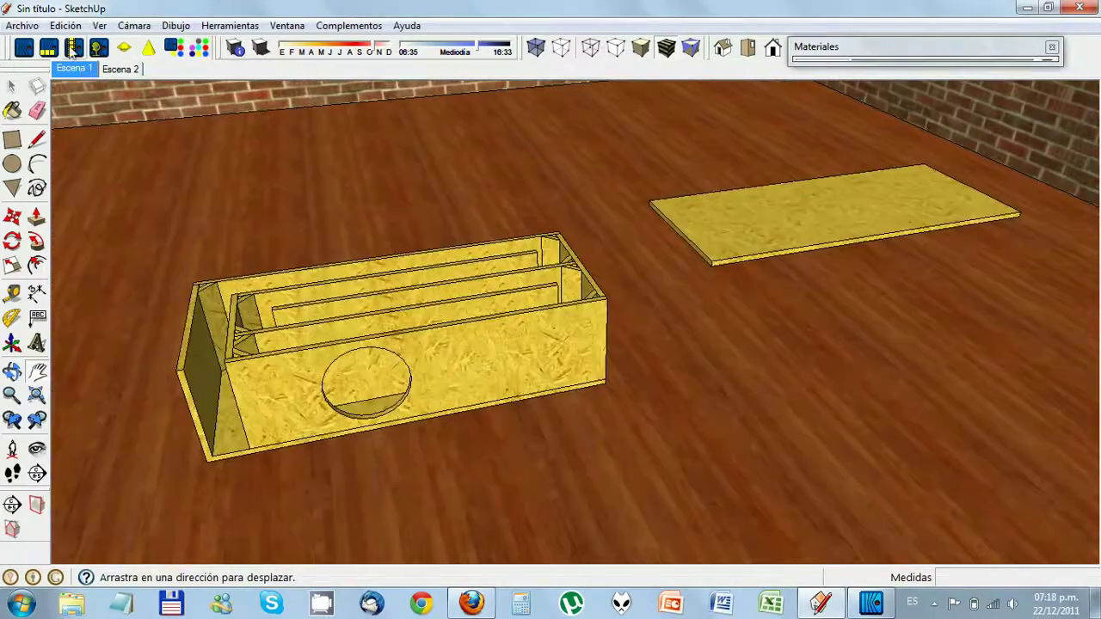
pyautogui.click(22, 25)
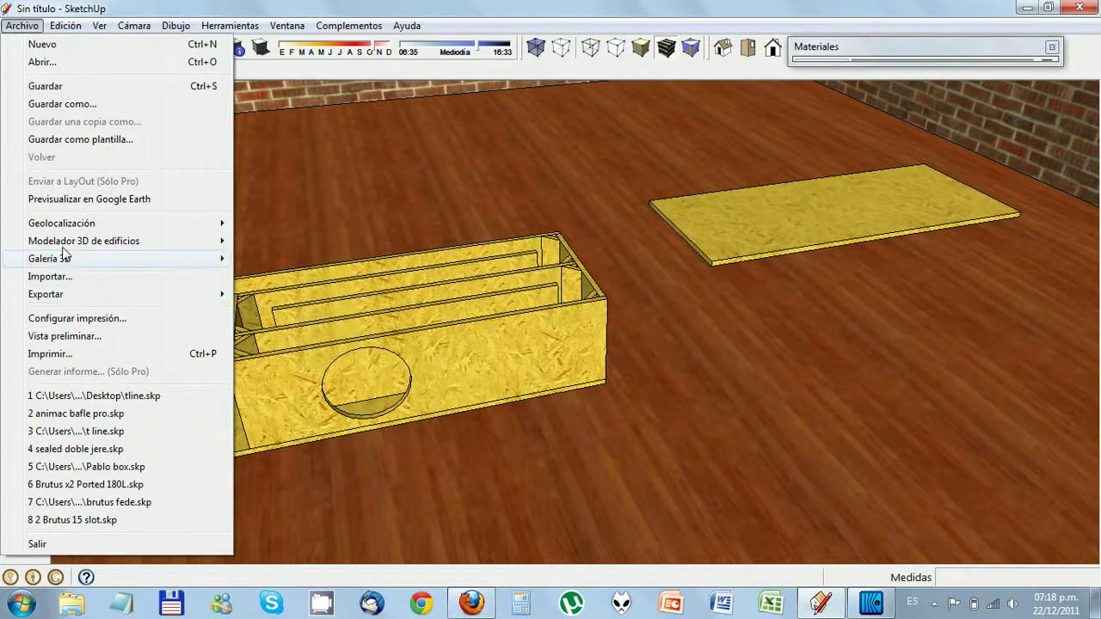
pyautogui.click(66, 107)
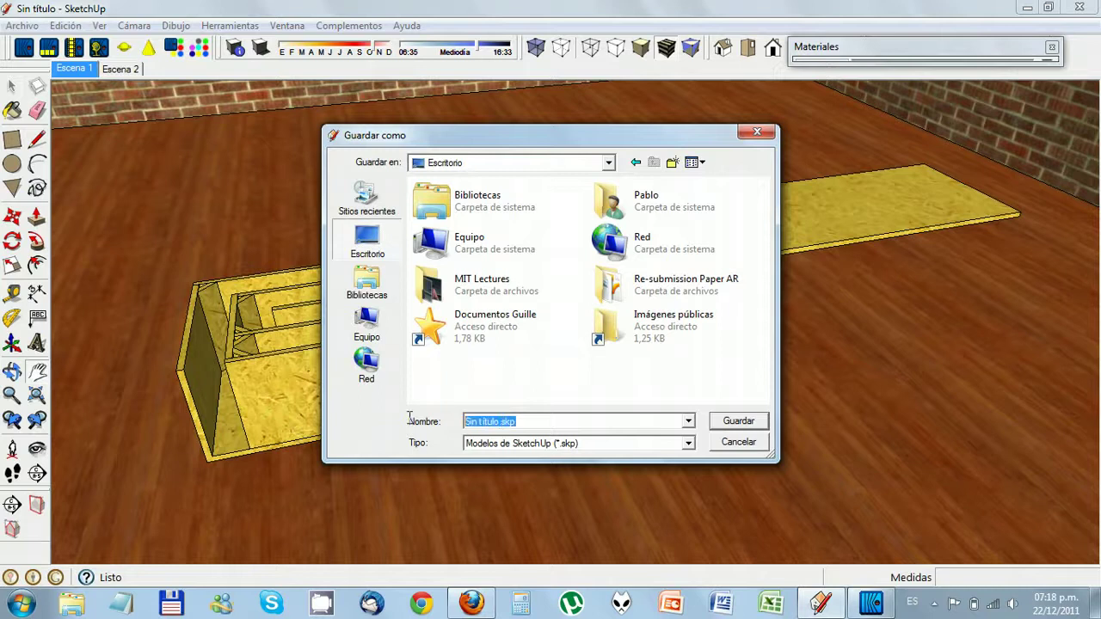
pyautogui.press('Home')
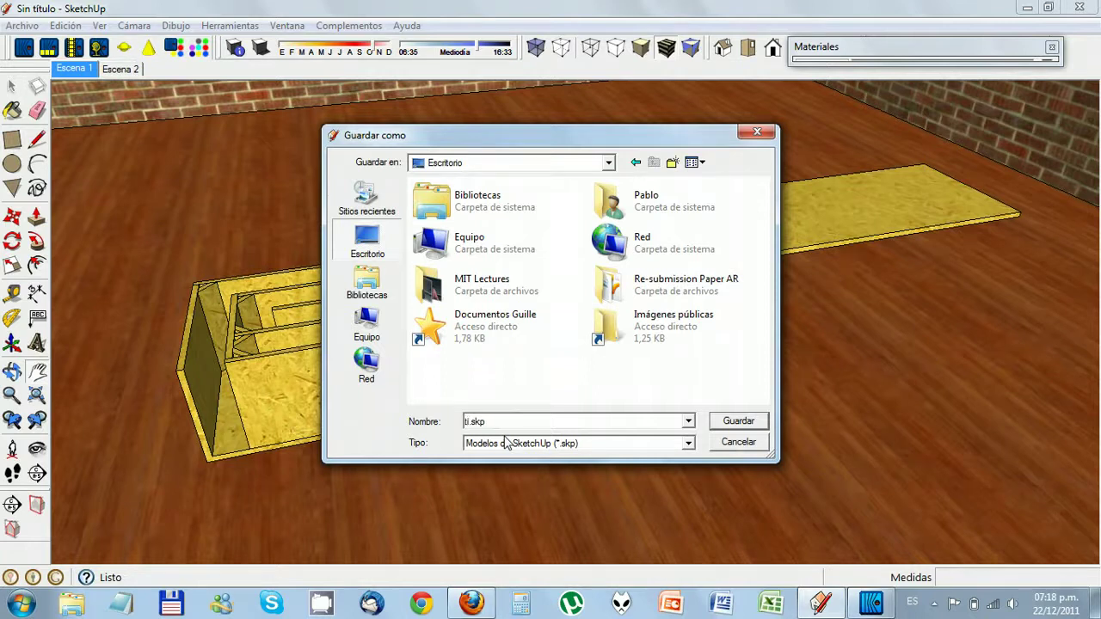
pyautogui.press('Return')
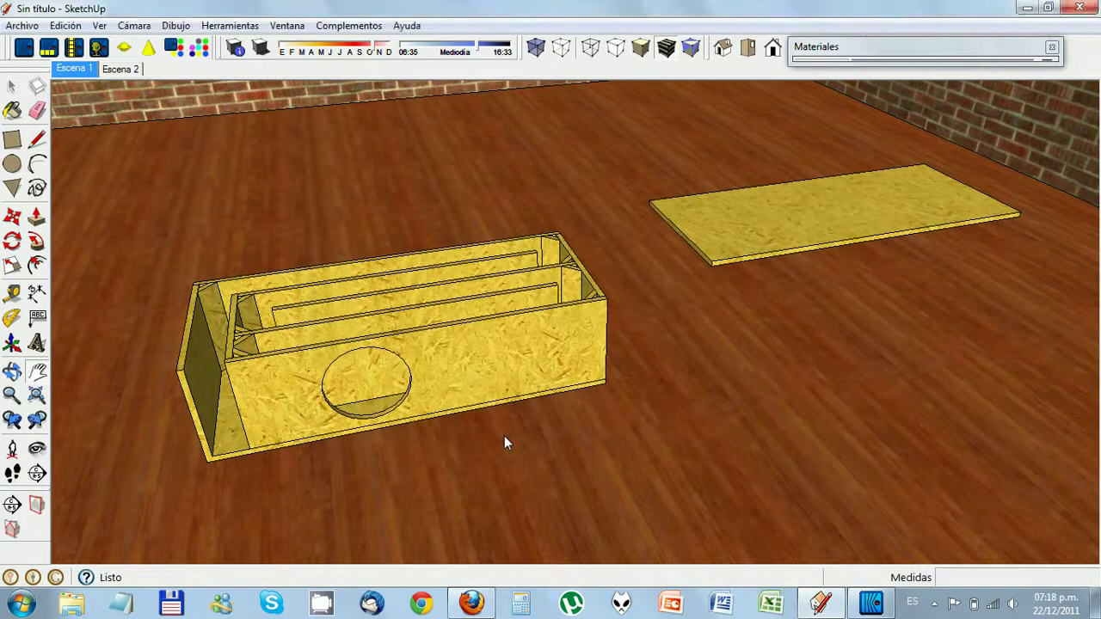
# Export the whole model with lights for Kerkythea as tline.xml on the desktop, with Export selection ONLY set to No, without opening it
pyautogui.click(871, 602)
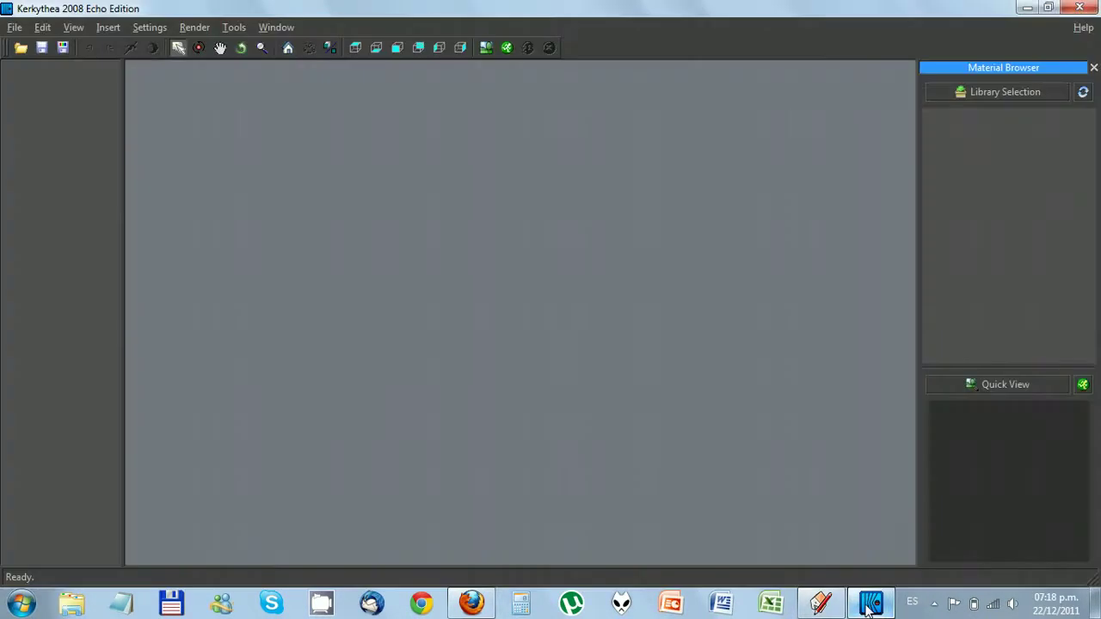
pyautogui.click(870, 602)
pyautogui.click(74, 49)
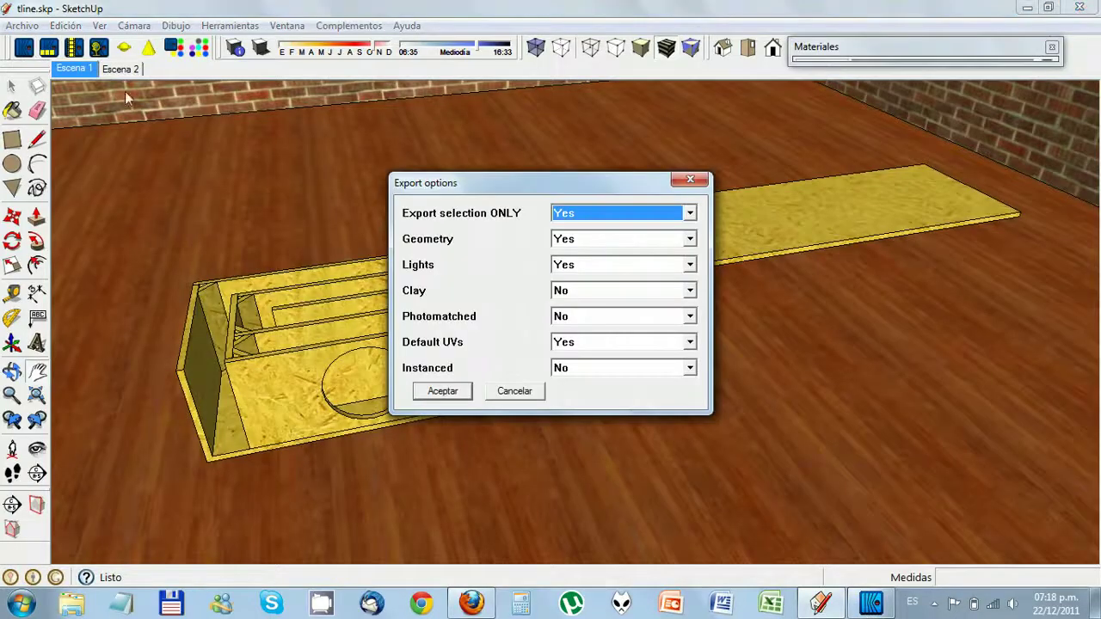
pyautogui.click(689, 214)
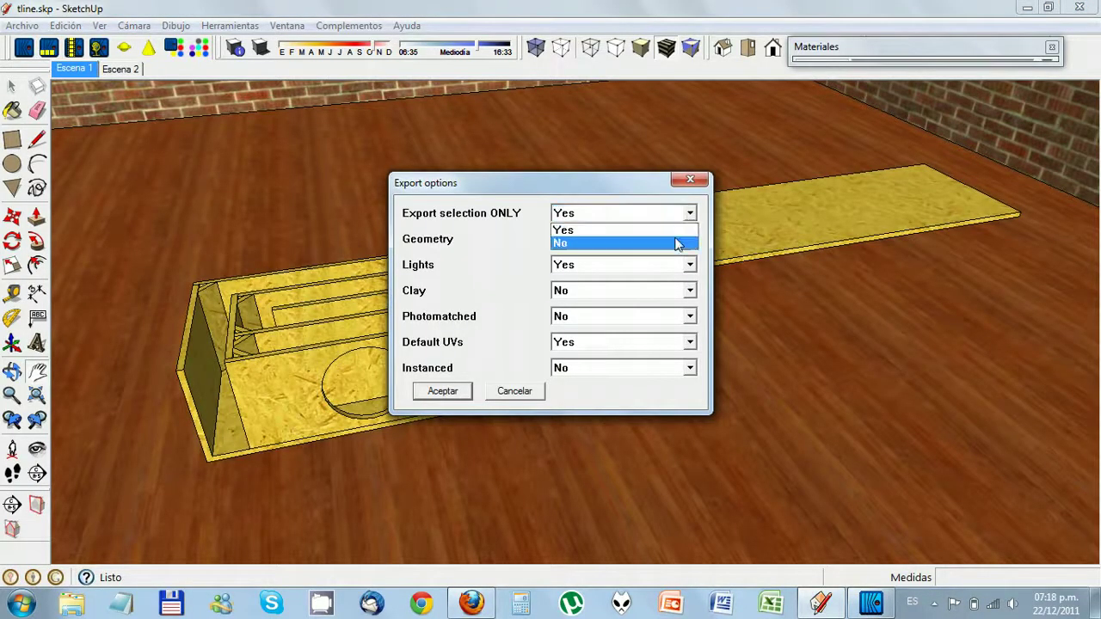
pyautogui.click(680, 242)
pyautogui.click(443, 393)
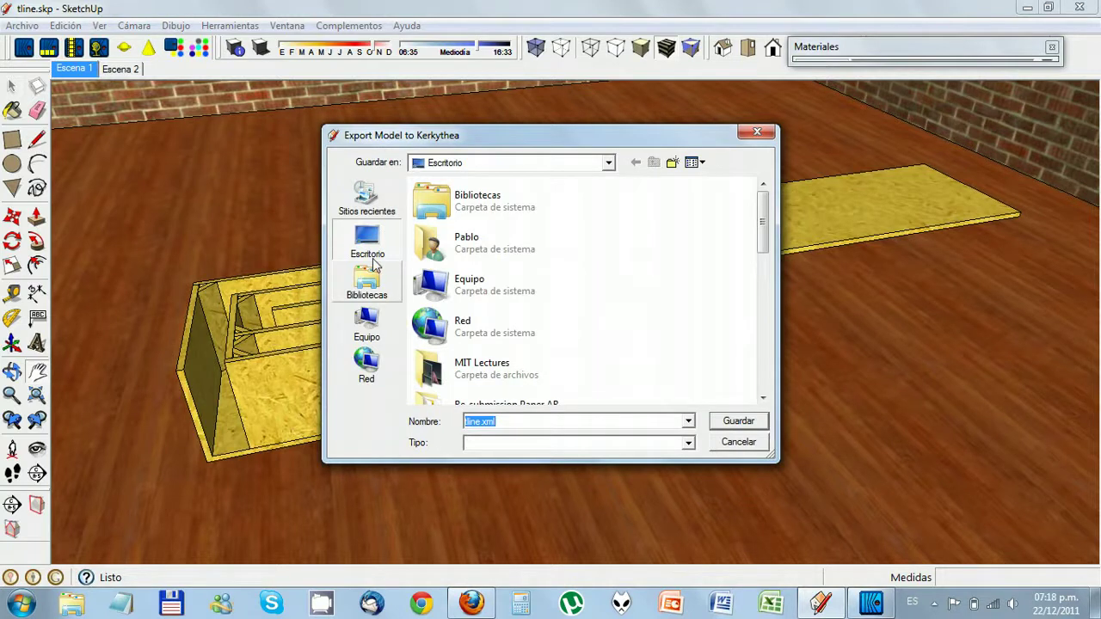
pyautogui.click(371, 251)
pyautogui.click(738, 422)
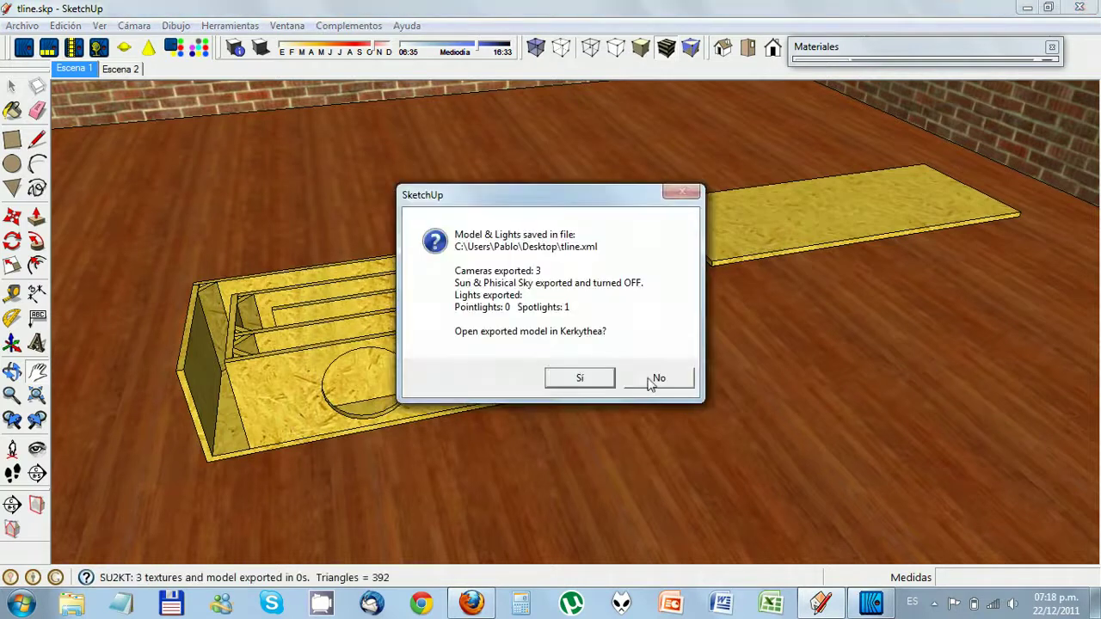
pyautogui.click(658, 378)
# Switch to Kerkythea, open tline.xml from the desktop, and display the scene with solid textured surfaces
pyautogui.click(871, 602)
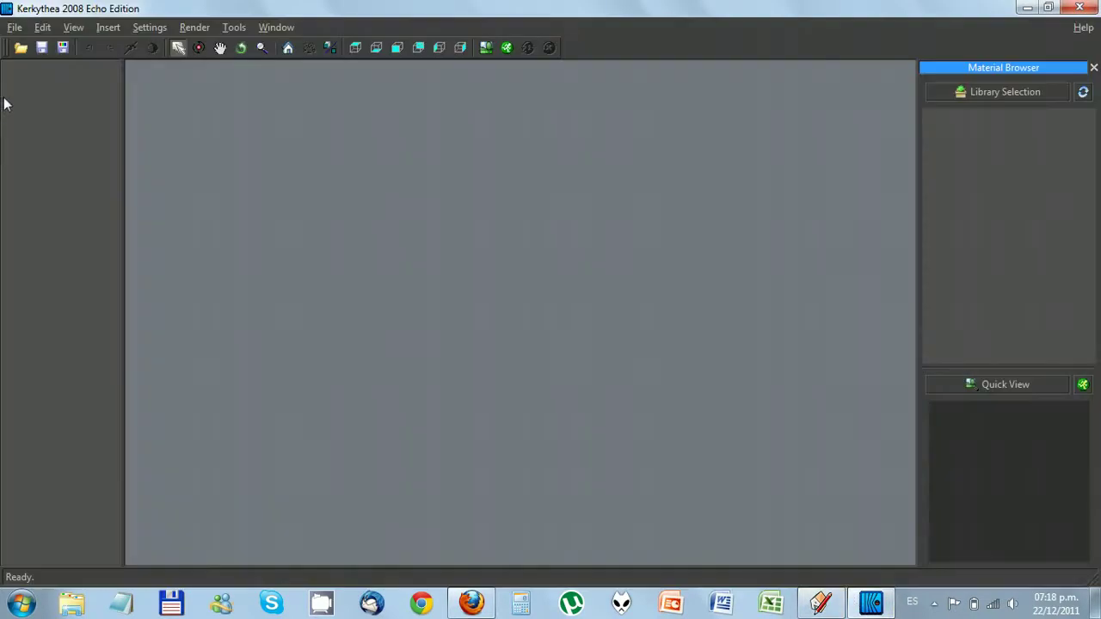
pyautogui.click(21, 47)
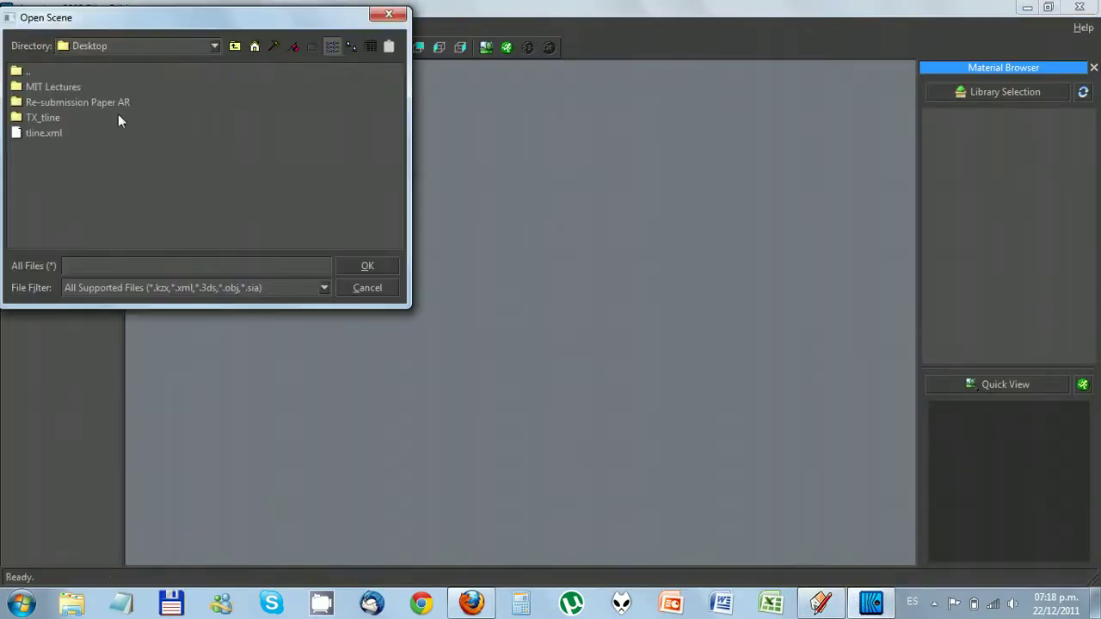
pyautogui.doubleClick(46, 135)
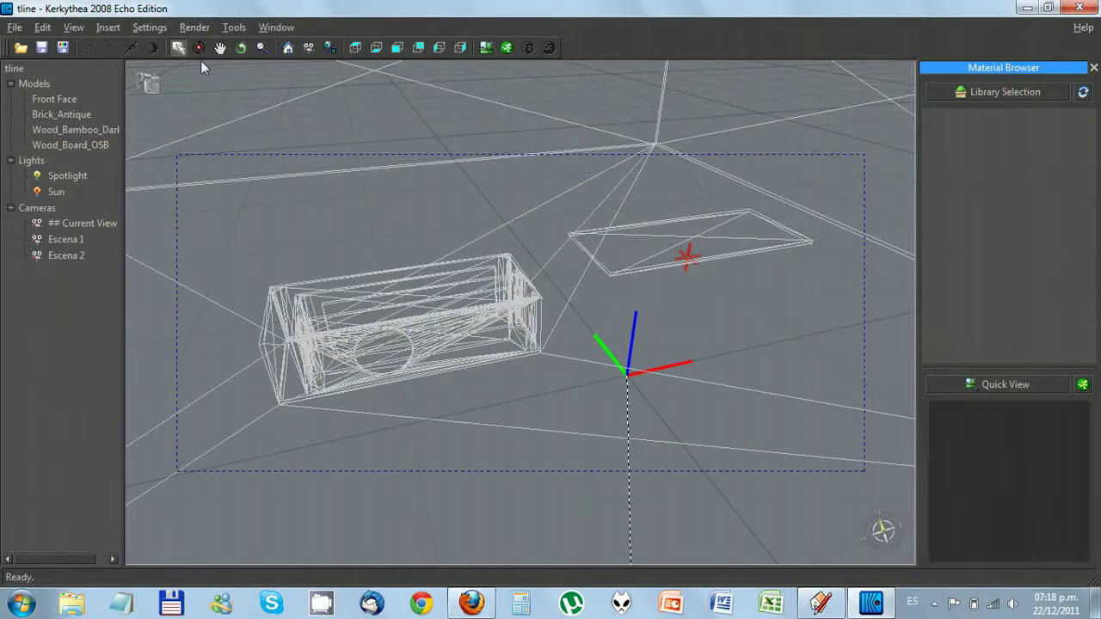
pyautogui.click(77, 28)
pyautogui.moveTo(93, 79)
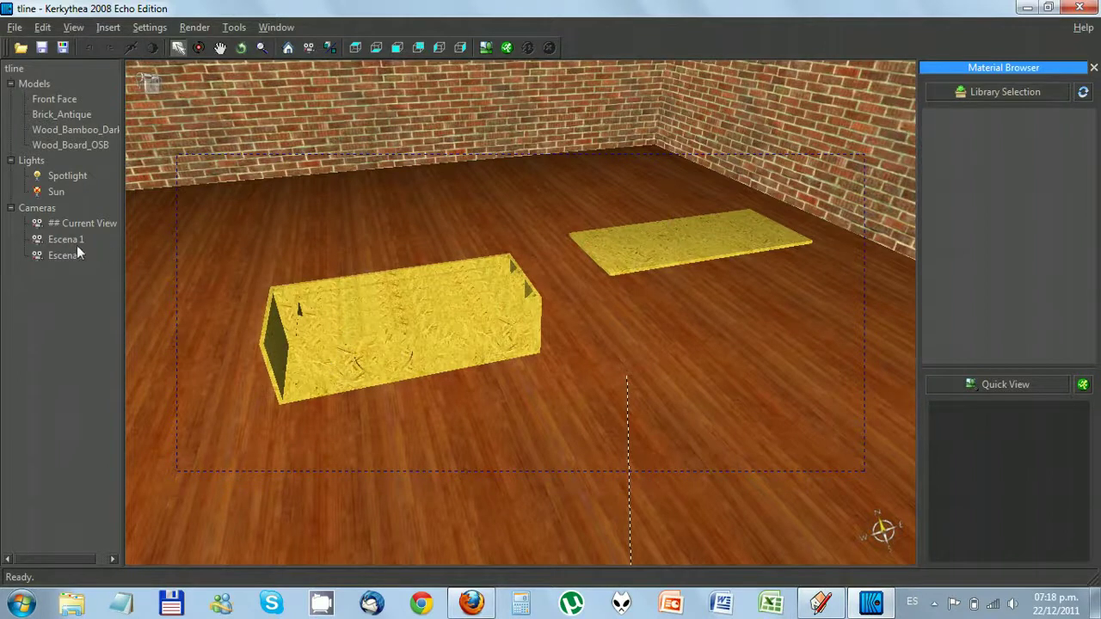
# Edit the floor's Wood_Bamboo_Dark material and give its Reflection a dark grey colour
pyautogui.click(131, 183)
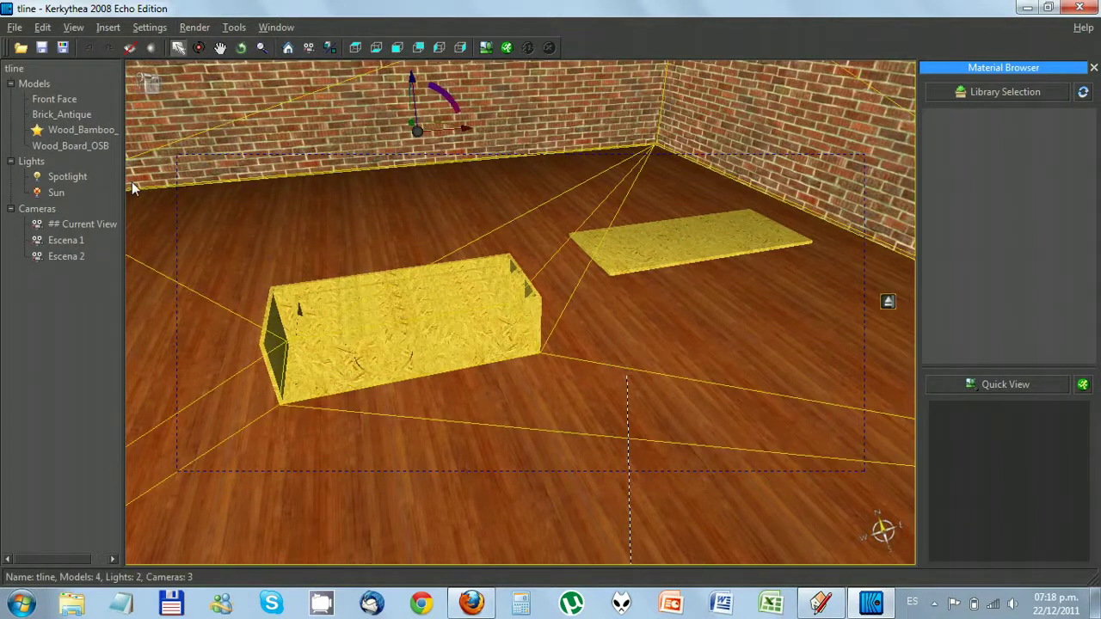
pyautogui.rightClick(73, 129)
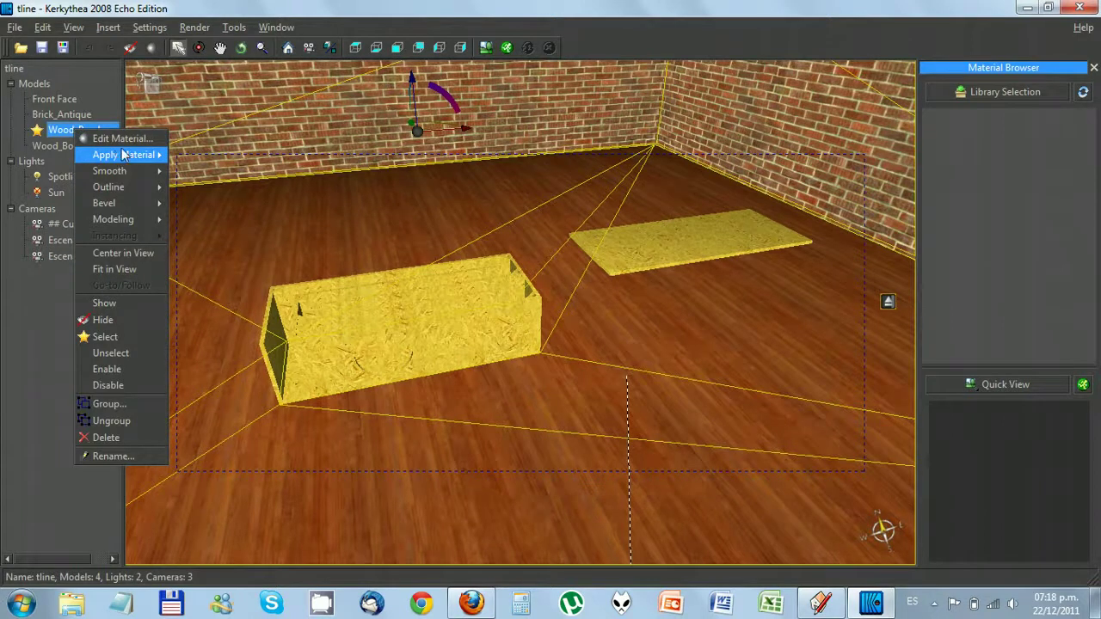
pyautogui.moveTo(152, 156)
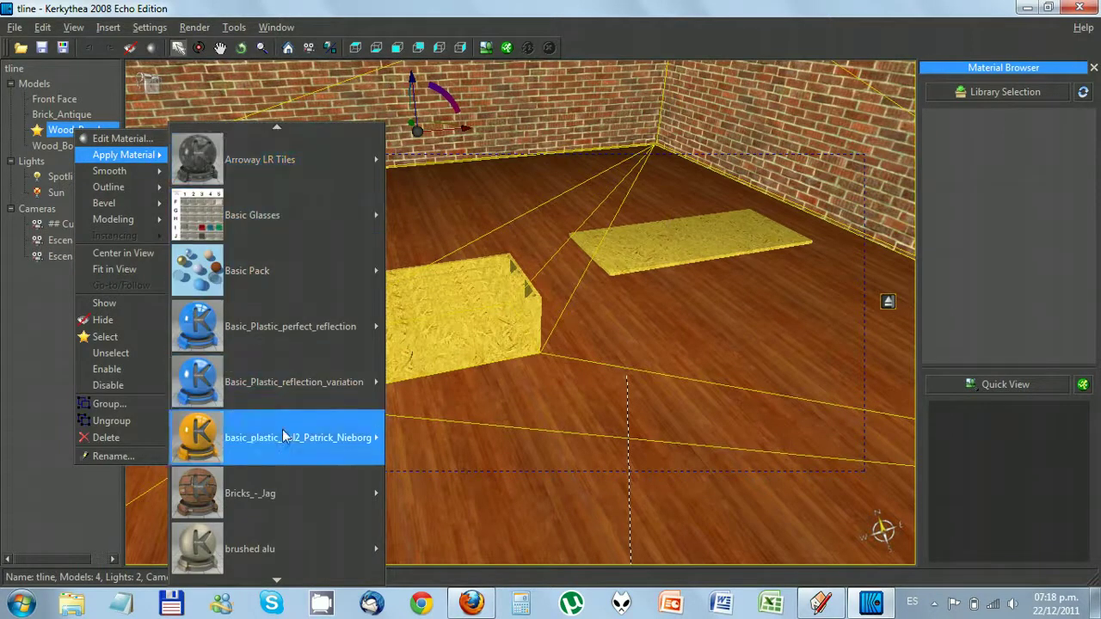
pyautogui.click(116, 138)
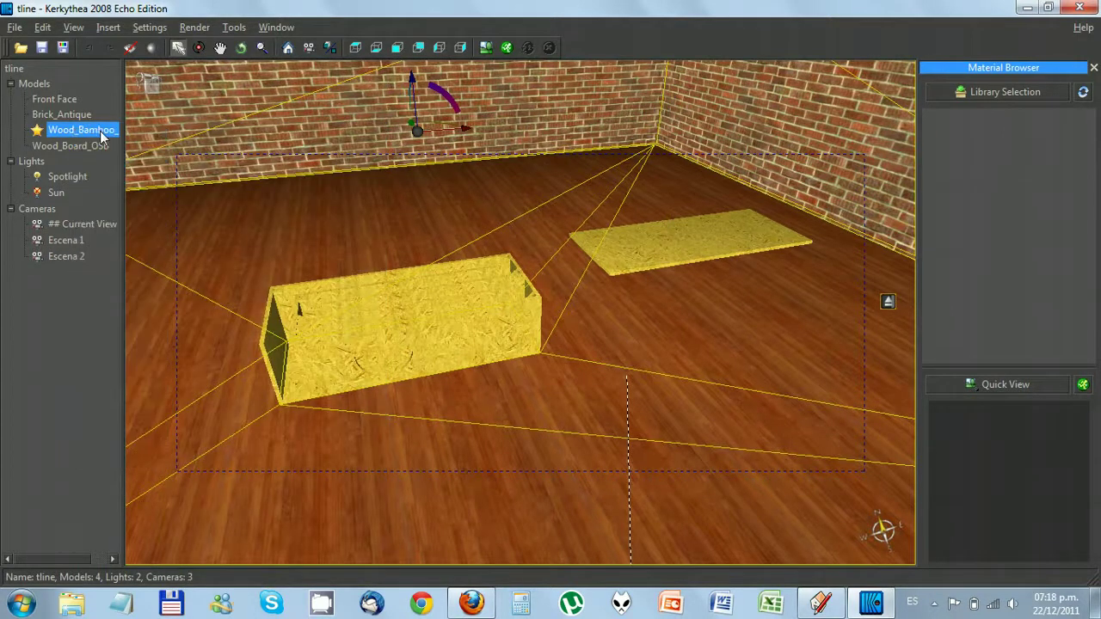
pyautogui.rightClick(396, 115)
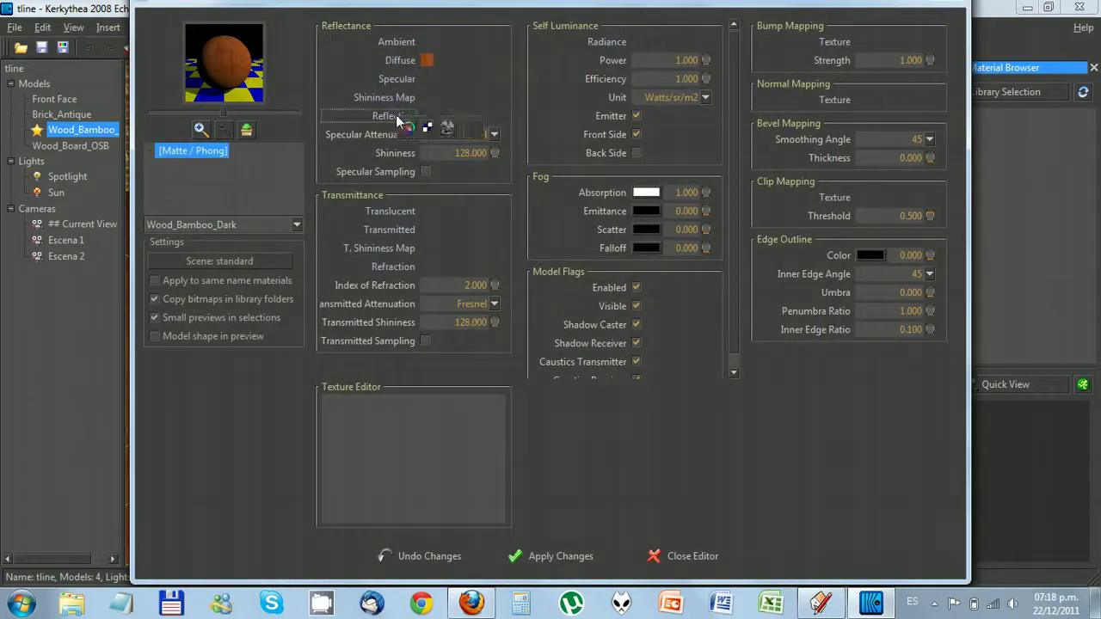
pyautogui.click(412, 129)
pyautogui.click(506, 178)
pyautogui.moveTo(507, 184); pyautogui.dragTo(514, 194)
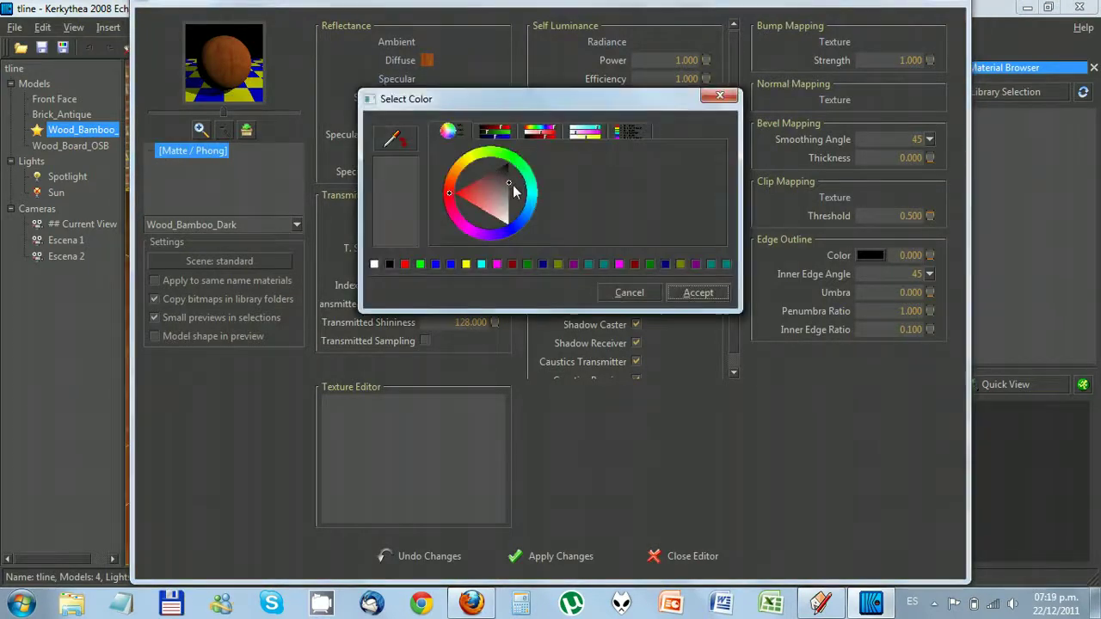
pyautogui.click(697, 293)
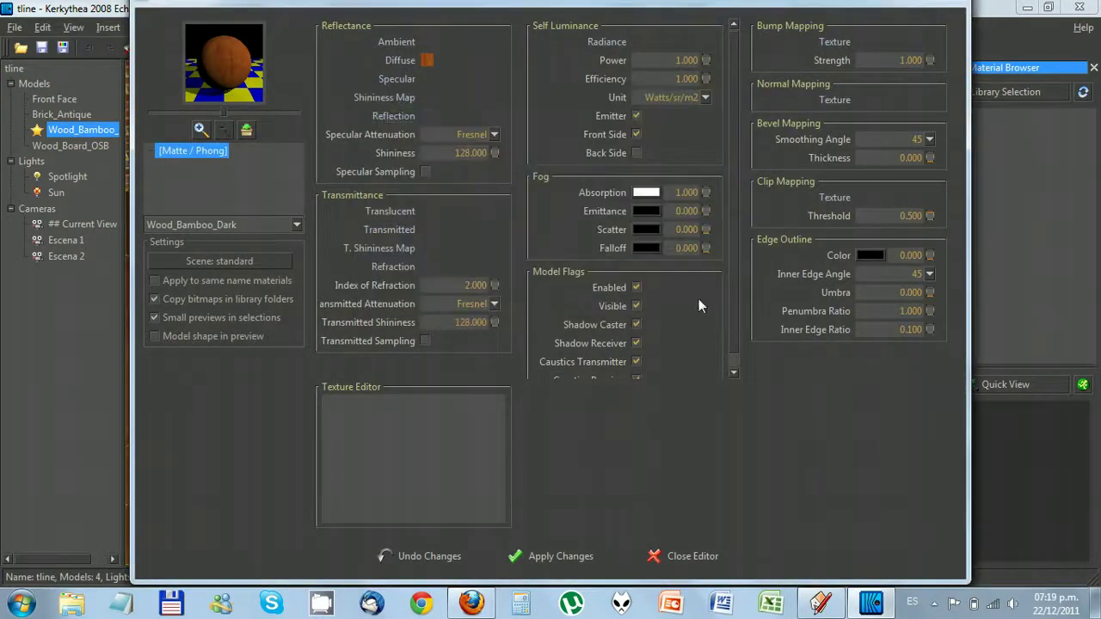
# Add a dark Specular colour to the Wood_Bamboo_Dark material, apply the changes, and close the material editor
pyautogui.rightClick(395, 79)
pyautogui.click(417, 102)
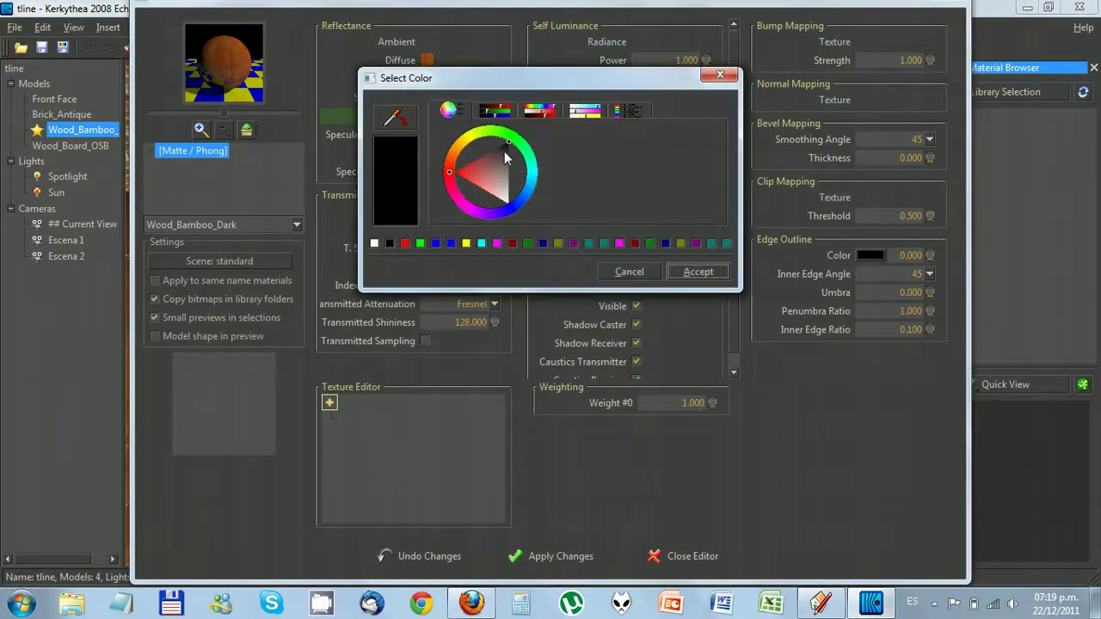
pyautogui.click(695, 273)
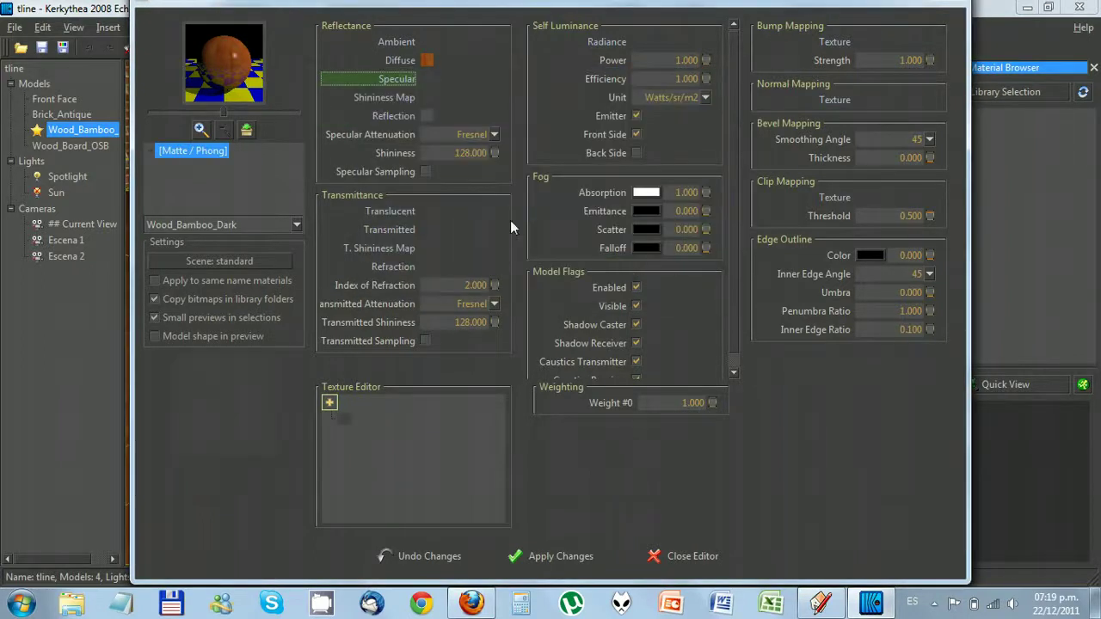
pyautogui.click(582, 552)
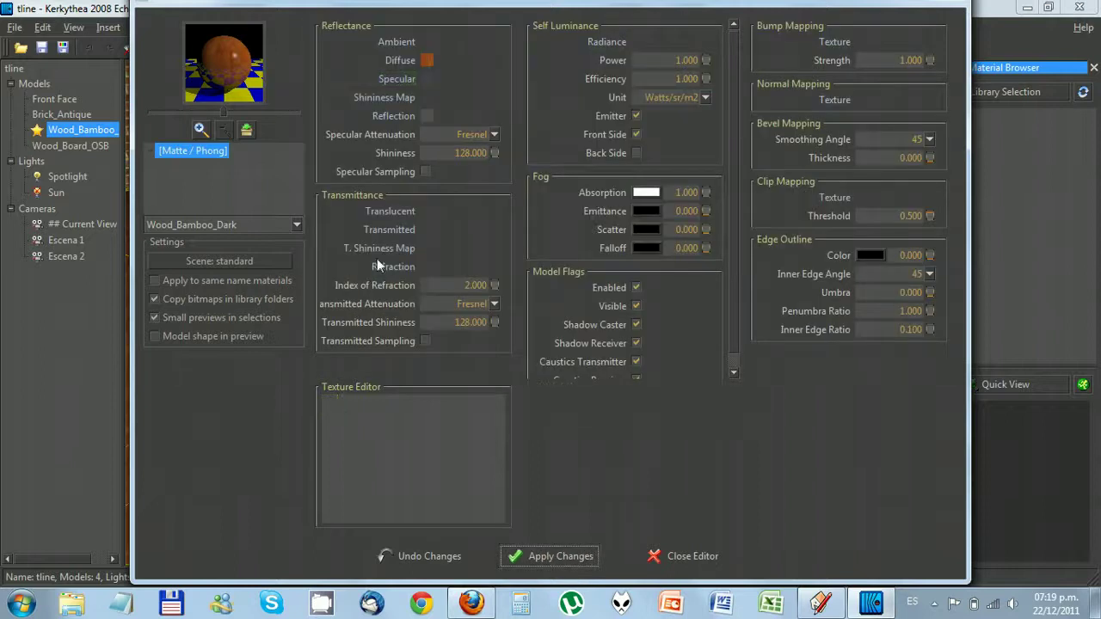
pyautogui.click(683, 551)
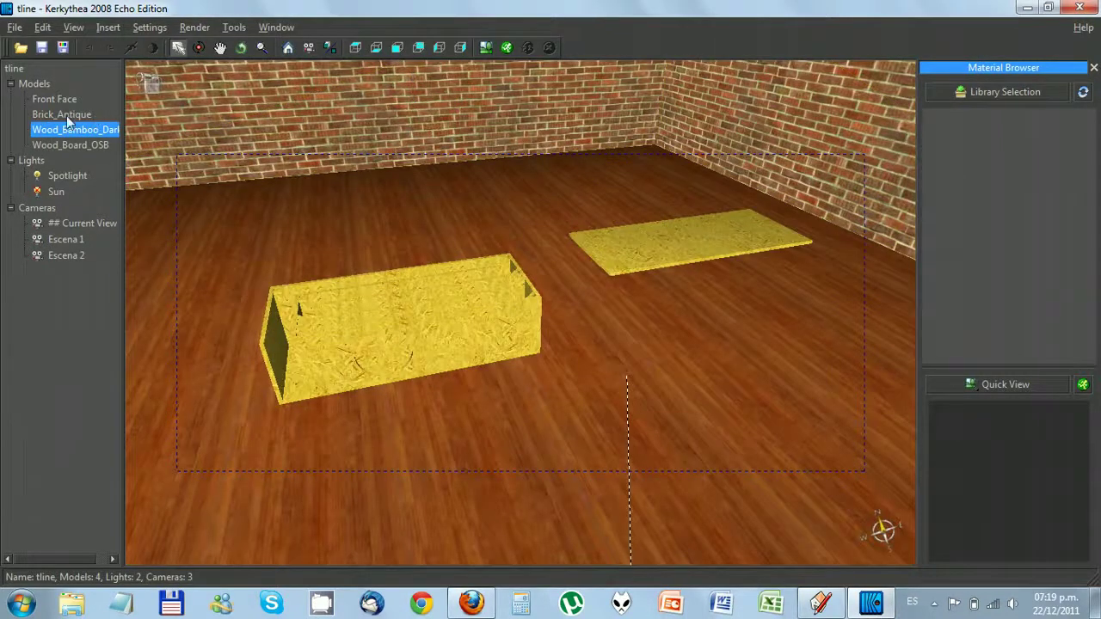
# Apply a rough orange material from the material library to the Brick_Antique walls
pyautogui.click(222, 114)
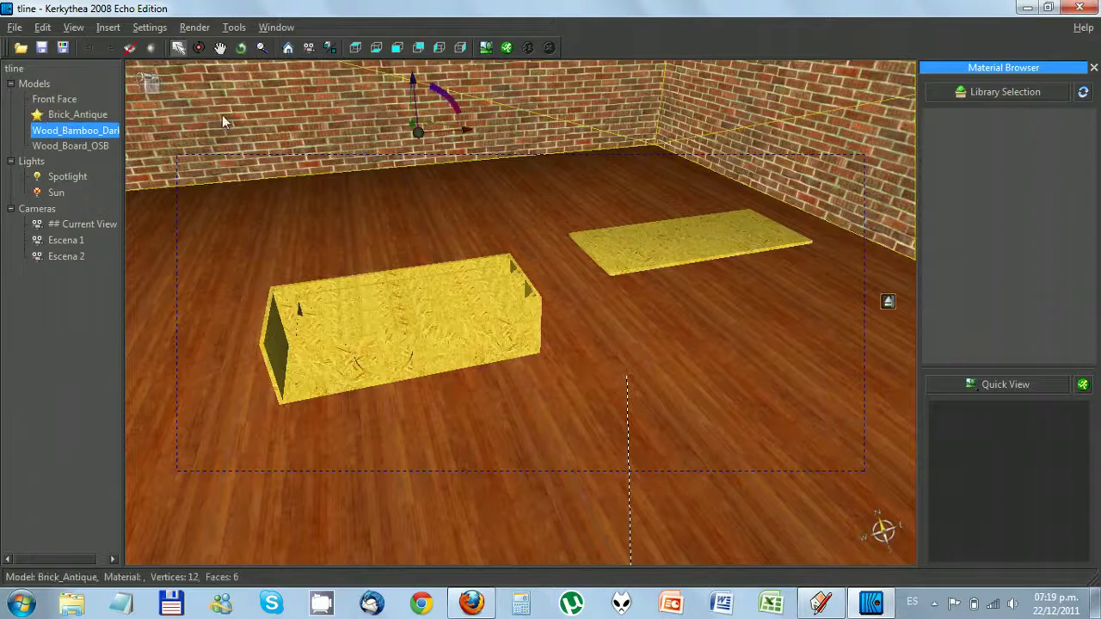
pyautogui.rightClick(104, 119)
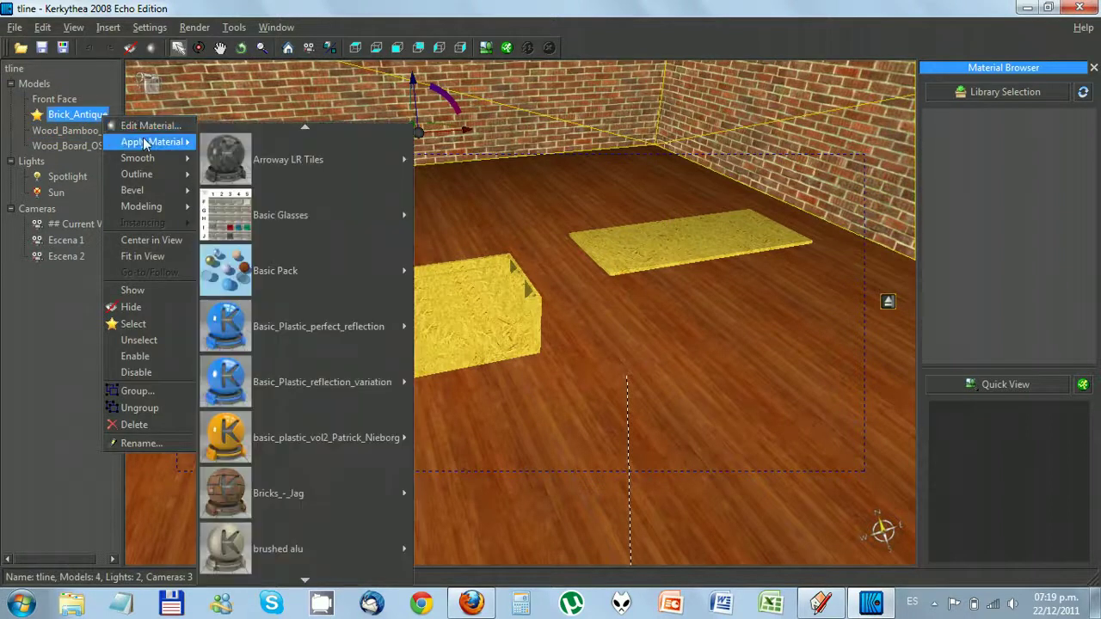
pyautogui.moveTo(151, 142)
pyautogui.moveTo(305, 582)
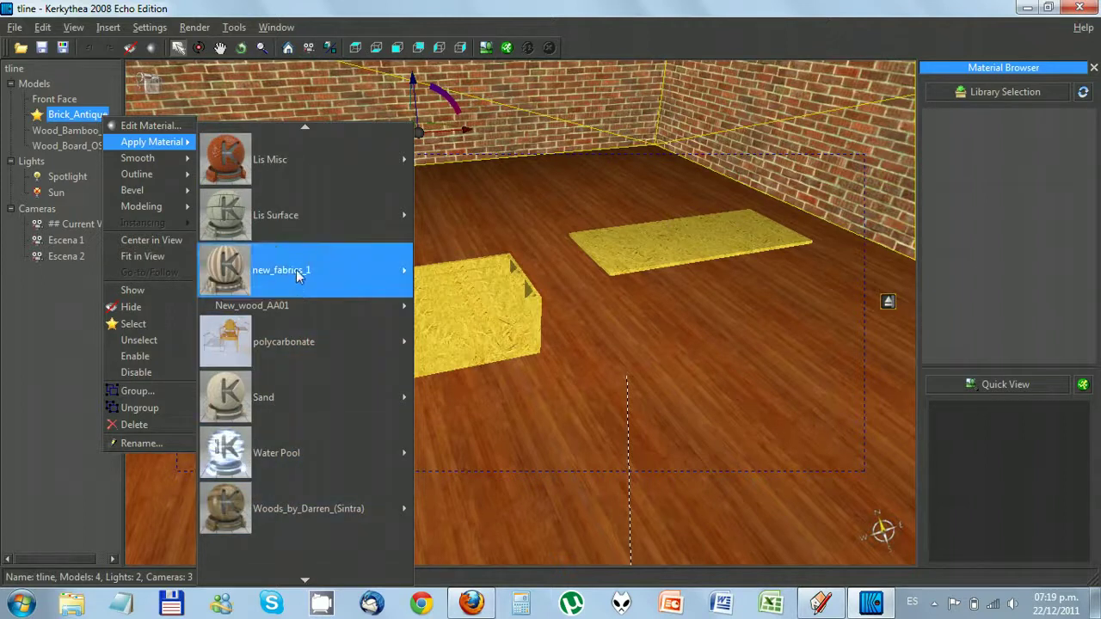
pyautogui.moveTo(336, 234)
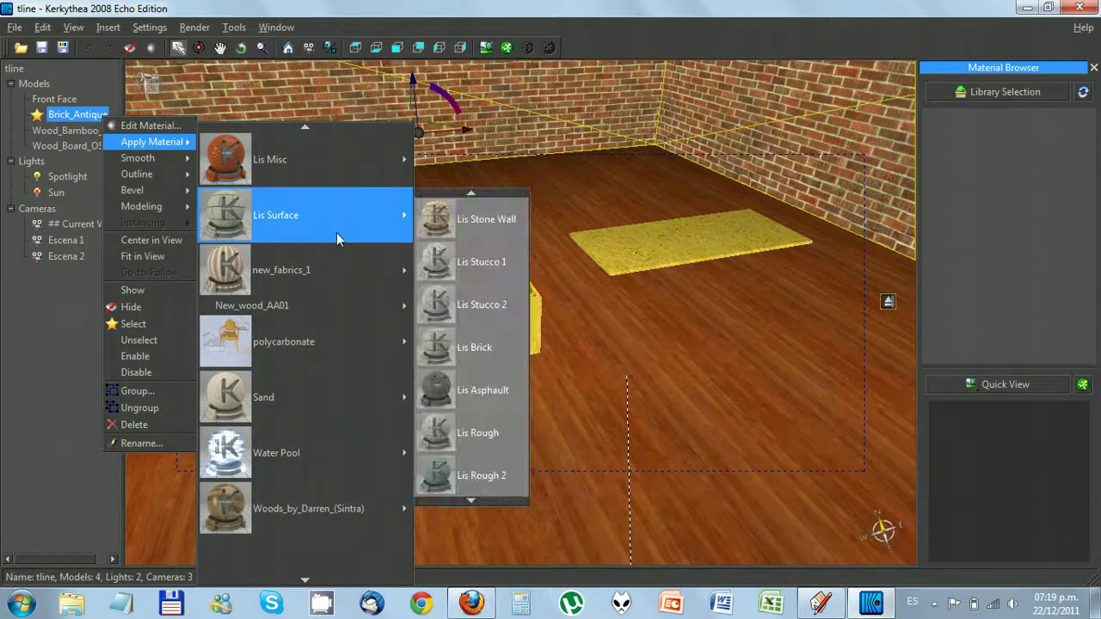
pyautogui.click(480, 220)
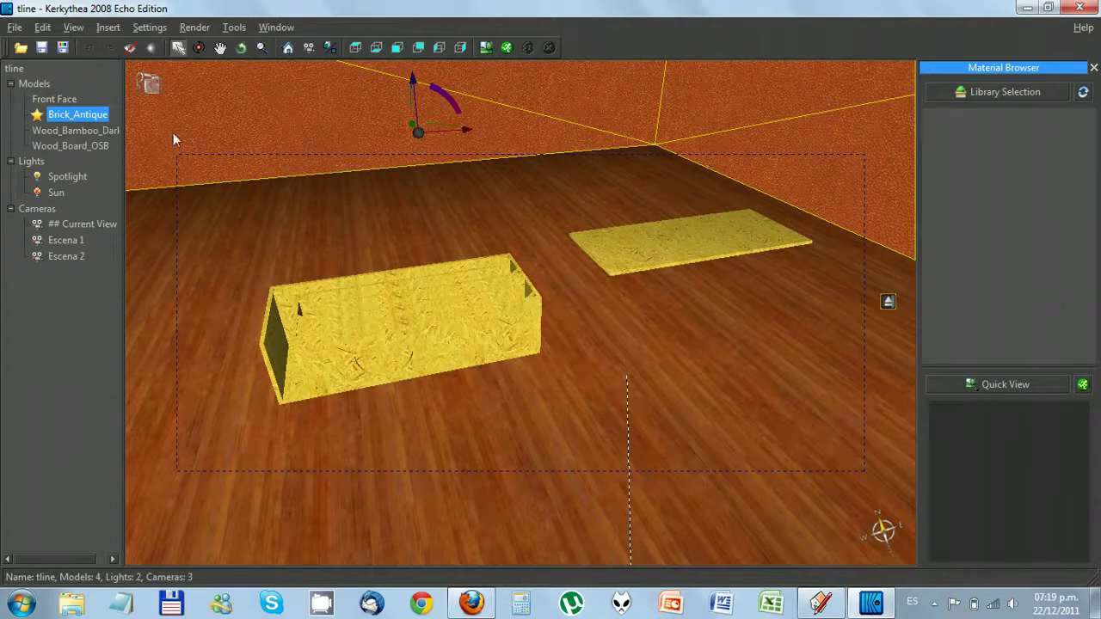
# Frame the open box and loose panel in the current view and start a background render at 1300x600
pyautogui.click(219, 49)
pyautogui.moveTo(296, 240); pyautogui.dragTo(296, 245)
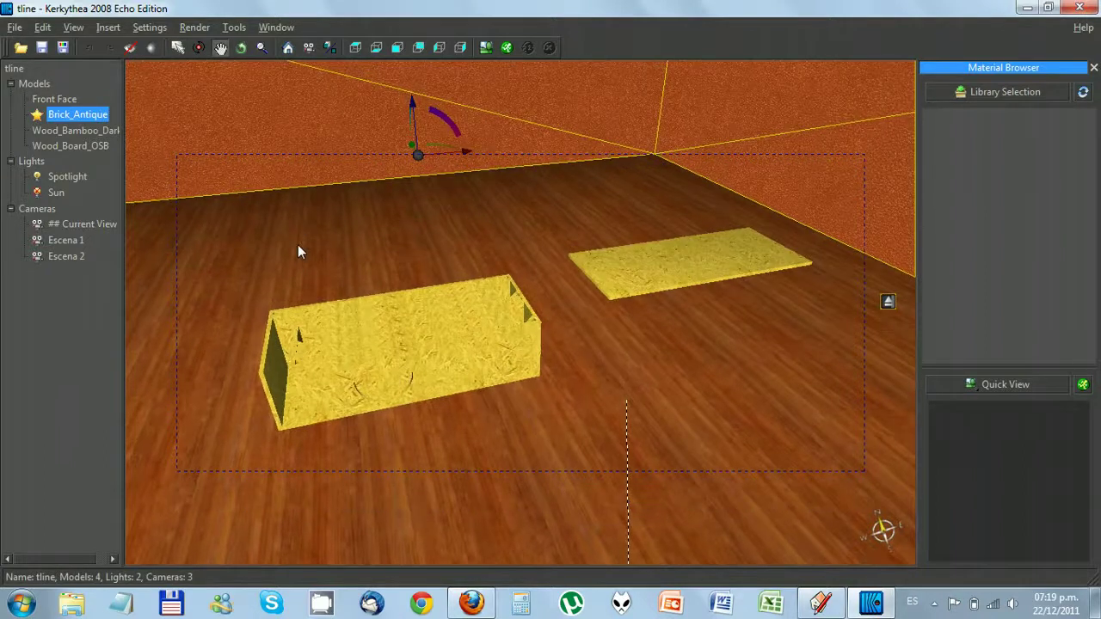
pyautogui.moveTo(297, 245); pyautogui.dragTo(324, 294)
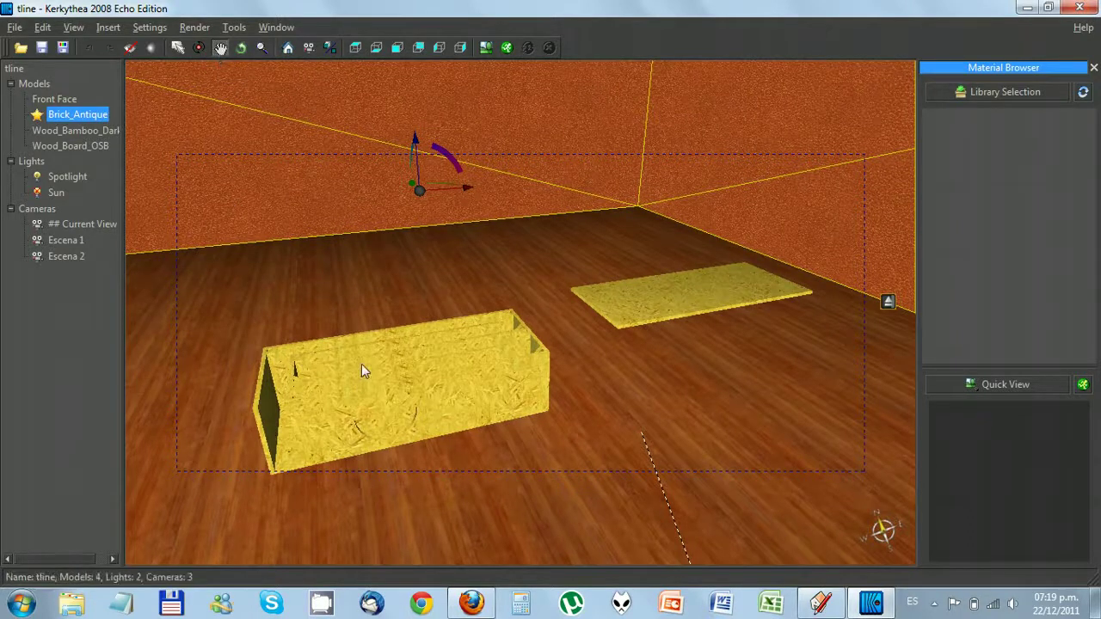
pyautogui.moveTo(361, 364); pyautogui.dragTo(366, 344)
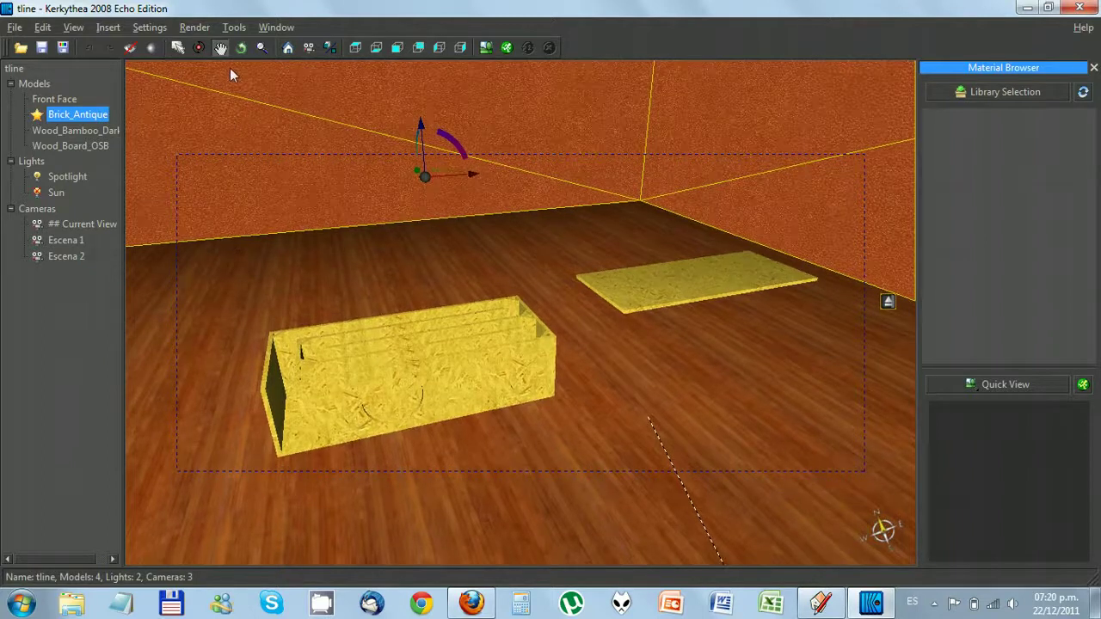
pyautogui.click(507, 48)
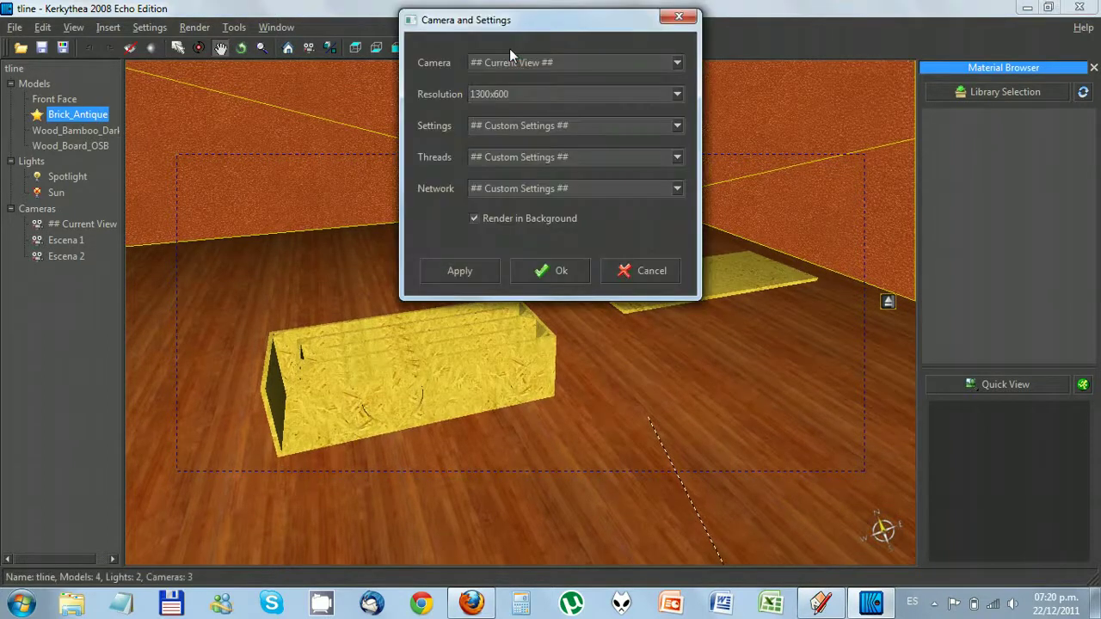
pyautogui.click(572, 275)
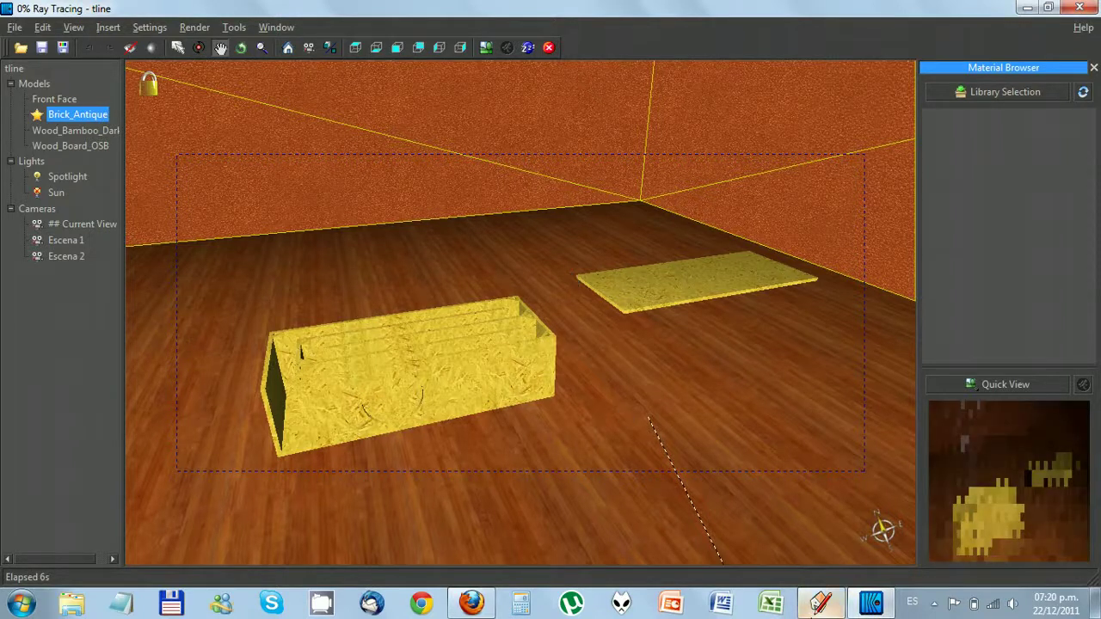
# Switch to SketchUp, orbit and pan the model to bring the brick walls into view, and return to Kerkythea
pyautogui.click(824, 604)
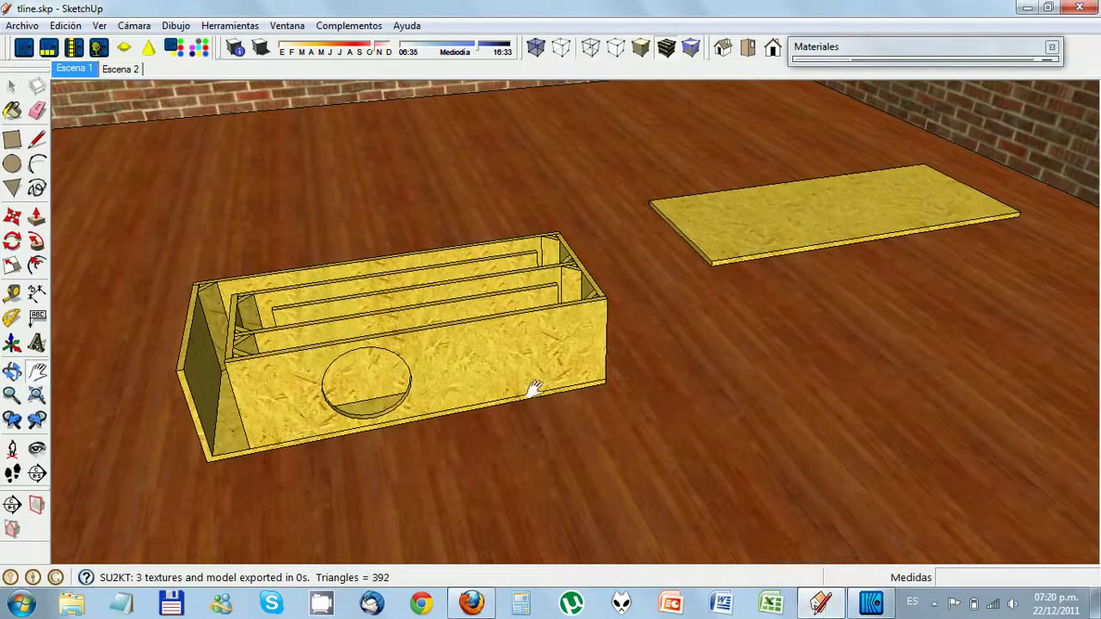
pyautogui.press('o')
pyautogui.moveTo(538, 394); pyautogui.dragTo(581, 332)
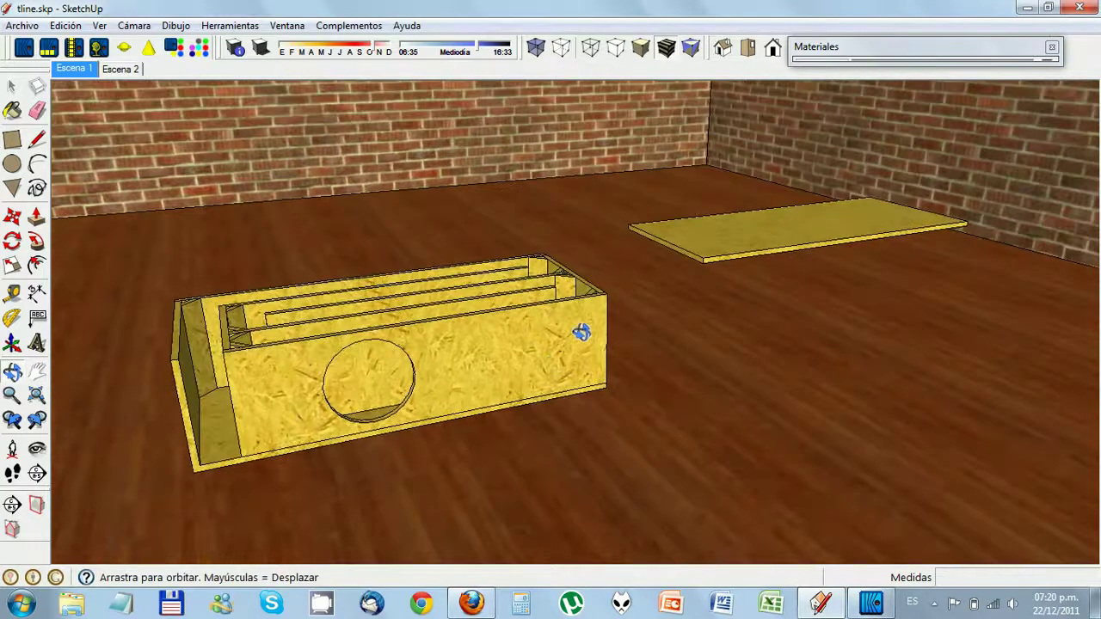
pyautogui.press('h')
pyautogui.moveTo(467, 290); pyautogui.dragTo(499, 344)
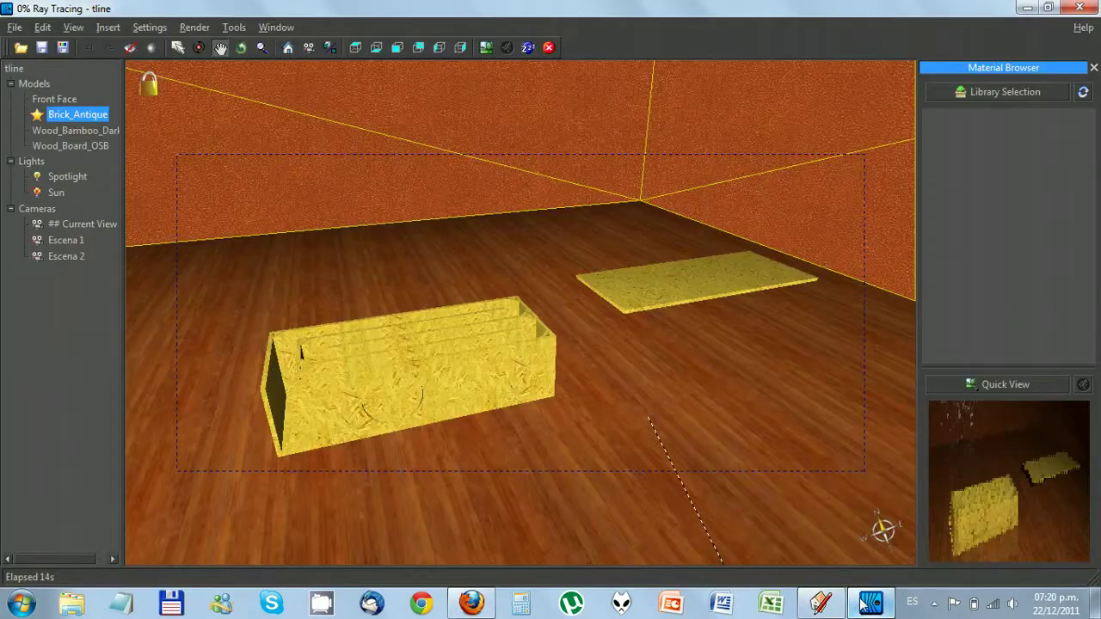
pyautogui.click(869, 604)
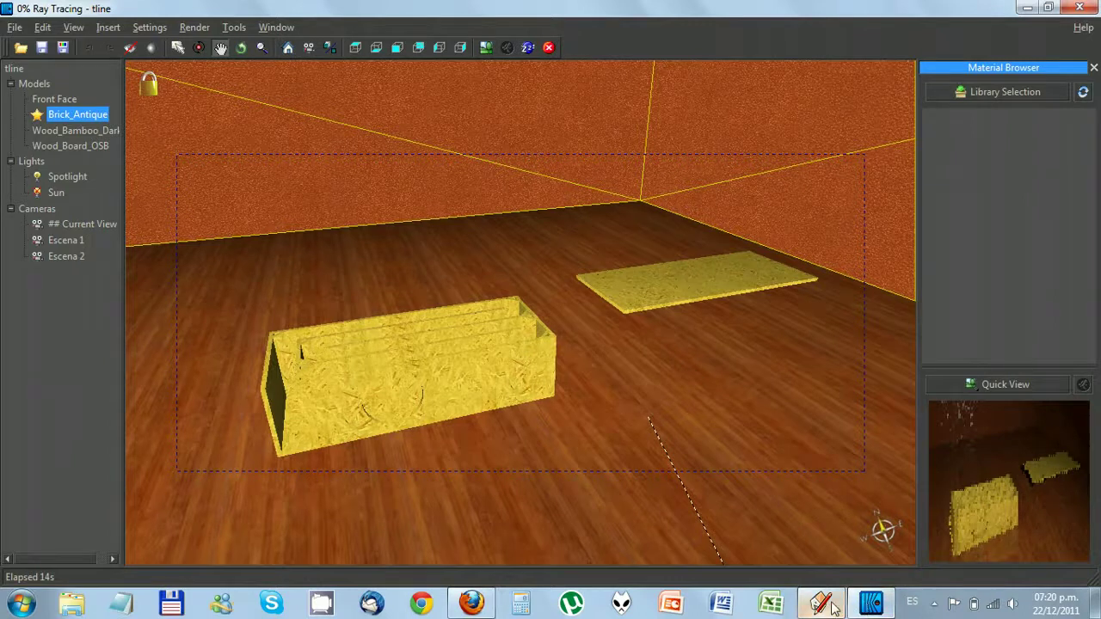
pyautogui.click(833, 607)
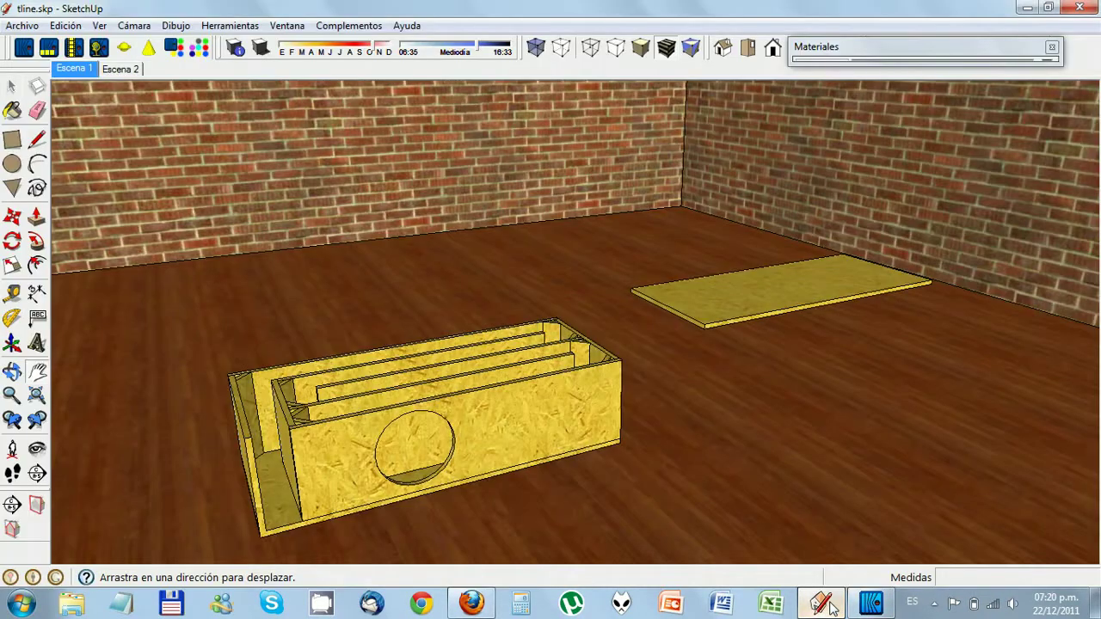
pyautogui.click(870, 604)
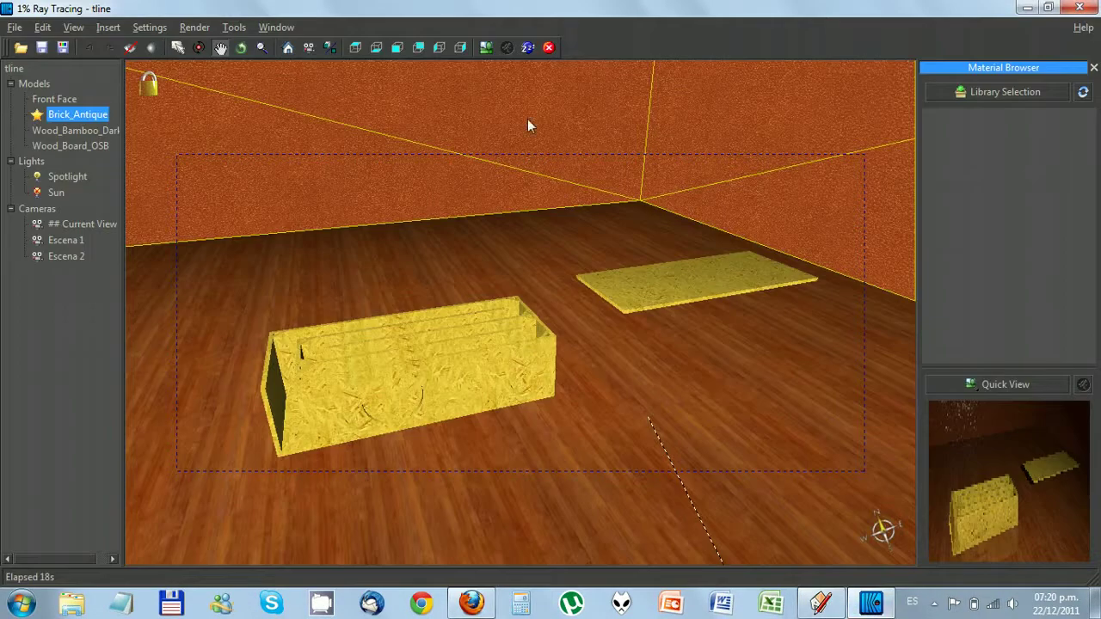
# Examine the in-progress rendered image in a maximized window and compare it with the SketchUp model
pyautogui.click(487, 49)
pyautogui.click(637, 27)
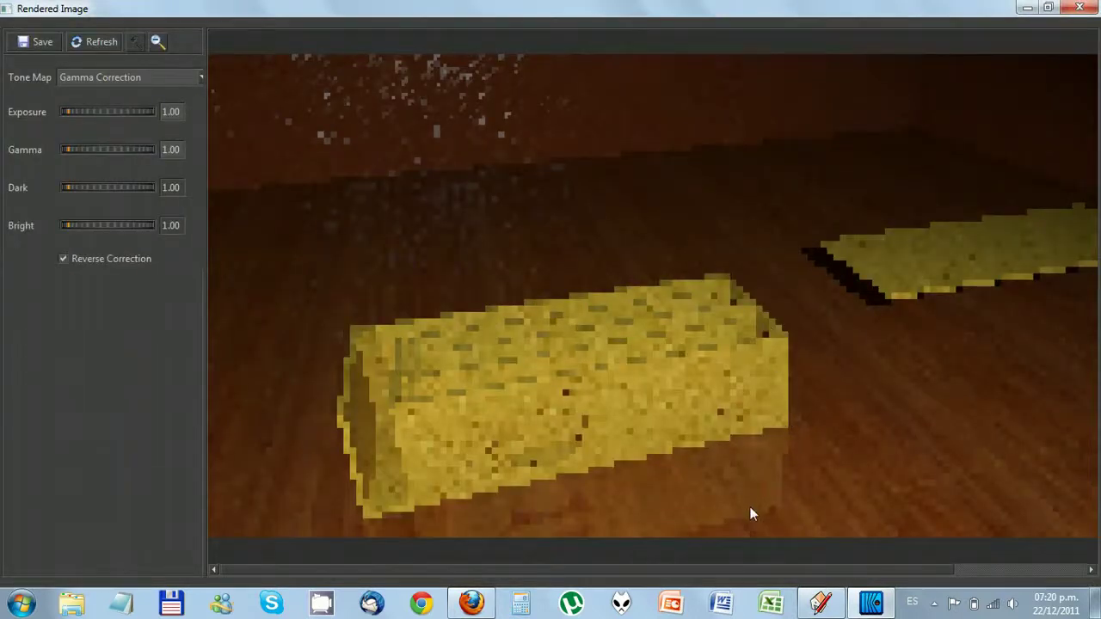
pyautogui.click(831, 611)
pyautogui.click(862, 610)
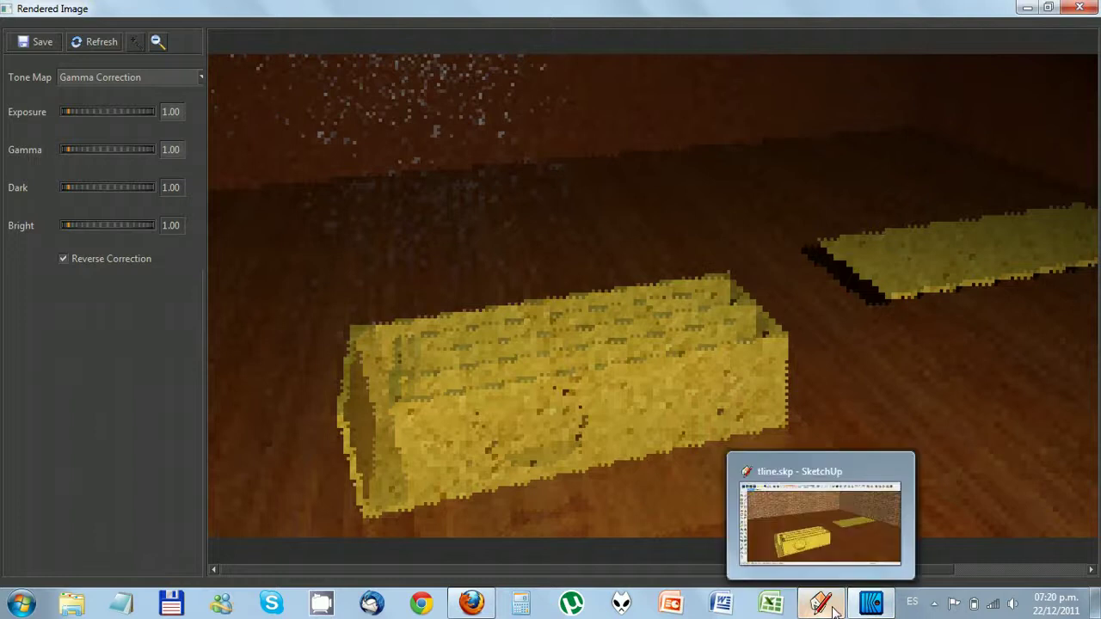
pyautogui.click(832, 609)
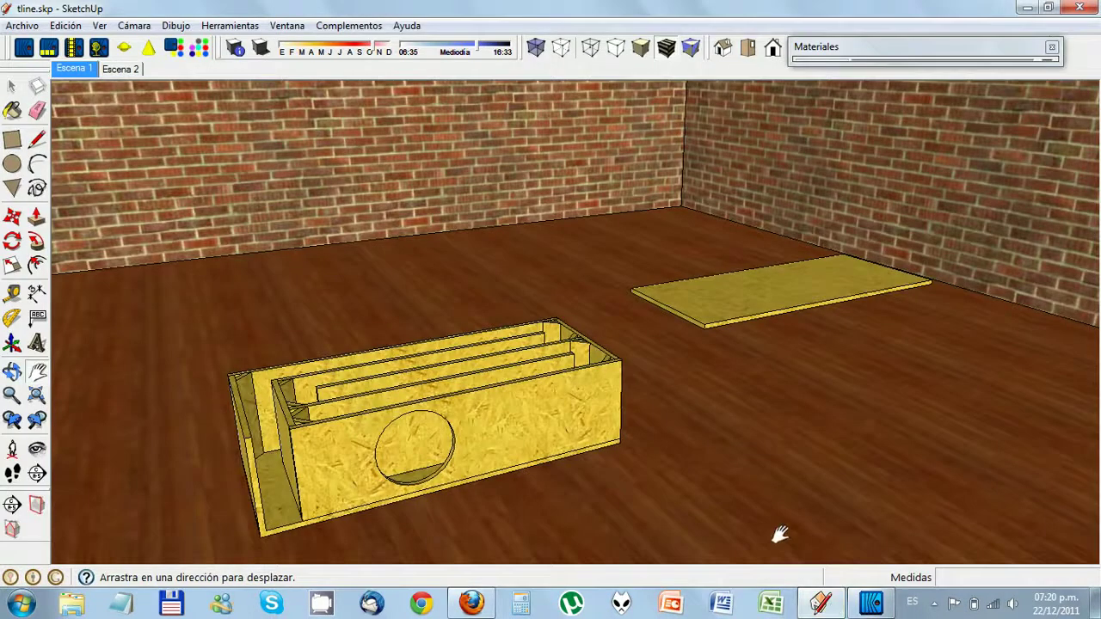
pyautogui.click(872, 606)
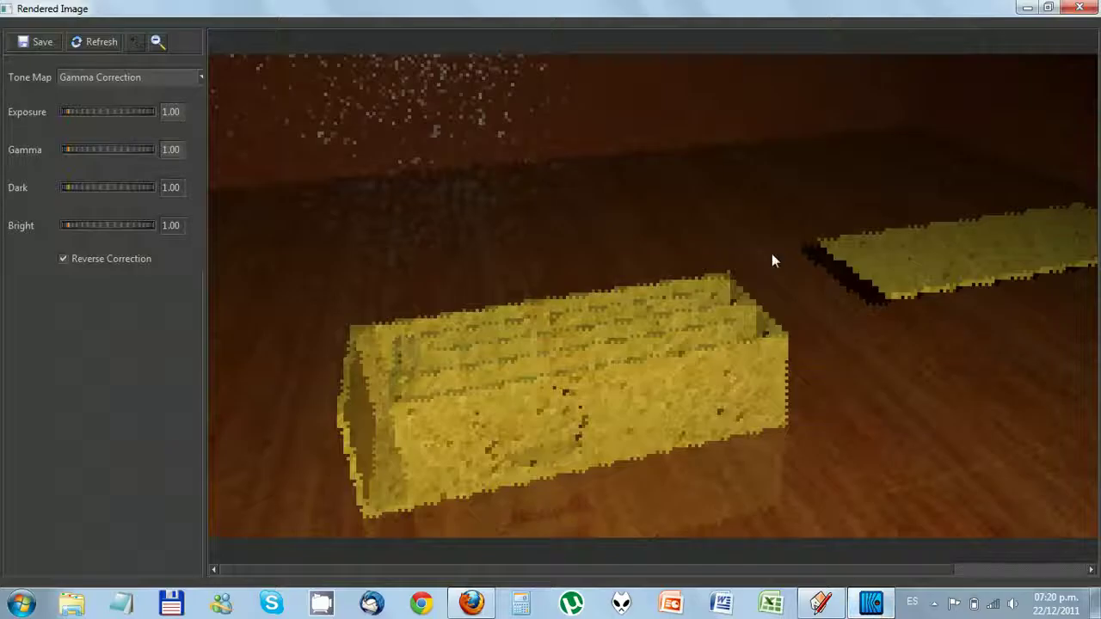
# Stop the running render and apply a brick material from the Bricks_-_Jag library to the Brick_Antique walls
pyautogui.click(1071, 6)
pyautogui.click(549, 47)
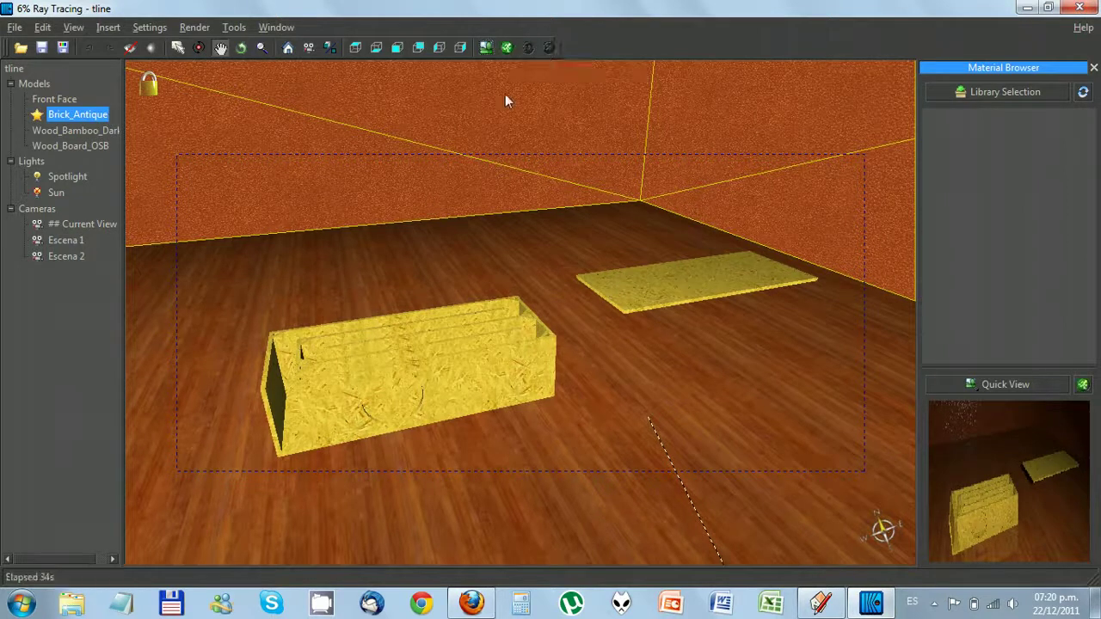
pyautogui.rightClick(97, 119)
pyautogui.moveTo(178, 148)
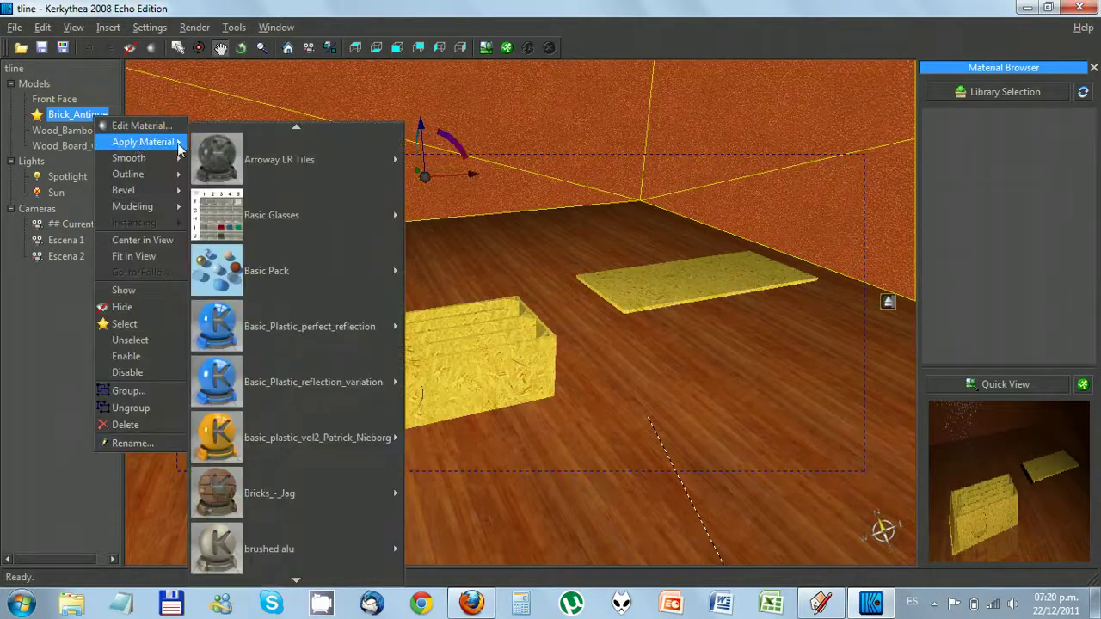
pyautogui.moveTo(314, 488)
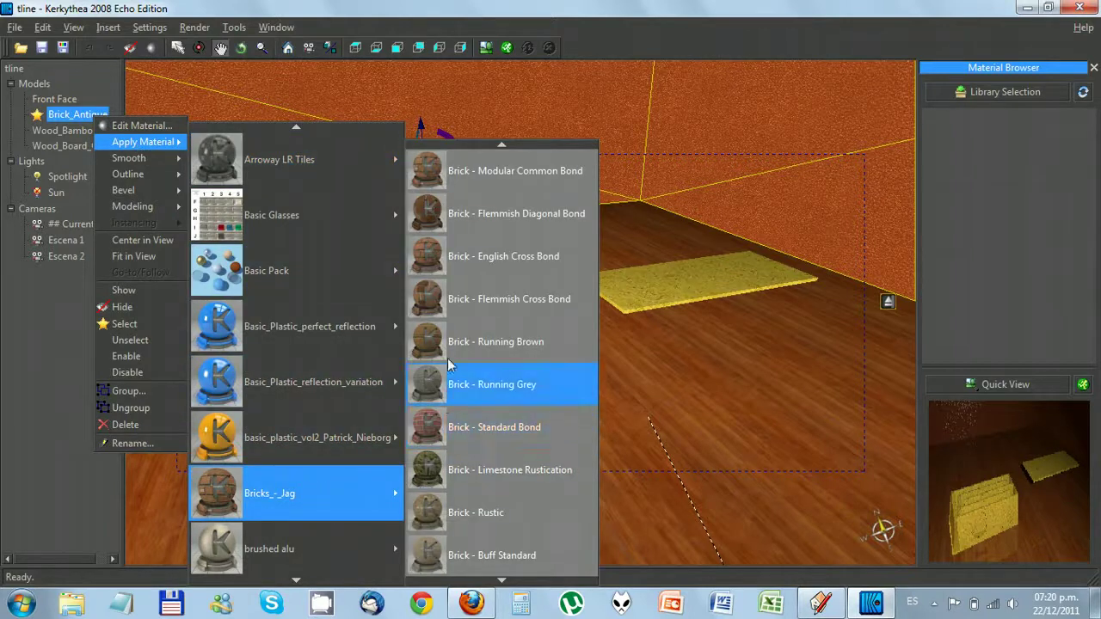
pyautogui.click(479, 273)
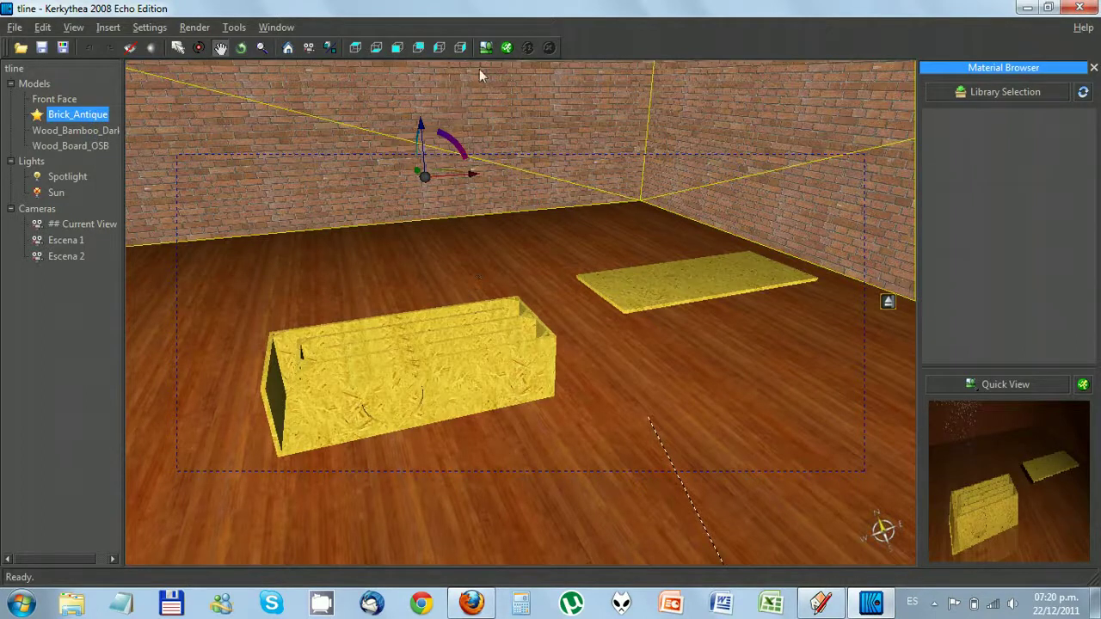
# Start a background render of the current view at 1300x600 using 4 threads
pyautogui.click(506, 48)
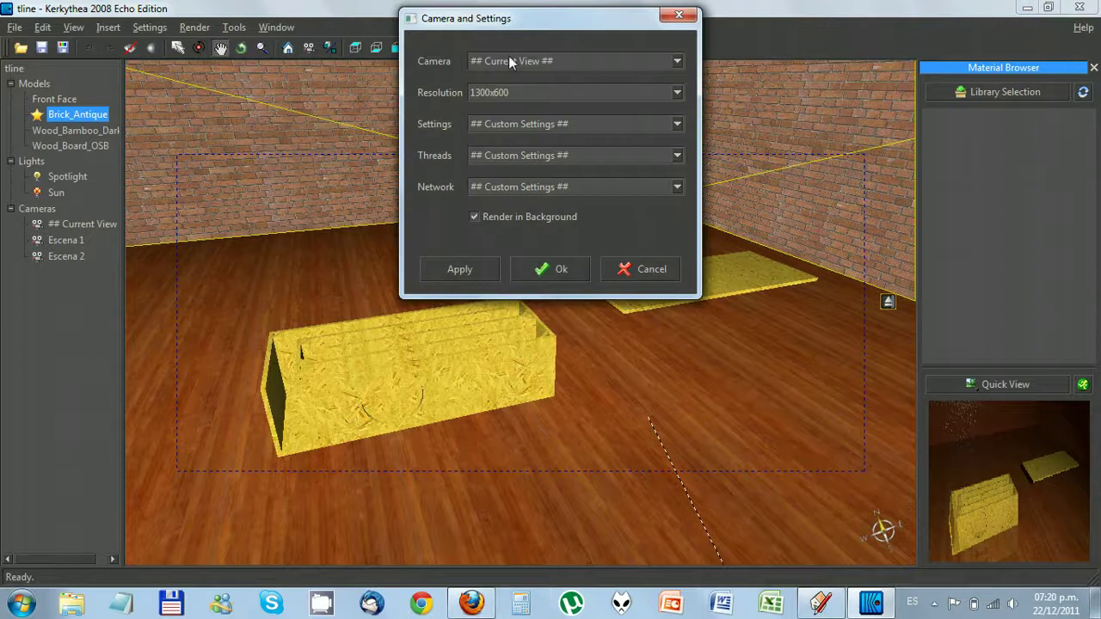
pyautogui.click(678, 157)
pyautogui.click(605, 219)
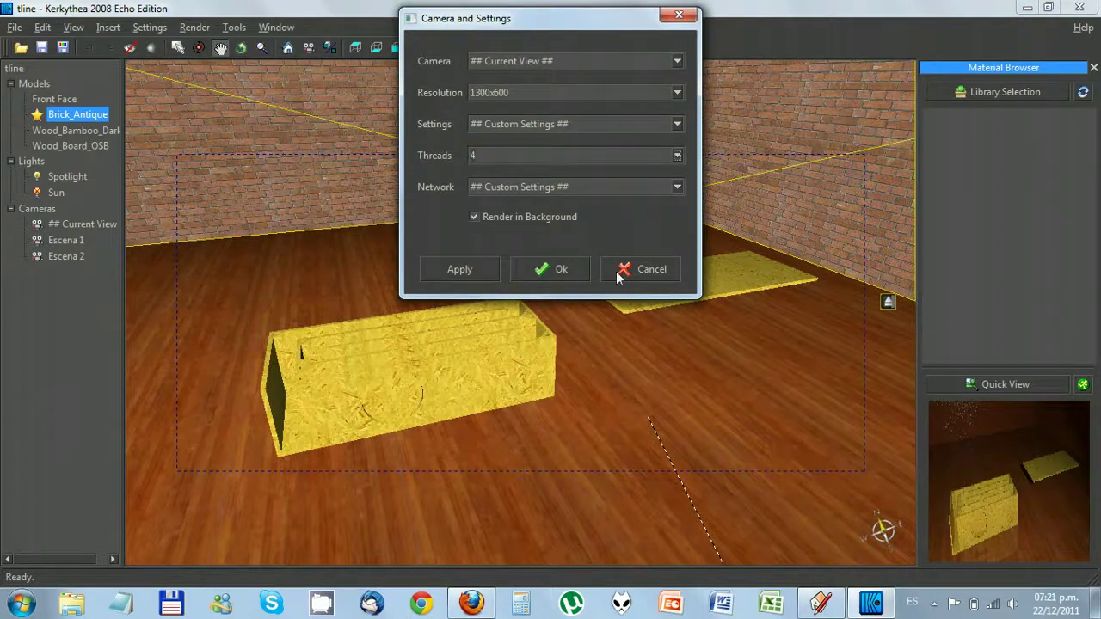
pyautogui.click(561, 269)
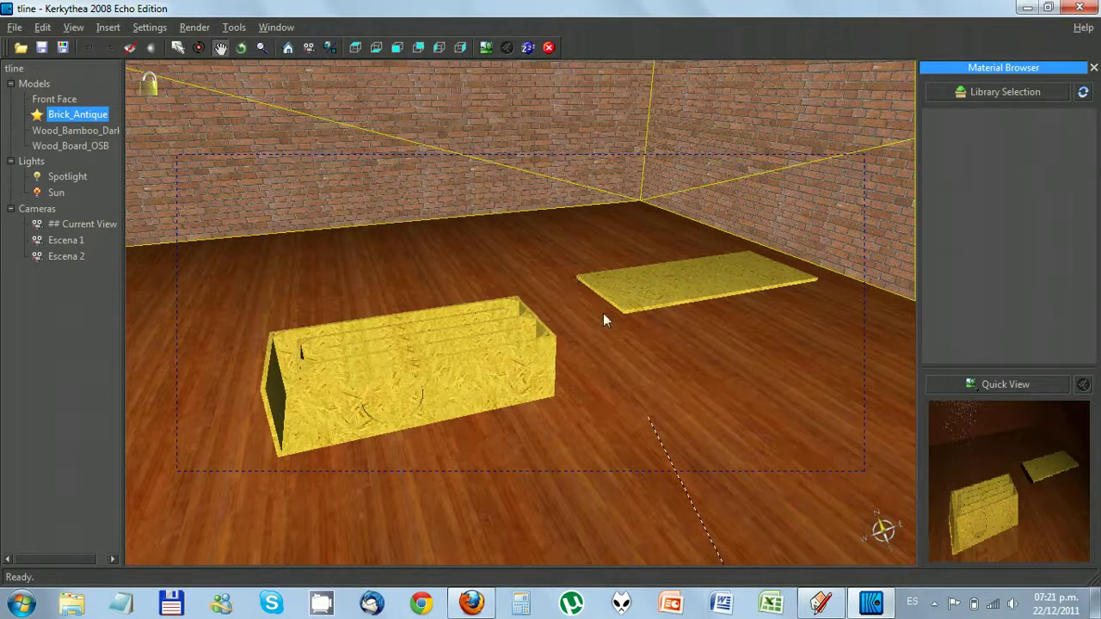
# Switch to SketchUp, preview the model's shadows in Escena 1, and show Escena 2
pyautogui.click(823, 603)
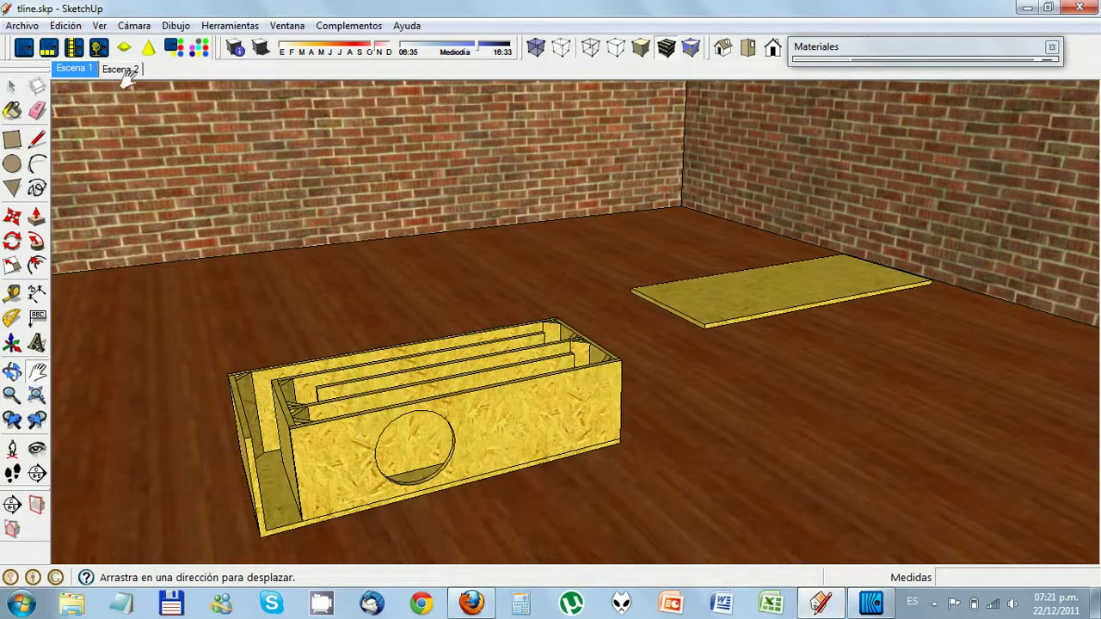
pyautogui.click(260, 48)
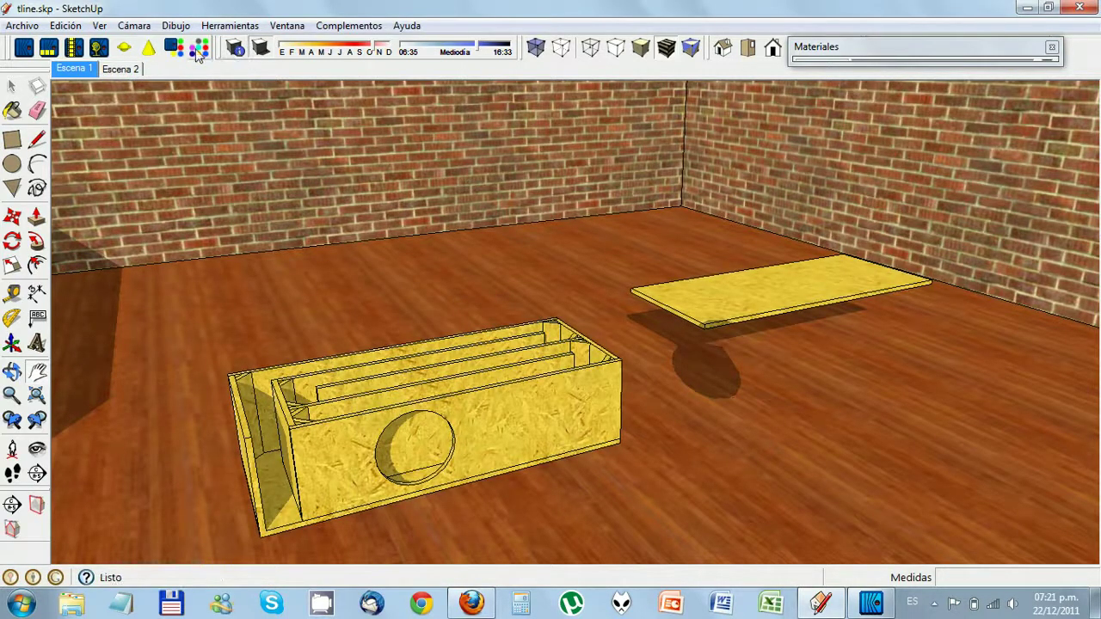
pyautogui.click(128, 70)
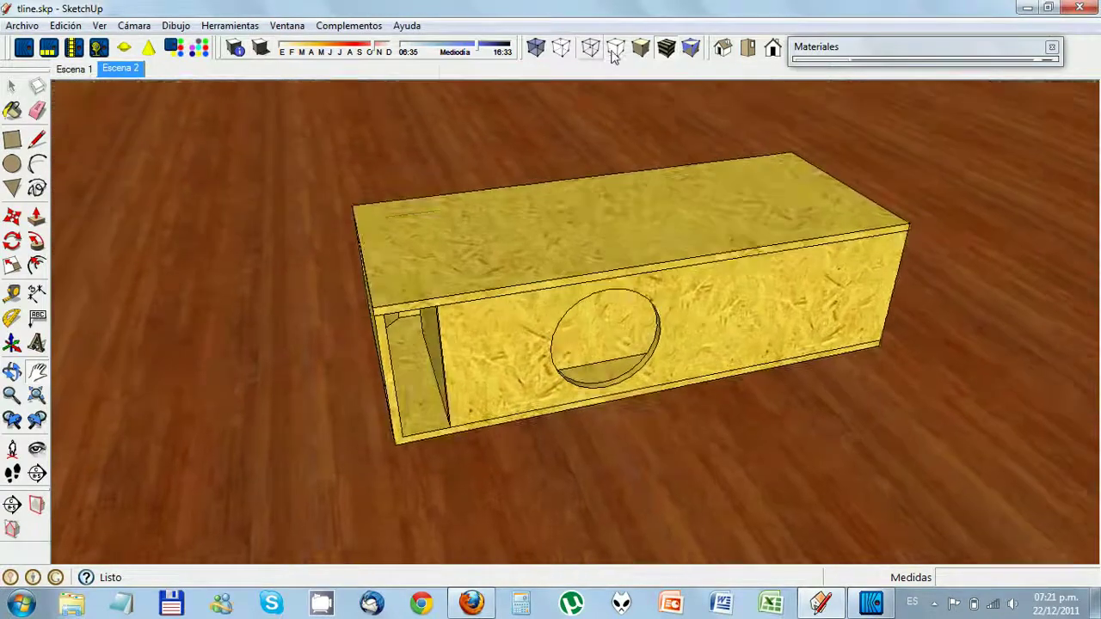
# Preview the closed box in hidden line, X-ray, back edges, wireframe, shaded and monochrome styles, then restore textures and show Escena 1
pyautogui.click(616, 50)
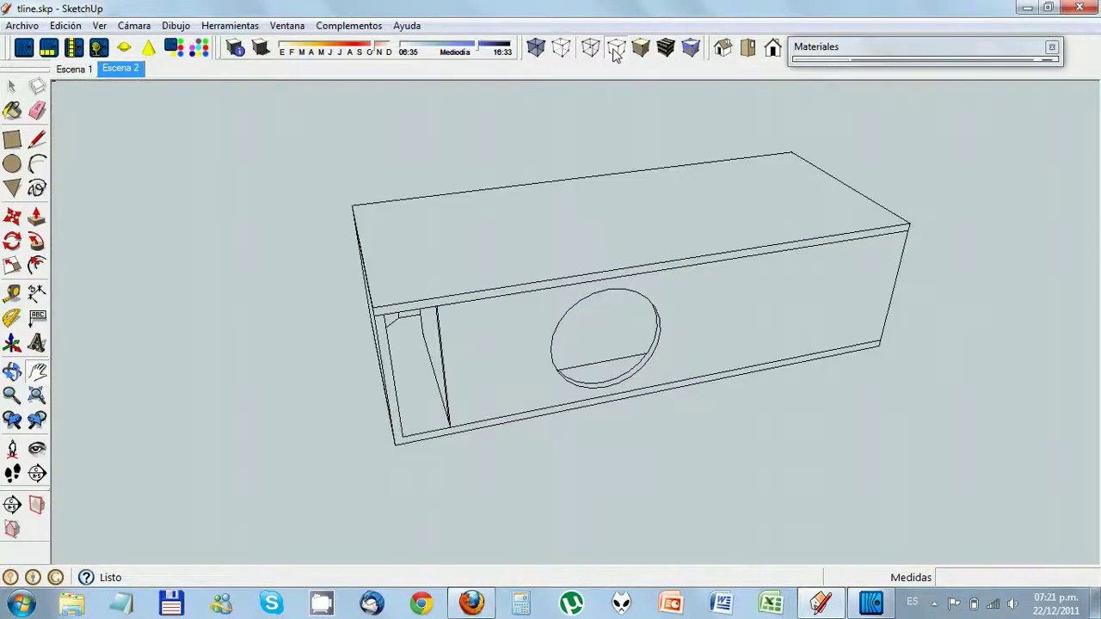
pyautogui.click(538, 50)
pyautogui.click(563, 50)
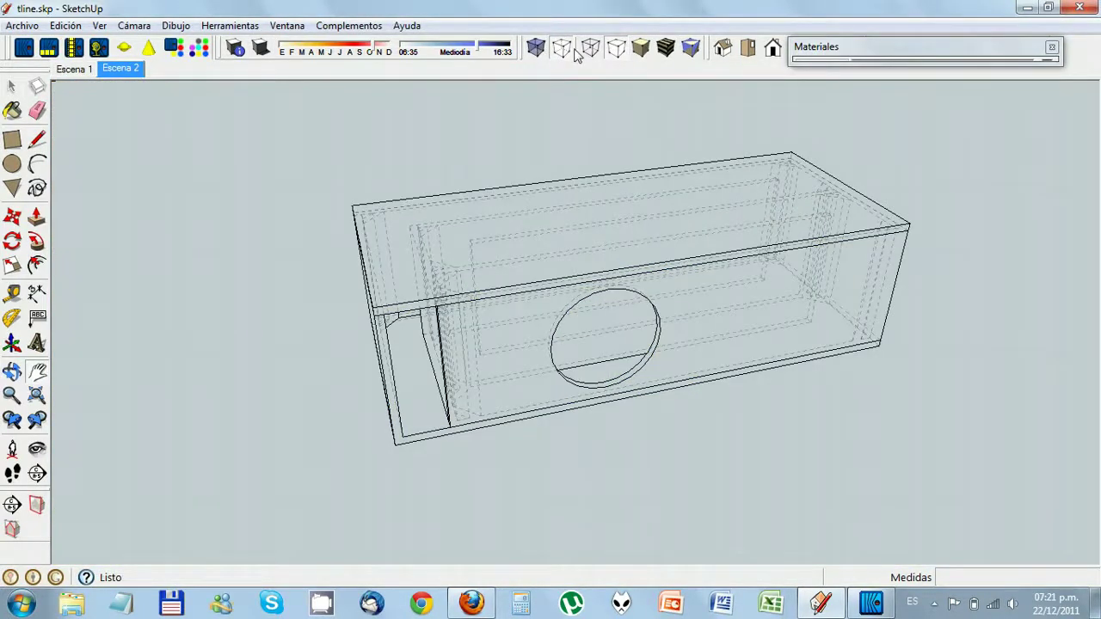
pyautogui.click(590, 50)
pyautogui.click(616, 50)
pyautogui.click(641, 50)
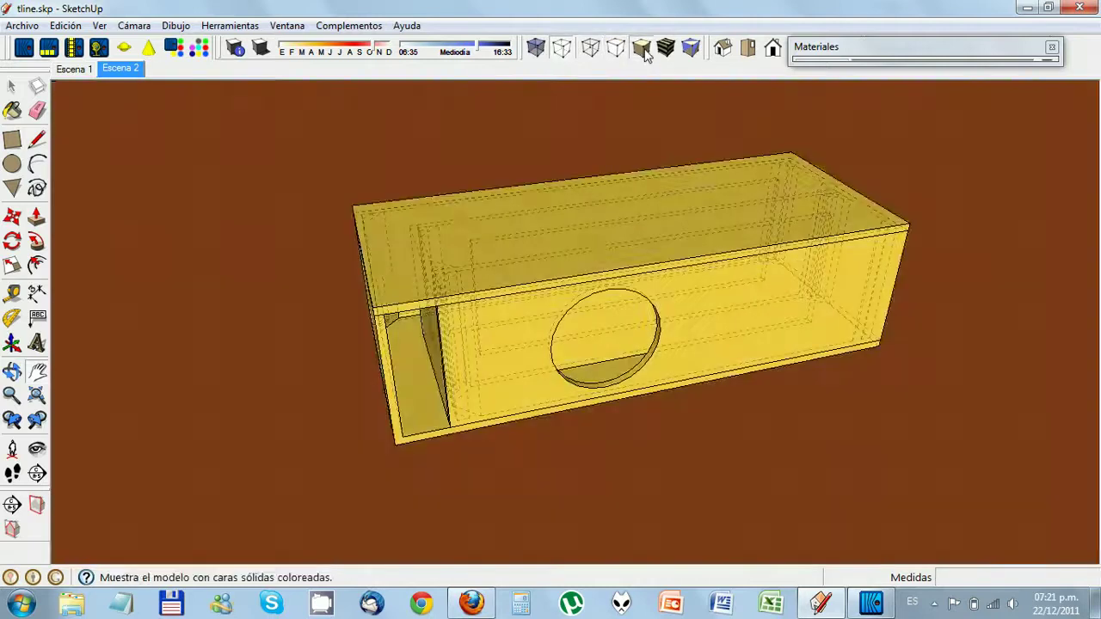
pyautogui.click(691, 49)
pyautogui.click(561, 49)
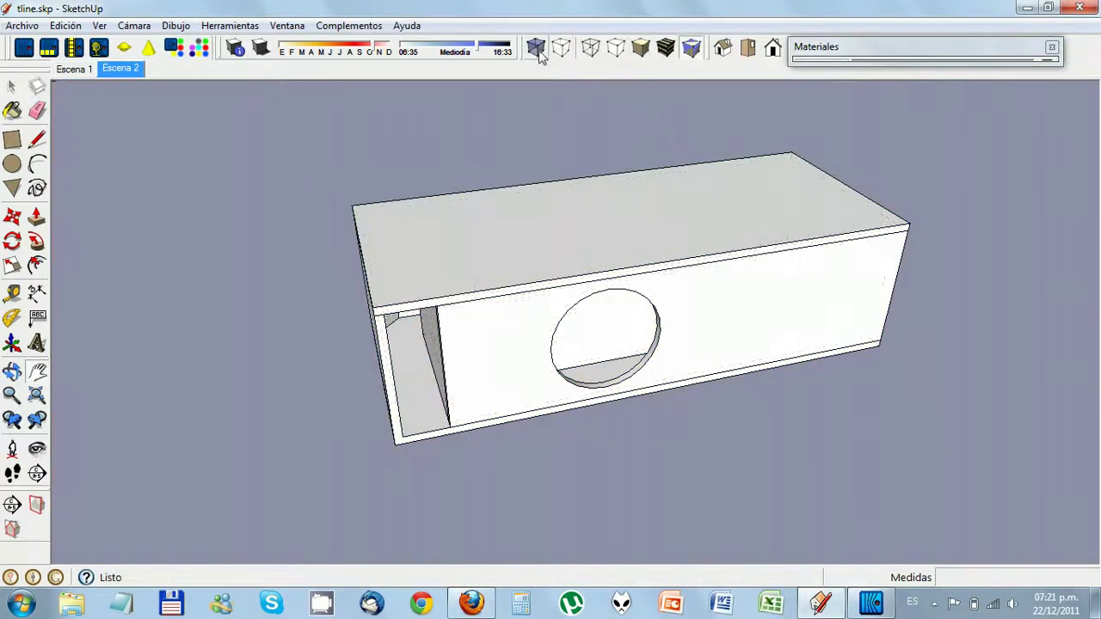
pyautogui.click(666, 49)
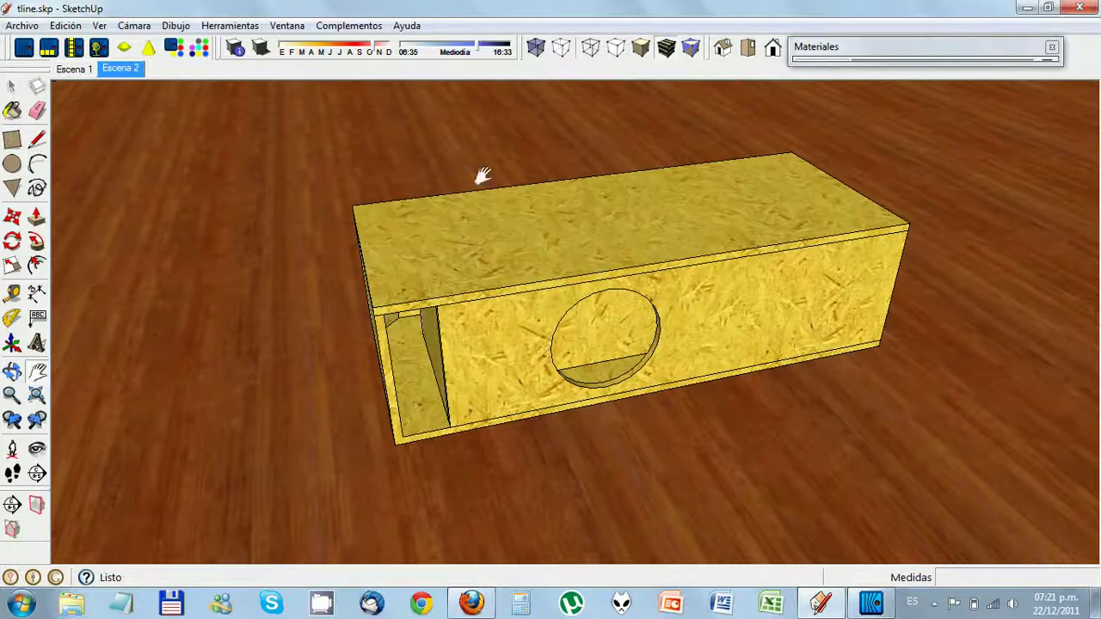
pyautogui.click(76, 69)
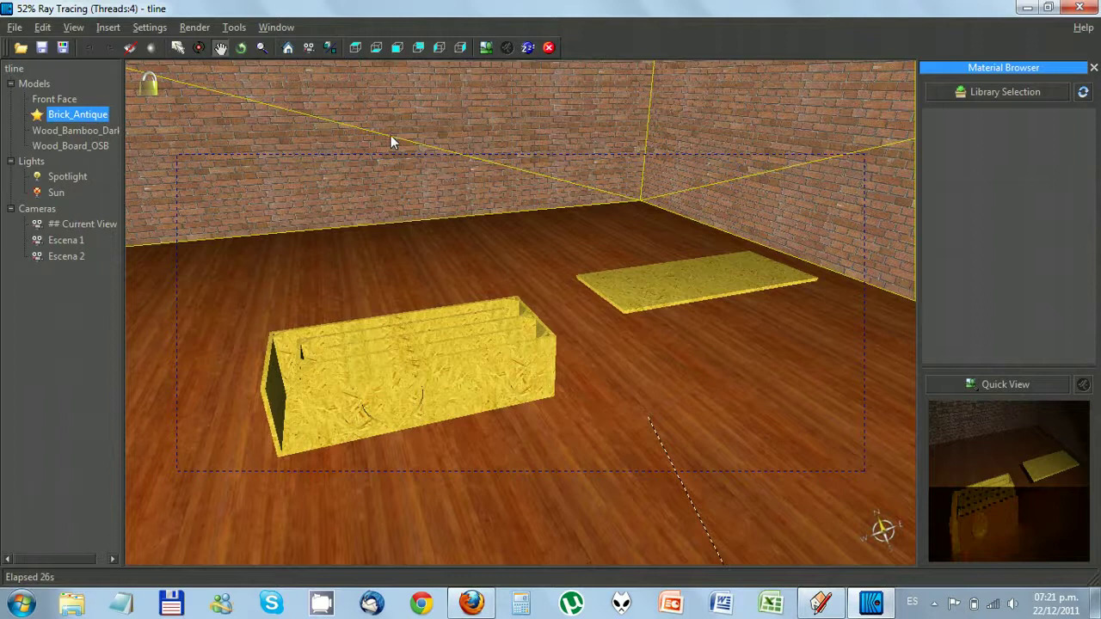
# Switch to Kerkythea, show the rendered image in a maximized window, and set its exposure to 1.50
pyautogui.click(486, 47)
pyautogui.click(642, 23)
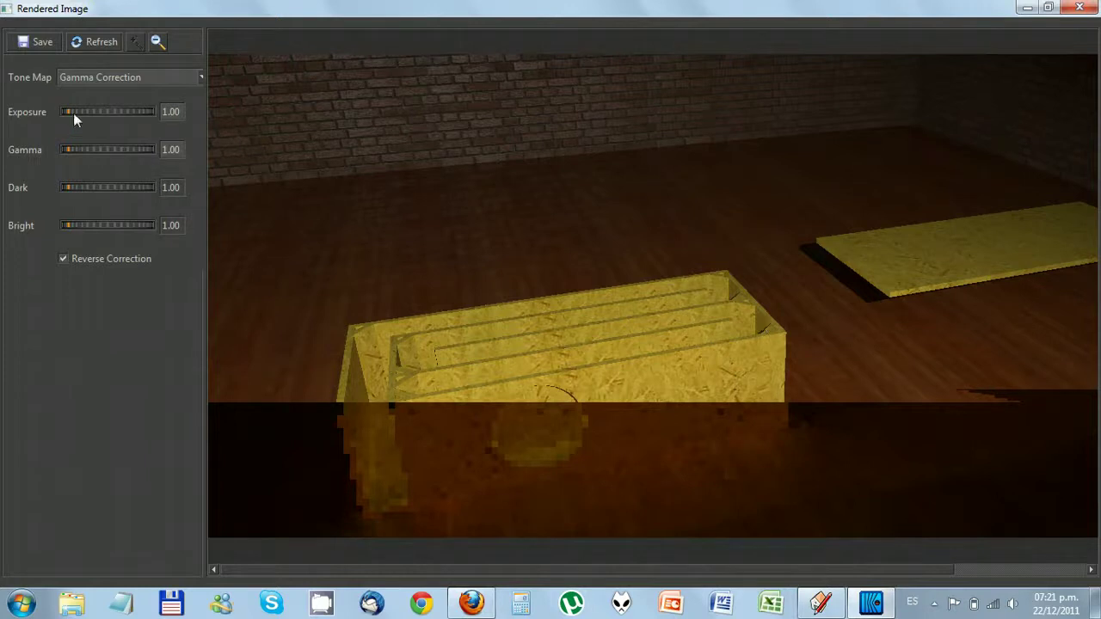
pyautogui.moveTo(67, 112); pyautogui.dragTo(75, 112)
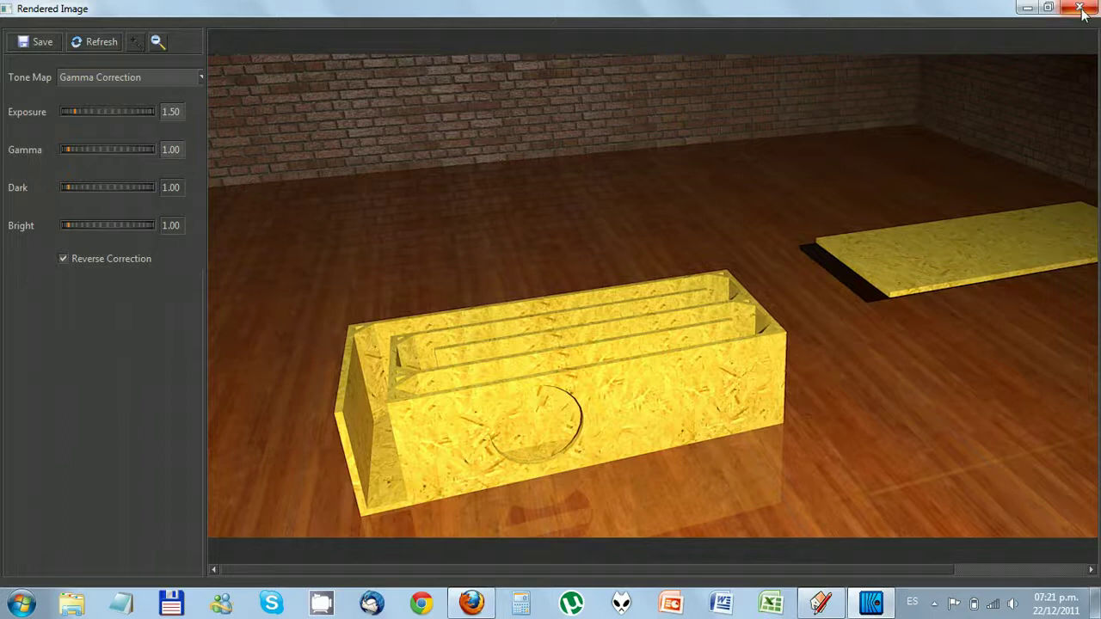
# Compare the finished render with the SketchUp model, then minimize the rendered image window in Kerkythea
pyautogui.click(839, 612)
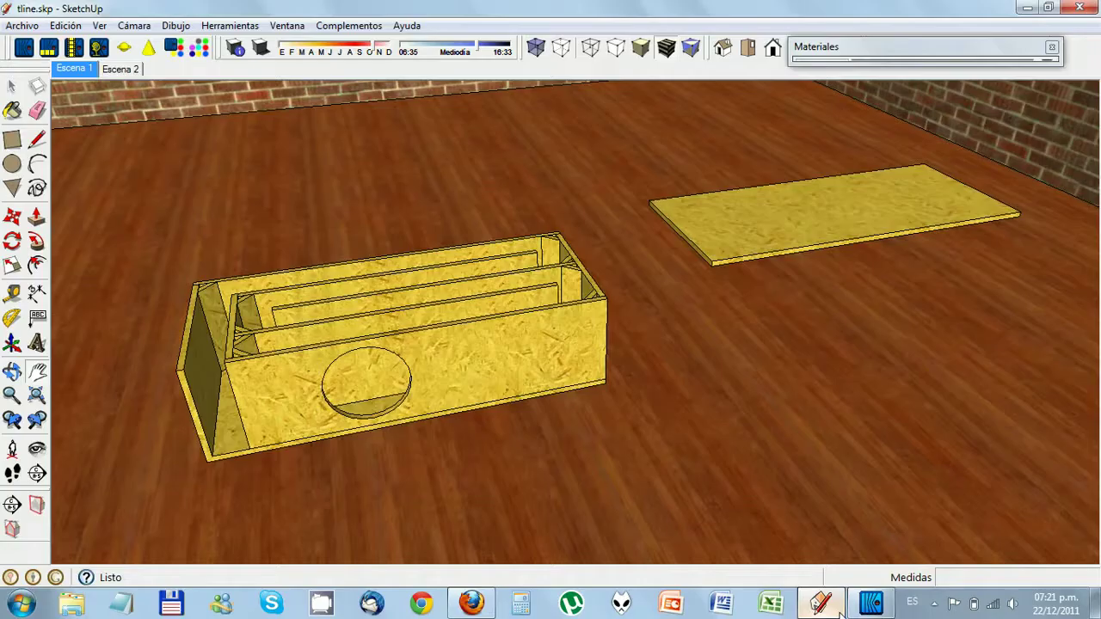
pyautogui.moveTo(519, 403)
pyautogui.mouseDown(button='middle')
pyautogui.moveTo(551, 350)
pyautogui.moveTo(487, 364)
pyautogui.mouseUp(button='middle')
pyautogui.click(871, 604)
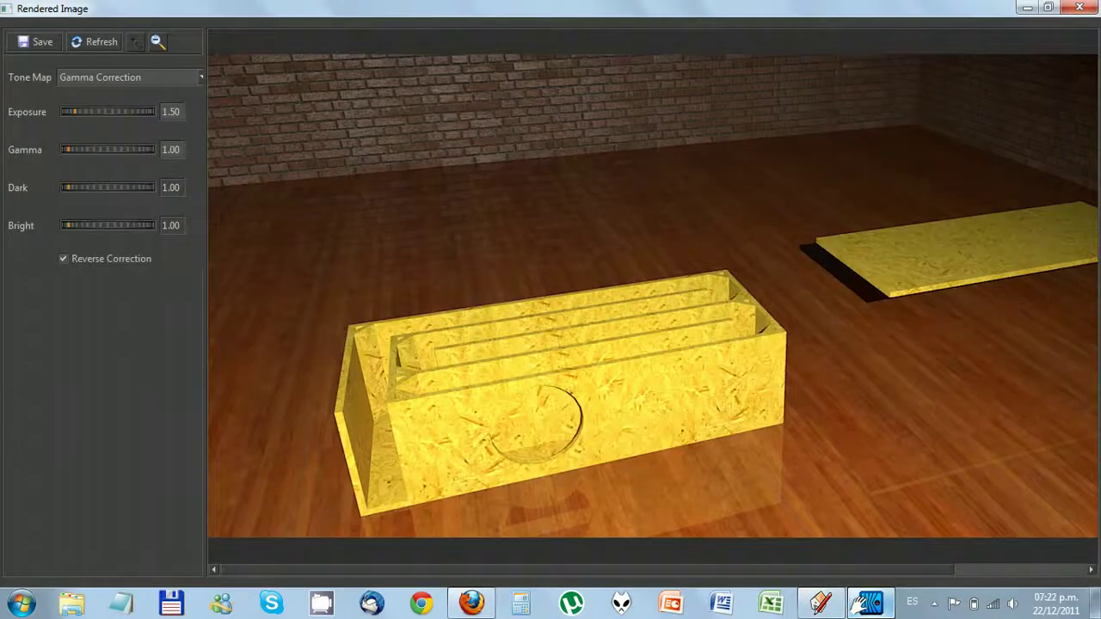
pyautogui.hotkey('alt', 'Tab')
pyautogui.hotkey('alt', 'Tab')
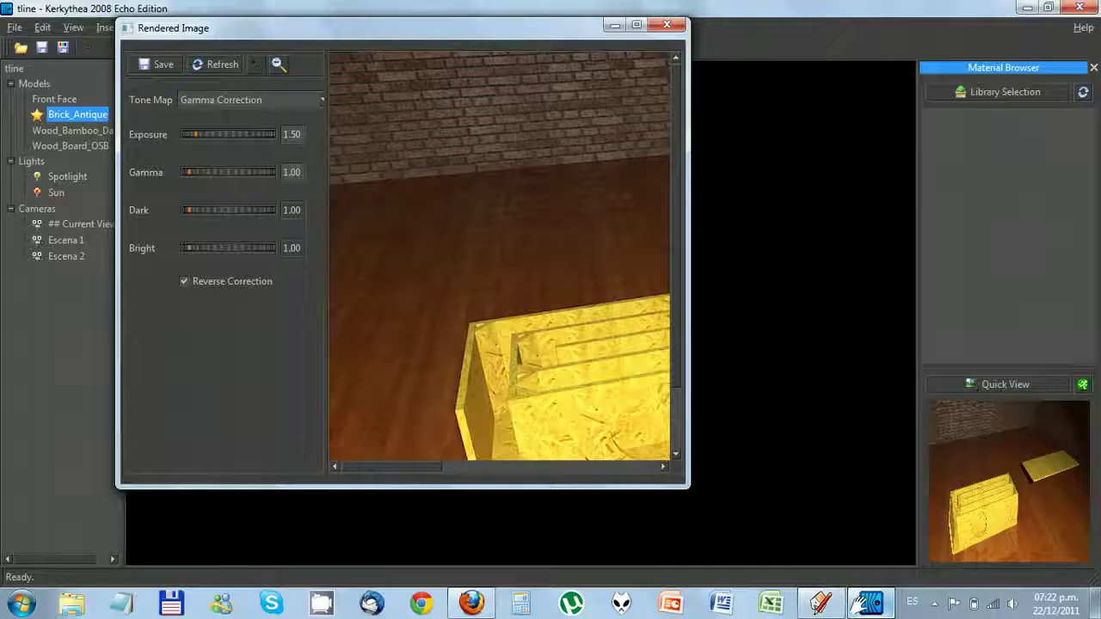
pyautogui.click(615, 27)
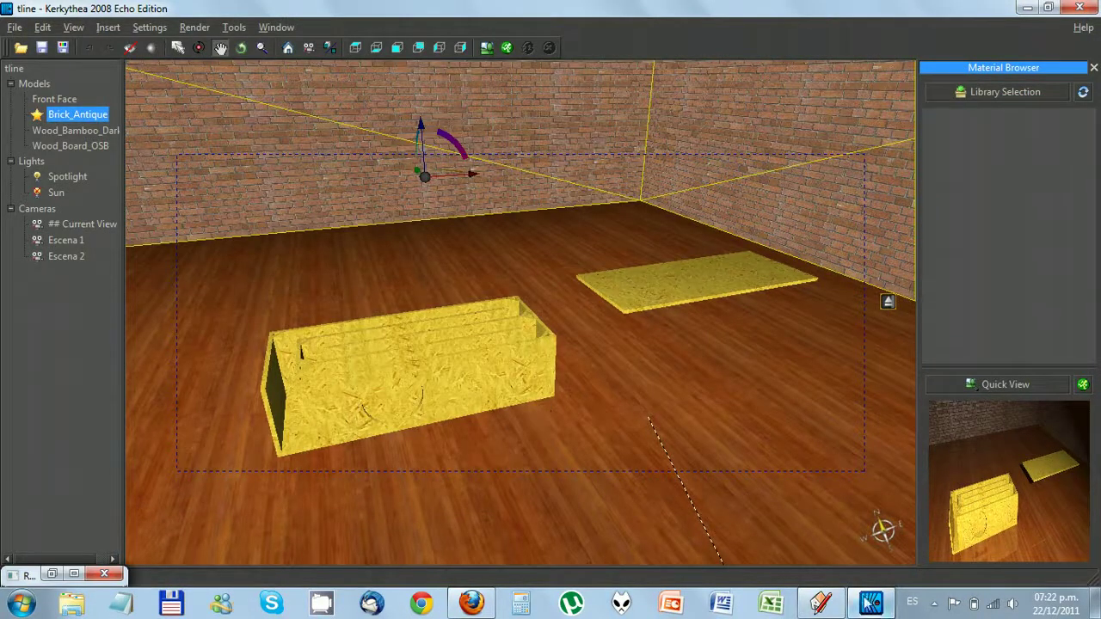
pyautogui.click(935, 603)
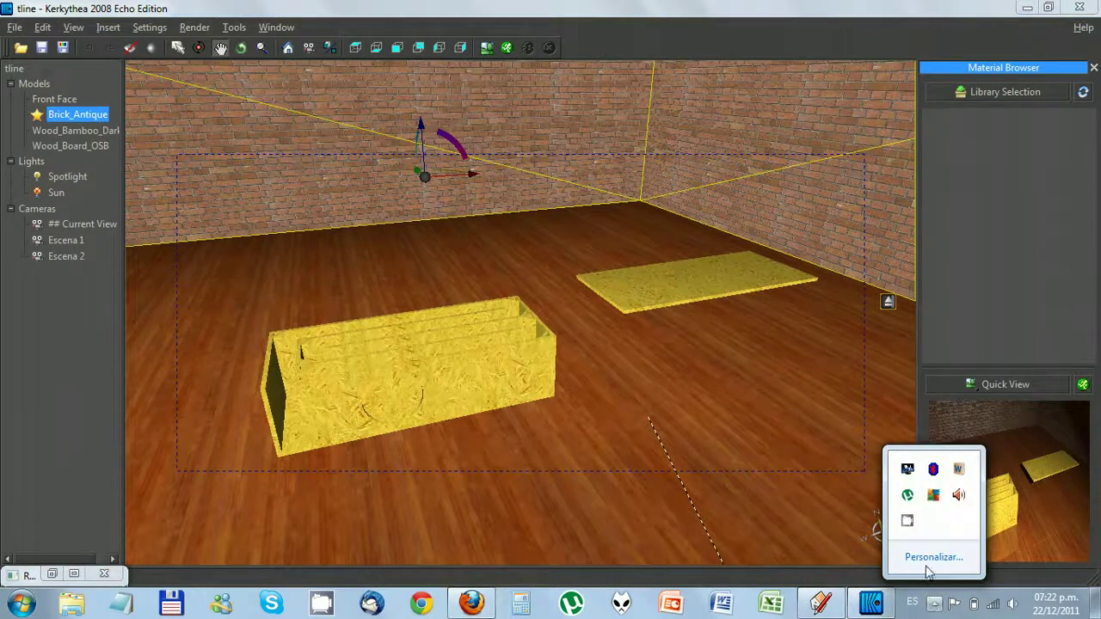